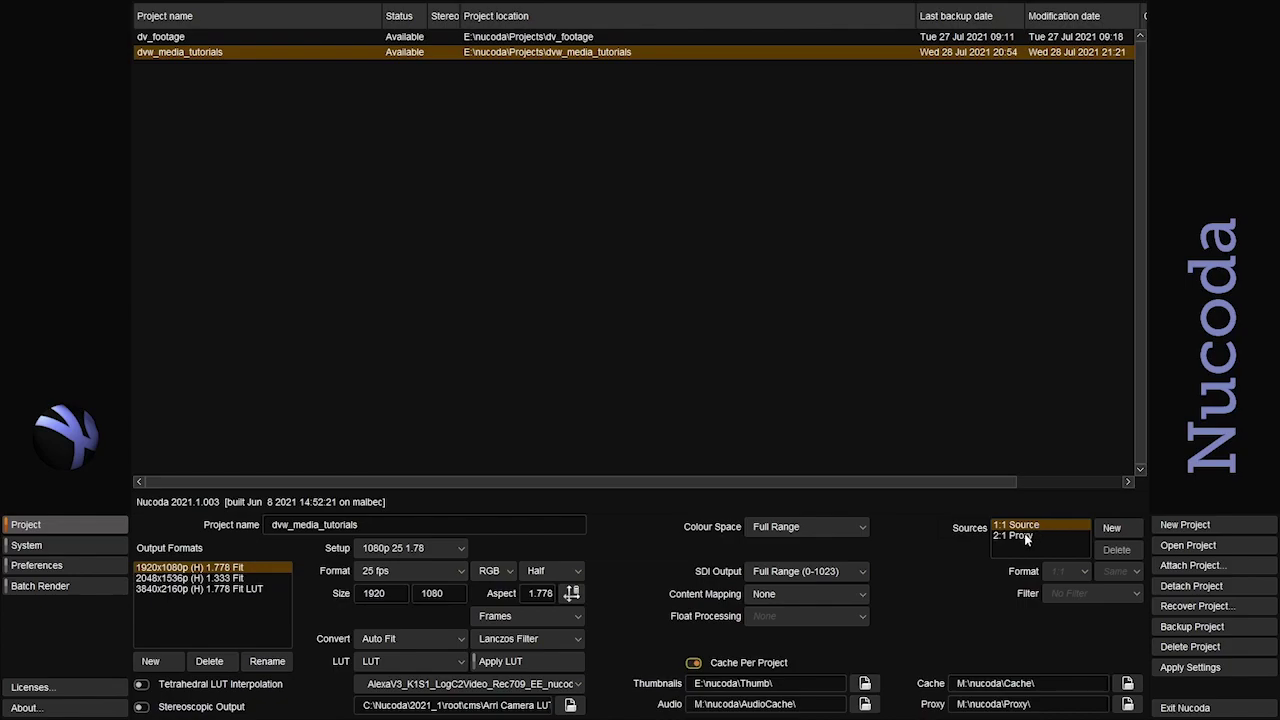
Step: Open the dvw_media_tutorials project and view the first columns of its empty clip library
{"action": "left_click", "coordinate": [1187, 545]}
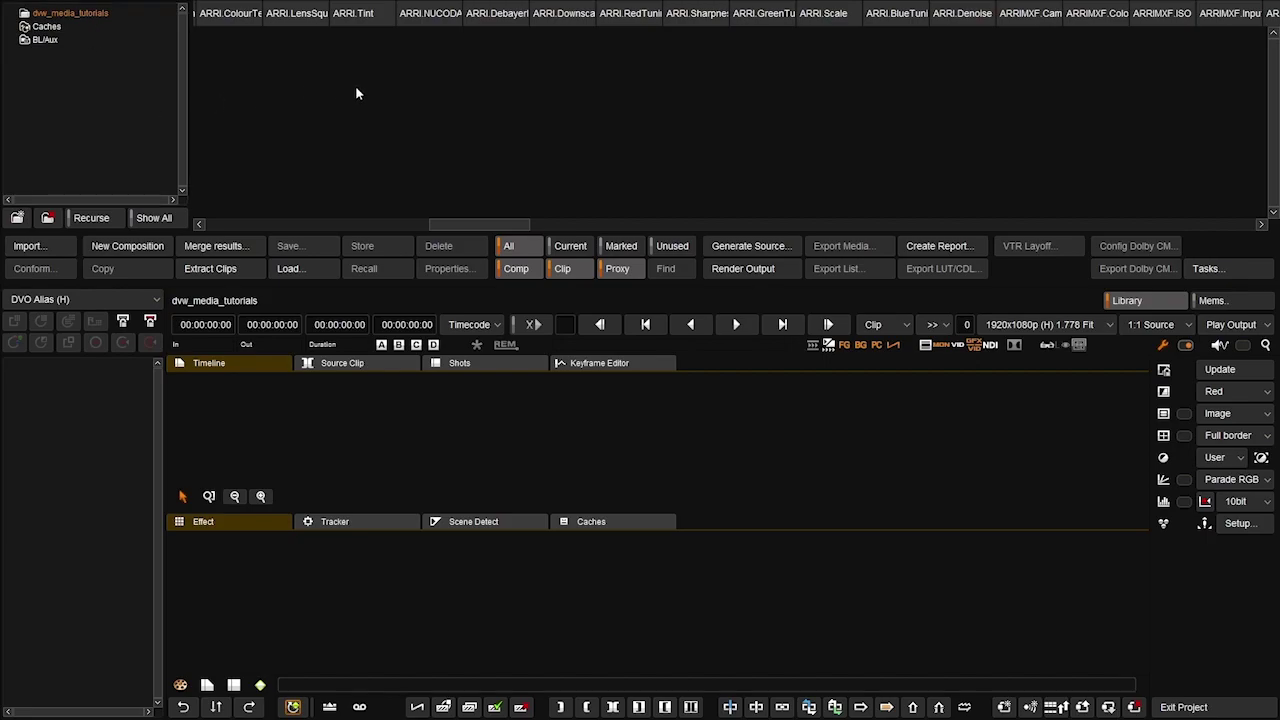
{"action": "left_click_drag", "start_coordinate": [458, 225], "coordinate": [215, 236]}
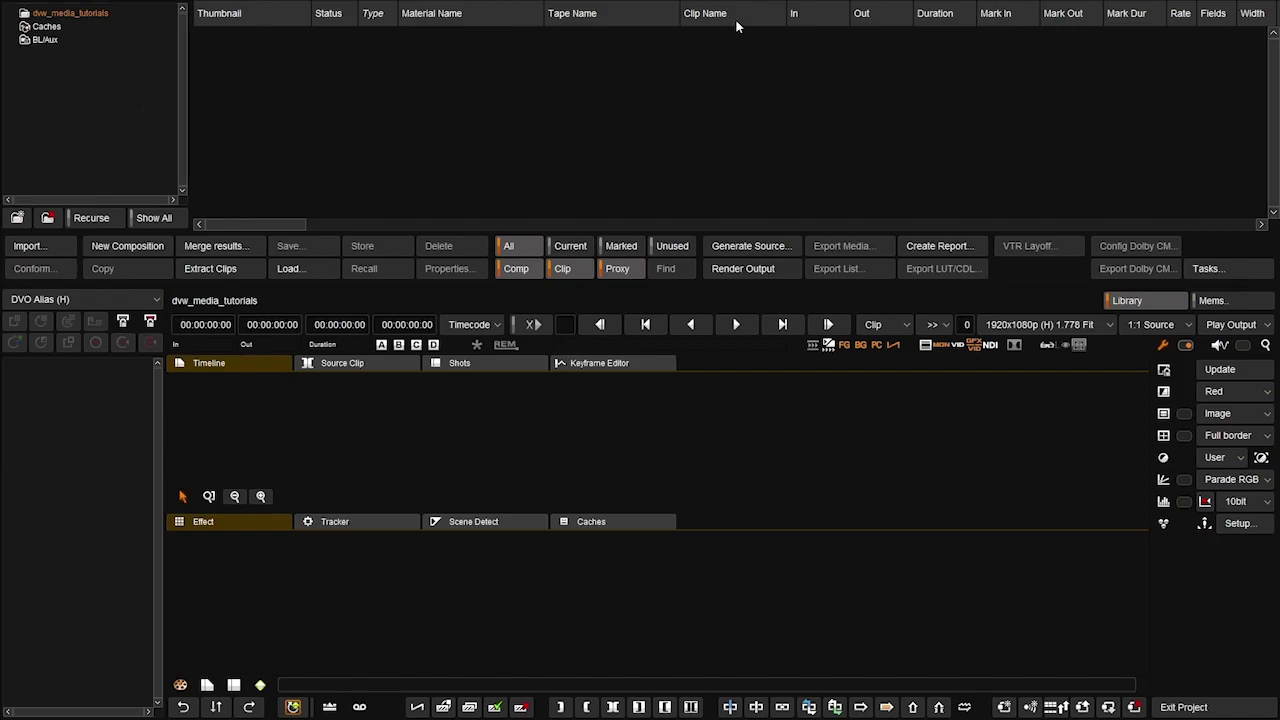
{"action": "mouse_move", "coordinate": [283, 225]}
{"action": "left_mouse_down"}
{"action": "mouse_move", "coordinate": [840, 252]}
{"action": "mouse_move", "coordinate": [837, 226]}
{"action": "mouse_move", "coordinate": [1005, 214]}
{"action": "mouse_move", "coordinate": [786, 238]}
{"action": "mouse_move", "coordinate": [485, 217]}
{"action": "mouse_move", "coordinate": [267, 228]}
{"action": "left_mouse_up"}
Step: Import Nucoda_demo.mxf from H:\exports\dvw into the project library and leave the import browser
{"action": "left_click", "coordinate": [30, 250]}
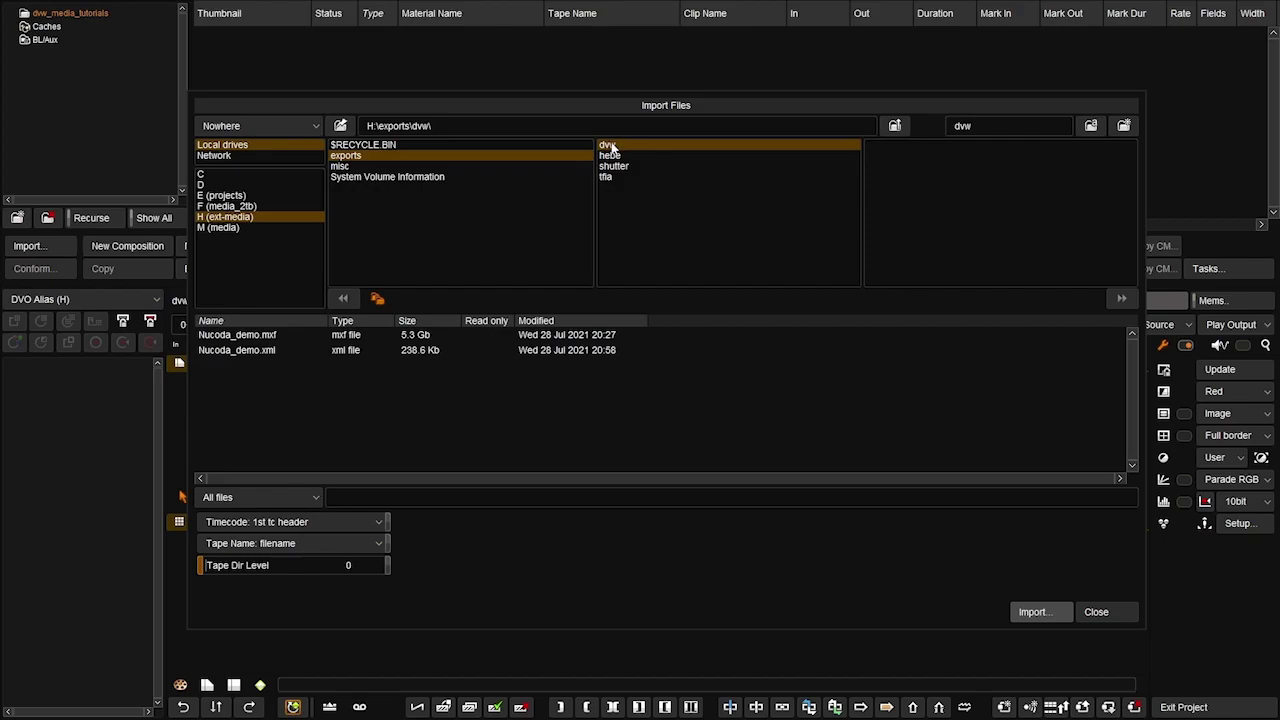
{"action": "left_click", "coordinate": [264, 336]}
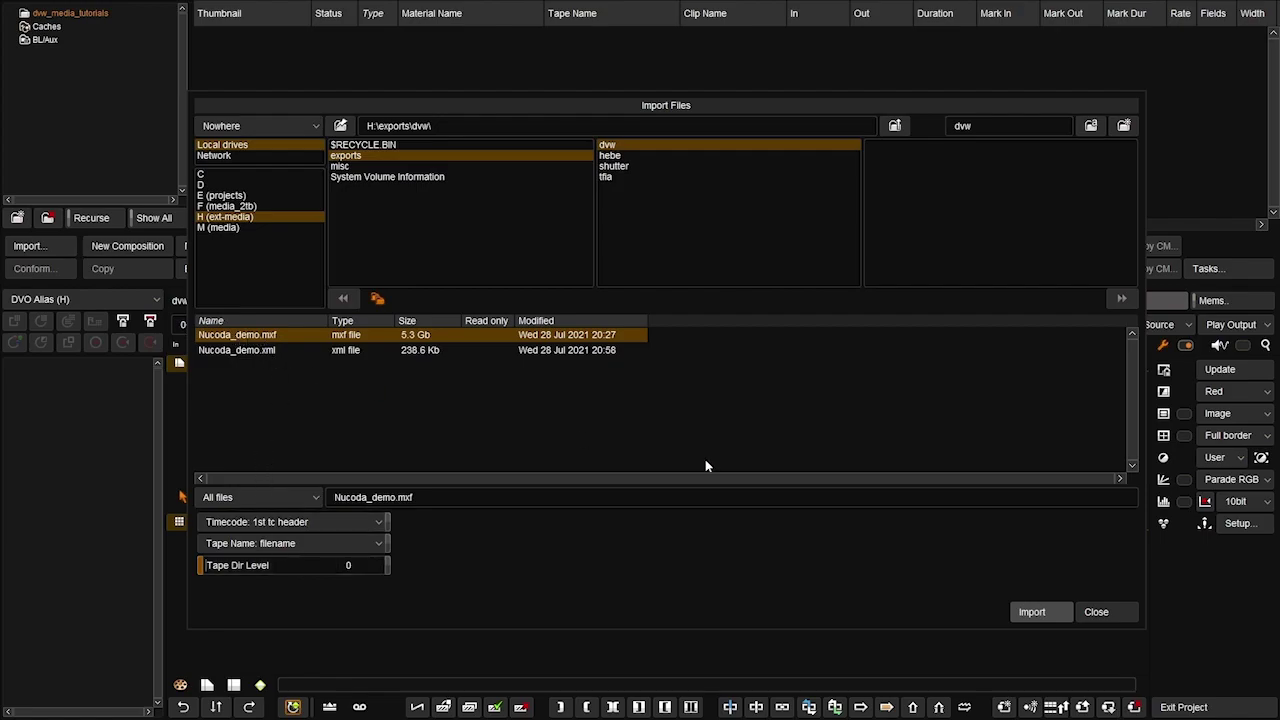
{"action": "left_click", "coordinate": [1039, 616]}
{"action": "left_click", "coordinate": [1096, 613]}
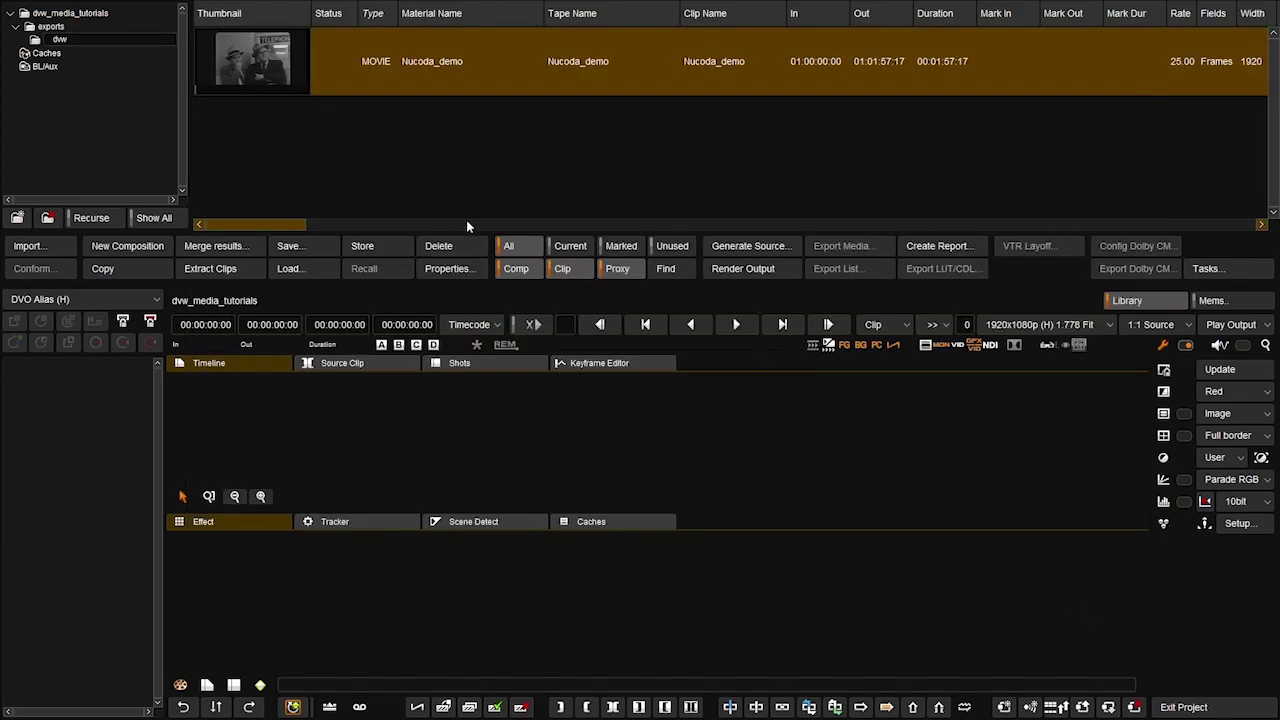
Step: Review the Nucoda_demo clip's metadata columns and remove the Edgecode column from the library list
{"action": "left_click", "coordinate": [351, 152]}
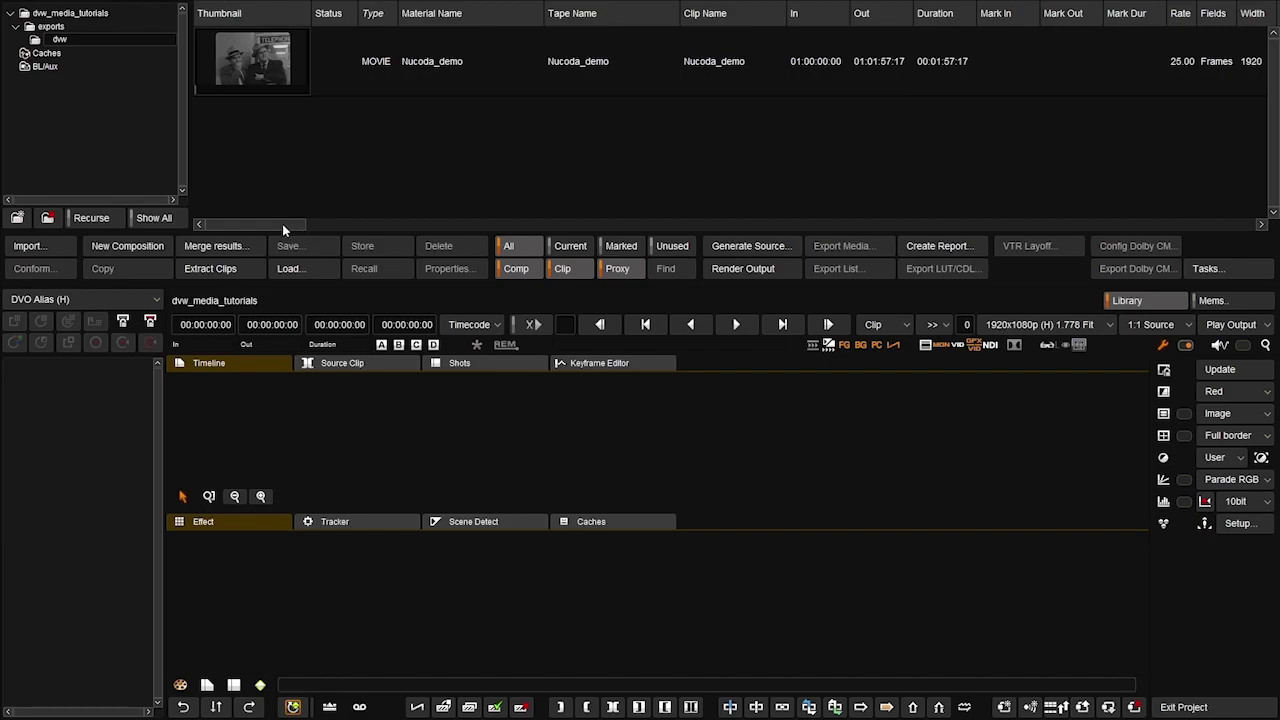
{"action": "left_click", "coordinate": [253, 60]}
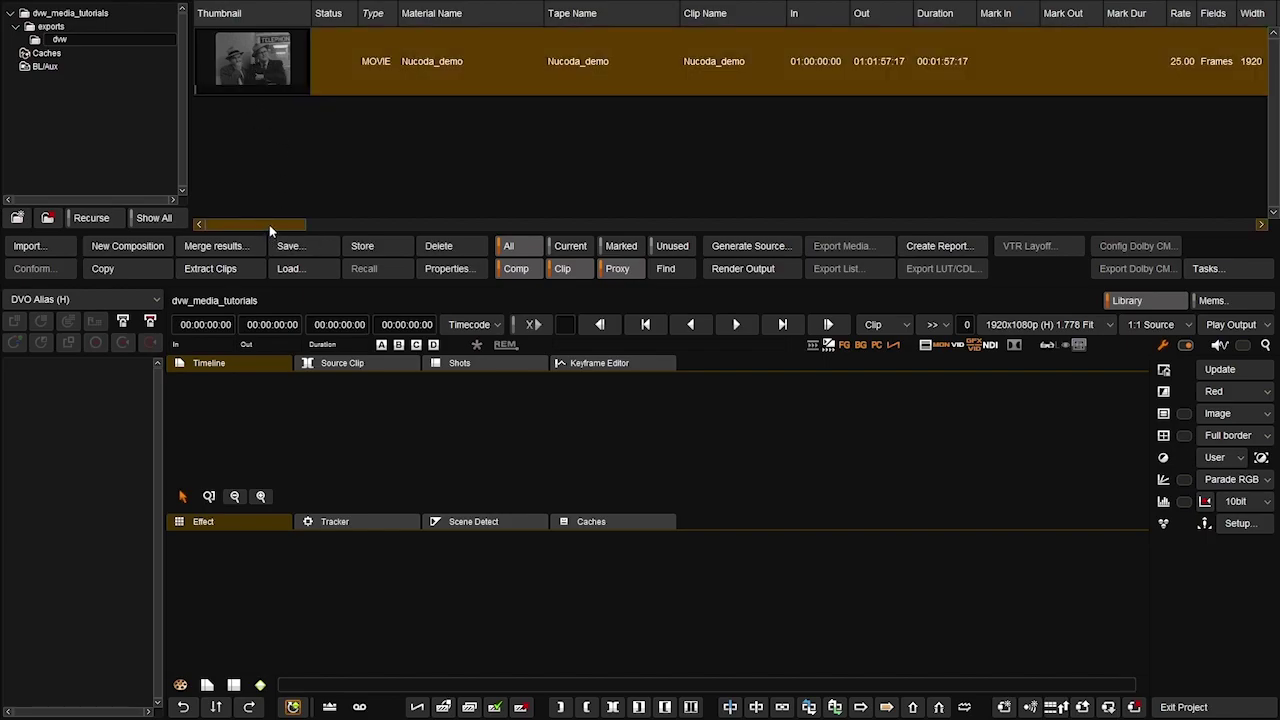
{"action": "left_click_drag", "start_coordinate": [269, 224], "coordinate": [297, 246]}
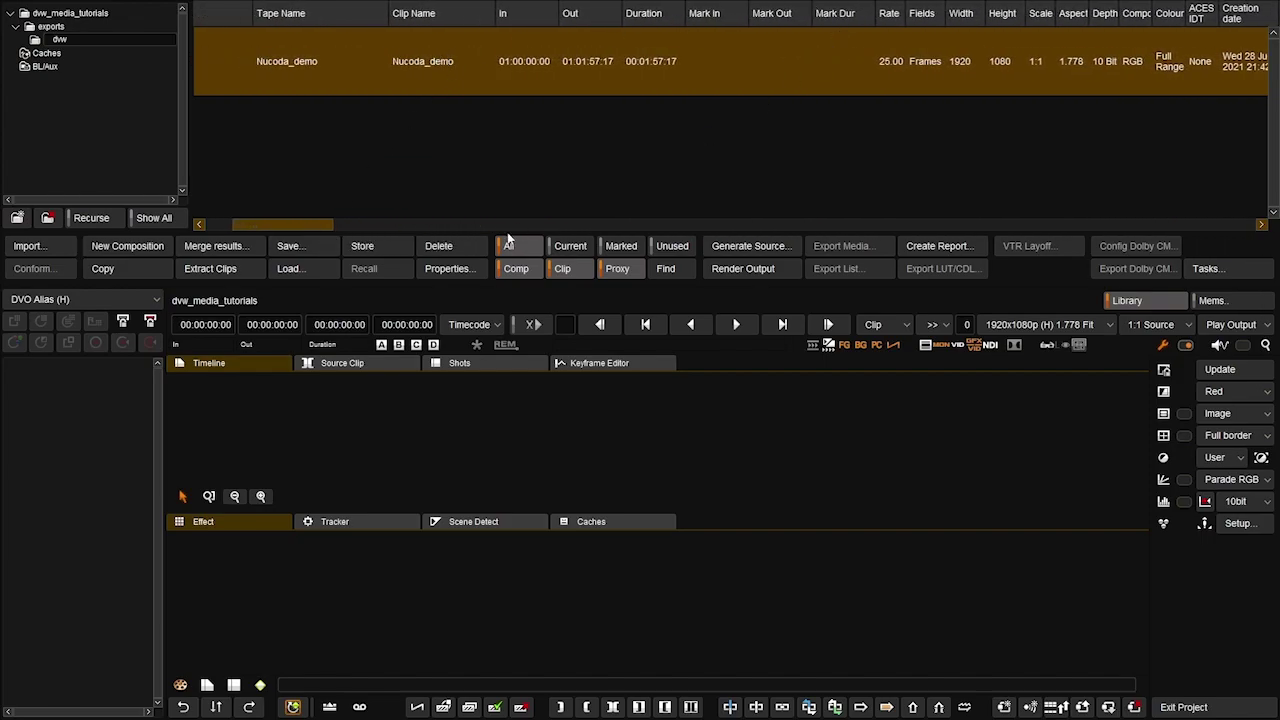
{"action": "left_click_drag", "start_coordinate": [328, 226], "coordinate": [376, 228]}
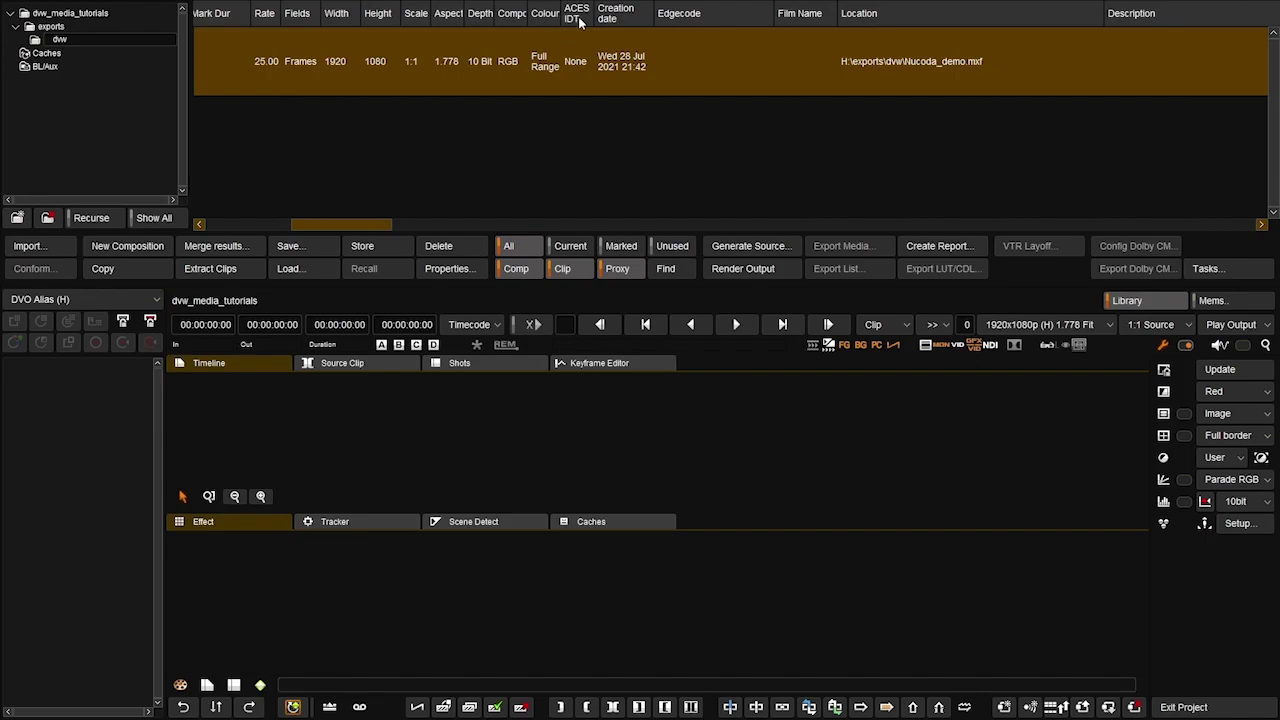
{"action": "right_click", "coordinate": [707, 12]}
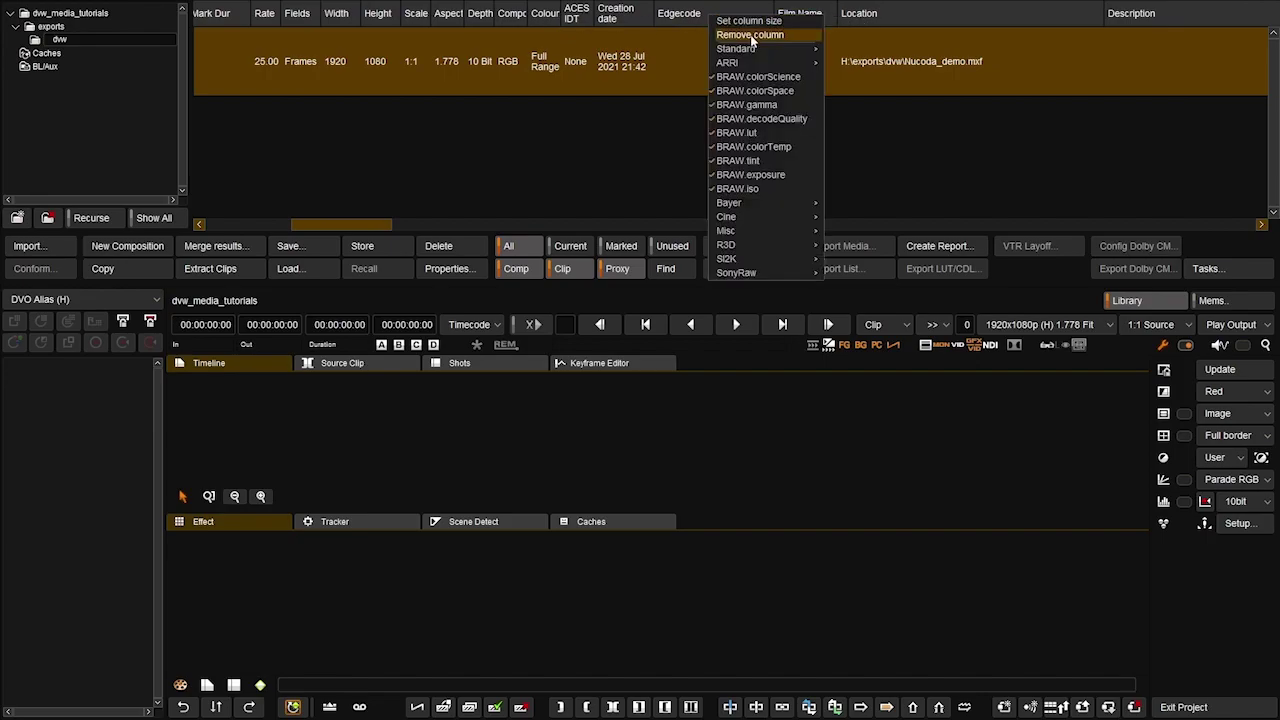
{"action": "left_click", "coordinate": [750, 34]}
{"action": "left_click_drag", "start_coordinate": [344, 228], "coordinate": [230, 236]}
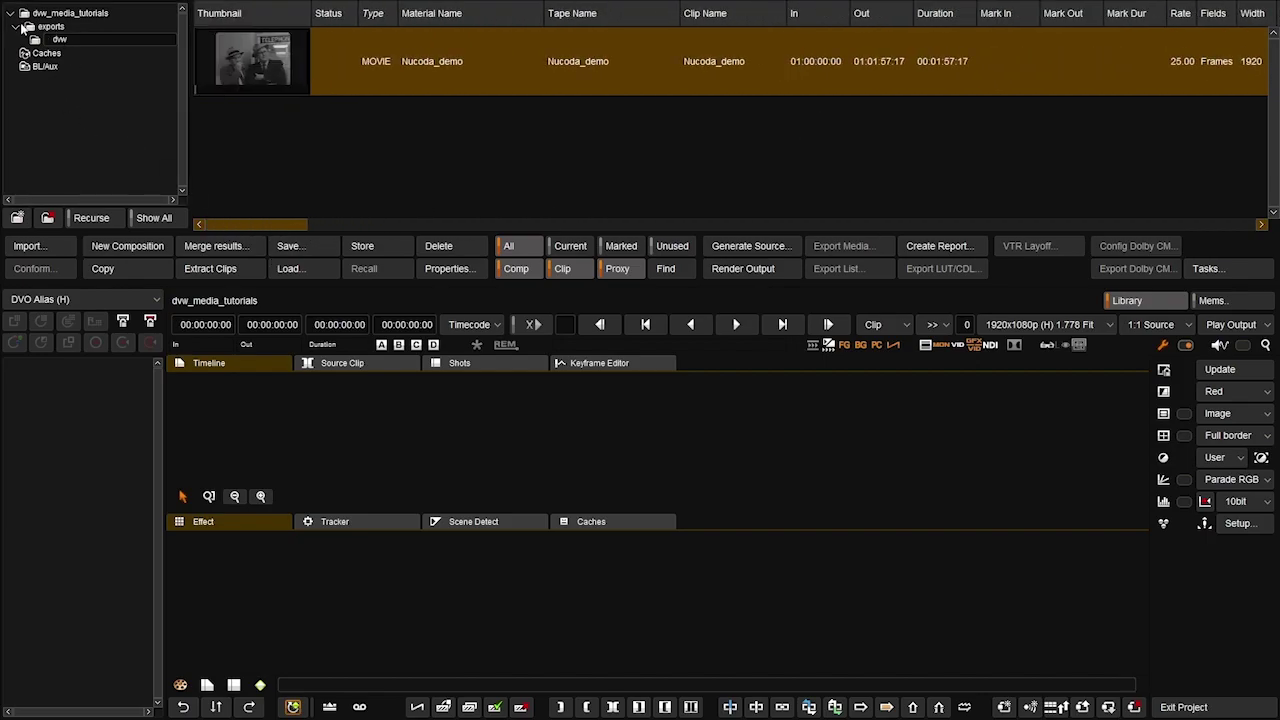
{"action": "left_click", "coordinate": [31, 28]}
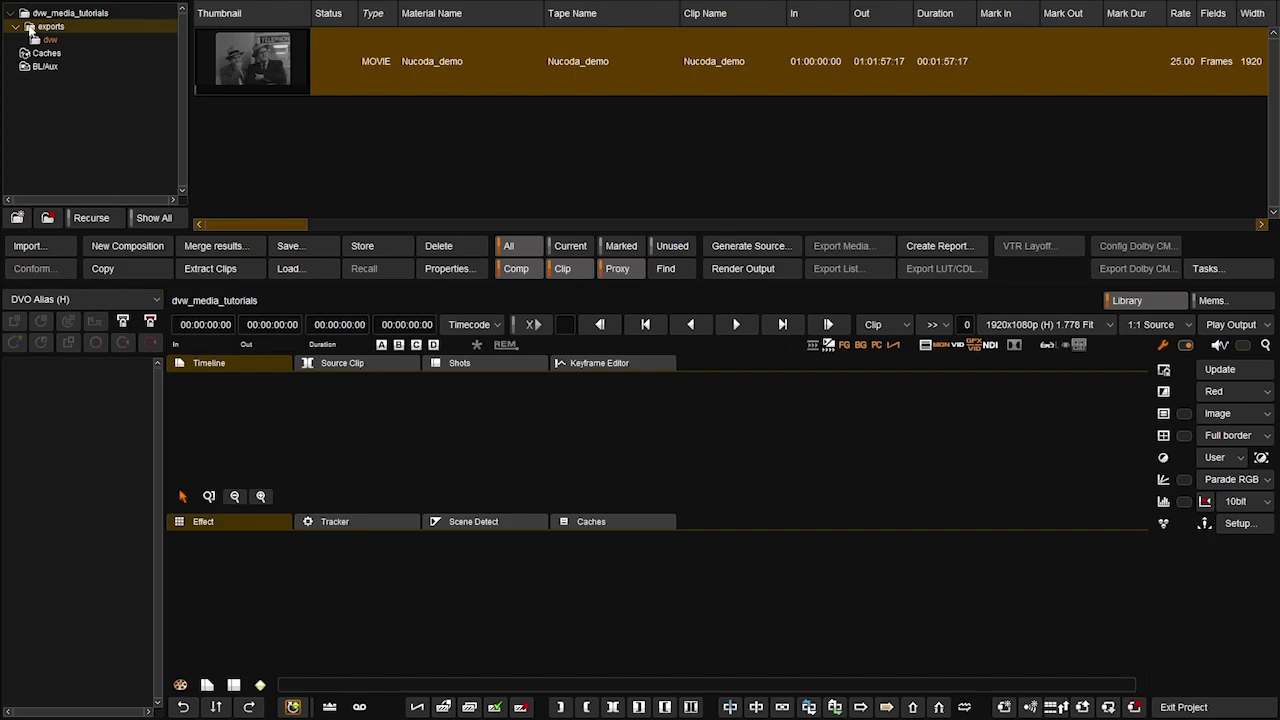
{"action": "left_click", "coordinate": [40, 246]}
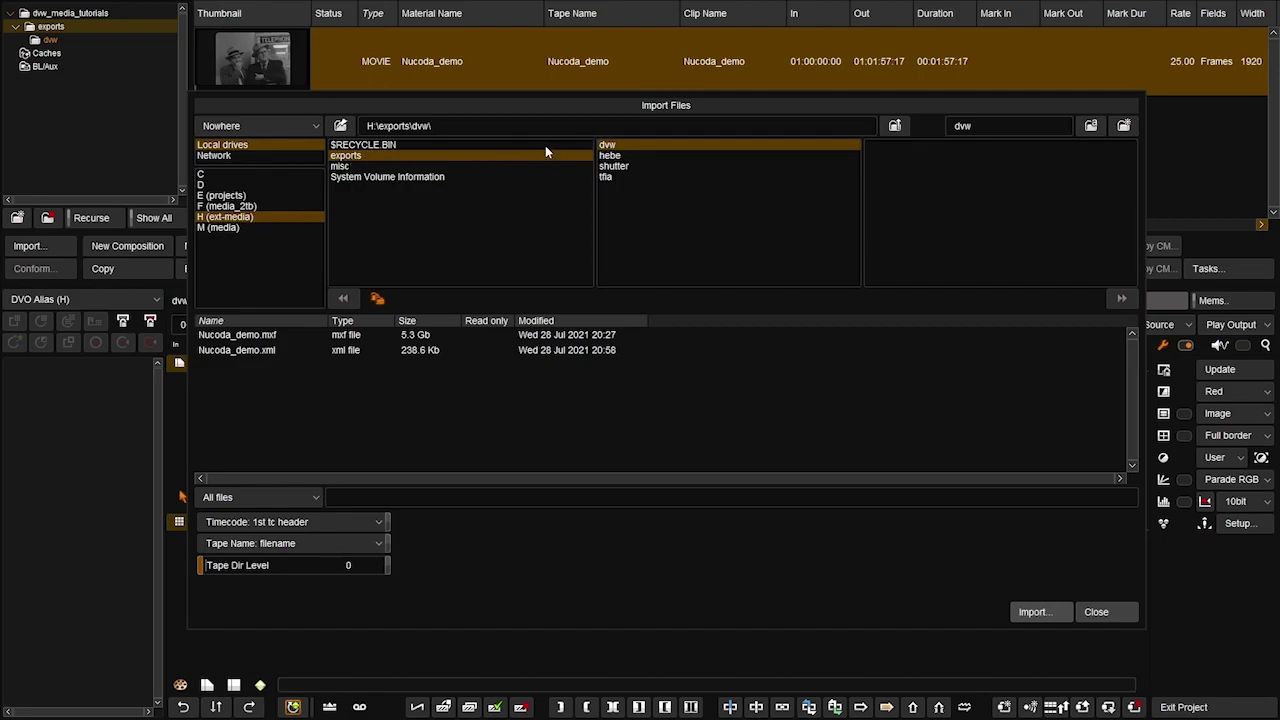
{"action": "left_click", "coordinate": [1097, 612]}
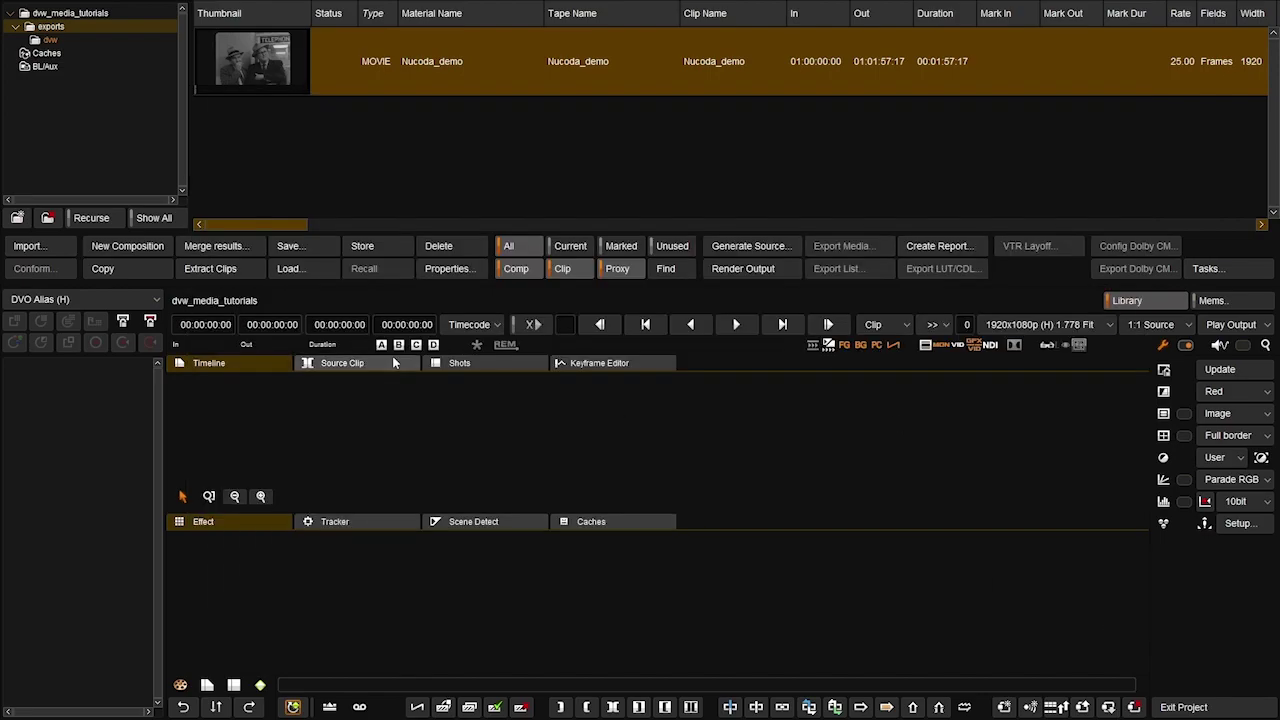
Step: Import the whole folder F:\arquivos\test_folder\red as a background task with Auto-create library folders turned off
{"action": "left_click", "coordinate": [30, 247]}
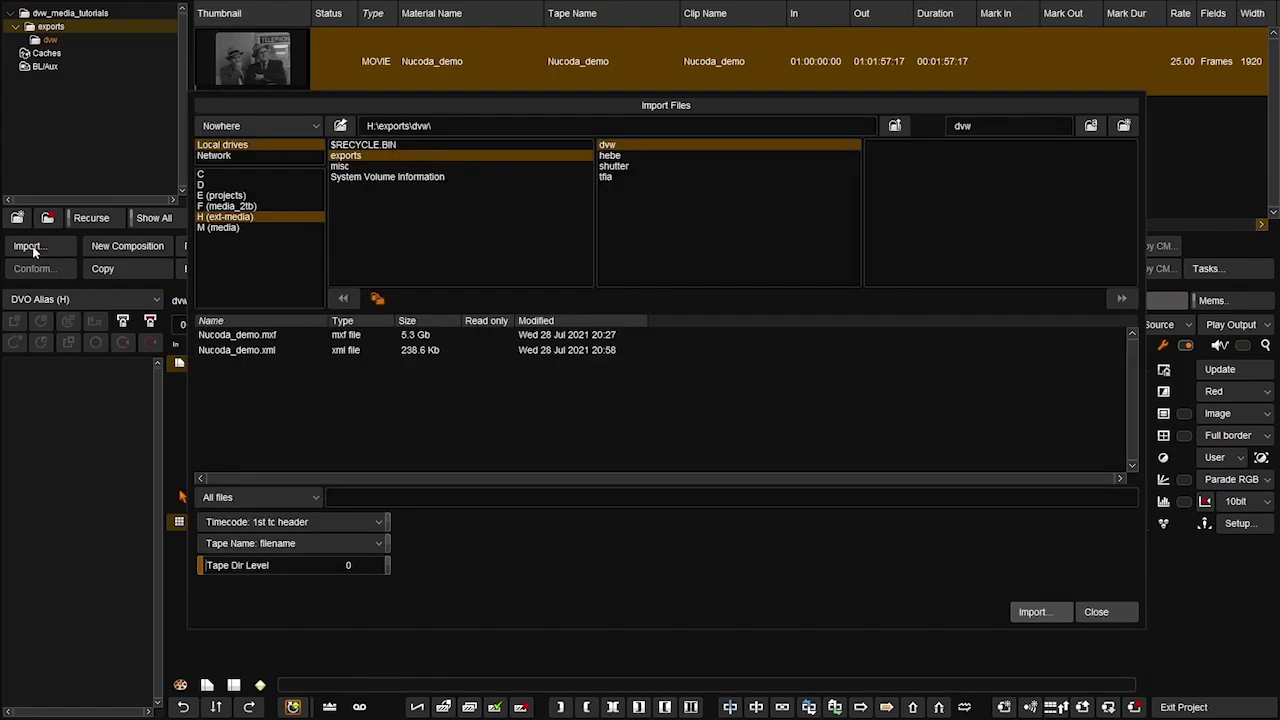
{"action": "left_click", "coordinate": [243, 207]}
{"action": "left_click", "coordinate": [362, 157]}
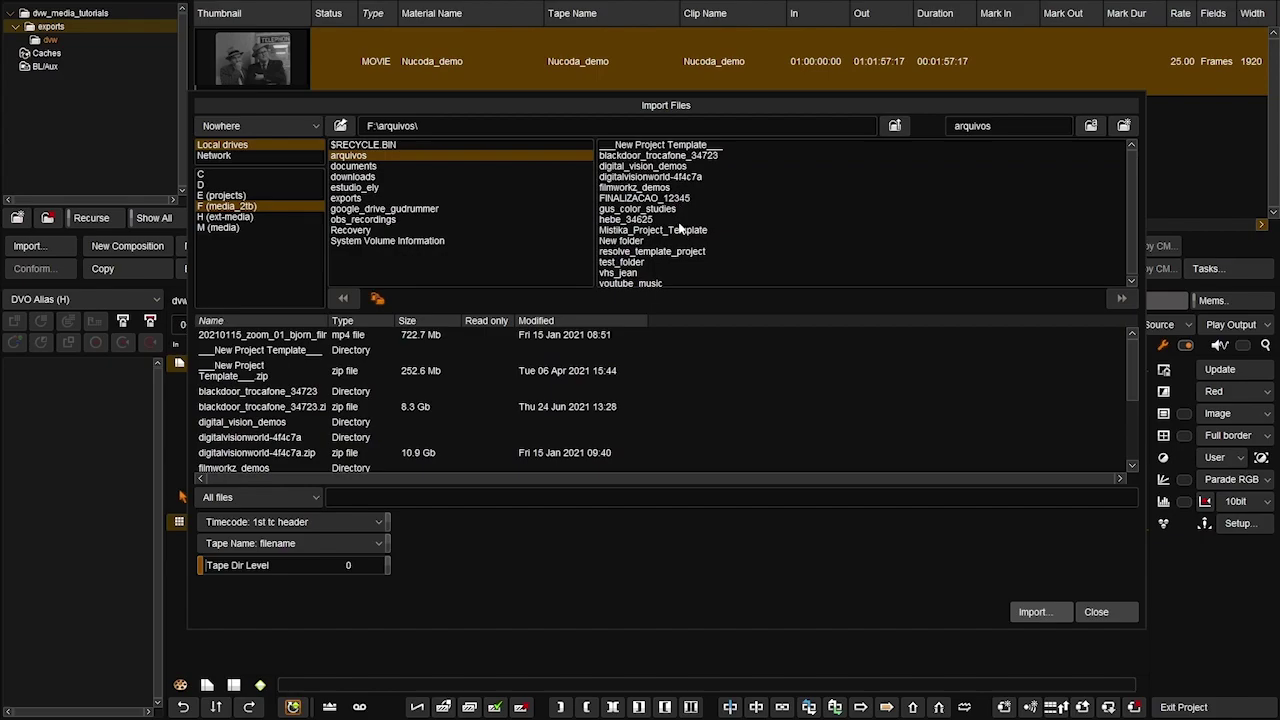
{"action": "scroll", "coordinate": [678, 229], "scroll_direction": "down", "scroll_amount": 1}
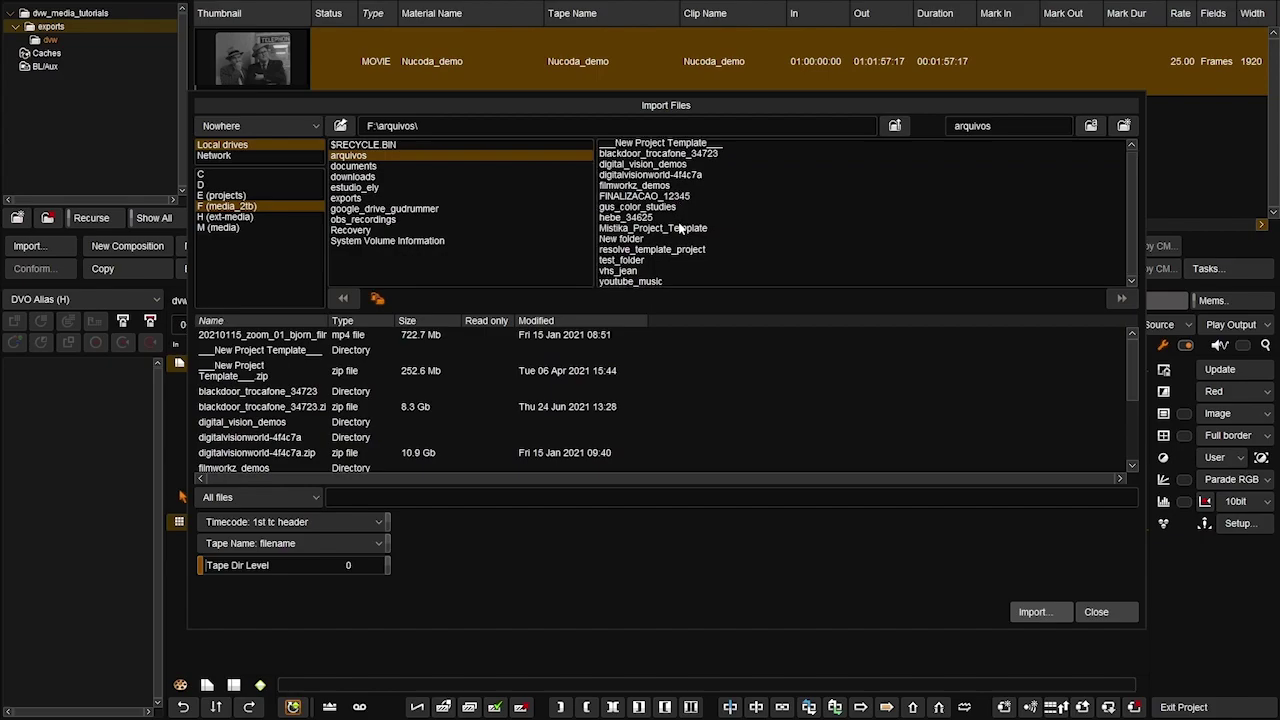
{"action": "left_click", "coordinate": [630, 260]}
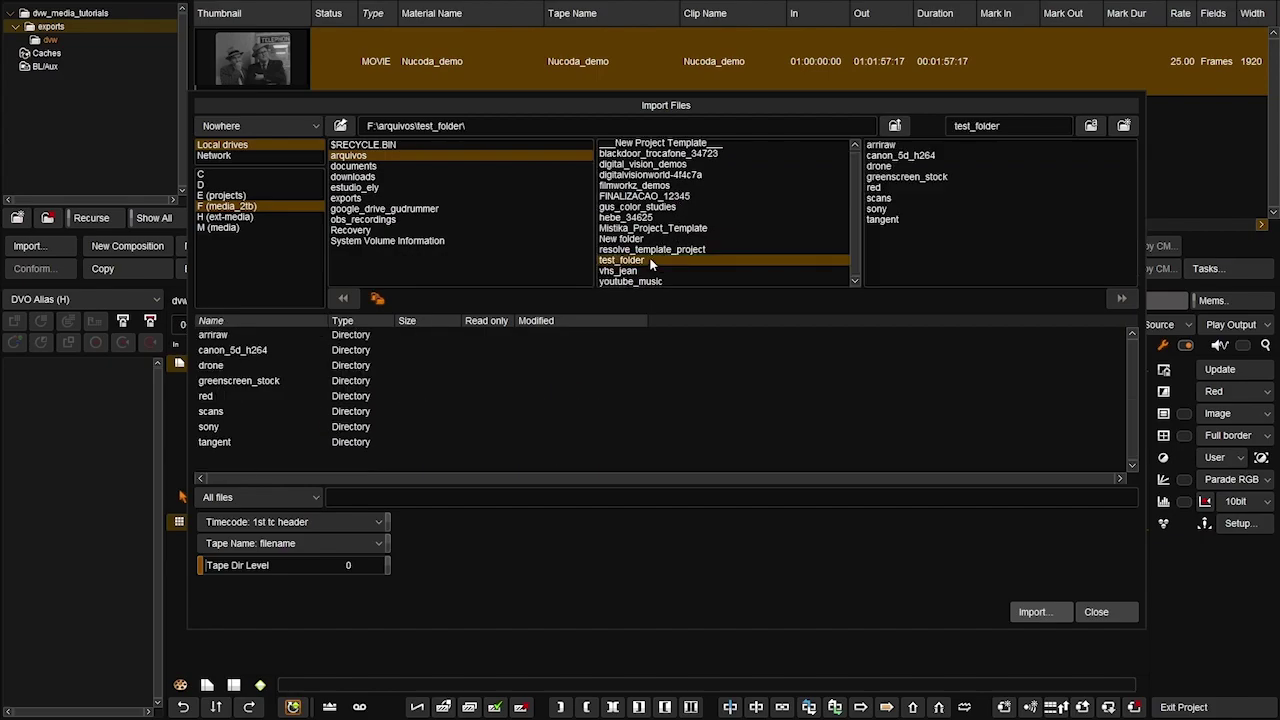
{"action": "left_click", "coordinate": [882, 188]}
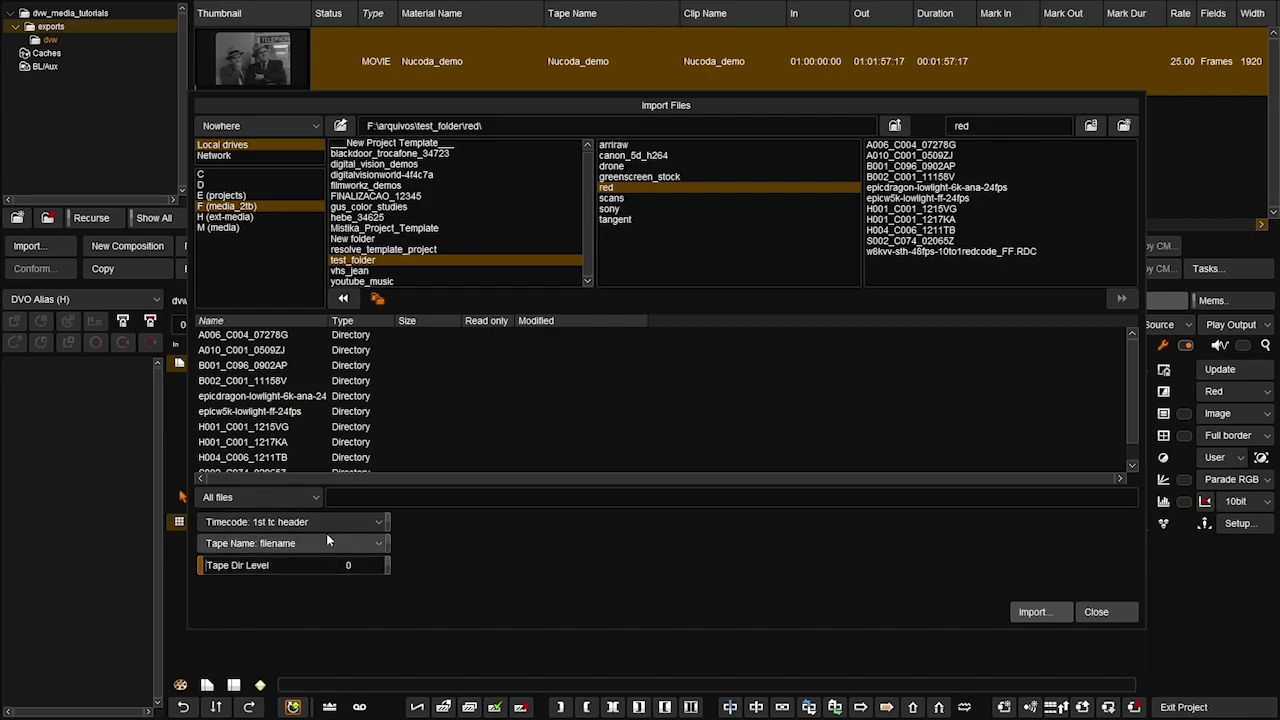
{"action": "left_click", "coordinate": [1037, 612]}
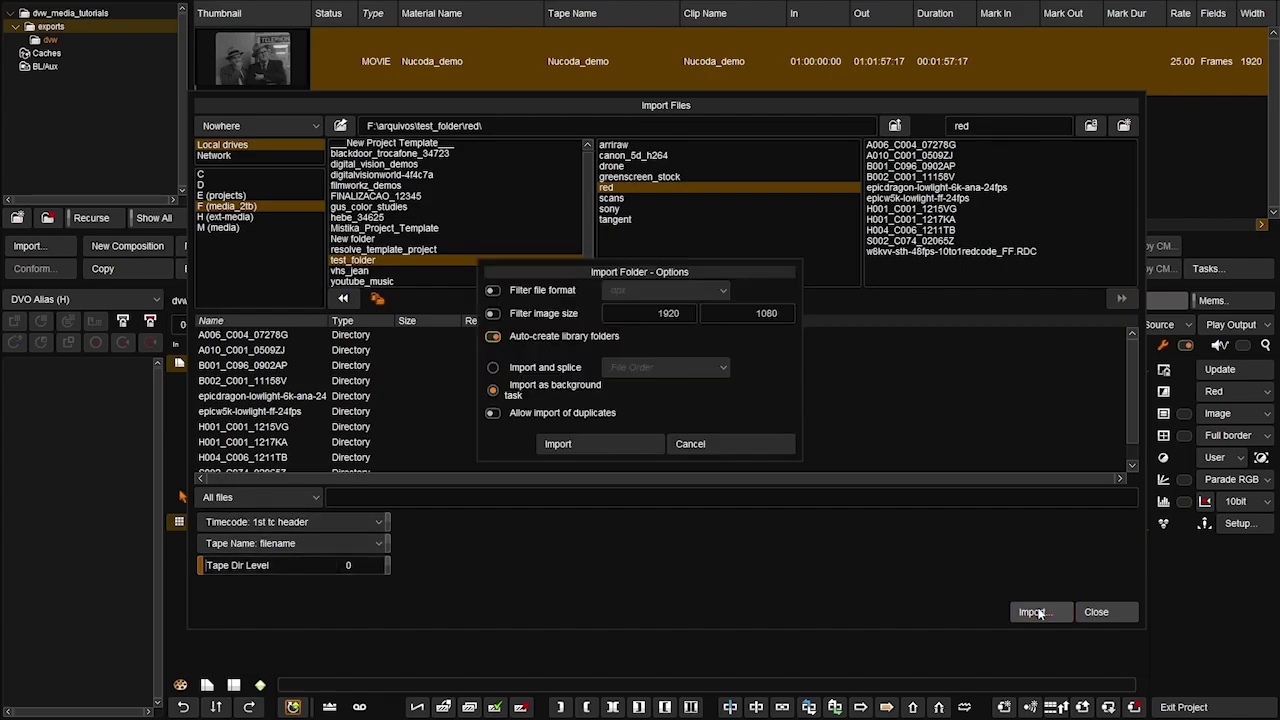
{"action": "left_click", "coordinate": [573, 340]}
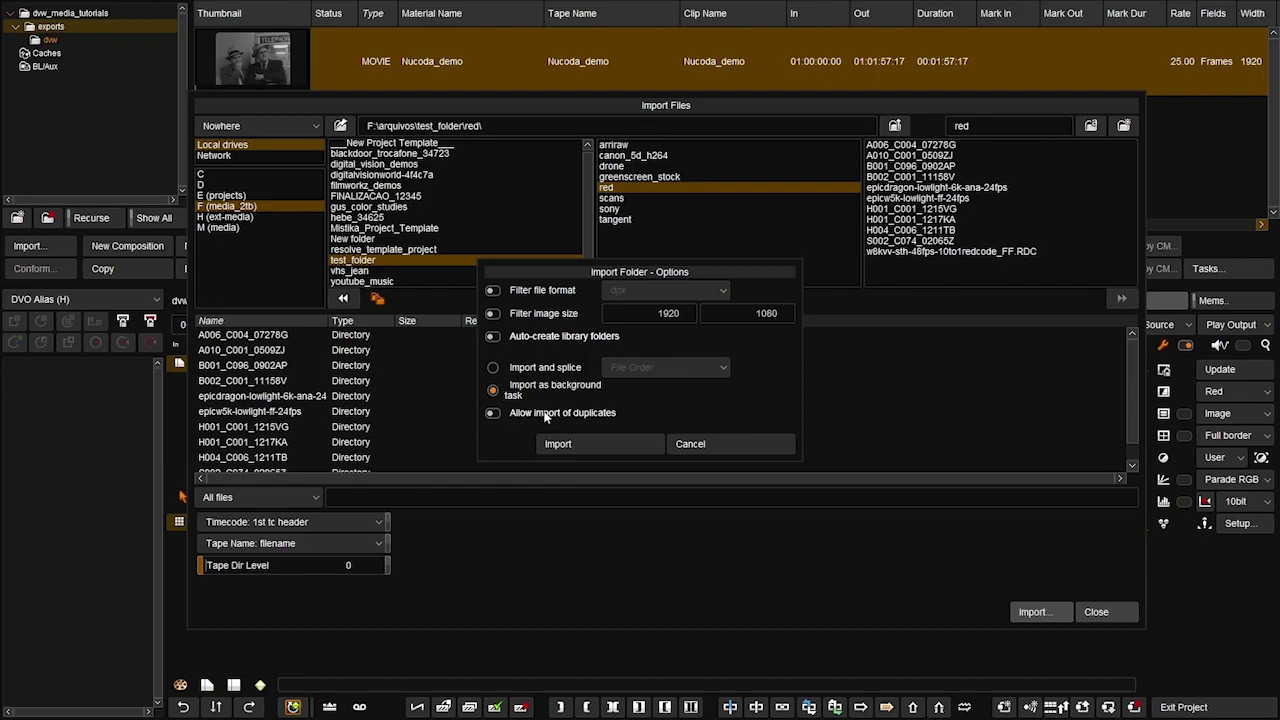
{"action": "left_click", "coordinate": [576, 446]}
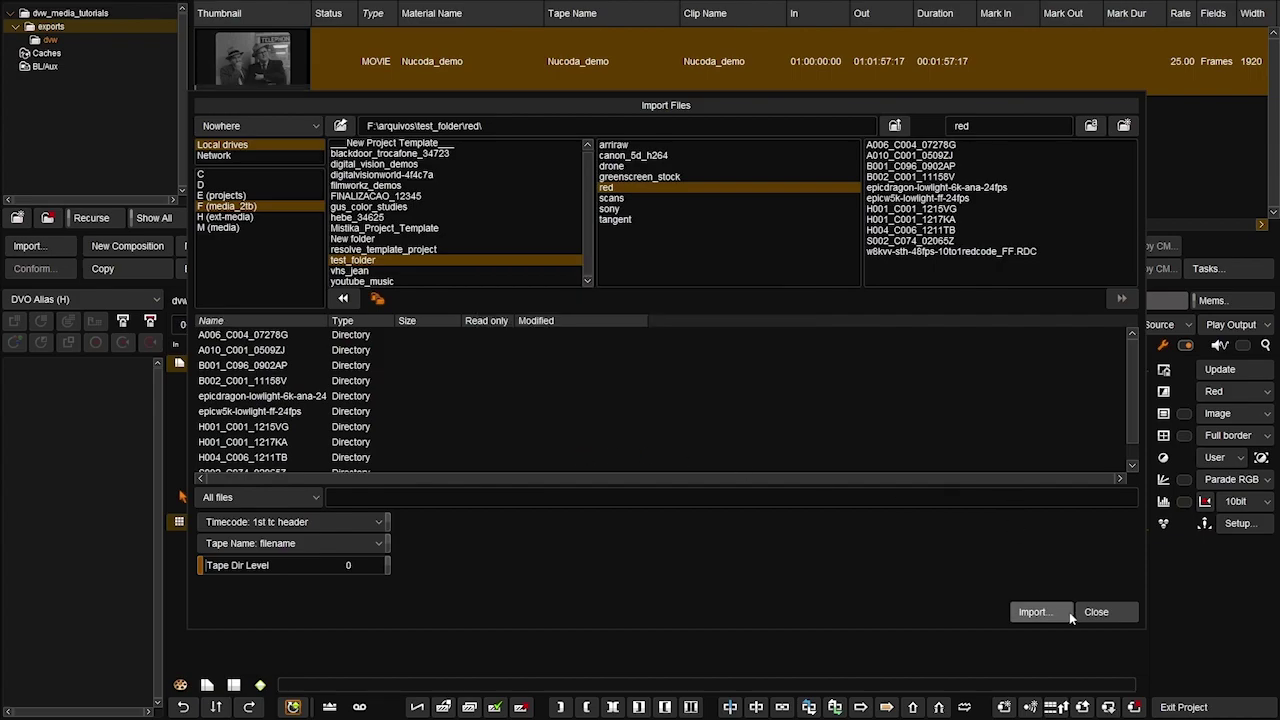
{"action": "left_click", "coordinate": [1096, 612]}
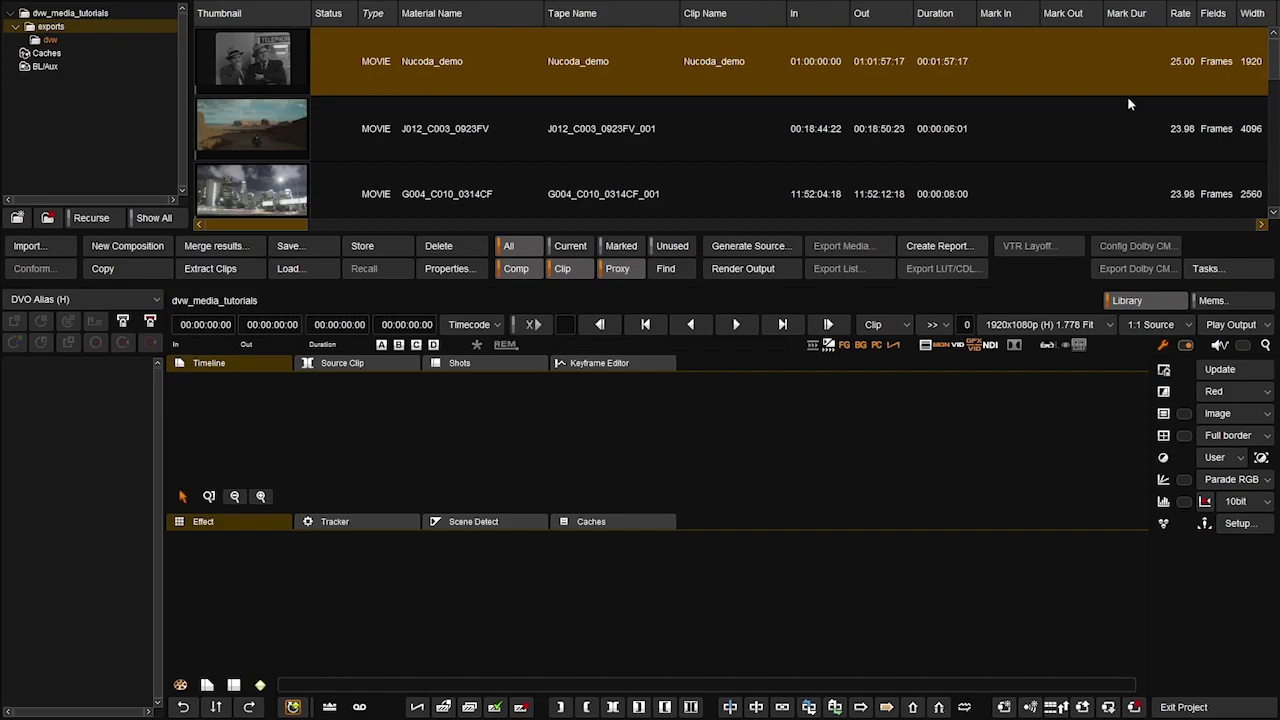
Step: Select all clips in the dvw library folder and permanently delete them
{"action": "mouse_move", "coordinate": [1274, 60]}
{"action": "left_mouse_down"}
{"action": "mouse_move", "coordinate": [1262, 199]}
{"action": "mouse_move", "coordinate": [1276, 68]}
{"action": "left_mouse_up"}
{"action": "left_click", "coordinate": [290, 129]}
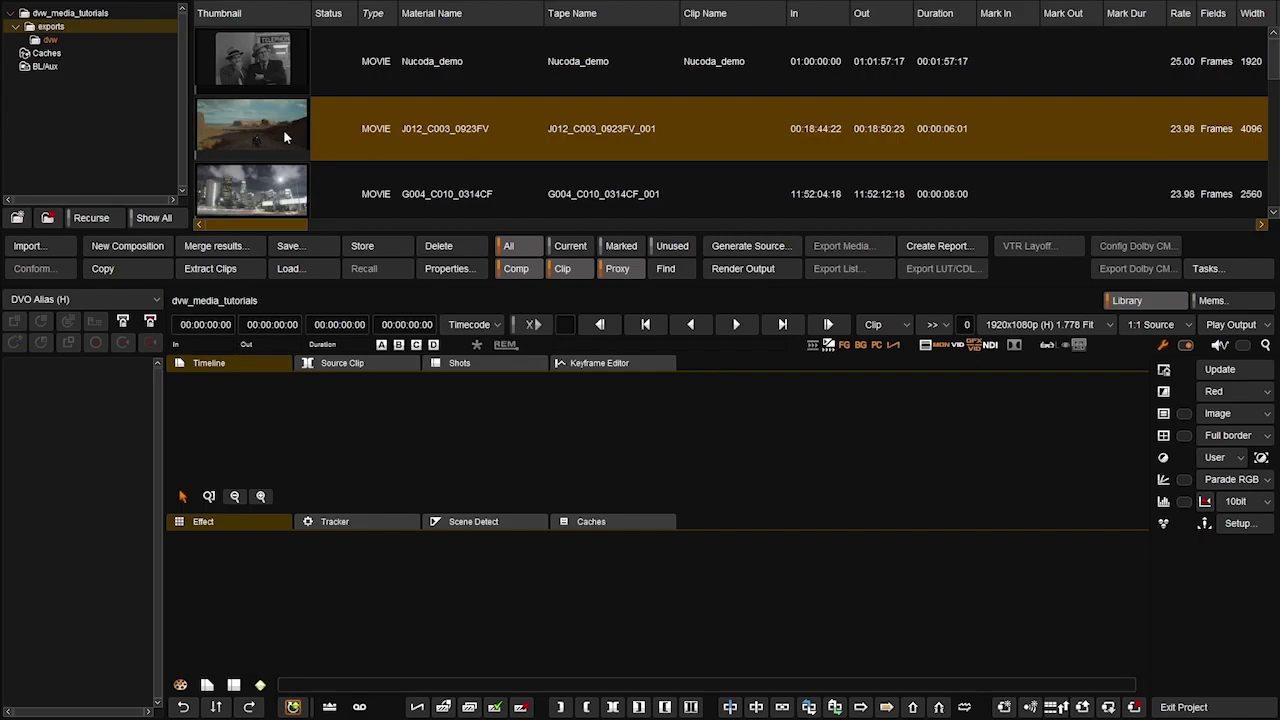
{"action": "left_click", "coordinate": [44, 40]}
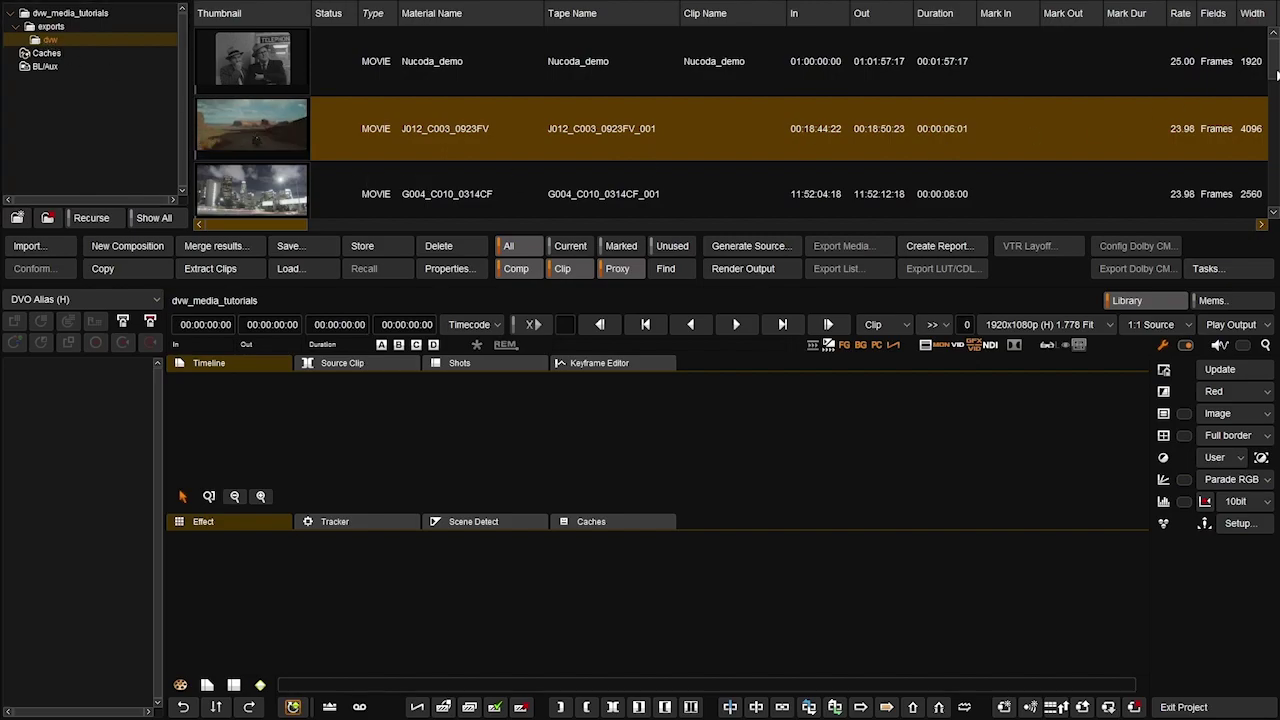
{"action": "scroll", "coordinate": [1138, 120], "scroll_direction": "down", "scroll_amount": 10}
{"action": "left_click", "coordinate": [509, 250]}
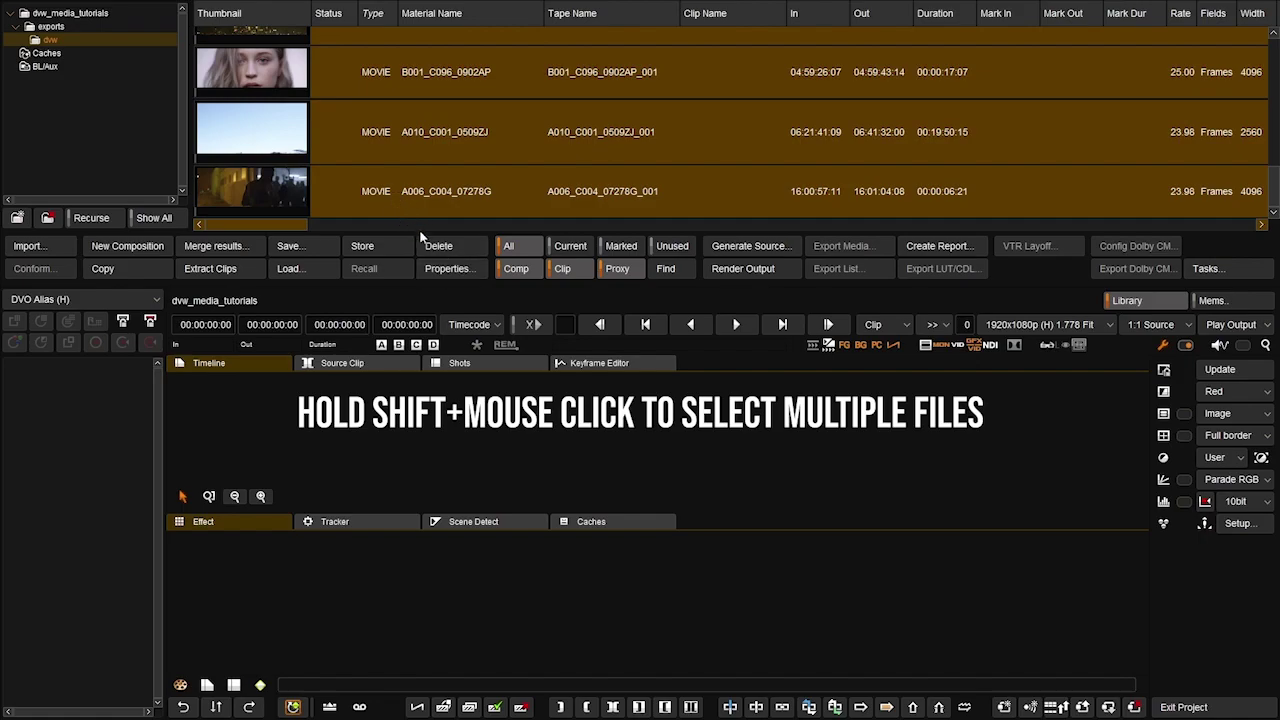
{"action": "left_click", "coordinate": [440, 246]}
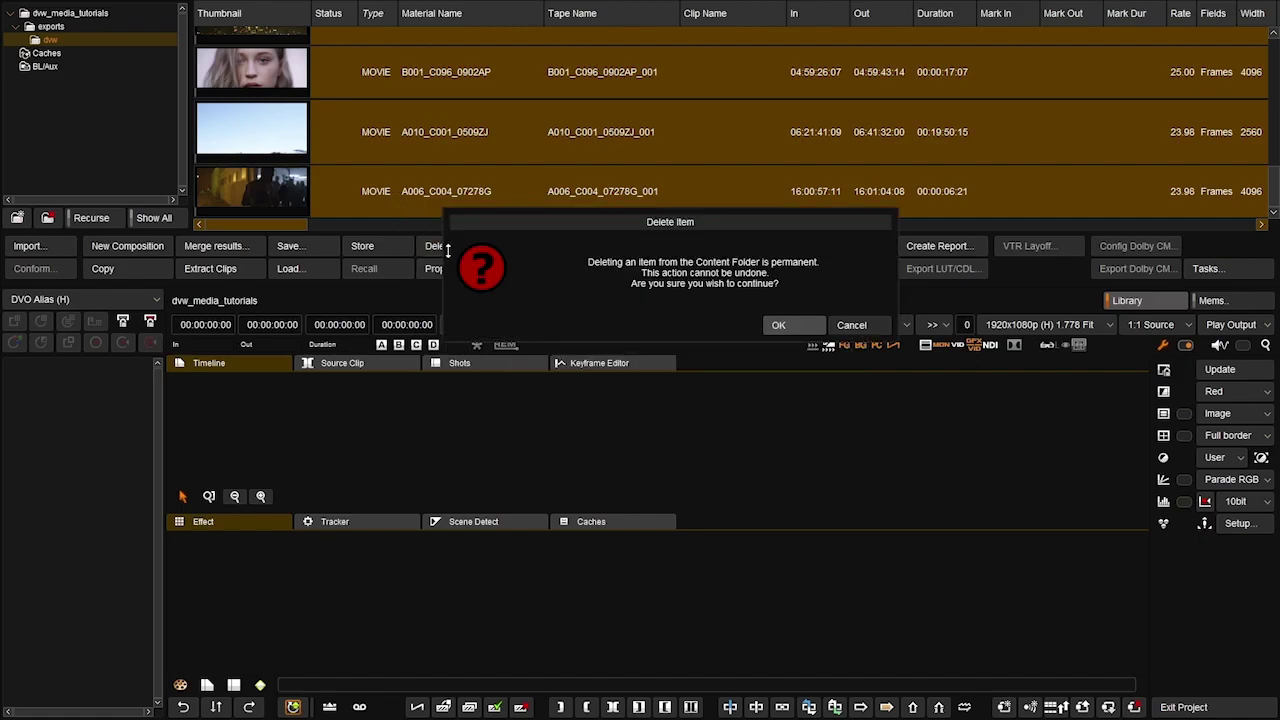
{"action": "left_click", "coordinate": [780, 326]}
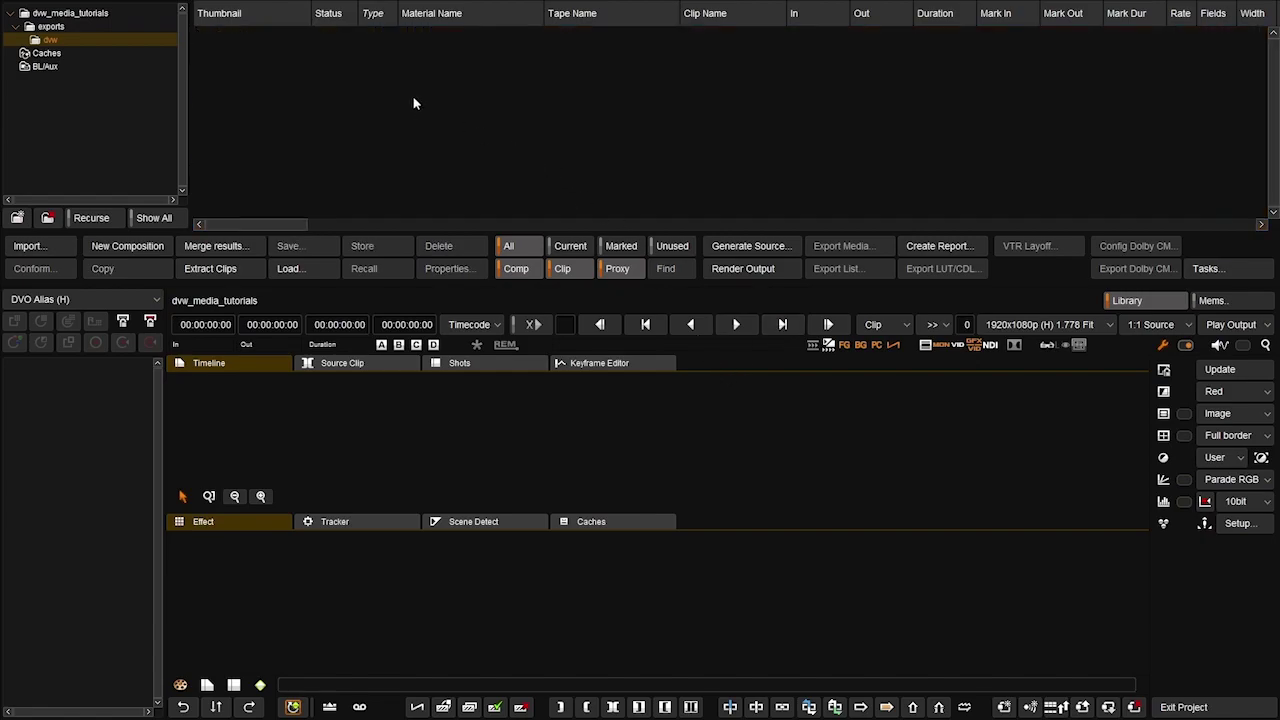
Step: Import the folder F:\arquivos\test_folder\red as a background task with Auto-create library folders enabled
{"action": "left_click", "coordinate": [43, 245]}
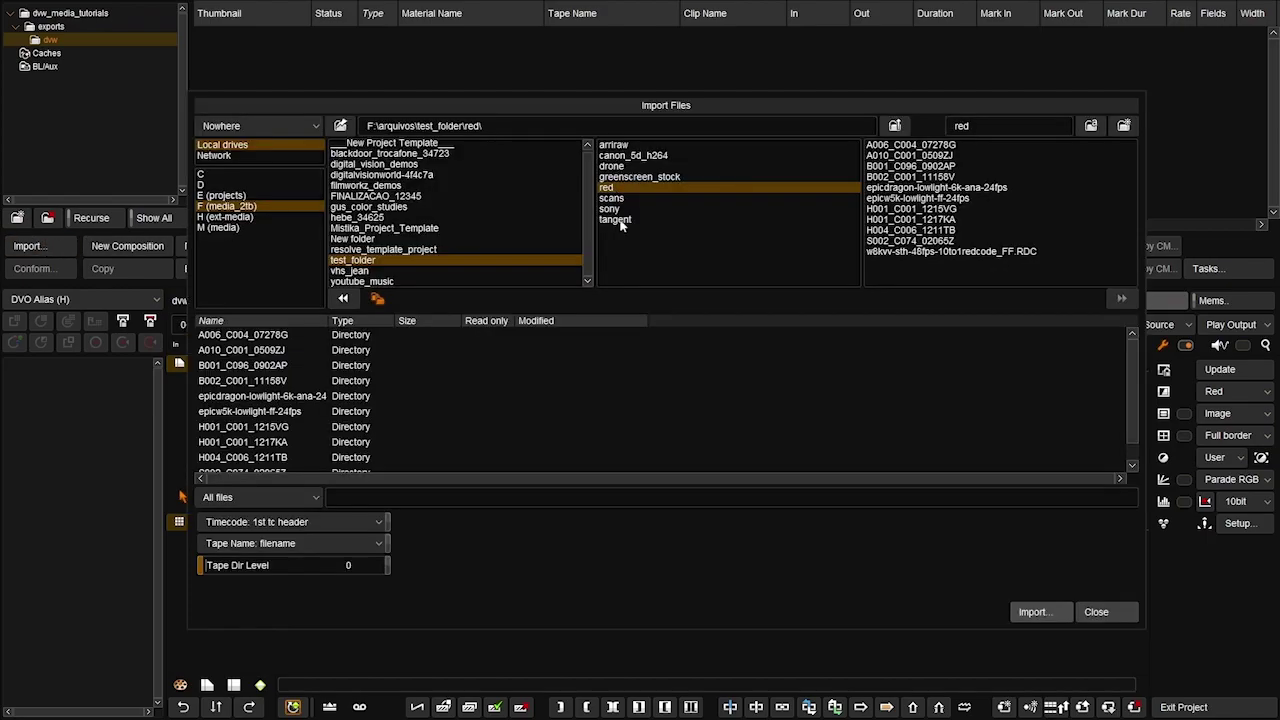
{"action": "left_click", "coordinate": [1032, 611]}
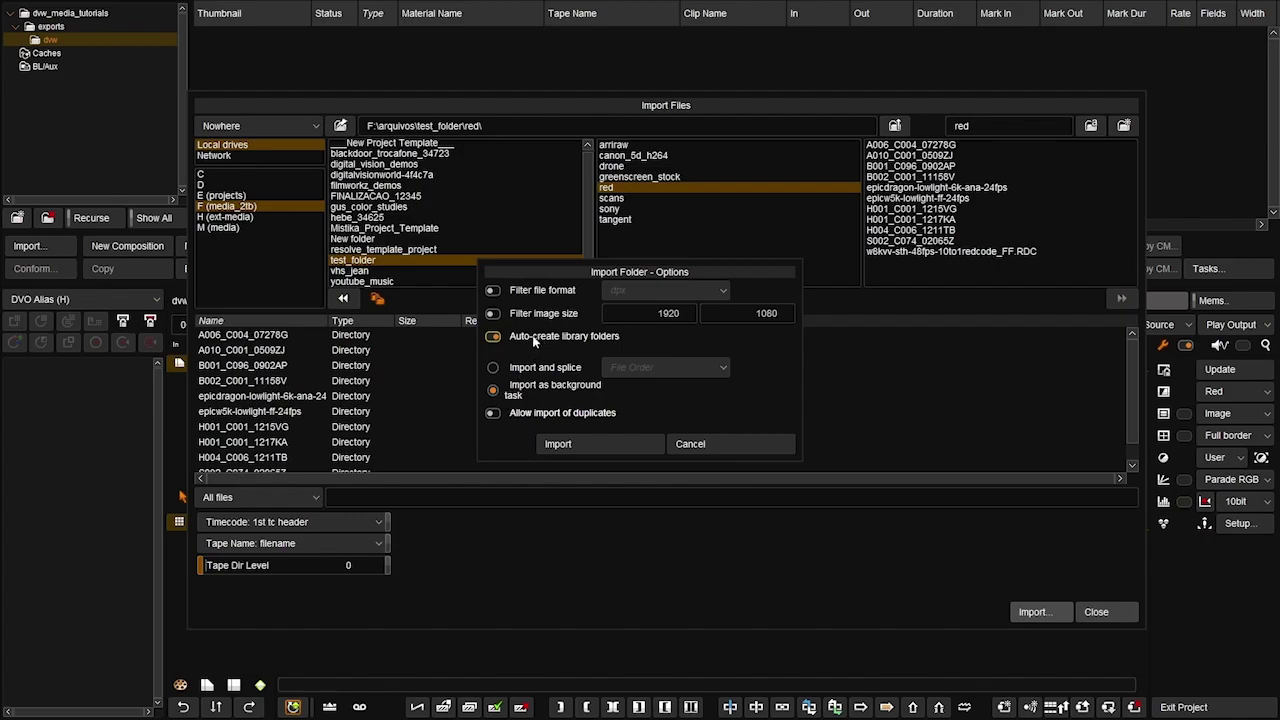
{"action": "left_click", "coordinate": [590, 450]}
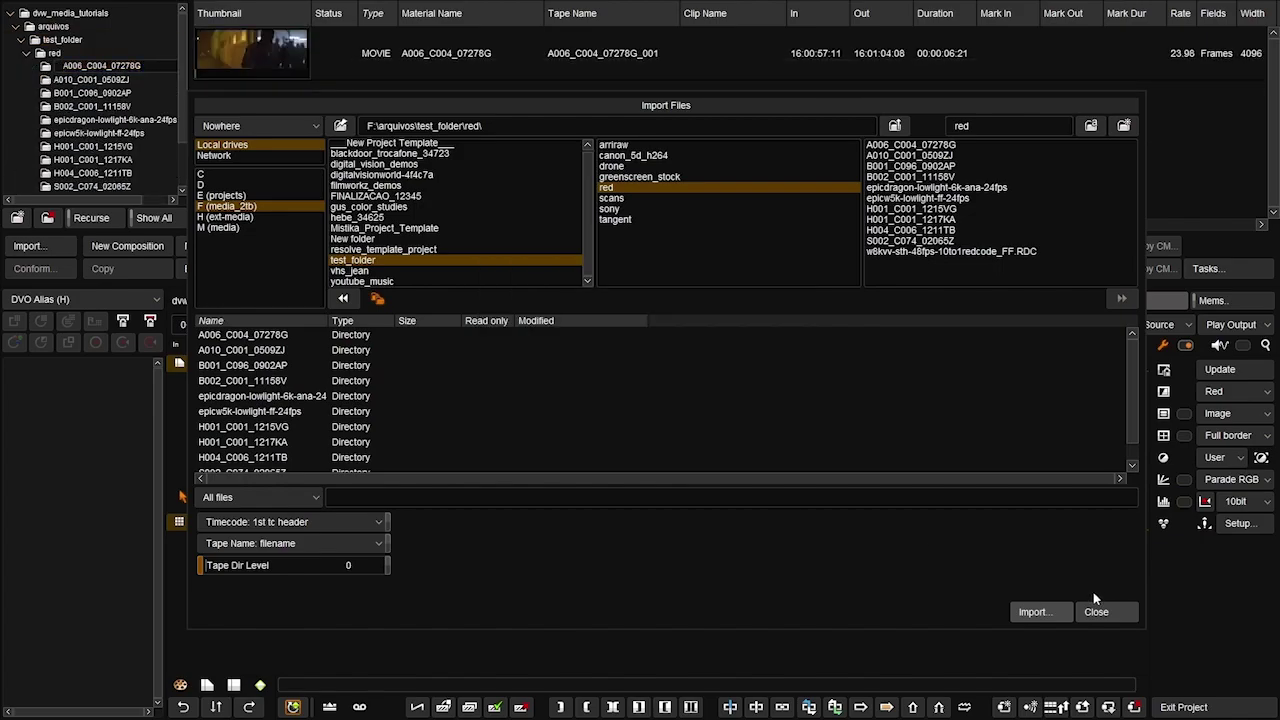
{"action": "left_click", "coordinate": [1109, 612]}
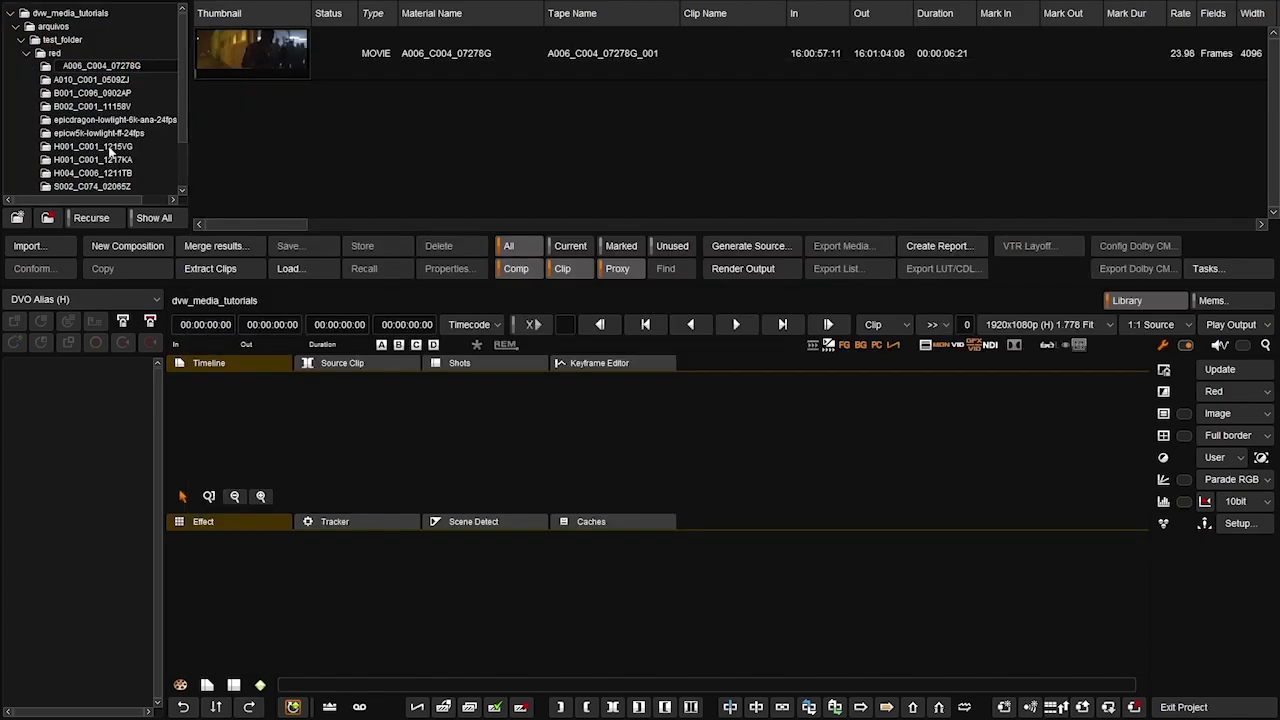
Step: Look through the auto-created library folders arquivos, test_folder, red and A006_C004_07278G to see which clips each holds
{"action": "left_click", "coordinate": [44, 72]}
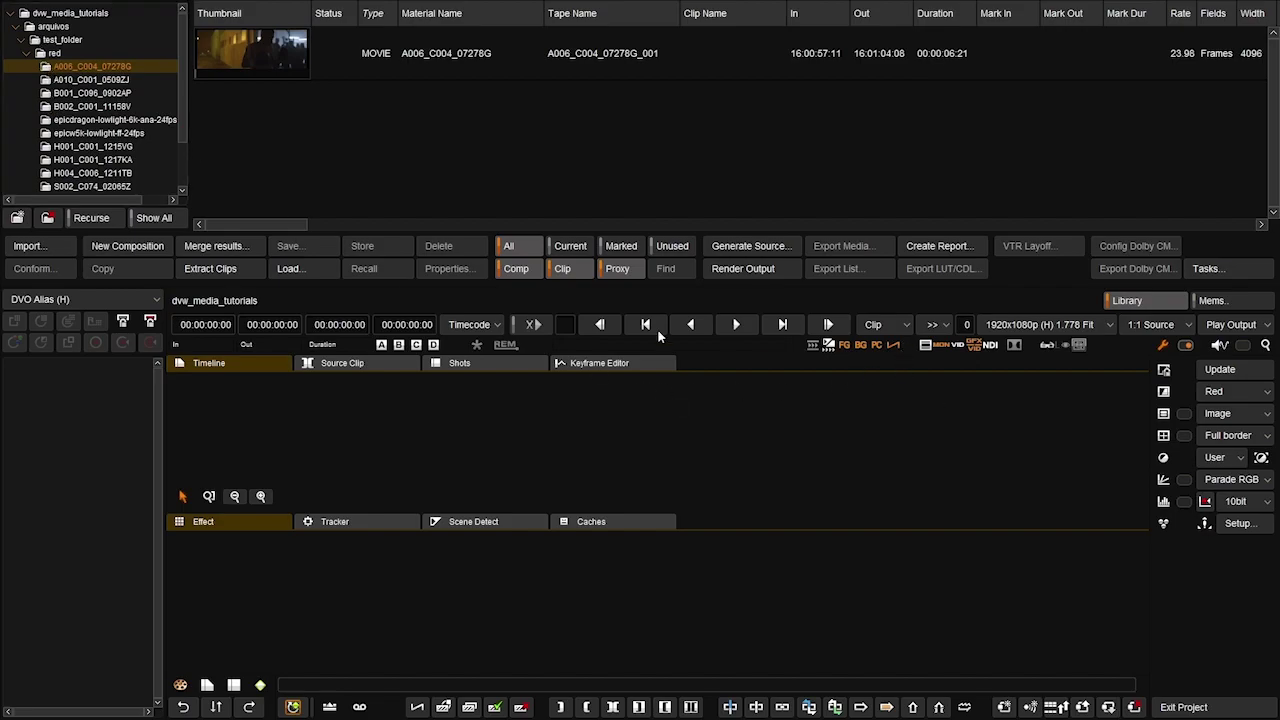
{"action": "left_click", "coordinate": [28, 27]}
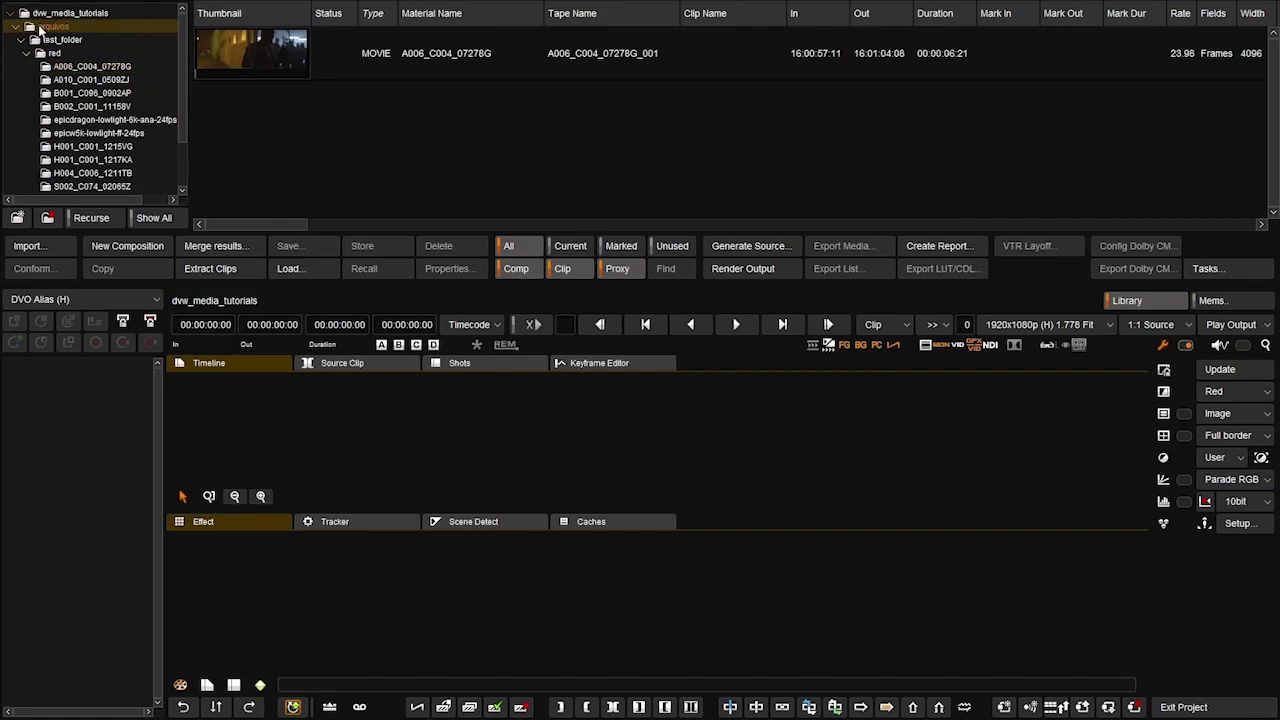
{"action": "left_click", "coordinate": [40, 40]}
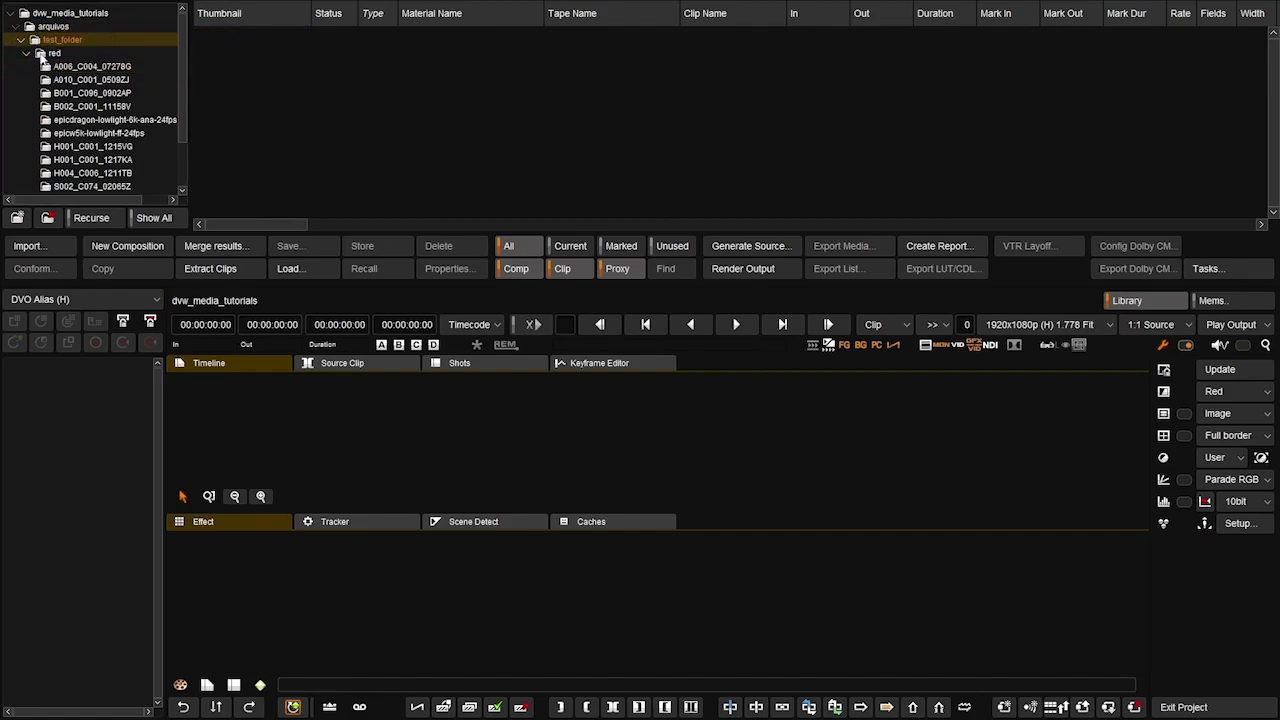
{"action": "left_click", "coordinate": [42, 55]}
{"action": "scroll", "coordinate": [98, 112], "scroll_direction": "down", "scroll_amount": 2}
{"action": "scroll", "coordinate": [98, 112], "scroll_direction": "up", "scroll_amount": 2}
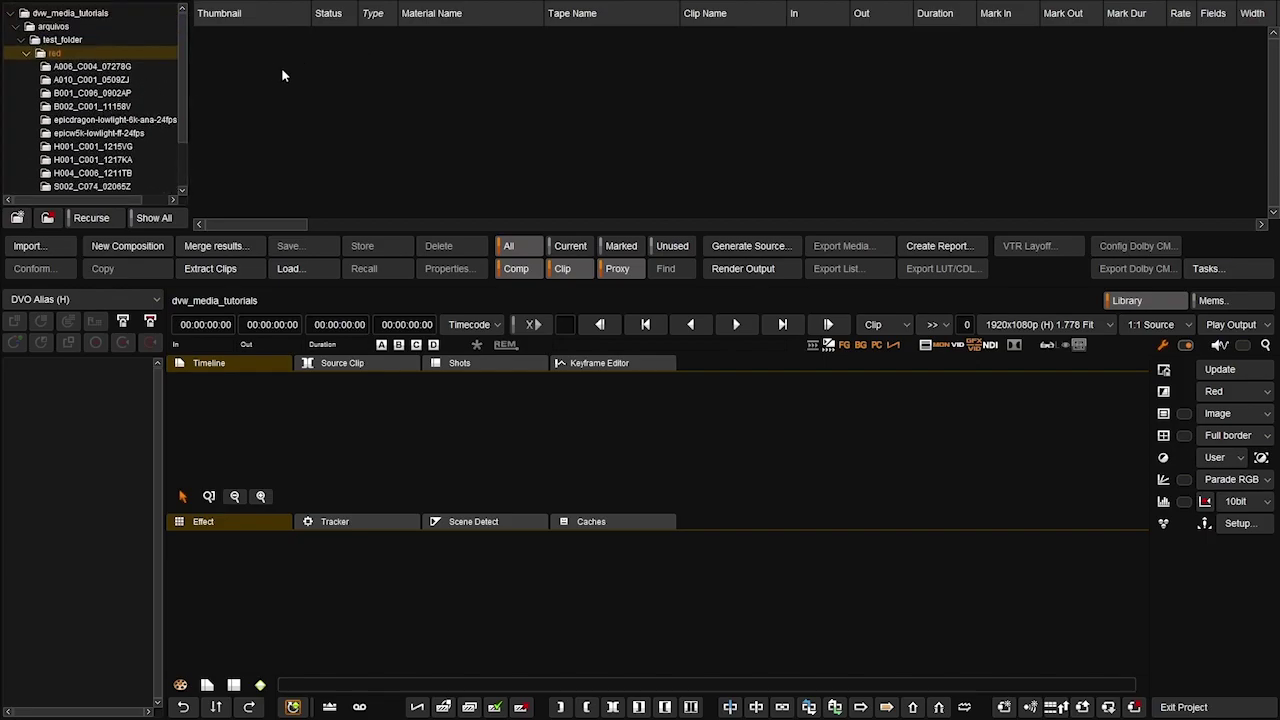
{"action": "left_click", "coordinate": [87, 68]}
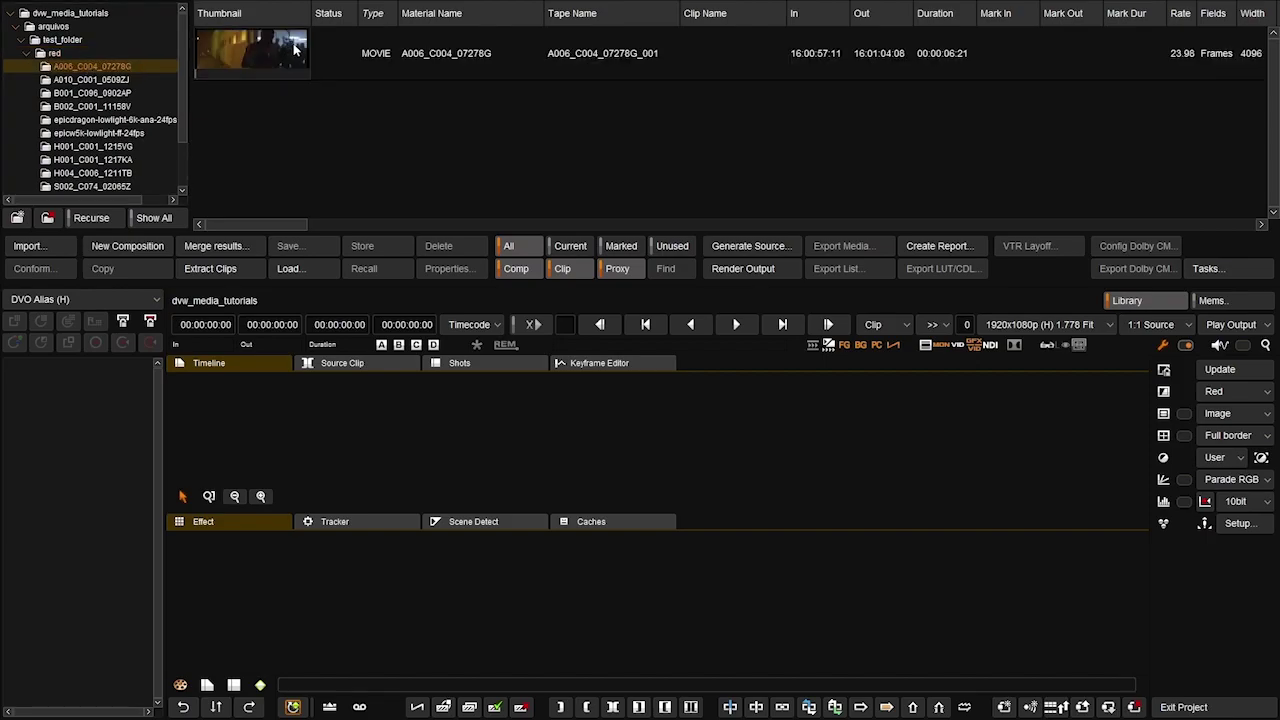
Step: Display the red folder's clips recursively, including all its subfolders, and look through the list
{"action": "left_click", "coordinate": [43, 55]}
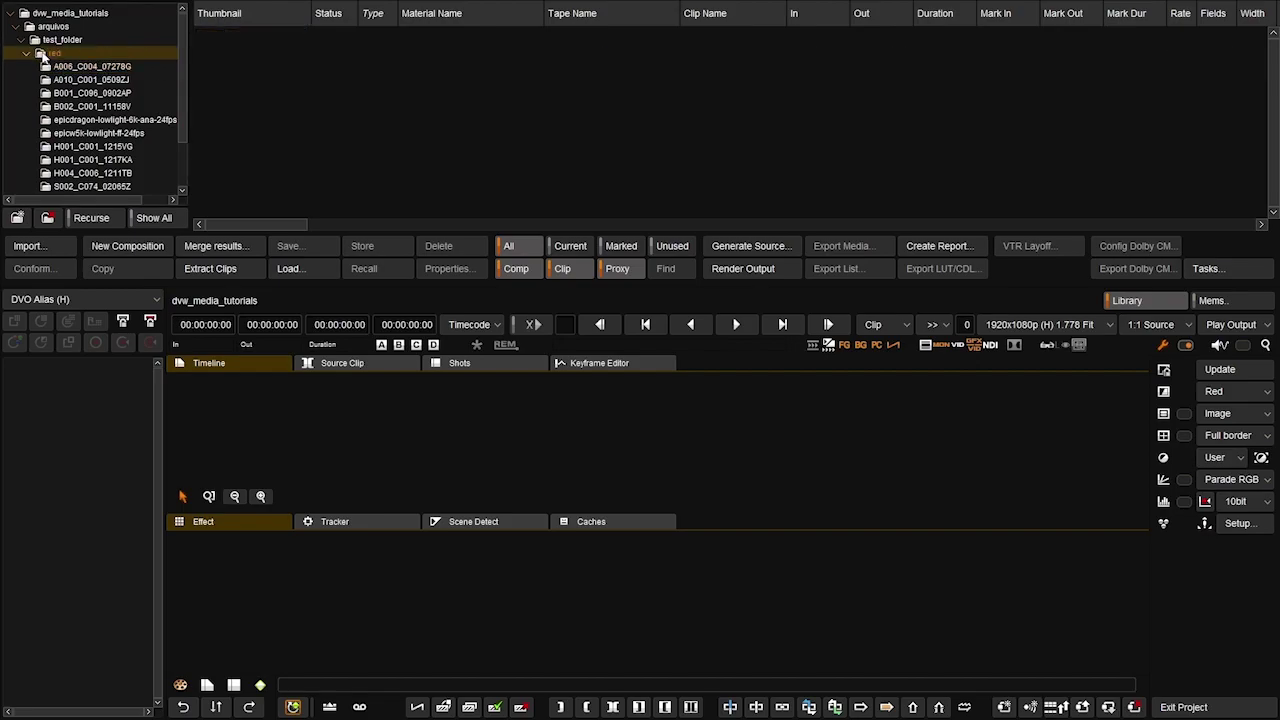
{"action": "left_click", "coordinate": [97, 222]}
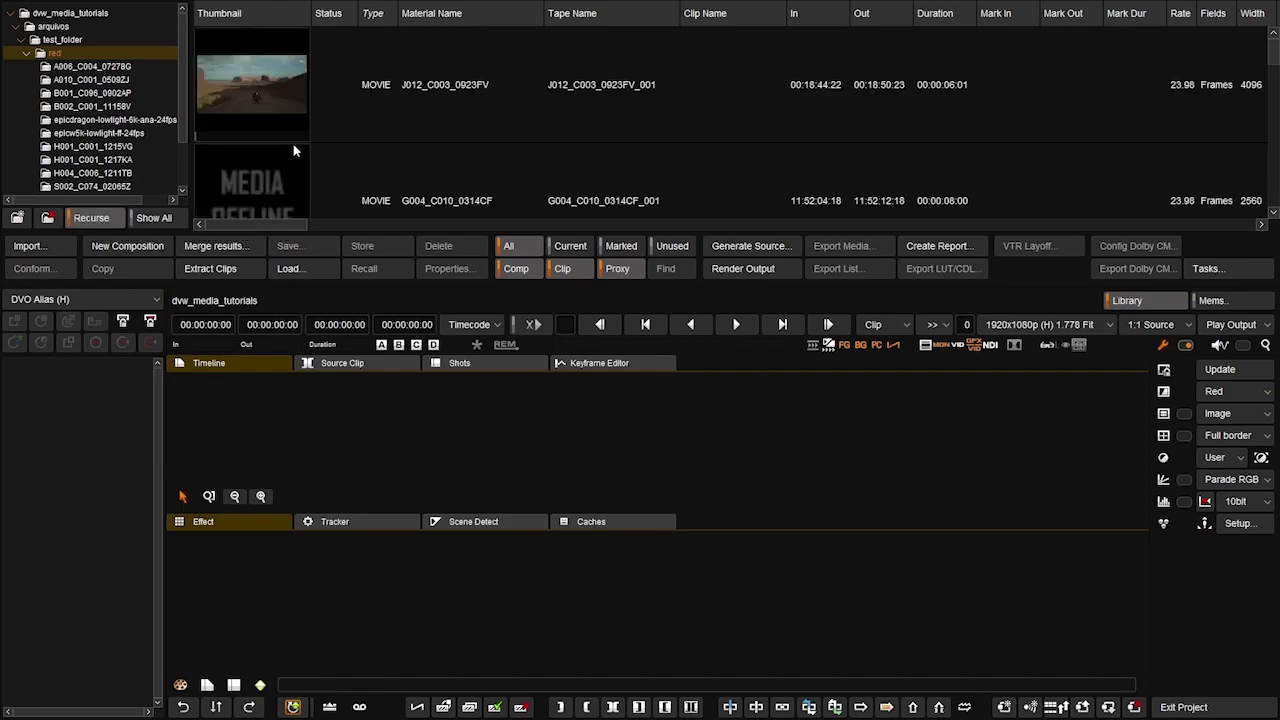
{"action": "left_click", "coordinate": [466, 86]}
{"action": "scroll", "coordinate": [466, 81], "scroll_direction": "down", "scroll_amount": 6}
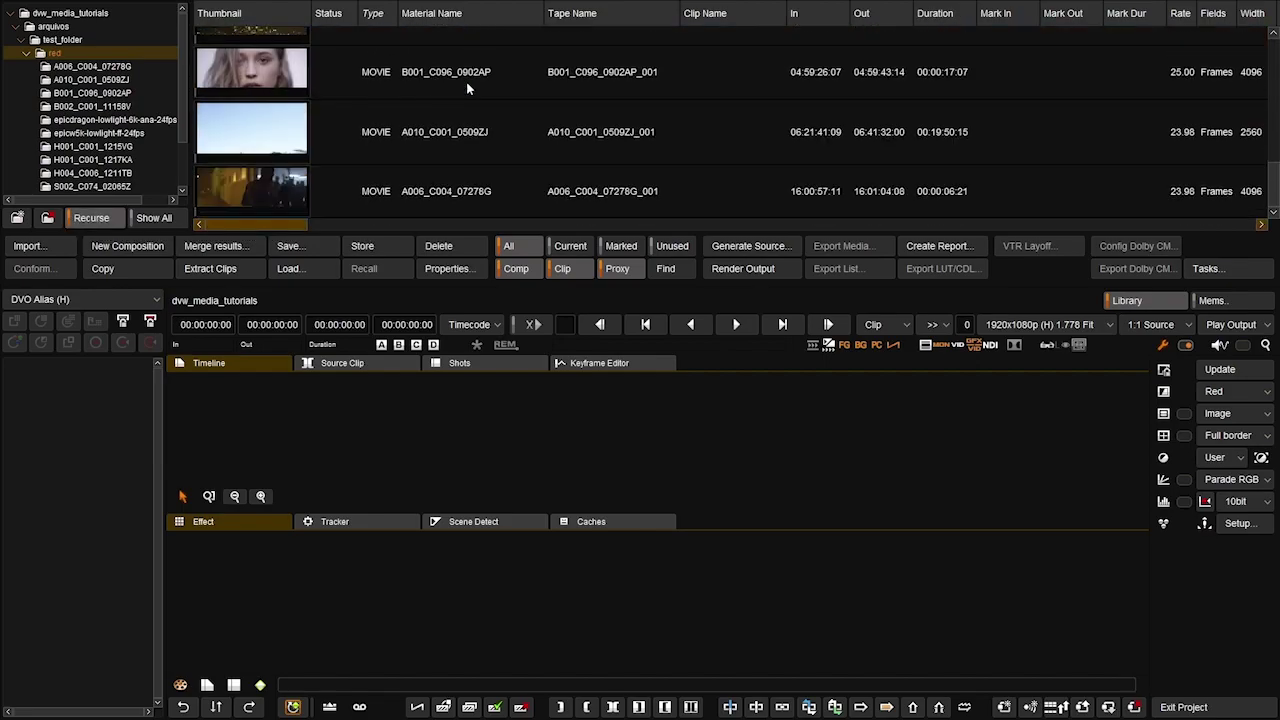
{"action": "scroll", "coordinate": [466, 81], "scroll_direction": "up", "scroll_amount": 6}
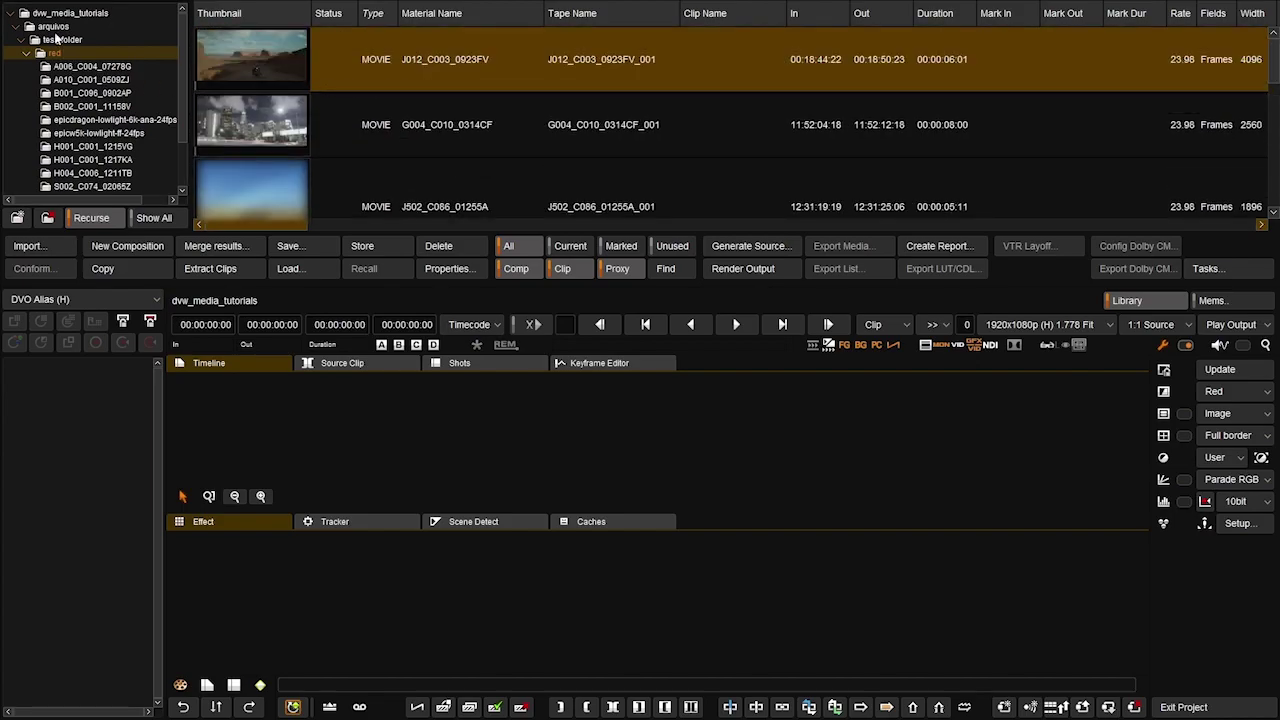
Step: Show all clips of the project regardless of library folder and look through the list
{"action": "left_click", "coordinate": [158, 220]}
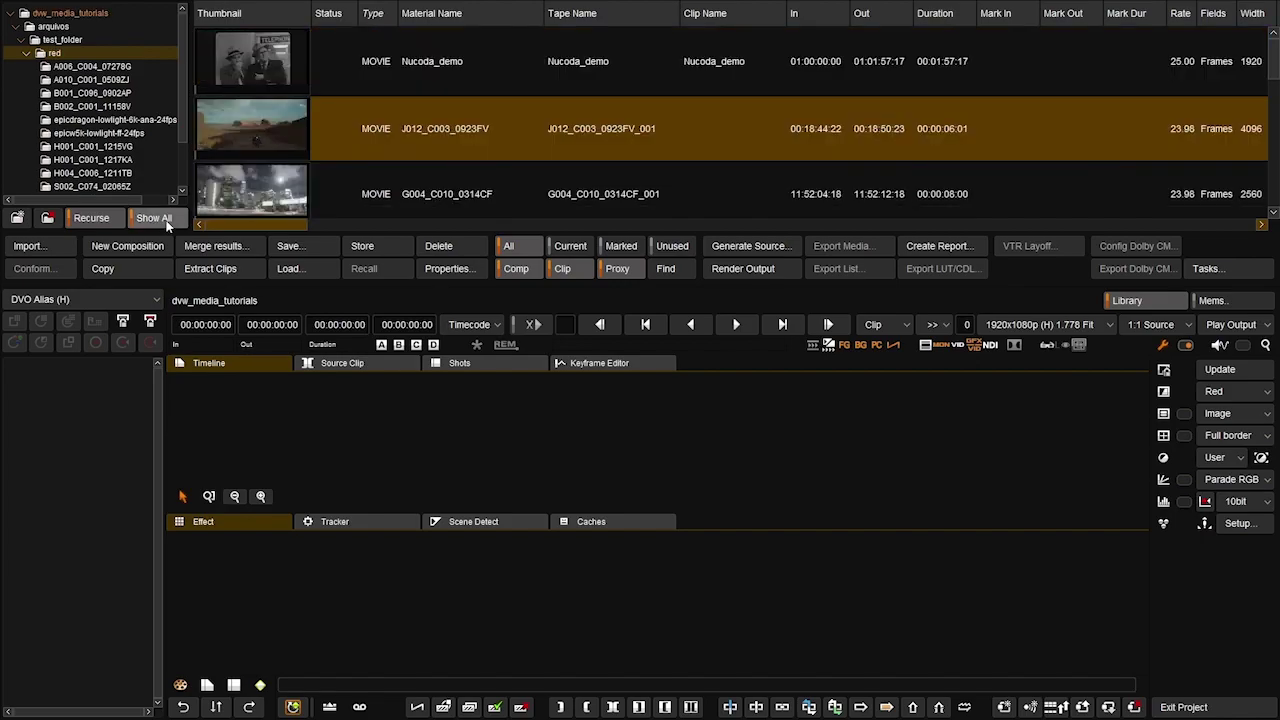
{"action": "left_click", "coordinate": [435, 69]}
{"action": "scroll", "coordinate": [435, 69], "scroll_direction": "down", "scroll_amount": 3}
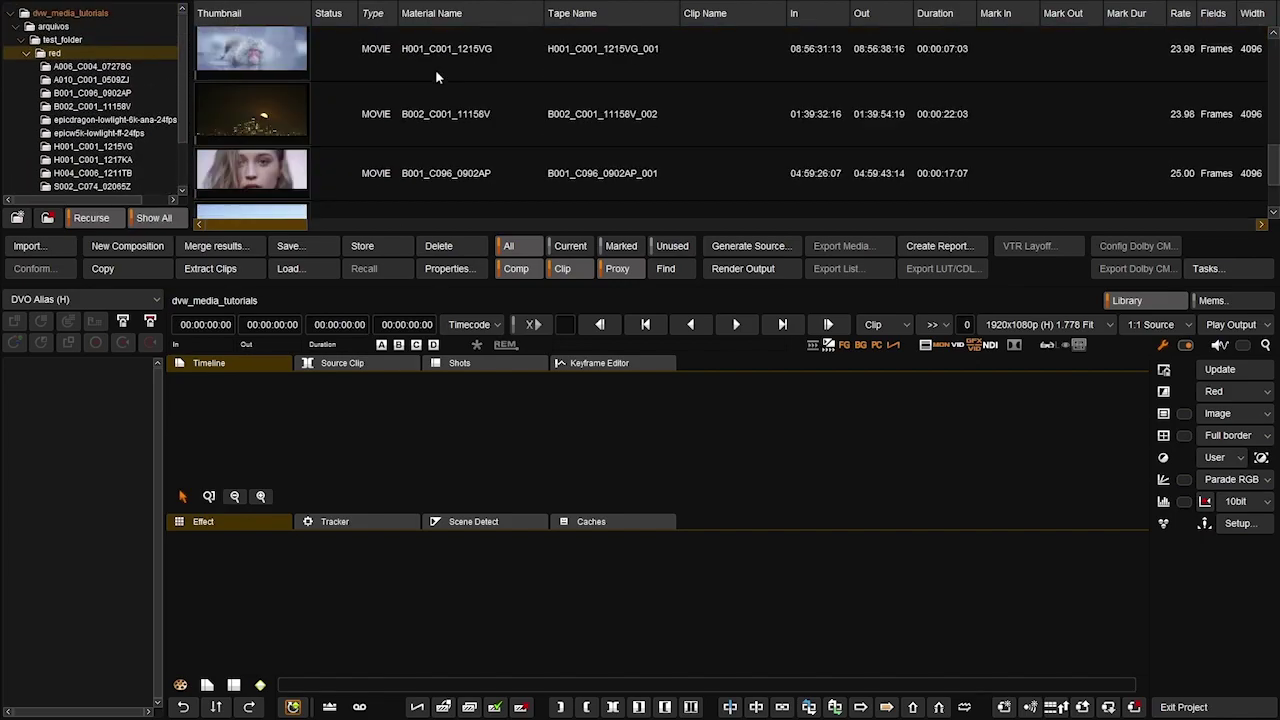
{"action": "scroll", "coordinate": [435, 69], "scroll_direction": "up", "scroll_amount": 3}
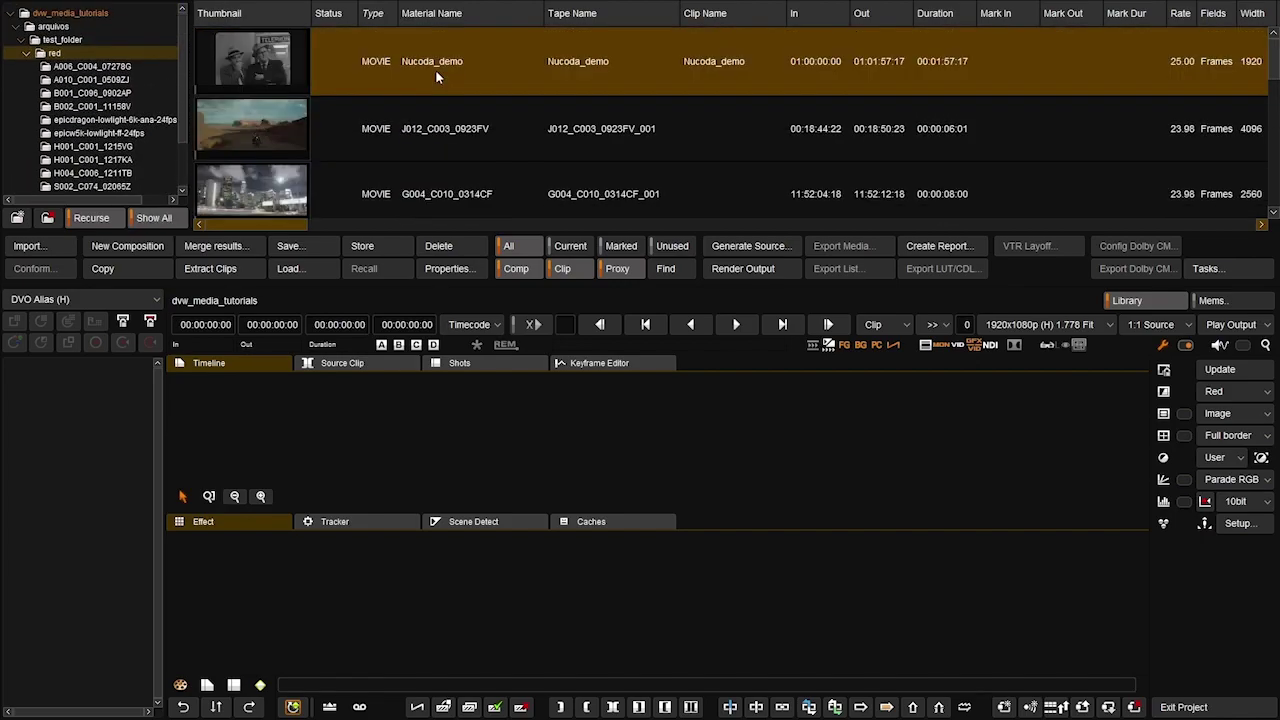
Step: Try filtering the library list by turning off the Comp, Clip and Proxy filters, and restore all three
{"action": "left_click", "coordinate": [517, 272]}
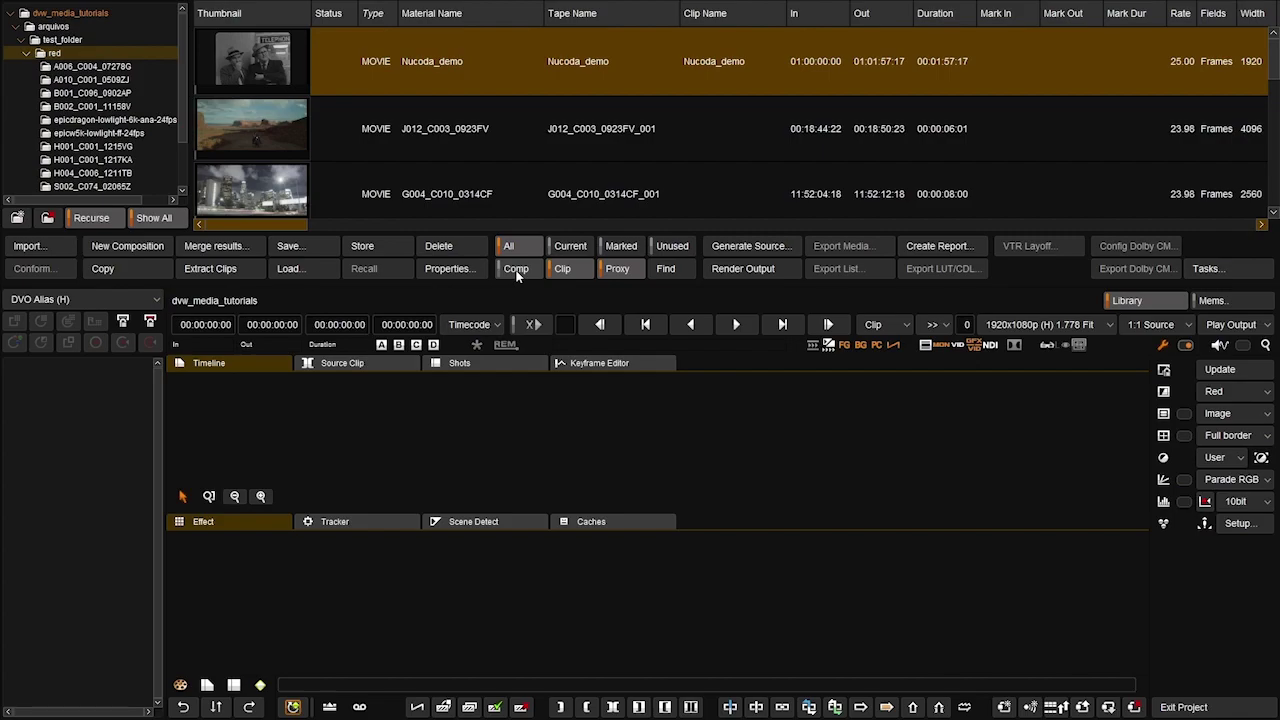
{"action": "left_click", "coordinate": [574, 273]}
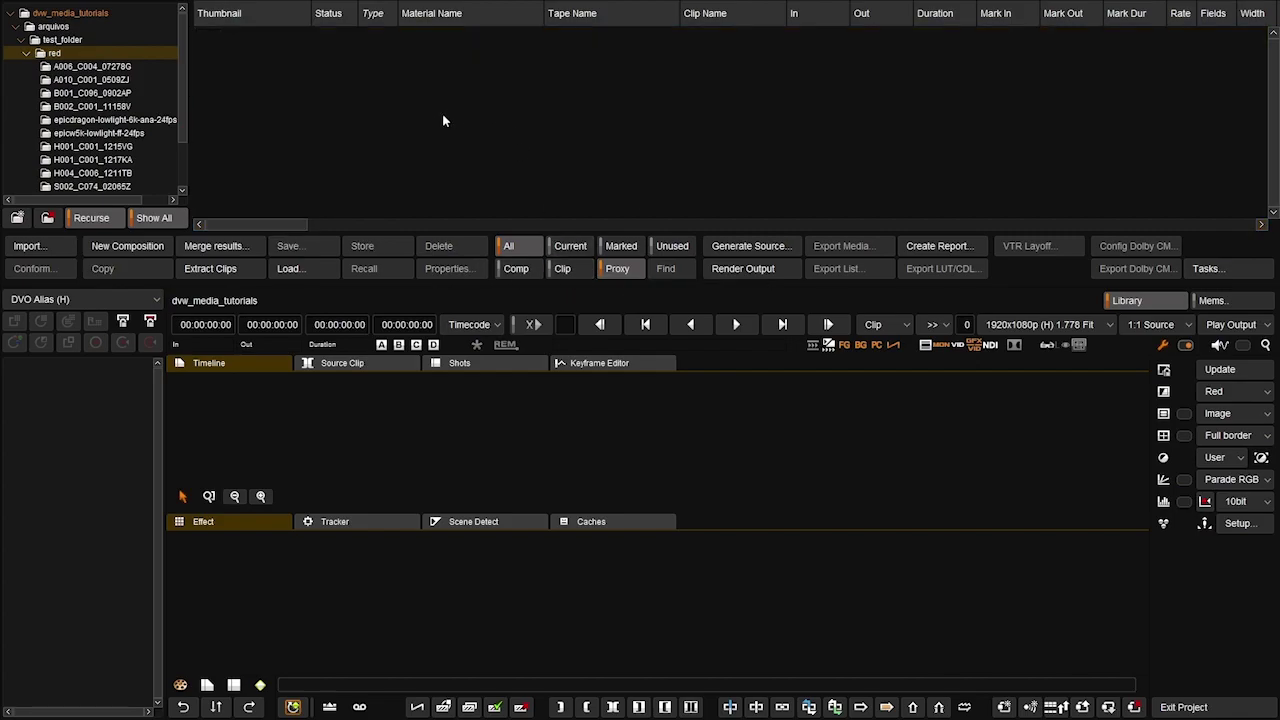
{"action": "left_click", "coordinate": [561, 272]}
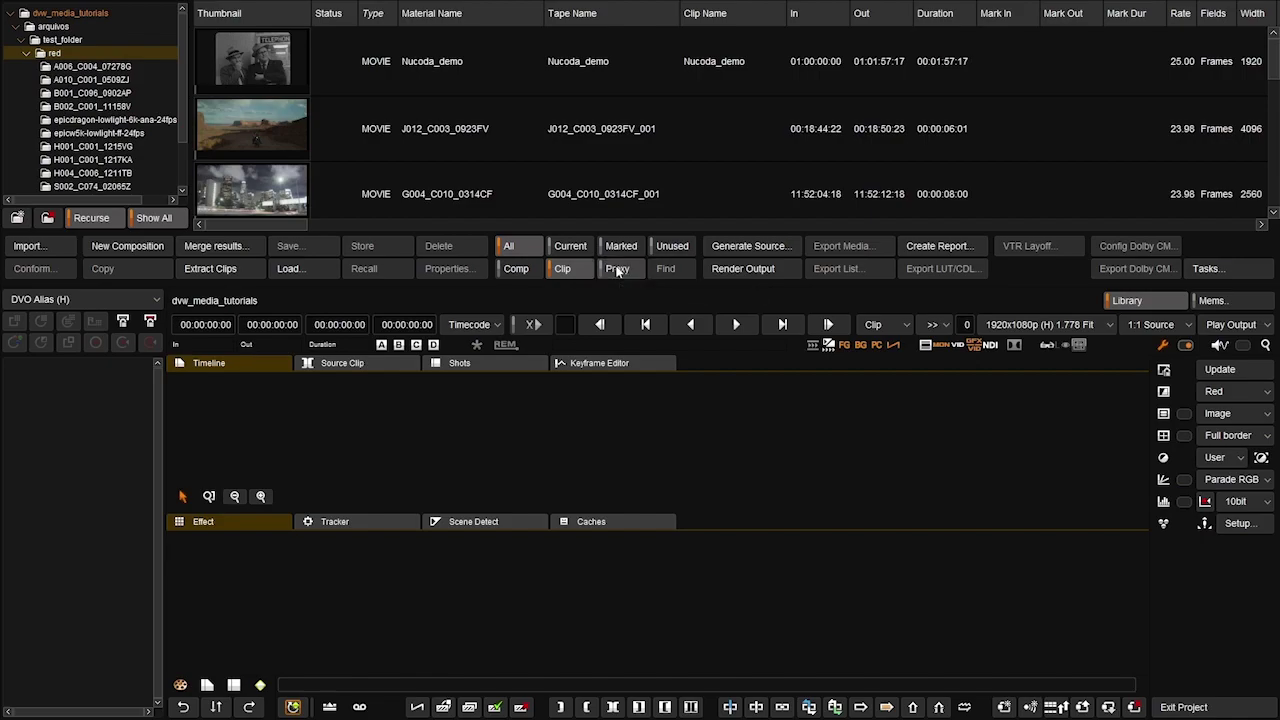
{"action": "left_click", "coordinate": [617, 270]}
{"action": "left_click", "coordinate": [519, 270]}
Step: List the clips of the red folder together with those in its subfolders
{"action": "left_click", "coordinate": [24, 54]}
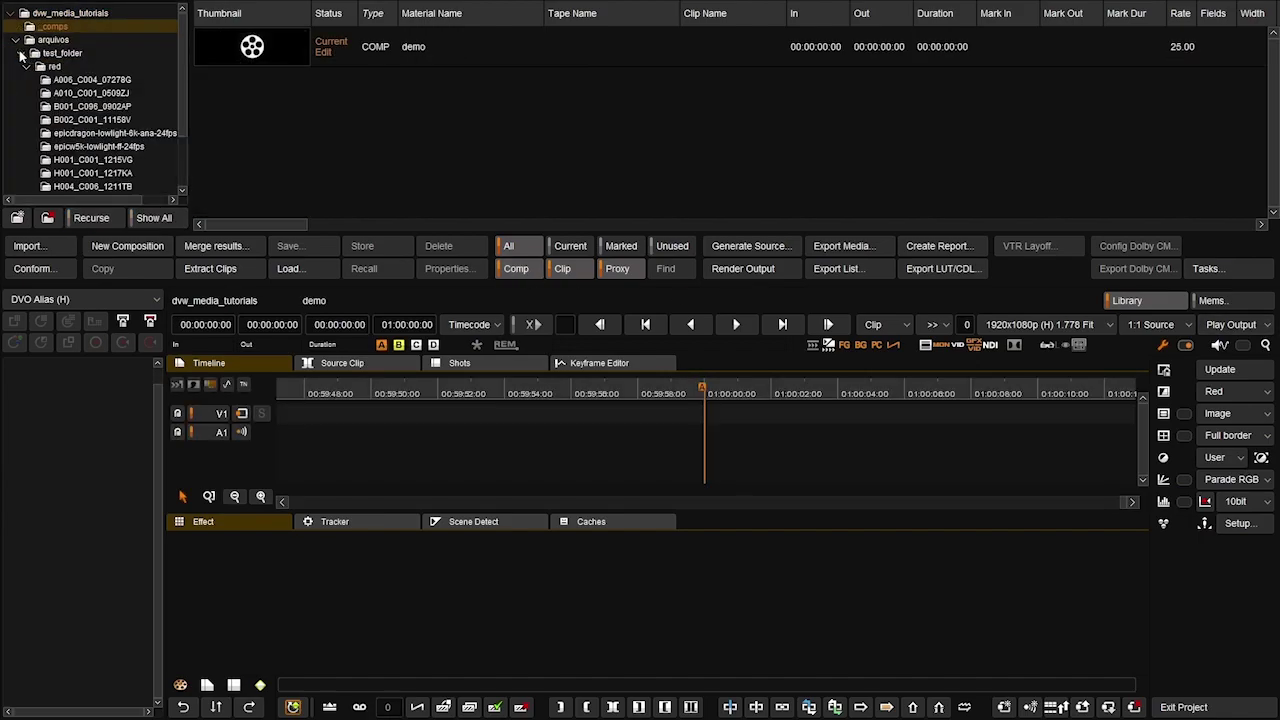
{"action": "left_click", "coordinate": [52, 68]}
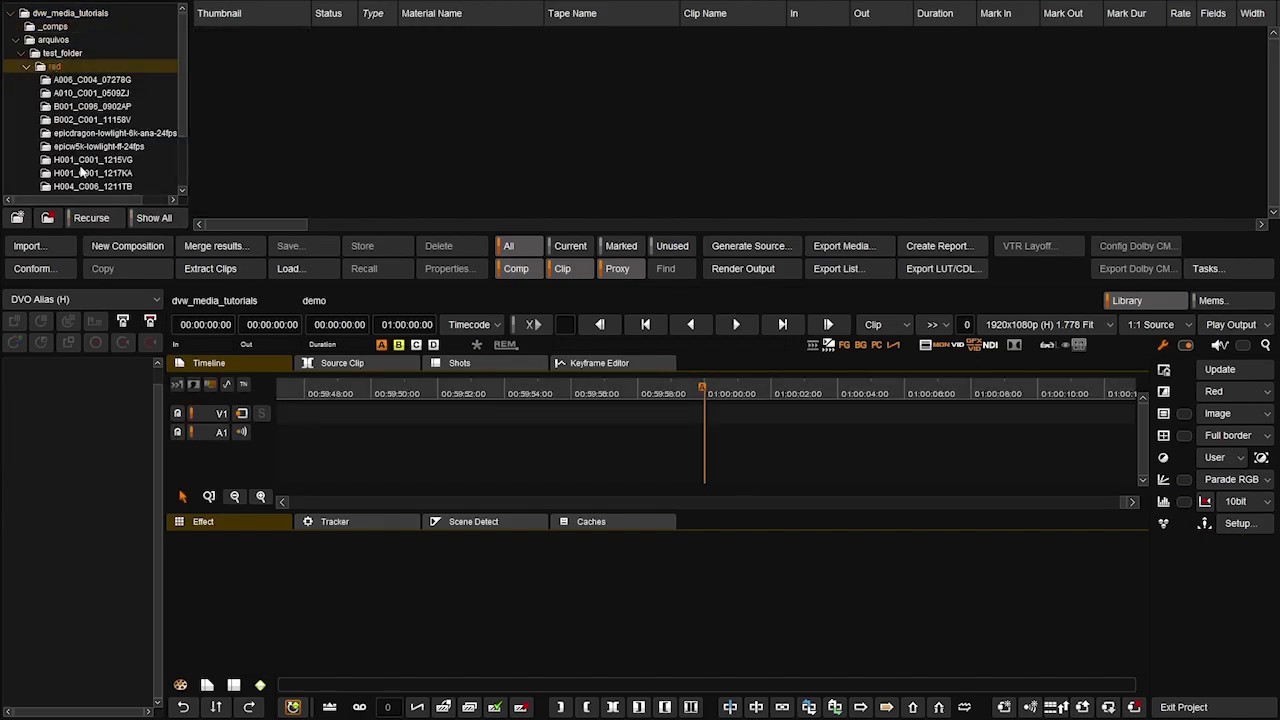
{"action": "left_click", "coordinate": [91, 218]}
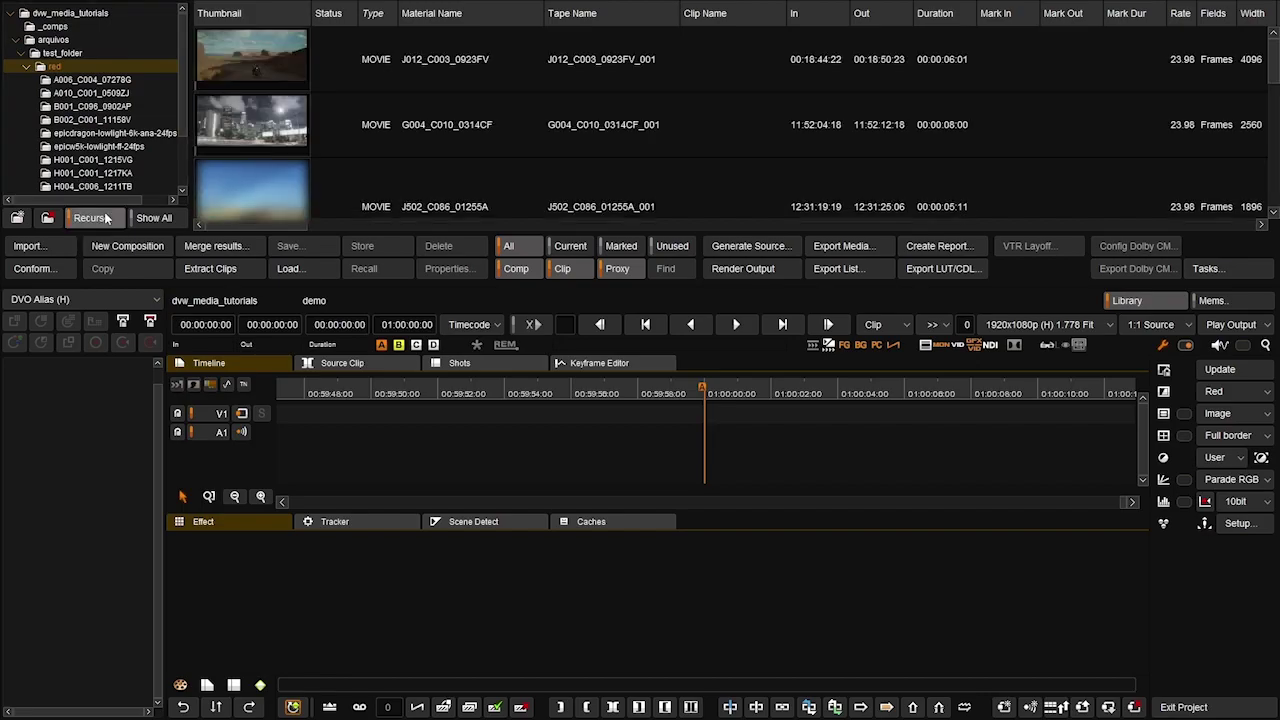
Step: Examine the Color Version and Decoder choices in the R3D properties of the J012_C003_0923FV clip
{"action": "left_click", "coordinate": [282, 58]}
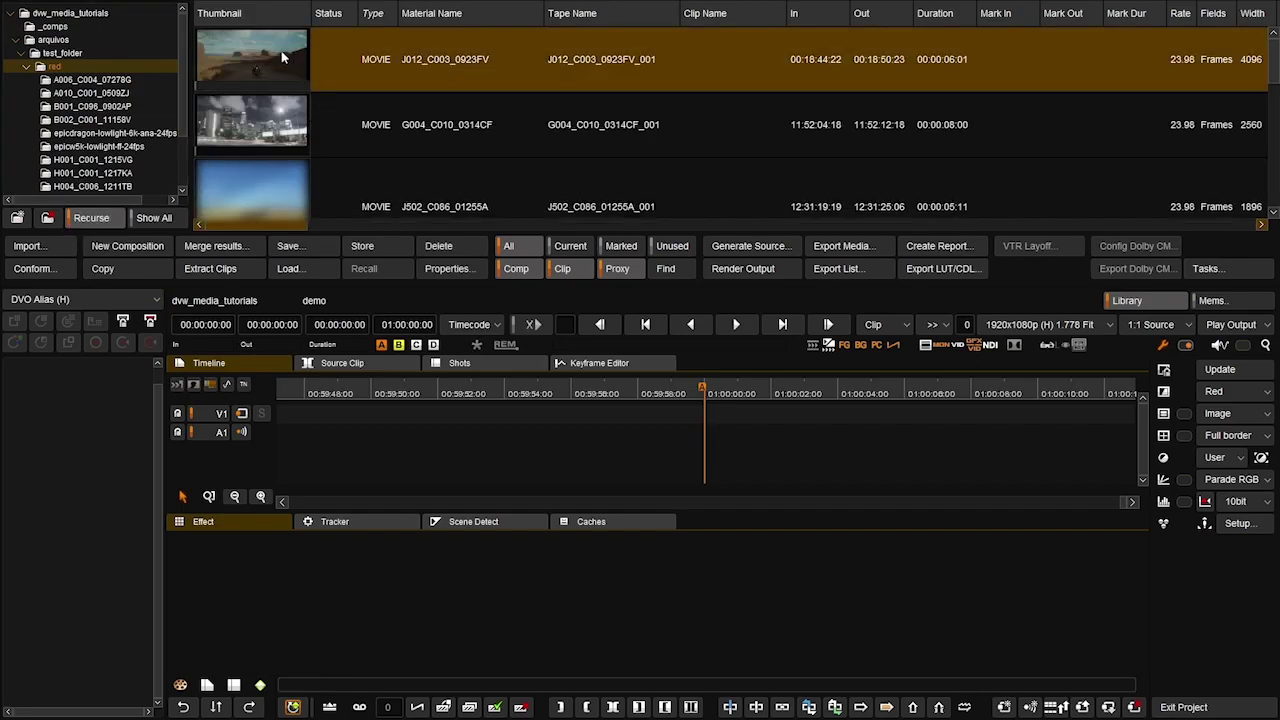
{"action": "left_click", "coordinate": [450, 270]}
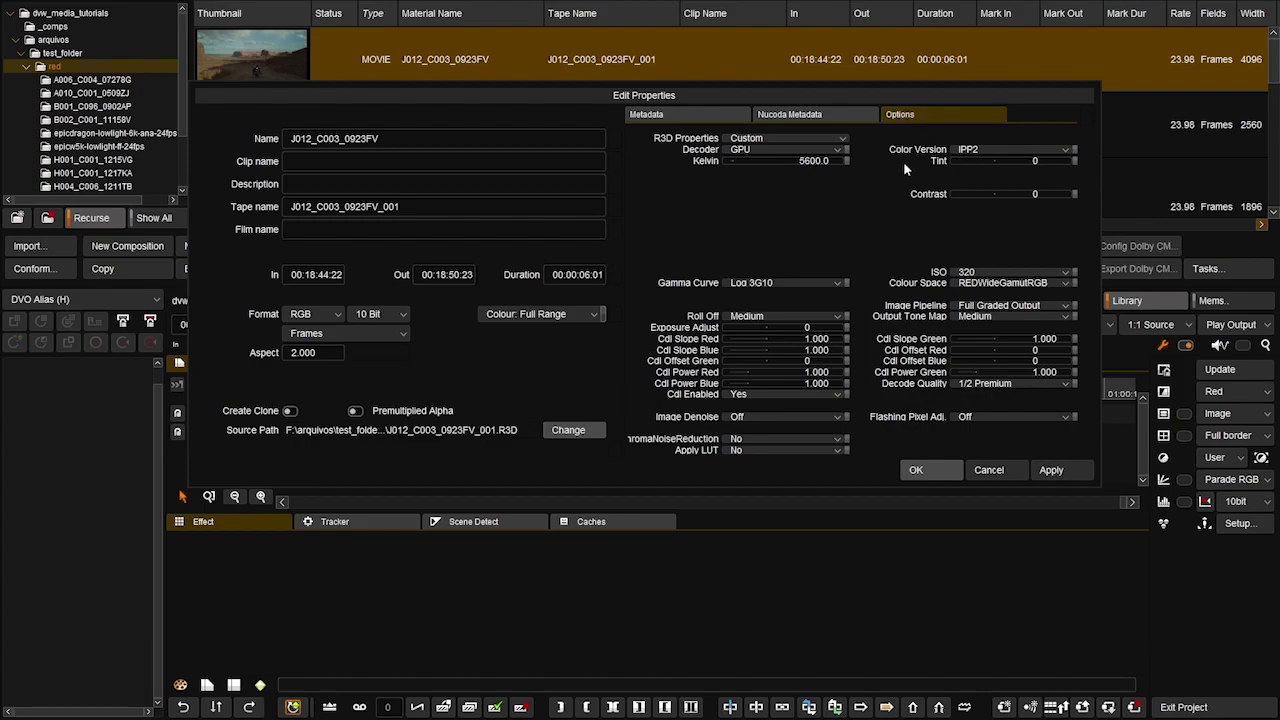
{"action": "left_click", "coordinate": [1010, 147]}
{"action": "left_click", "coordinate": [1010, 150]}
{"action": "left_click", "coordinate": [1007, 148]}
{"action": "left_click", "coordinate": [1006, 161]}
{"action": "left_click", "coordinate": [810, 150]}
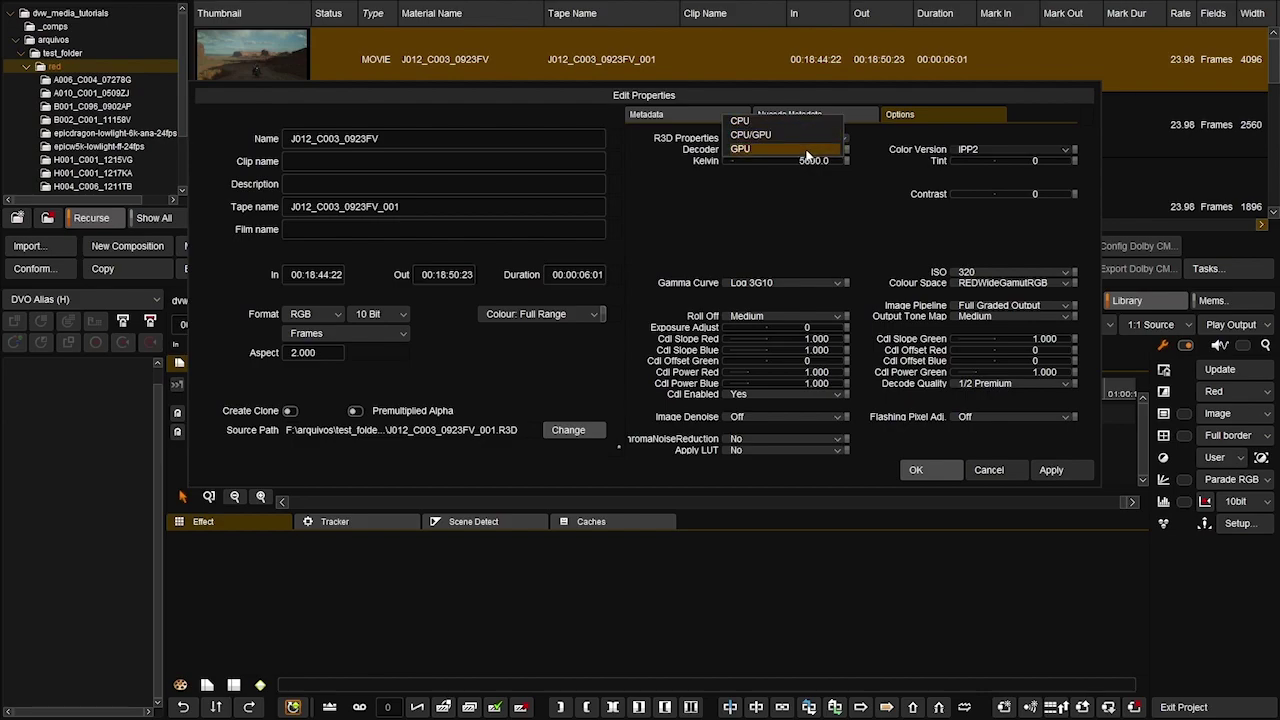
{"action": "left_click", "coordinate": [809, 149]}
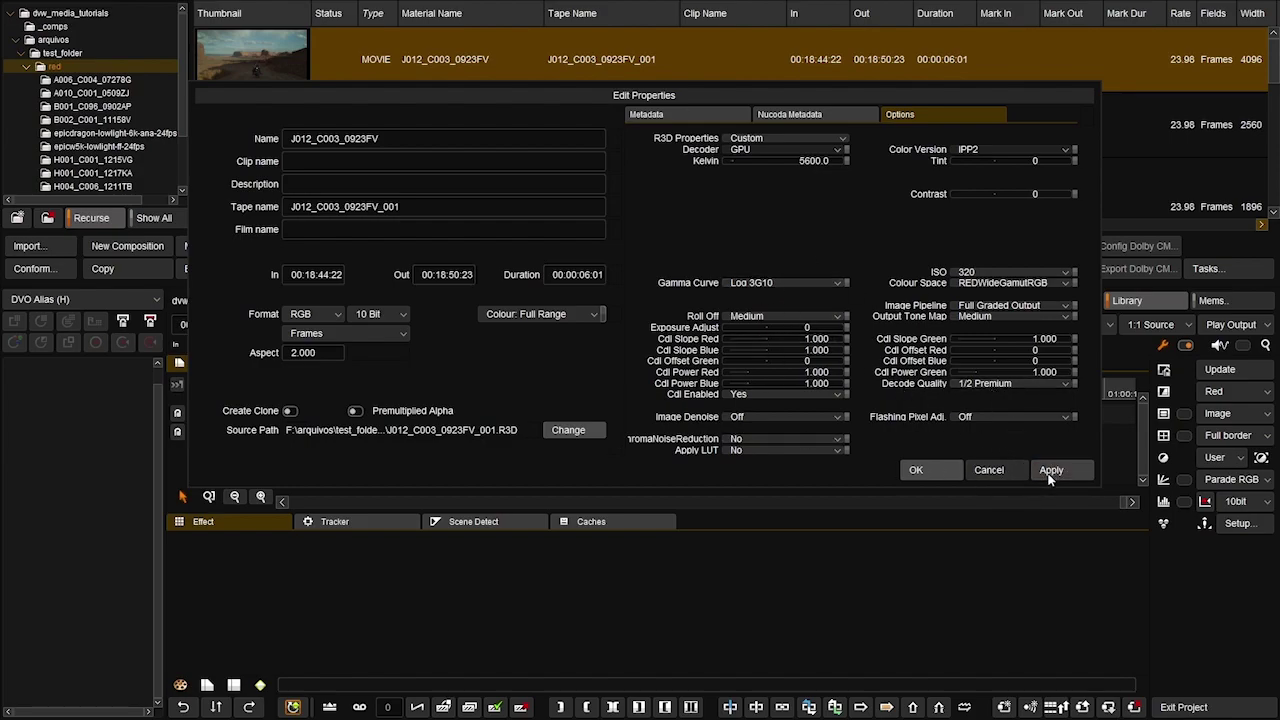
{"action": "left_click", "coordinate": [910, 469]}
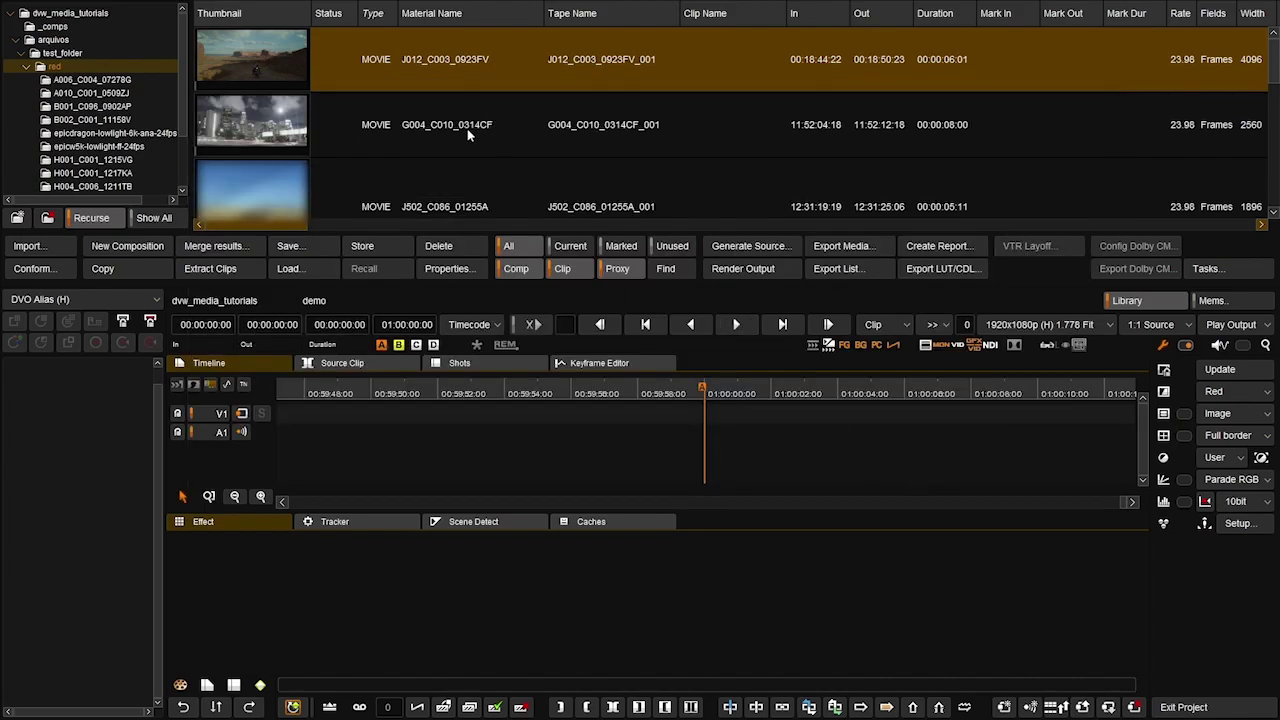
Step: Select all clips in the red folder's recursive list and apply Colour Space Rec.709 and Gamma Curve BT.1886 to them
{"action": "scroll", "coordinate": [468, 135], "scroll_direction": "down", "scroll_amount": 5}
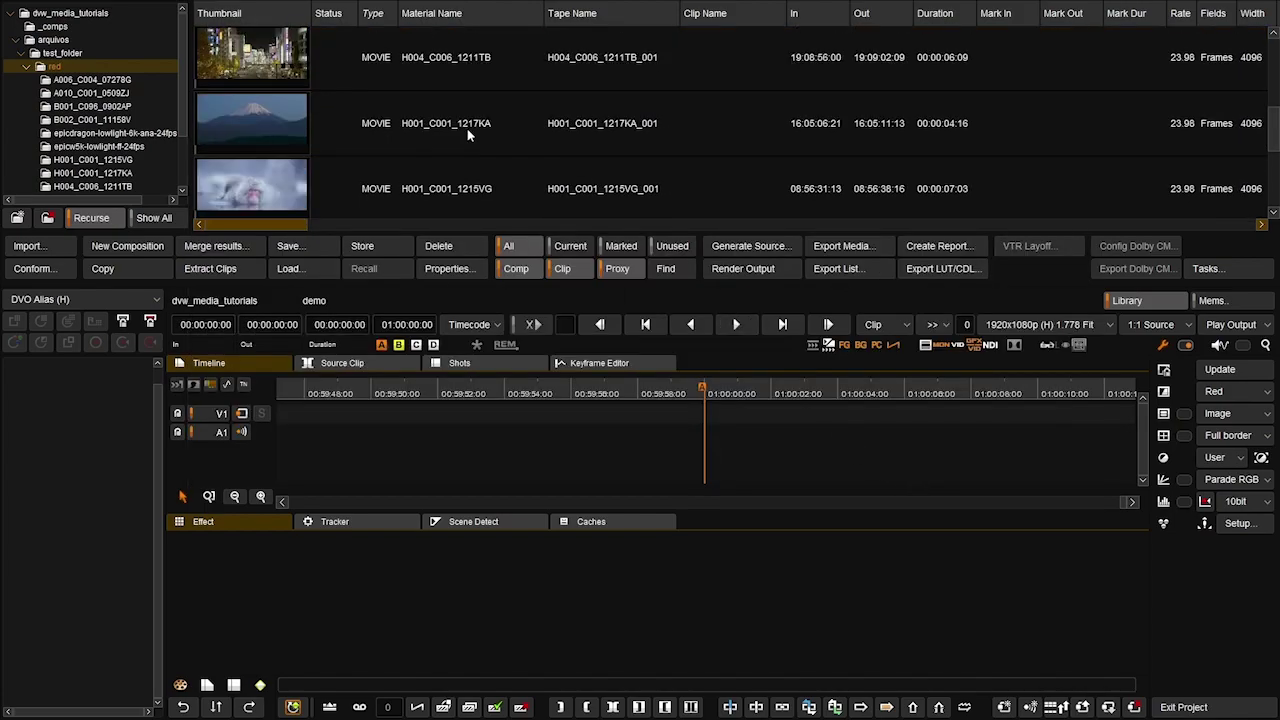
{"action": "left_click", "coordinate": [410, 69]}
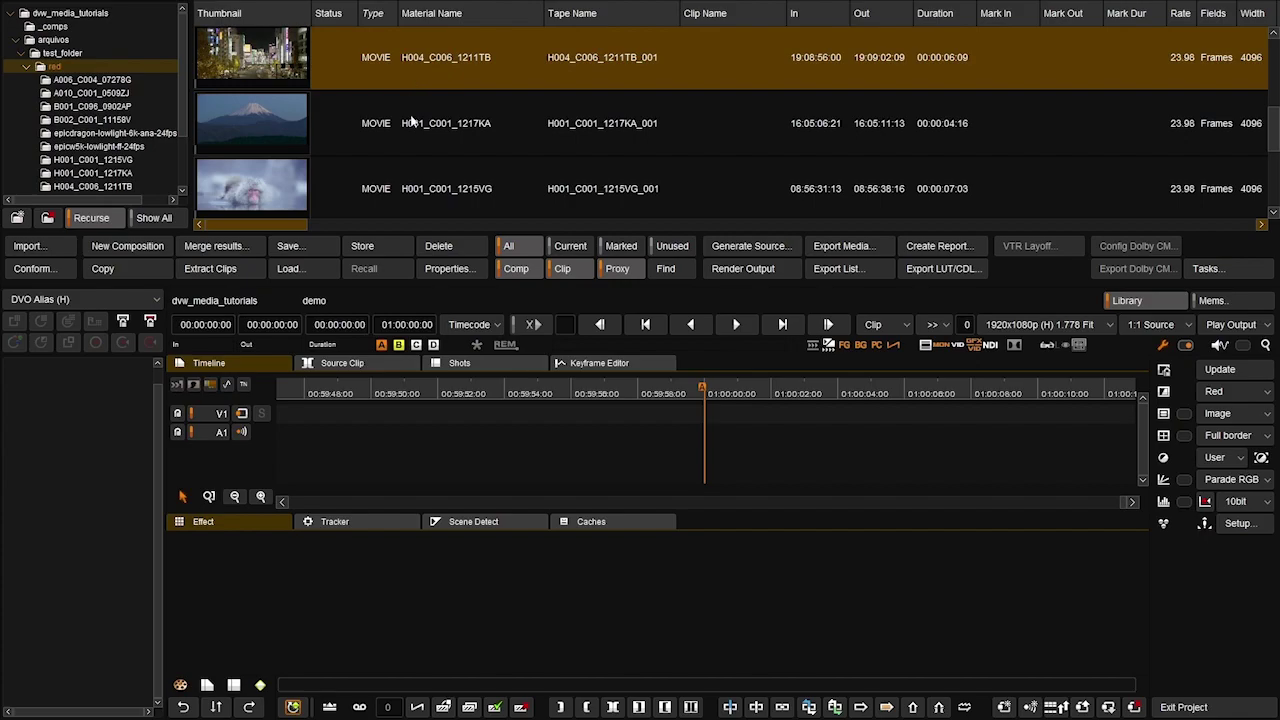
{"action": "left_click", "coordinate": [424, 188], "text": "shift"}
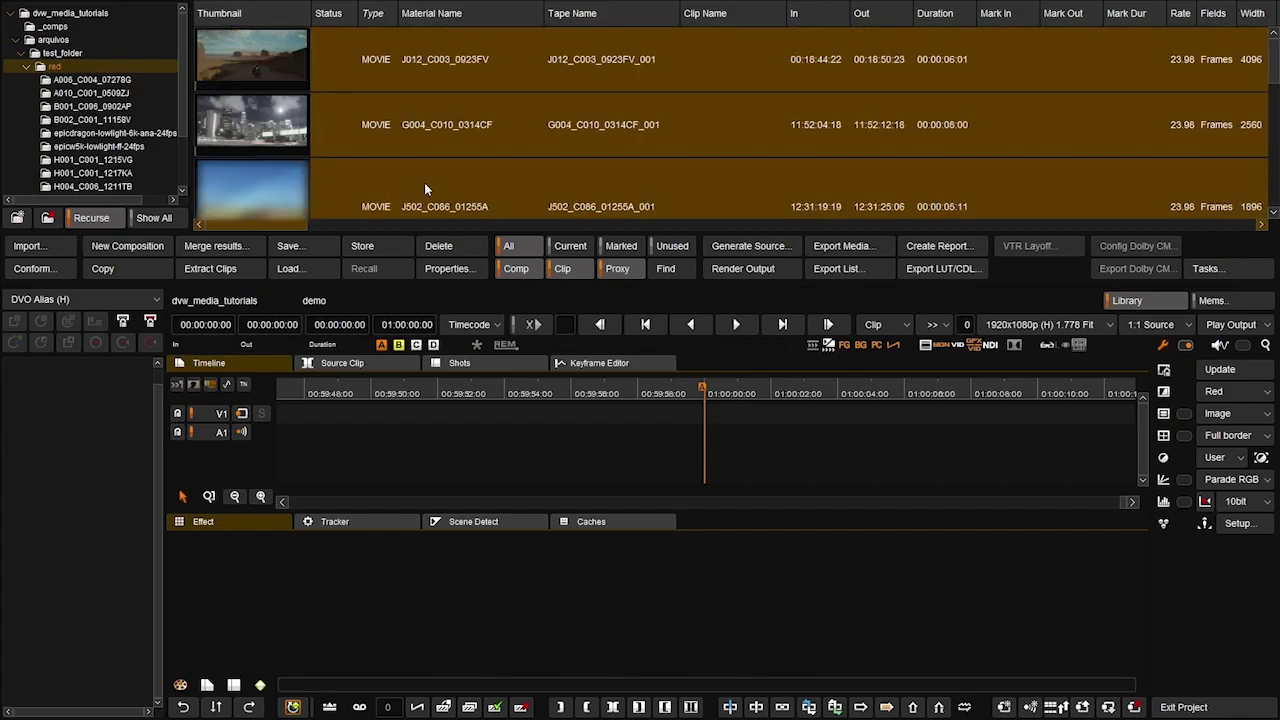
{"action": "left_click", "coordinate": [448, 270]}
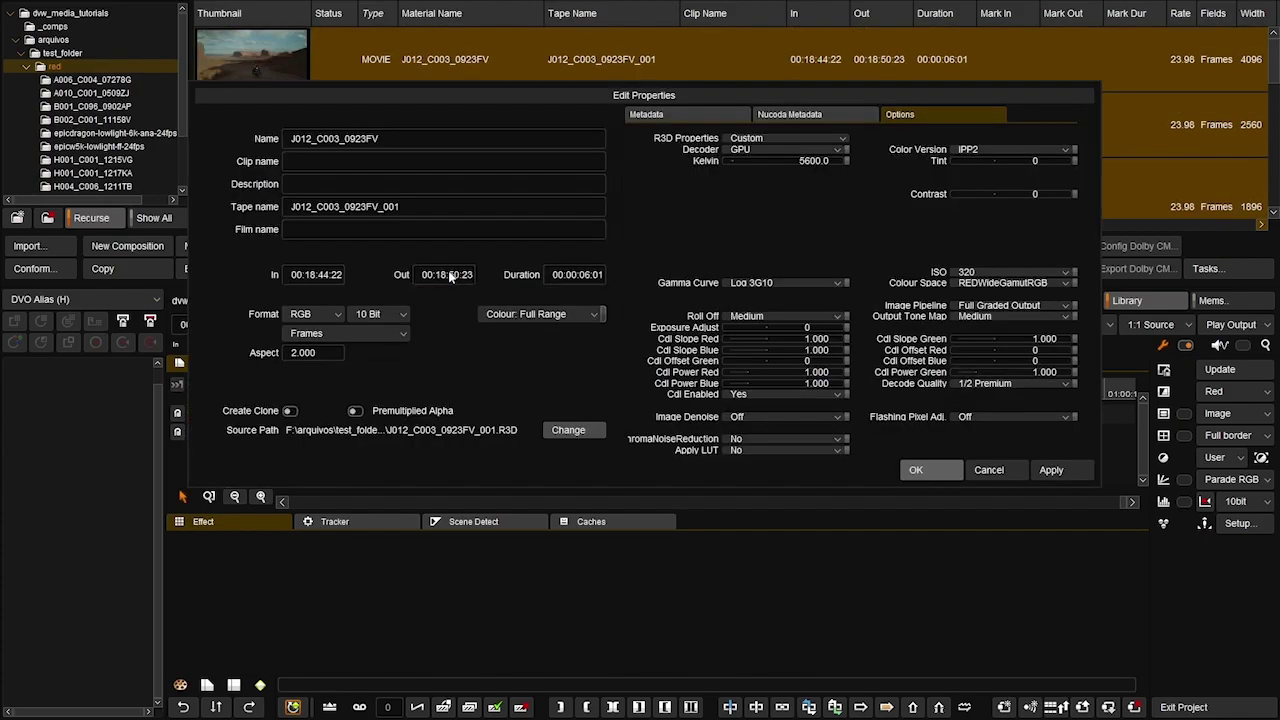
{"action": "left_click", "coordinate": [1022, 282]}
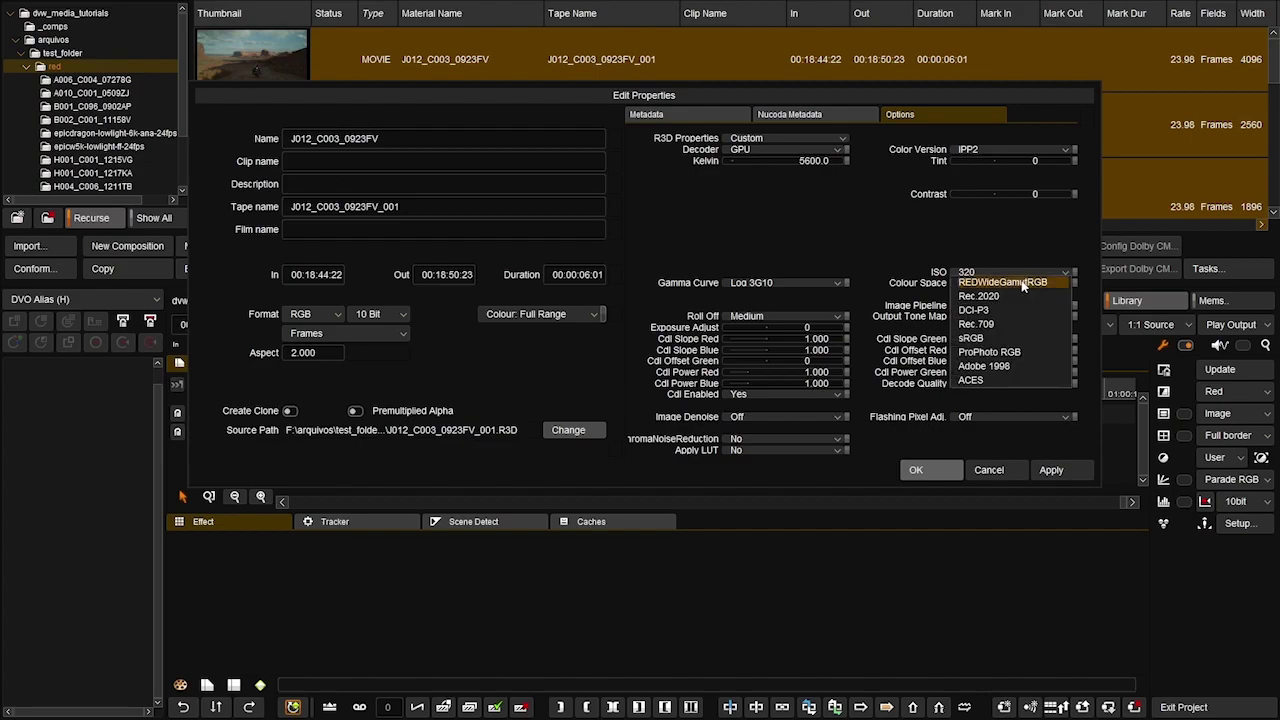
{"action": "left_click", "coordinate": [992, 323]}
{"action": "left_click", "coordinate": [809, 281]}
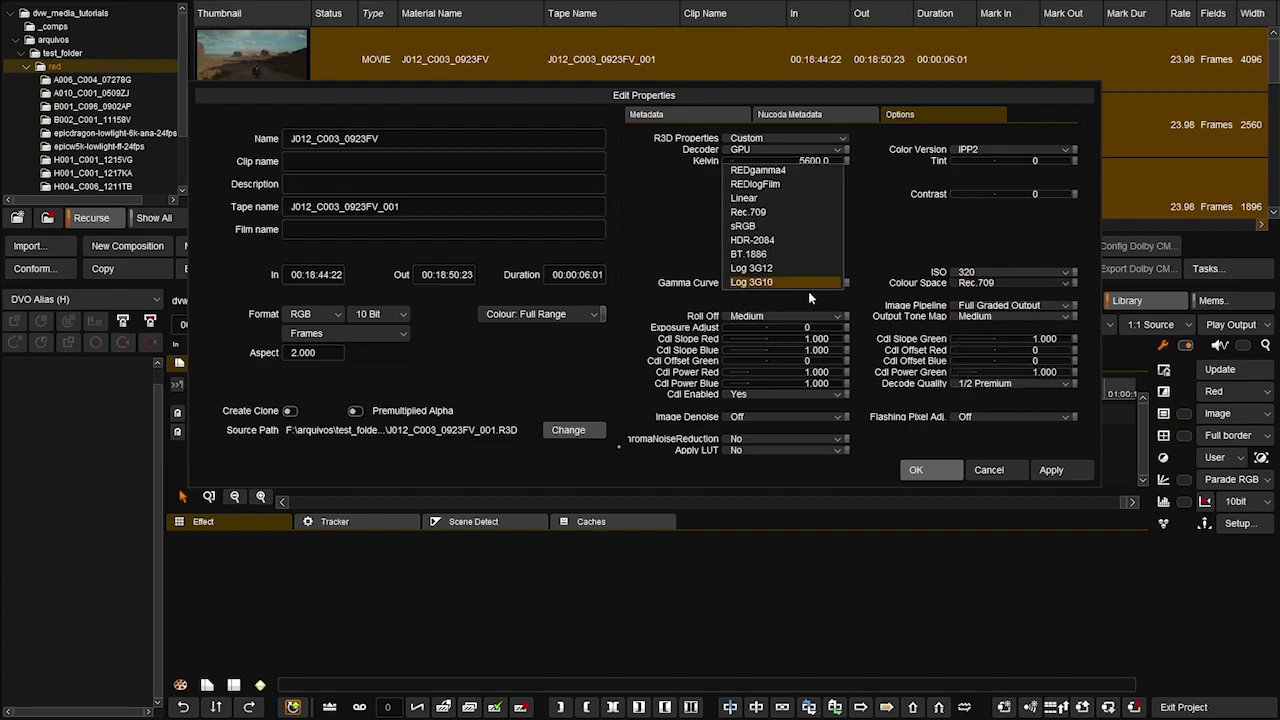
{"action": "left_click", "coordinate": [773, 254]}
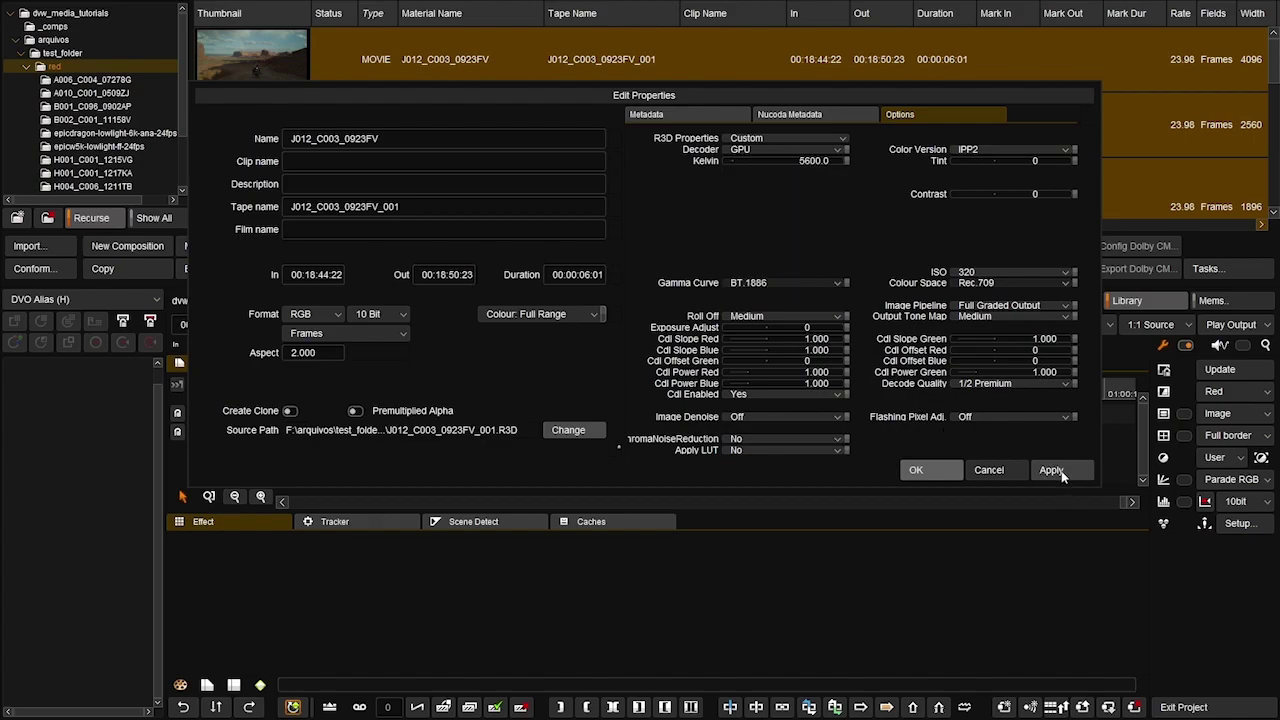
{"action": "left_click", "coordinate": [938, 470]}
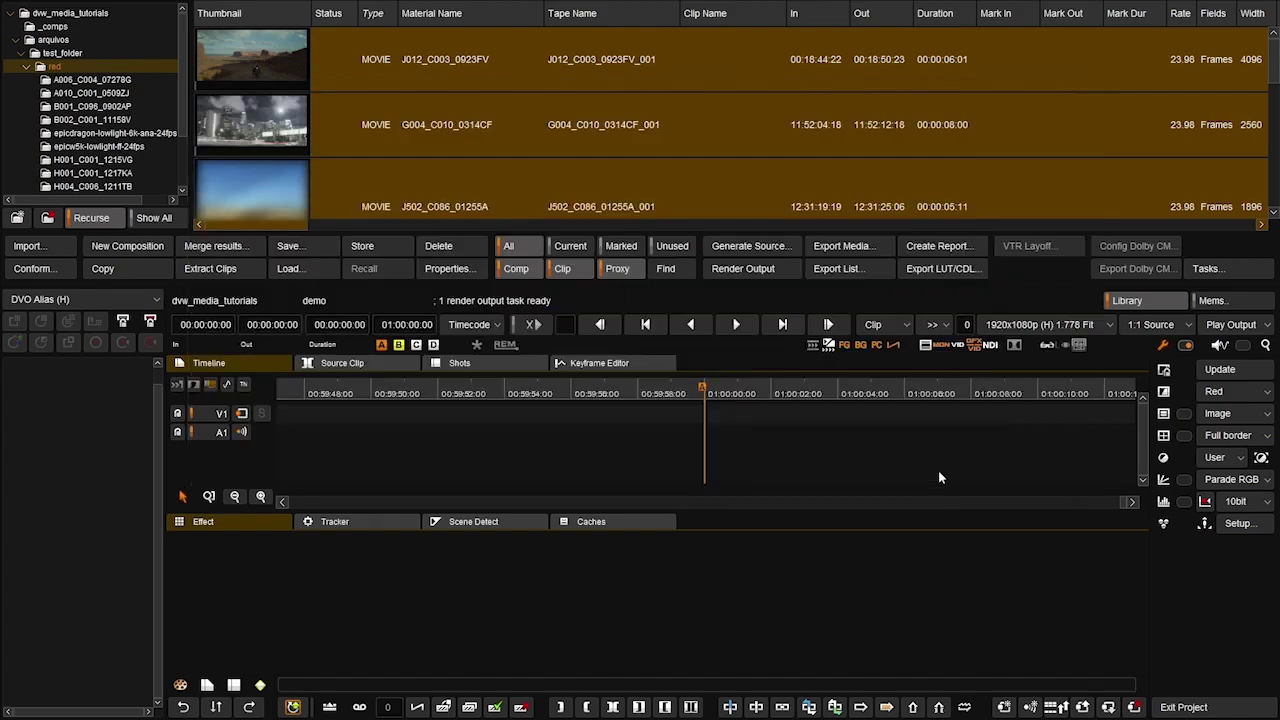
{"action": "scroll", "coordinate": [352, 74], "scroll_direction": "up", "scroll_amount": 5}
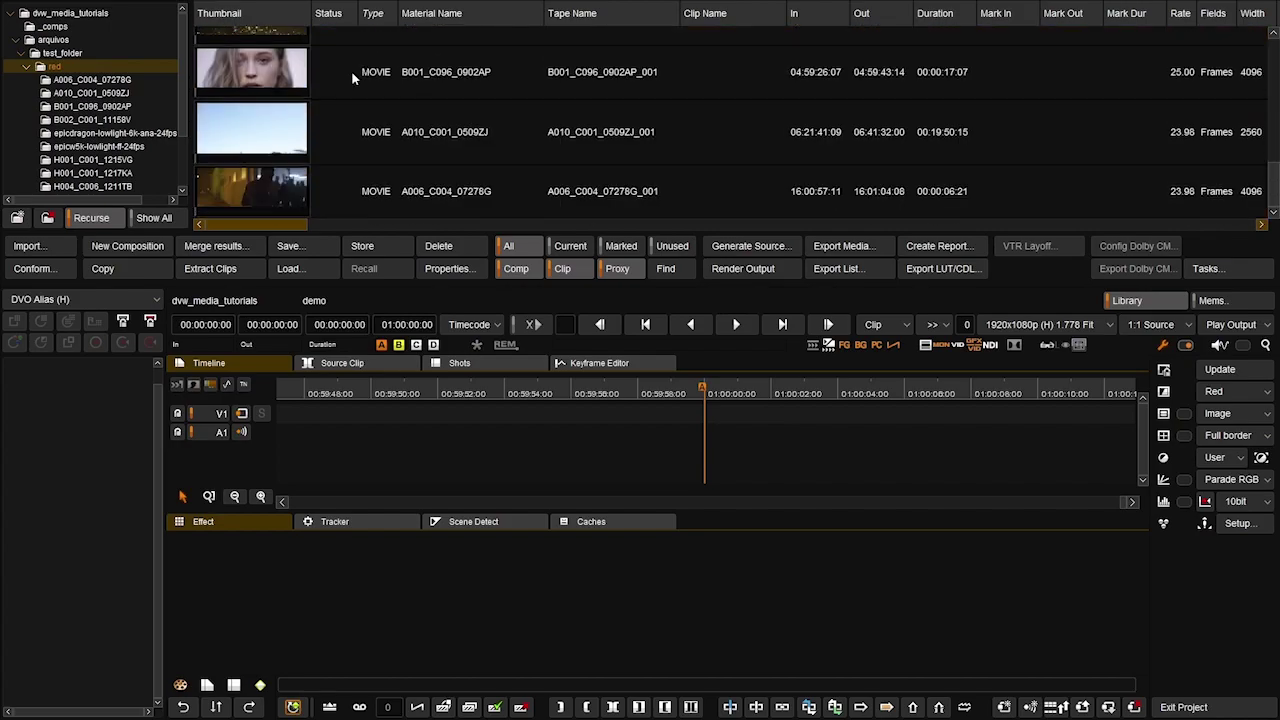
{"action": "scroll", "coordinate": [351, 70], "scroll_direction": "down", "scroll_amount": 5}
{"action": "scroll", "coordinate": [352, 78], "scroll_direction": "up", "scroll_amount": 2}
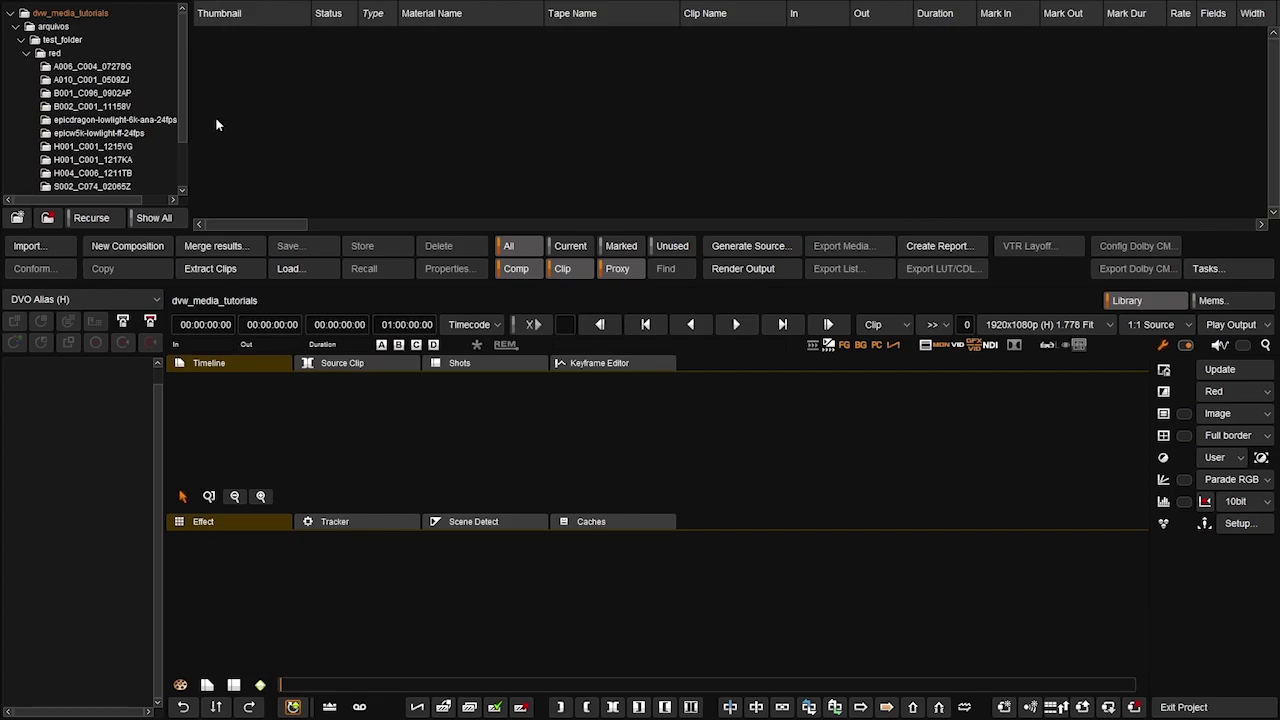
Step: Create a library folder named _comps at the root of the dvw_media_tutorials project
{"action": "left_click", "coordinate": [21, 44]}
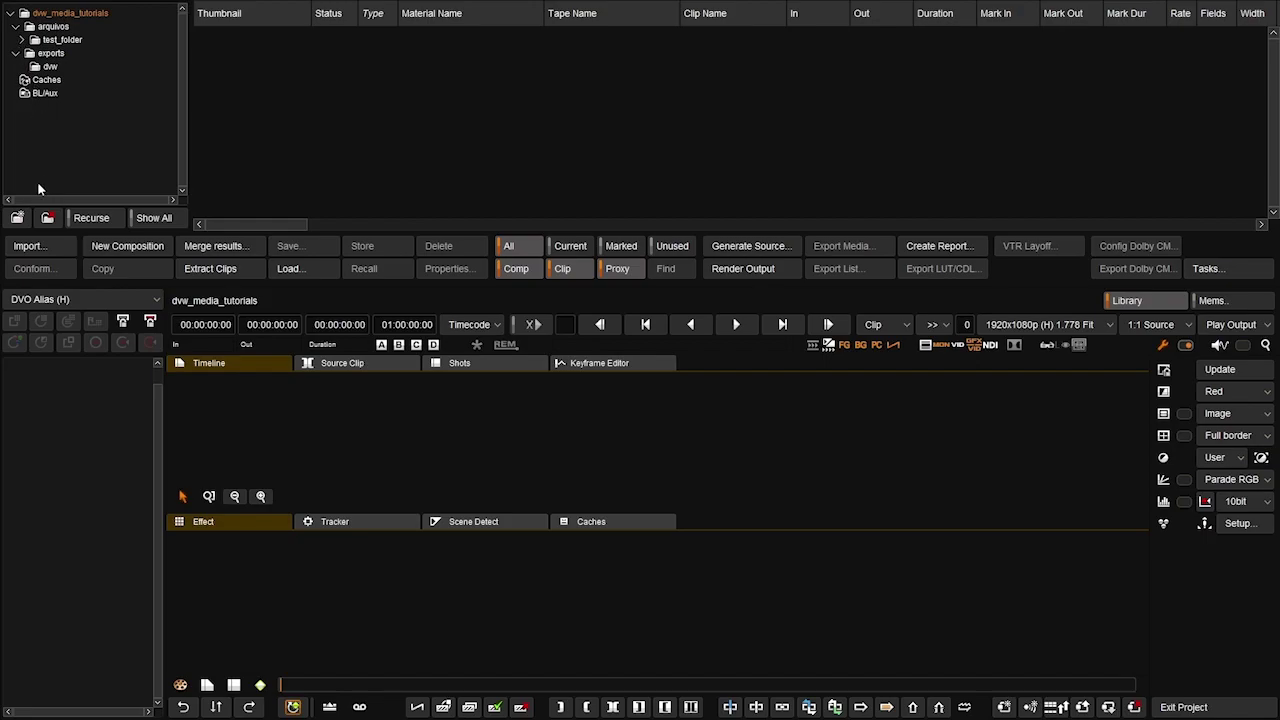
{"action": "left_click", "coordinate": [17, 219]}
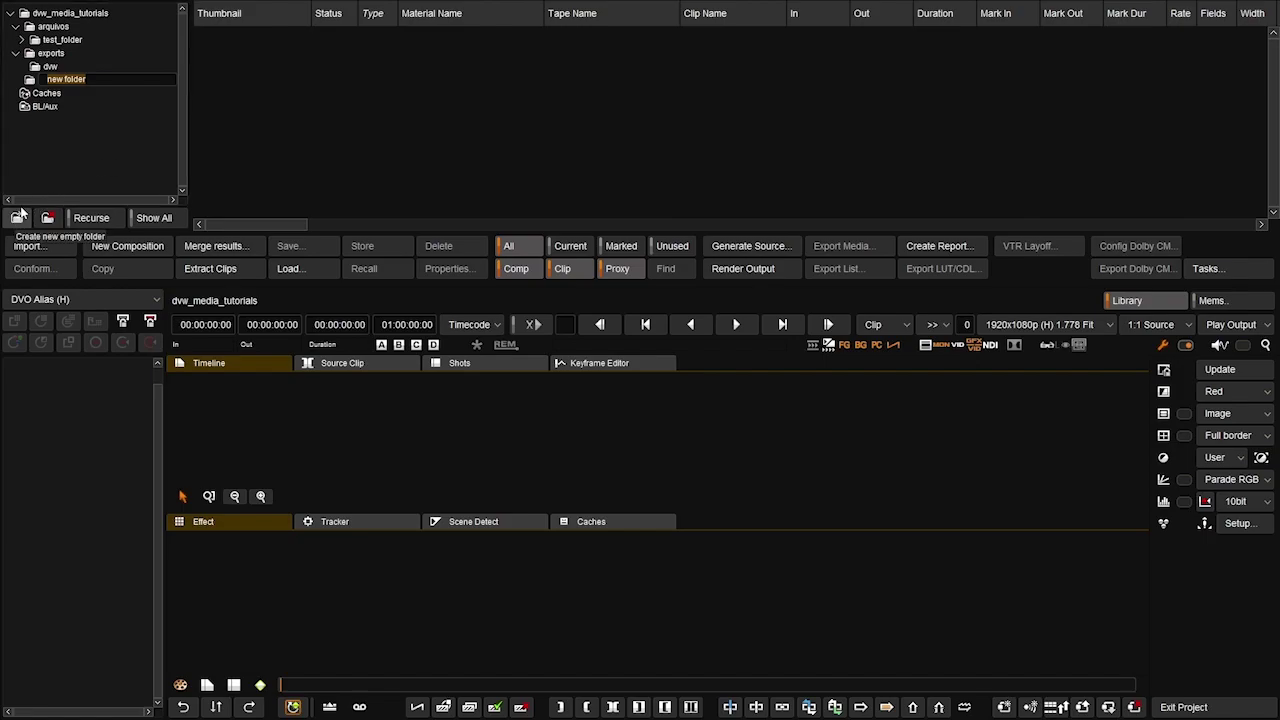
{"action": "type", "text": "_comps"}
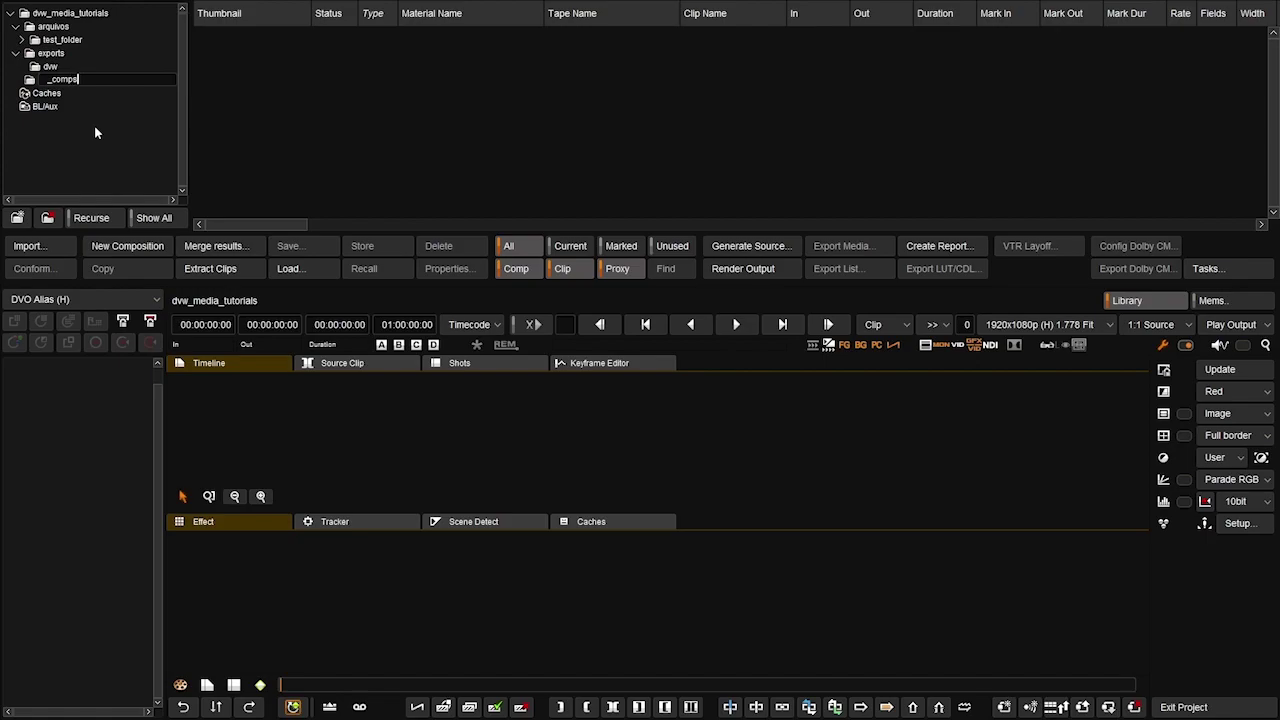
{"action": "key", "text": "Return"}
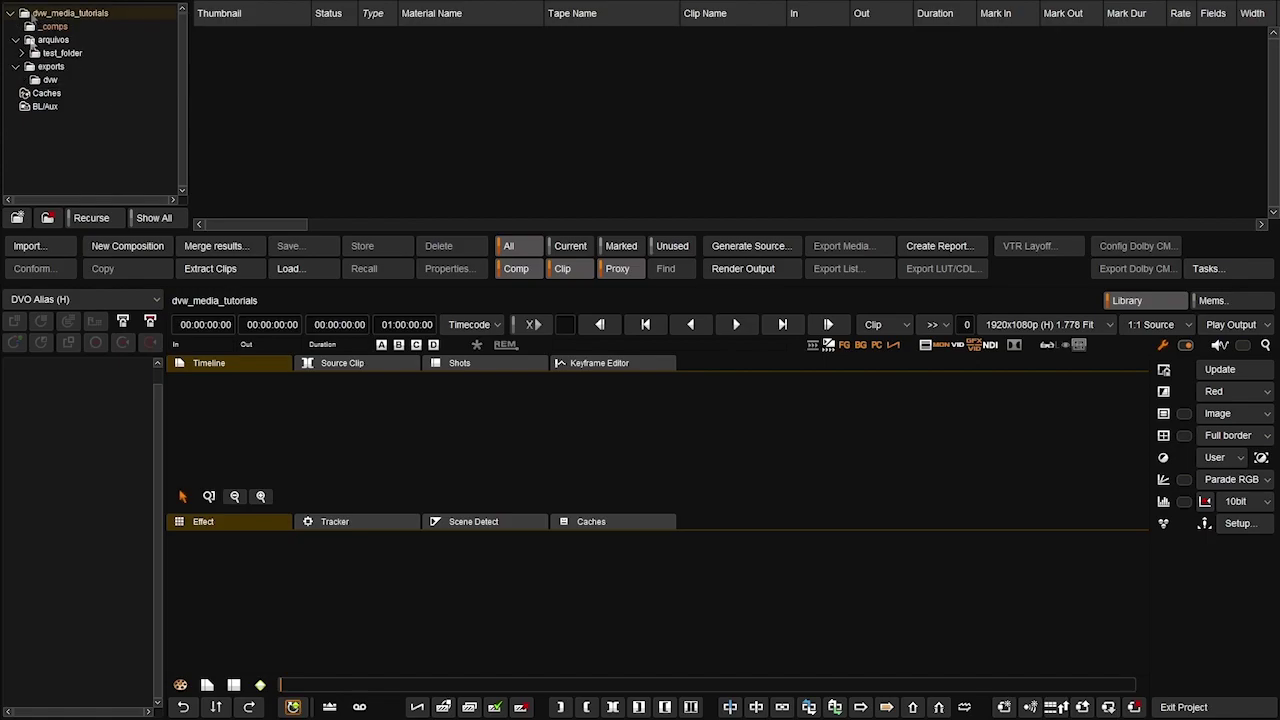
{"action": "left_click", "coordinate": [31, 14]}
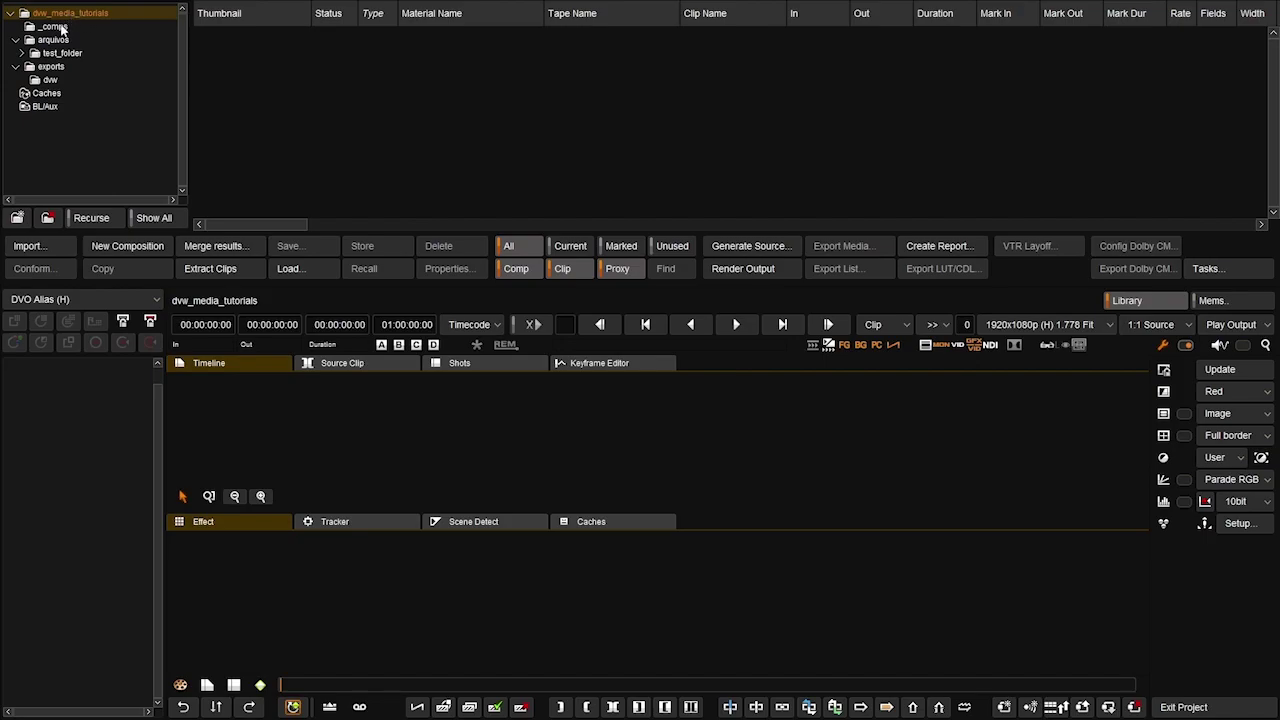
Step: Create an empty subfolder inside the exports/dvw folder and delete it again
{"action": "left_click", "coordinate": [36, 82]}
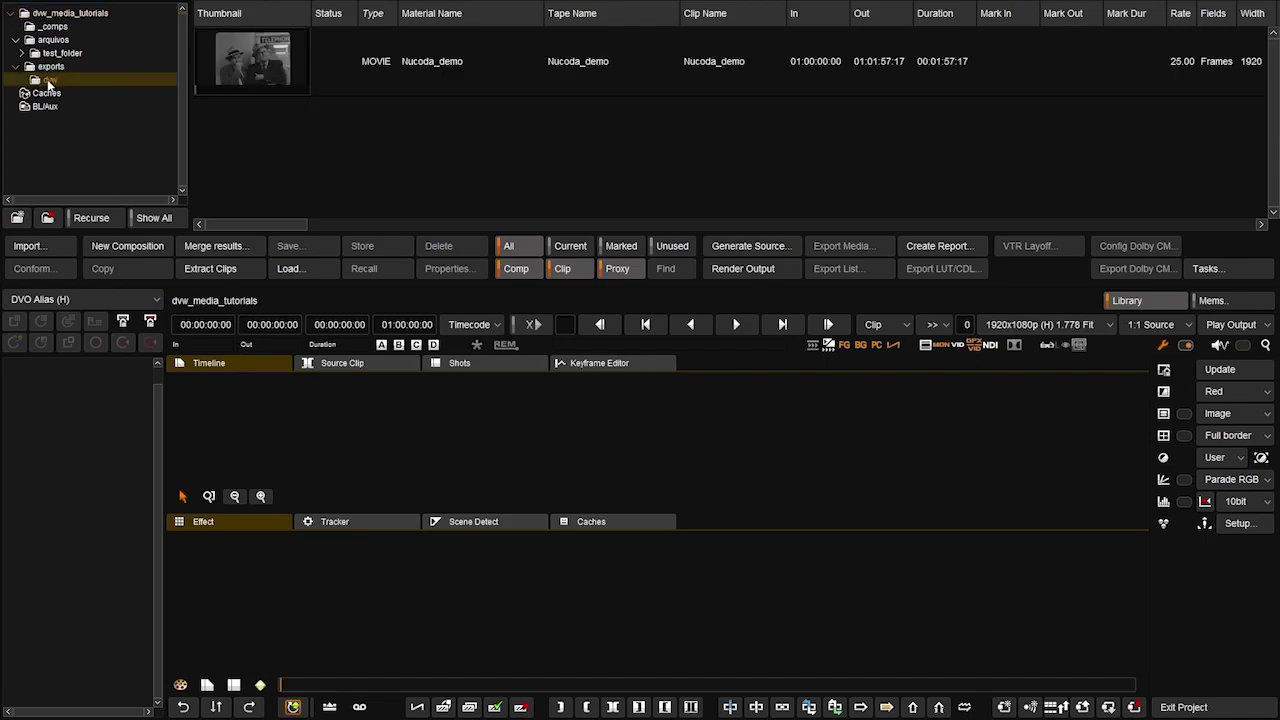
{"action": "left_click", "coordinate": [17, 218]}
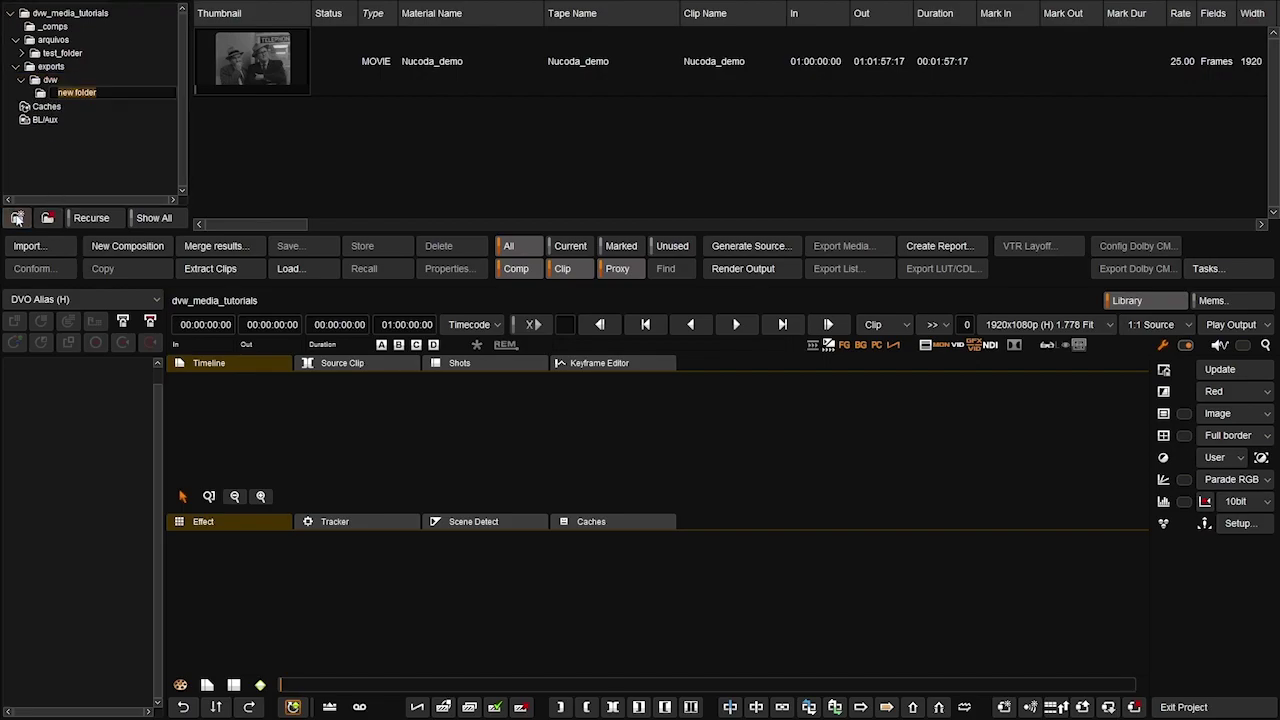
{"action": "left_click", "coordinate": [86, 164]}
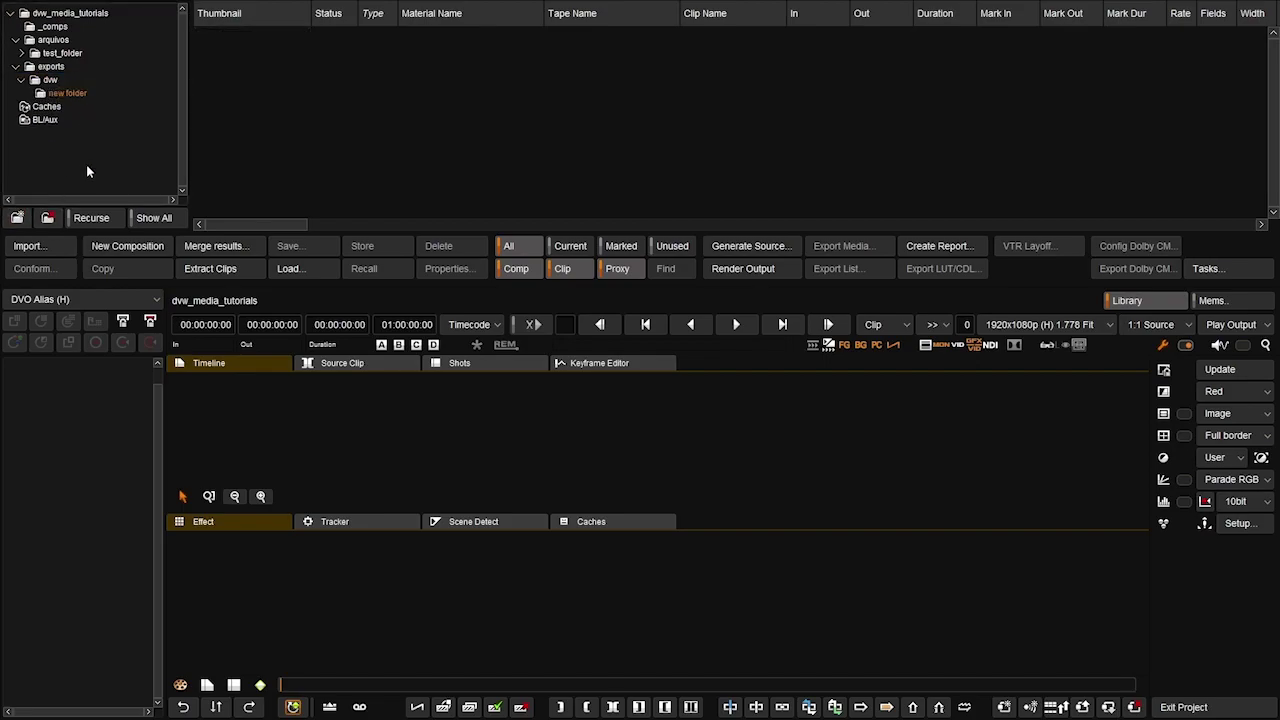
{"action": "left_click", "coordinate": [44, 96]}
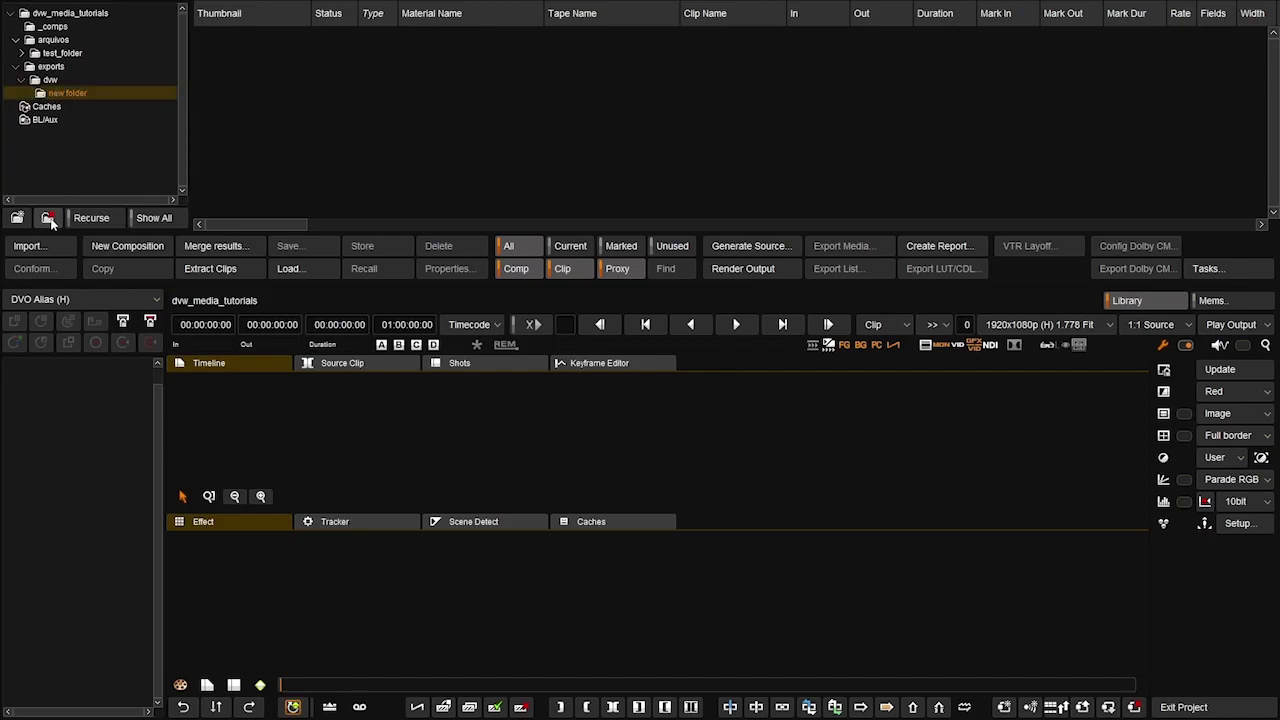
{"action": "left_click", "coordinate": [49, 219]}
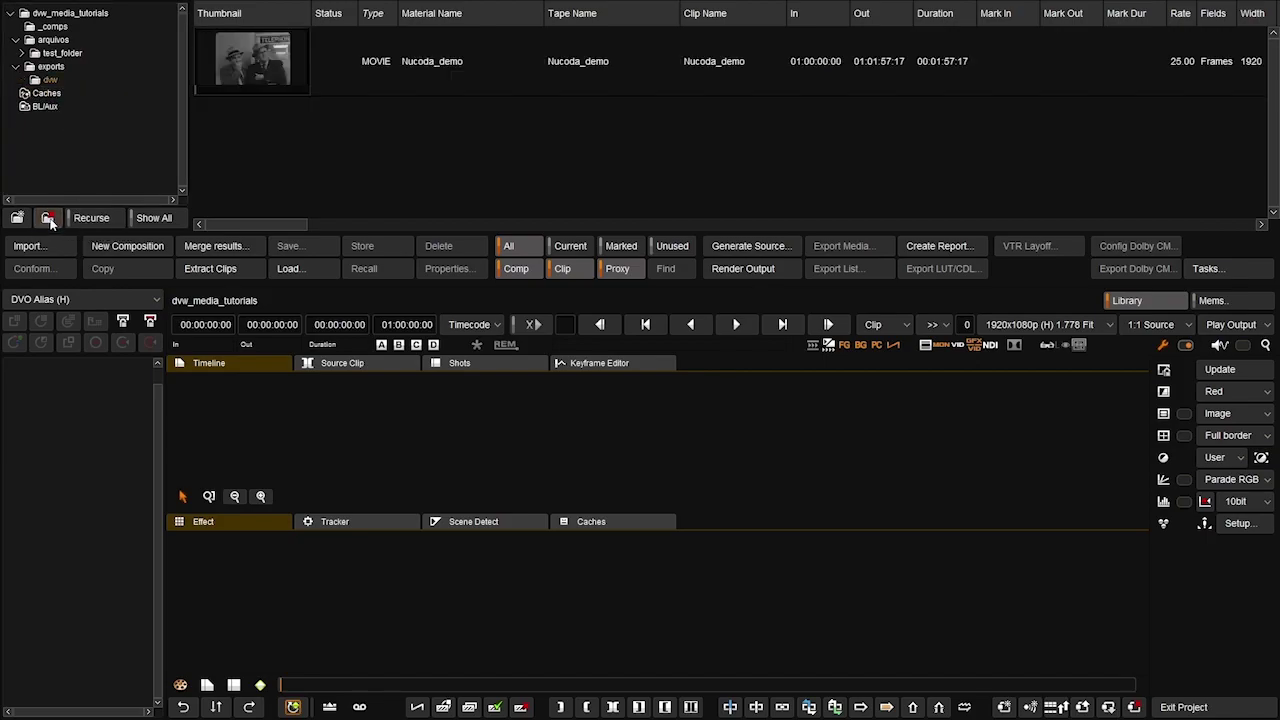
Step: Create an empty folder at the project's root level and delete it again
{"action": "left_click", "coordinate": [17, 218]}
{"action": "left_click", "coordinate": [103, 92]}
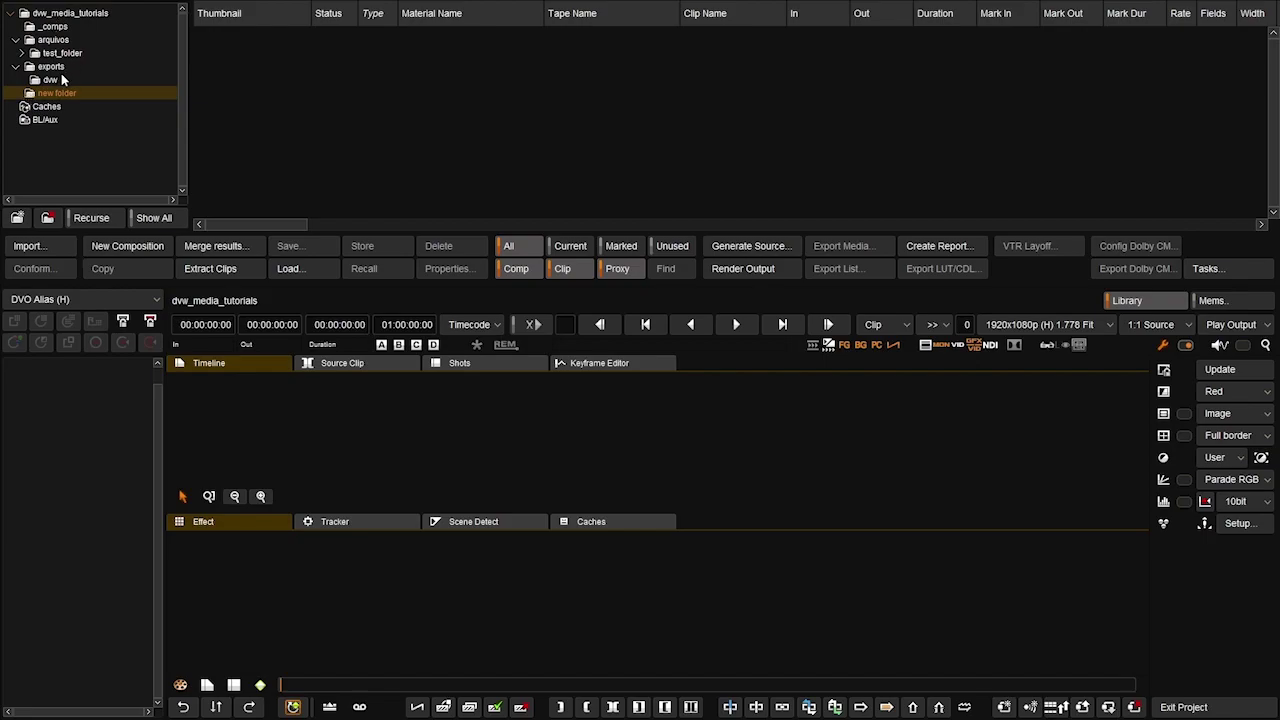
{"action": "left_click", "coordinate": [49, 218]}
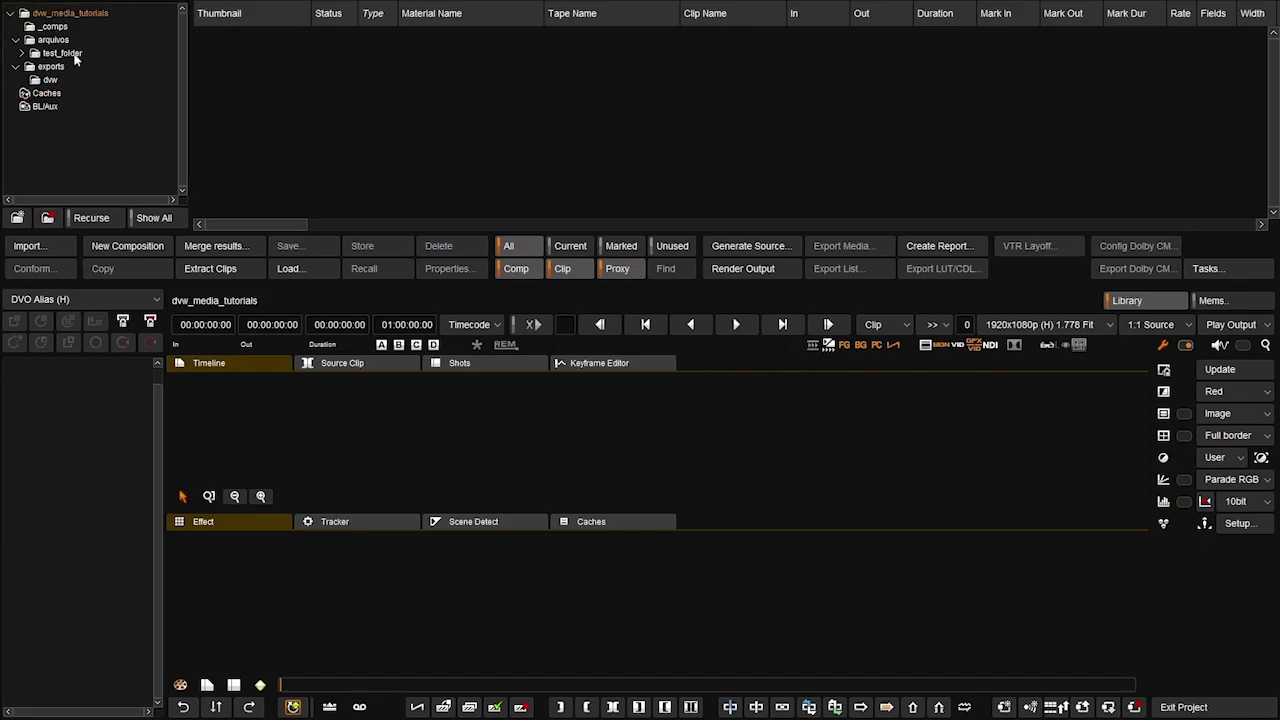
Step: Create a new composition in the _comps folder and name it scene_detect
{"action": "left_click", "coordinate": [49, 29]}
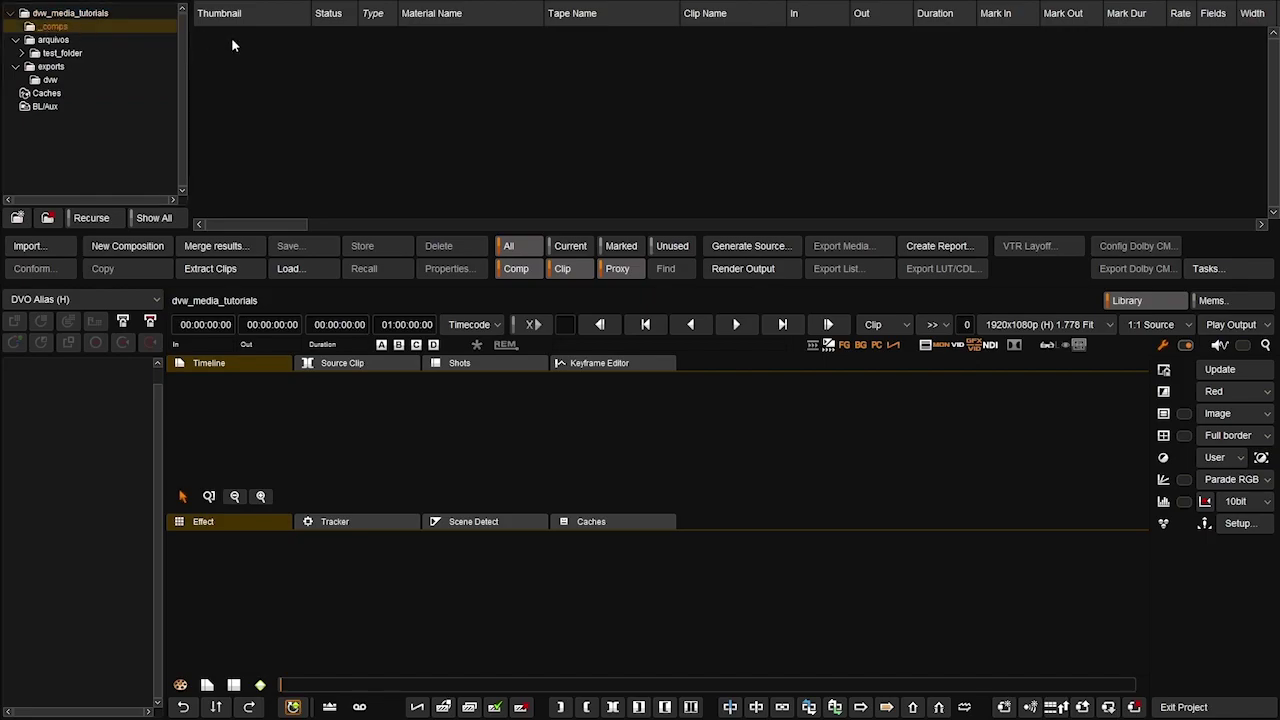
{"action": "left_click", "coordinate": [138, 252]}
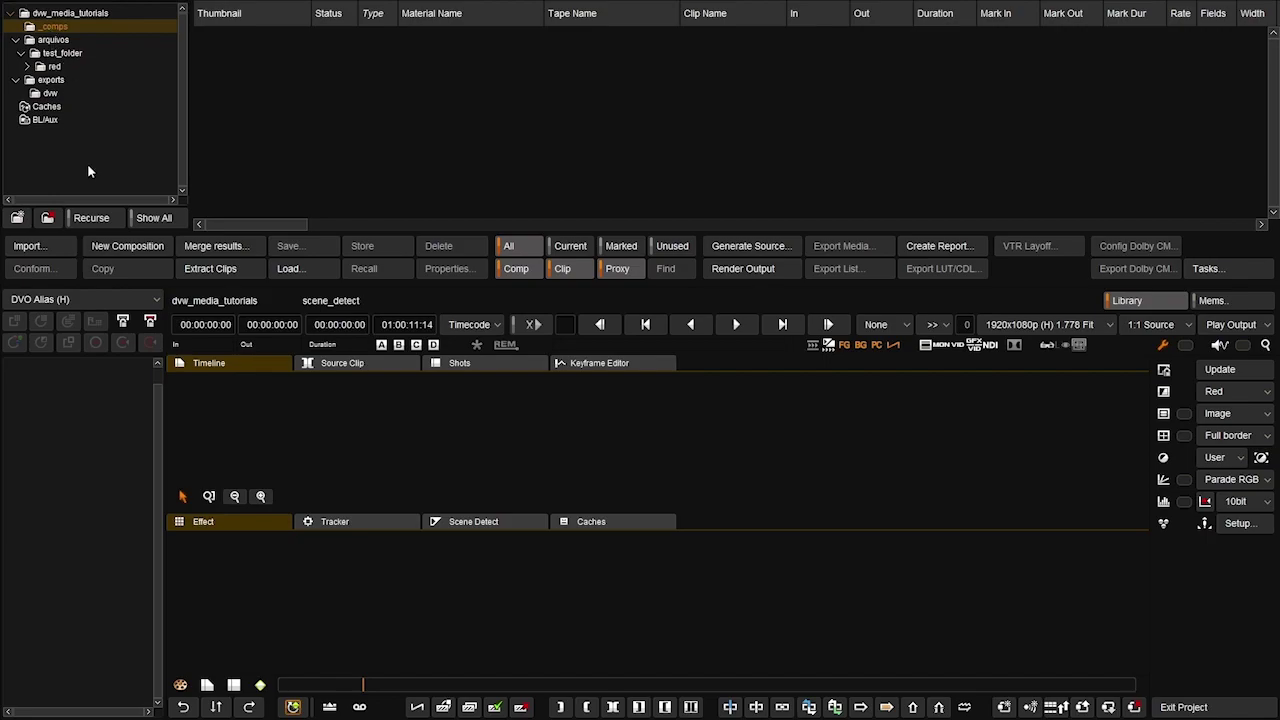
{"action": "left_click", "coordinate": [119, 249]}
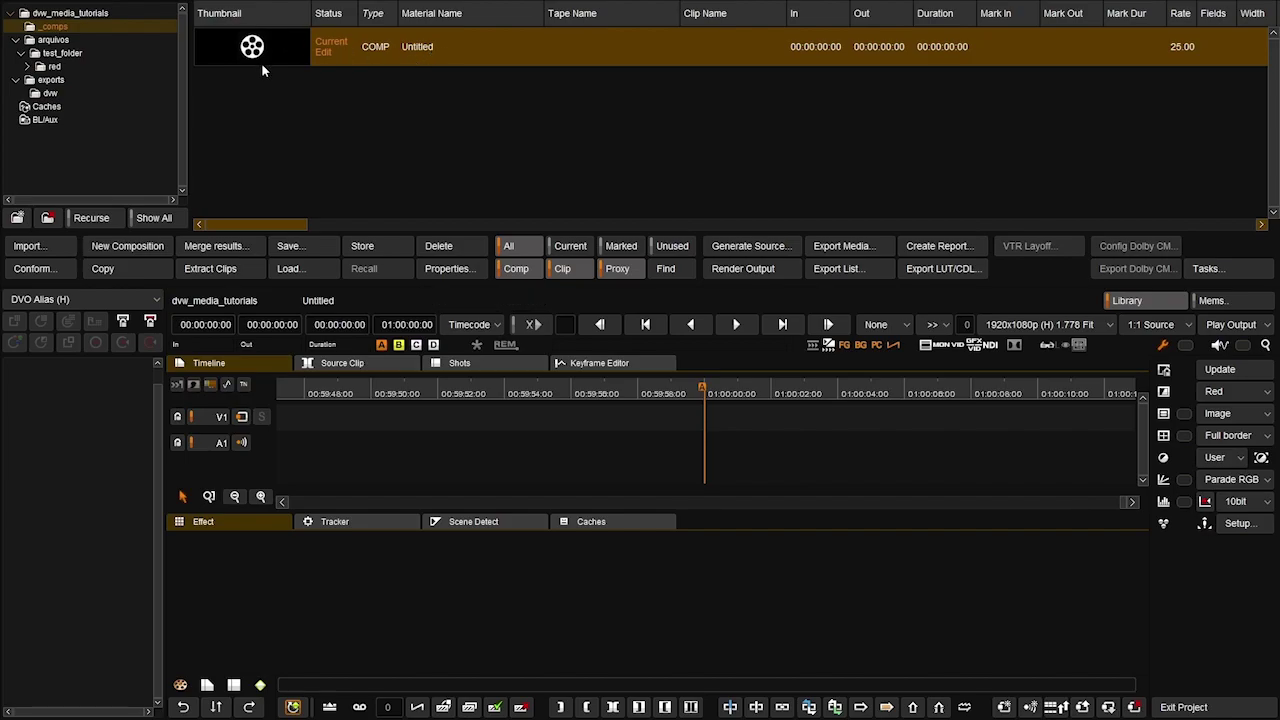
{"action": "double_click", "coordinate": [426, 50]}
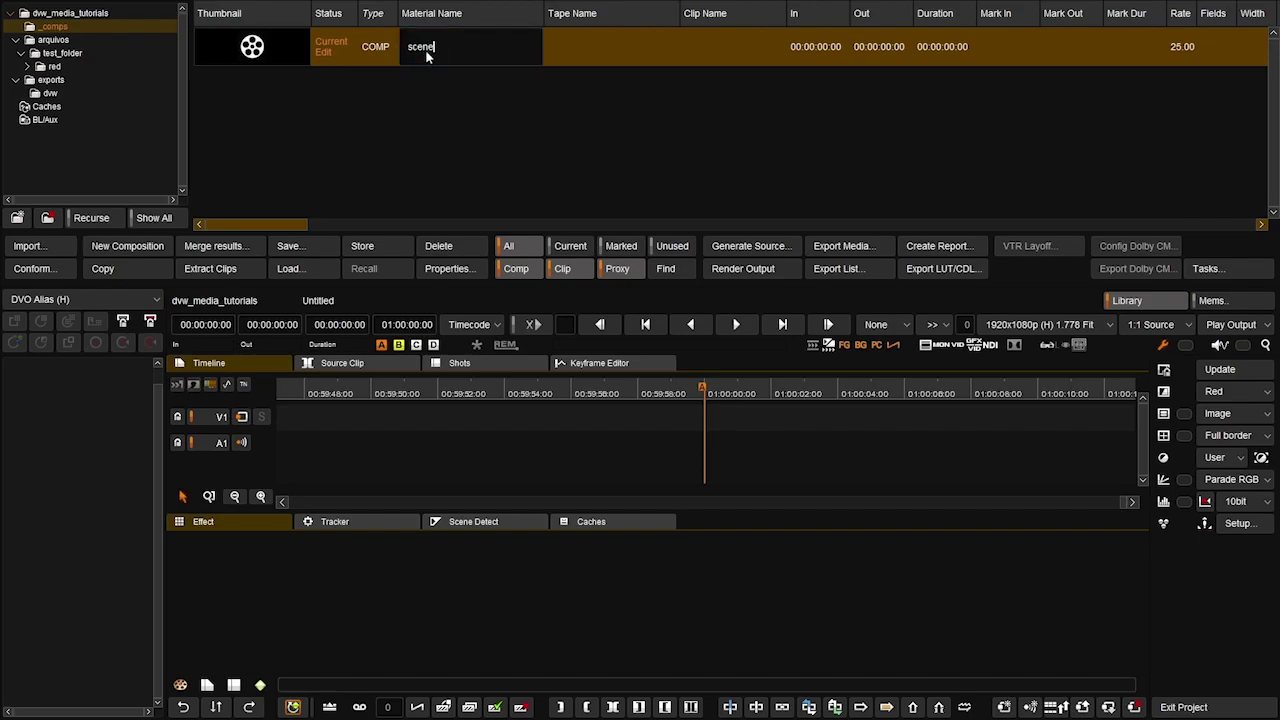
{"action": "type", "text": "scene_detect"}
{"action": "left_click", "coordinate": [433, 80]}
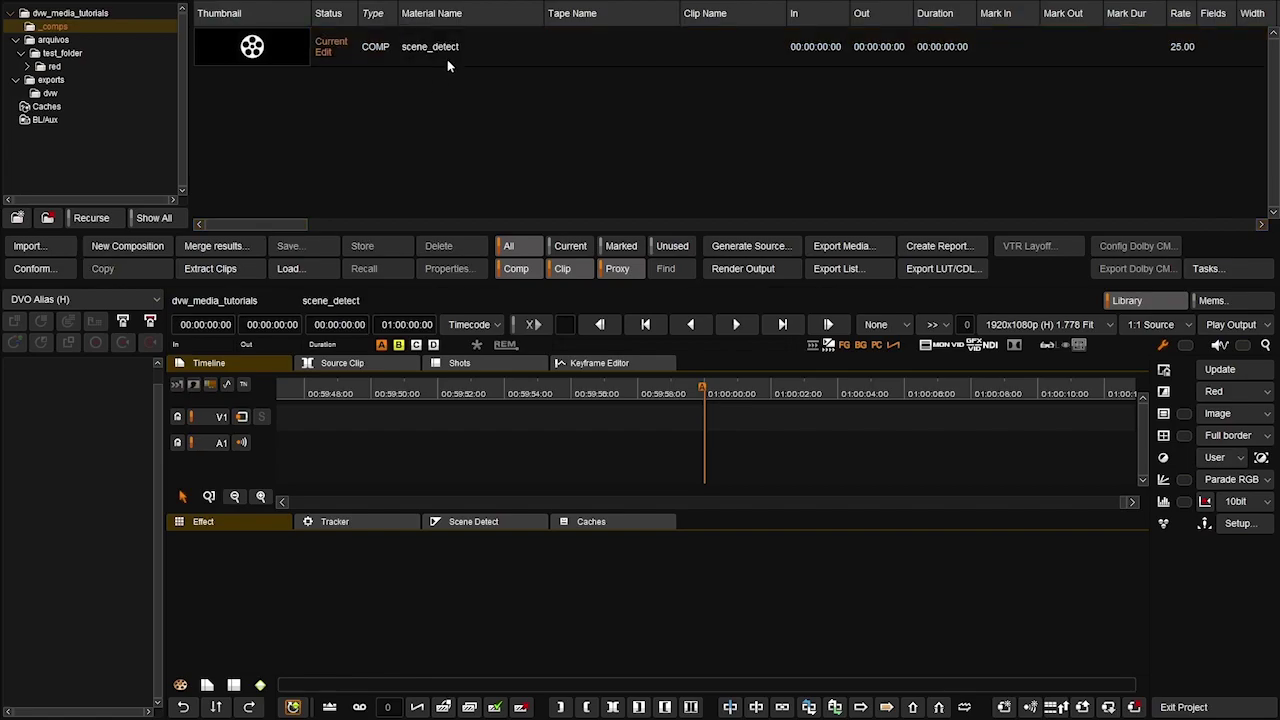
Step: Open the scene_detect composition's material name for editing and leave it without entering a new name
{"action": "left_click", "coordinate": [449, 51]}
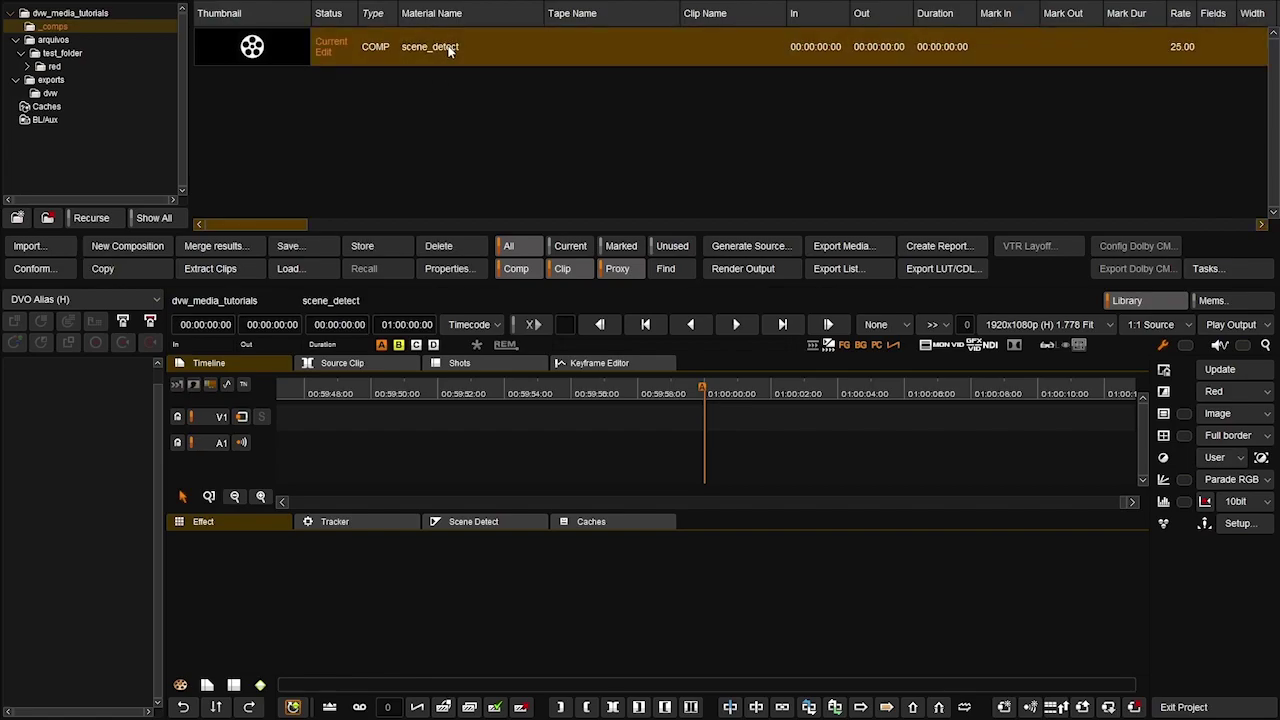
{"action": "key", "text": "F2"}
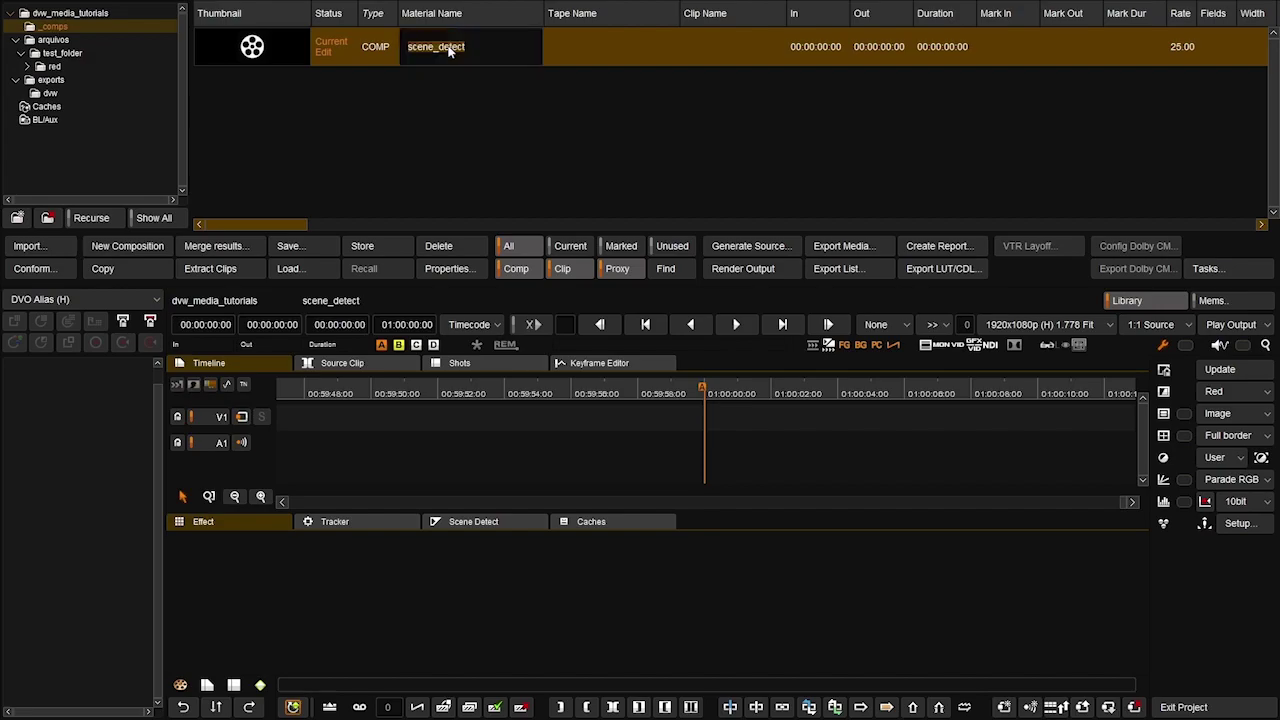
{"action": "left_click", "coordinate": [477, 108]}
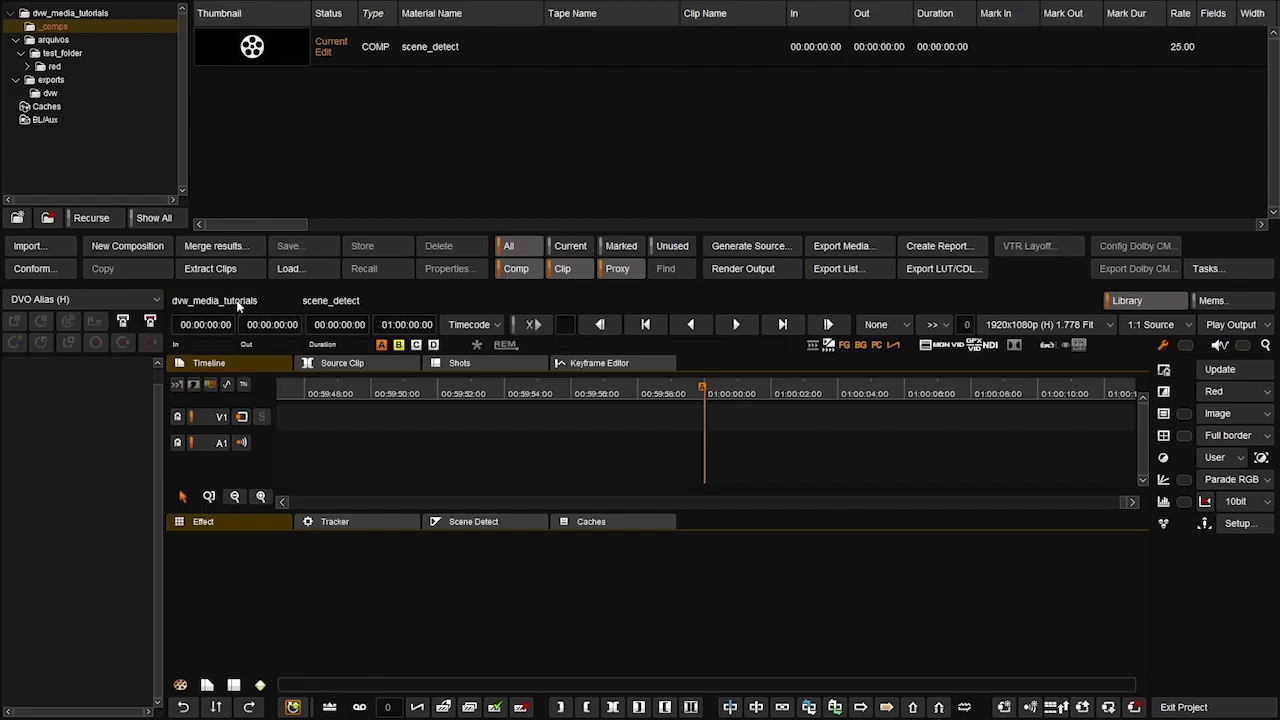
Step: Name video track V1 "ba" through the properties of the scene_detect composition
{"action": "left_click", "coordinate": [466, 40]}
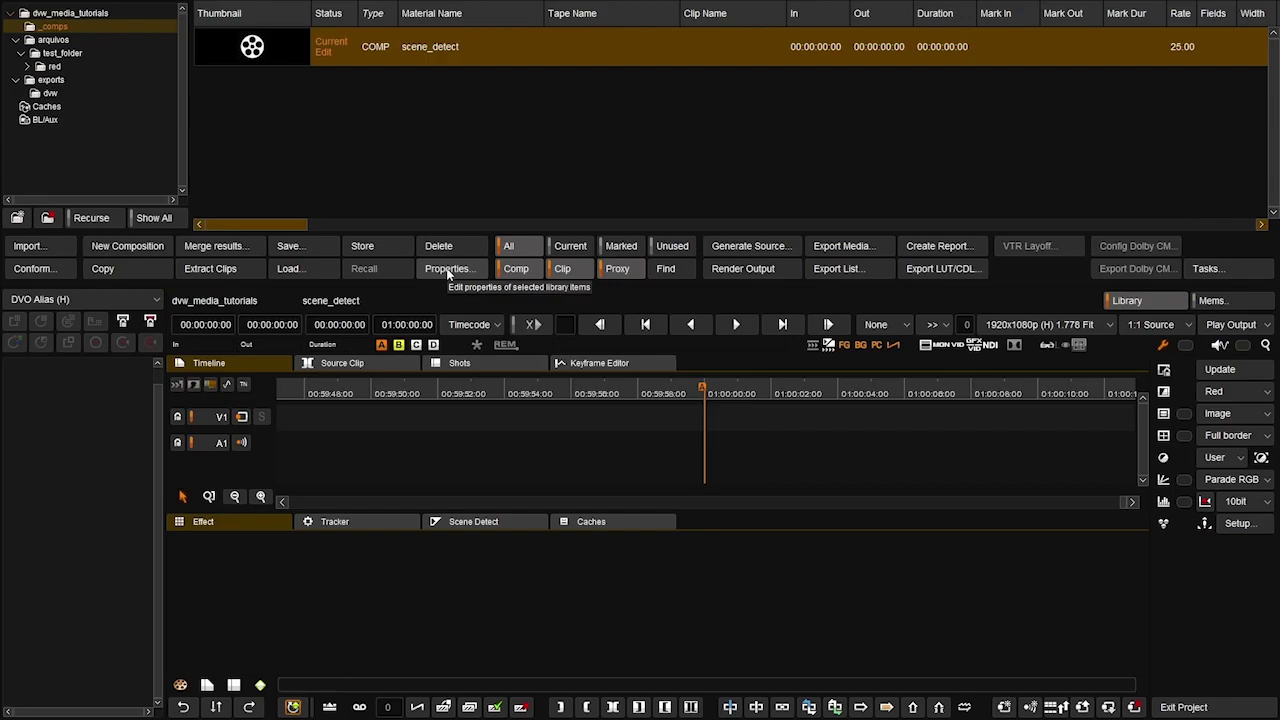
{"action": "left_click", "coordinate": [447, 270]}
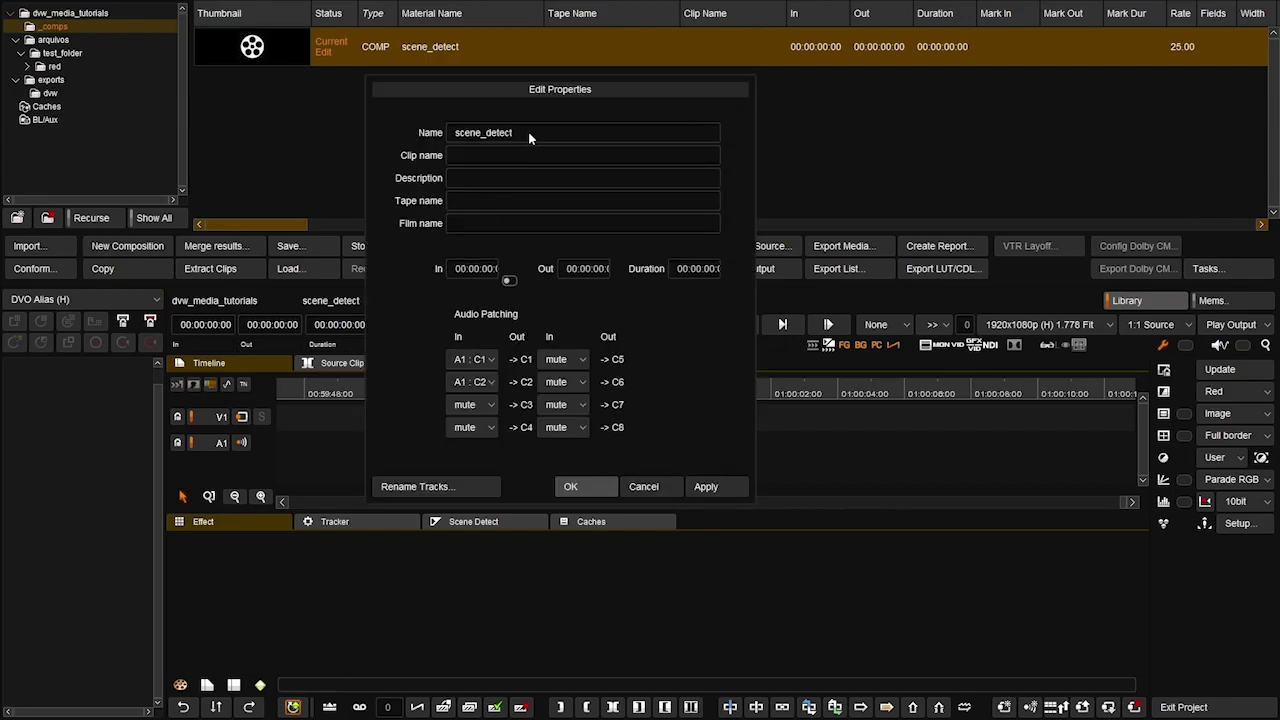
{"action": "left_click", "coordinate": [457, 488]}
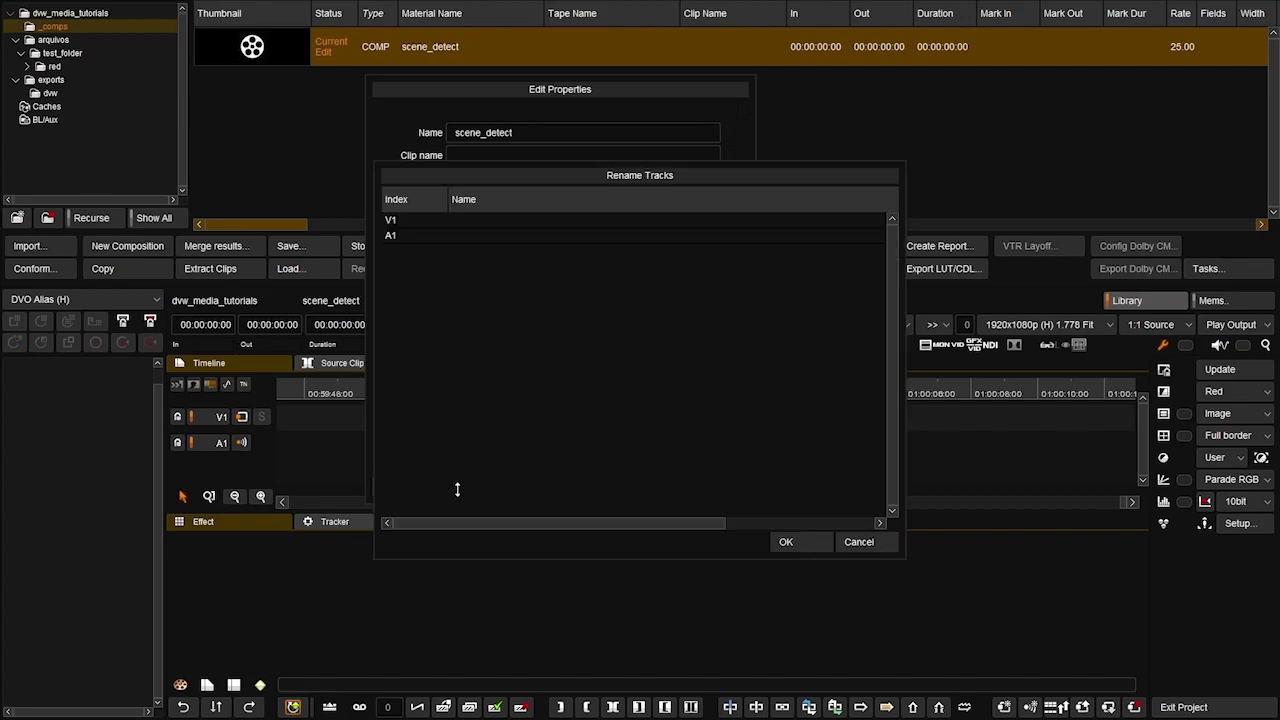
{"action": "double_click", "coordinate": [485, 224]}
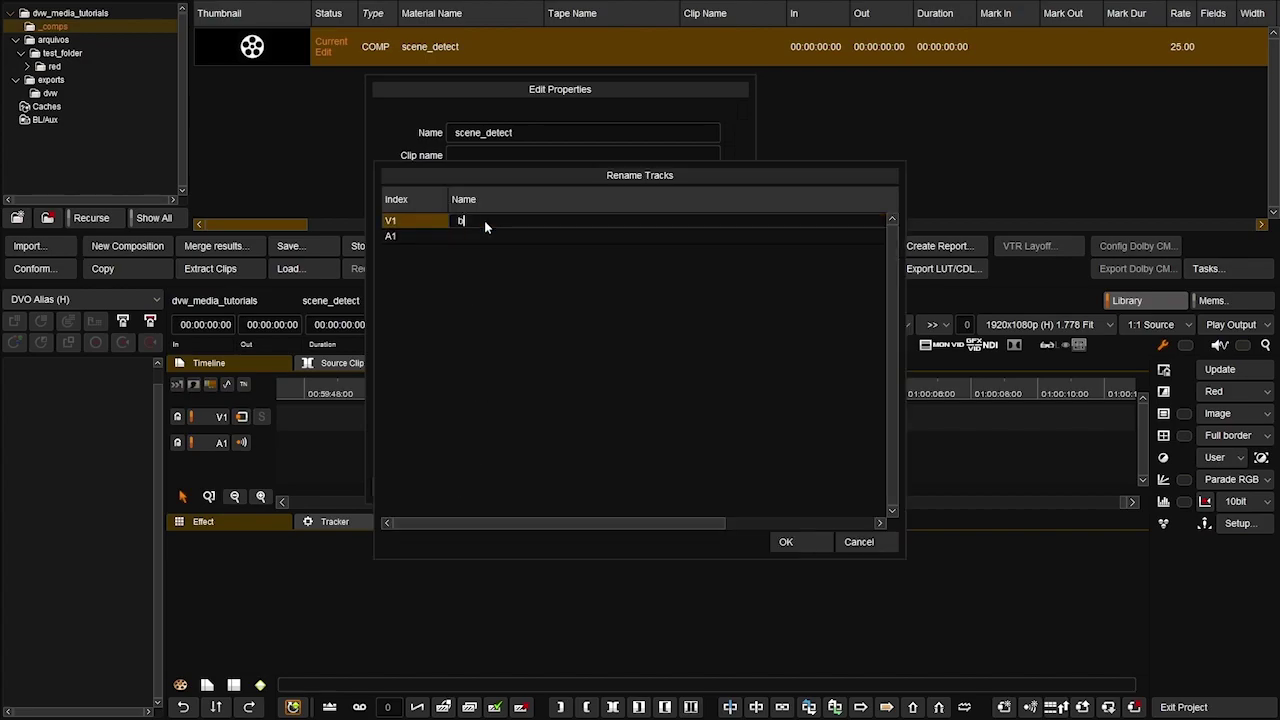
{"action": "left_click", "coordinate": [786, 542]}
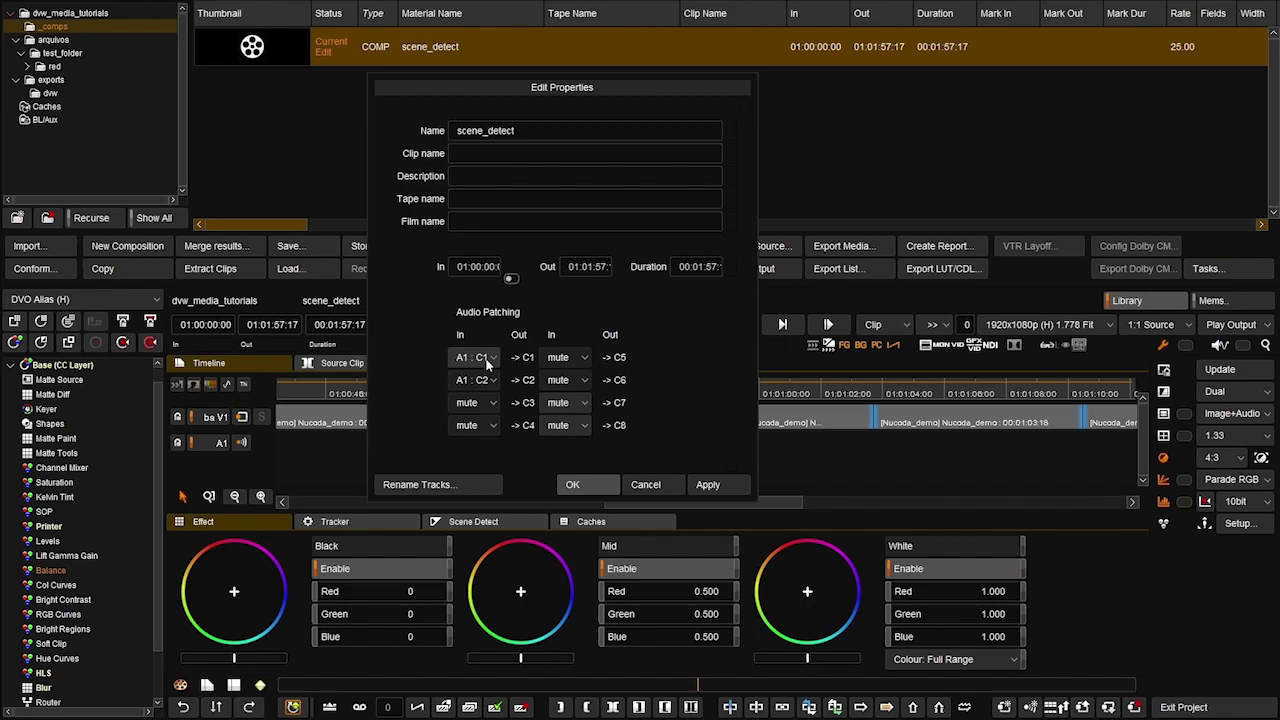
Step: Patch A1 channels C3, C4, C5 and C6 to the matching audio outputs in scene_detect's properties and apply the settings
{"action": "left_click", "coordinate": [488, 408]}
{"action": "mouse_move", "coordinate": [490, 416]}
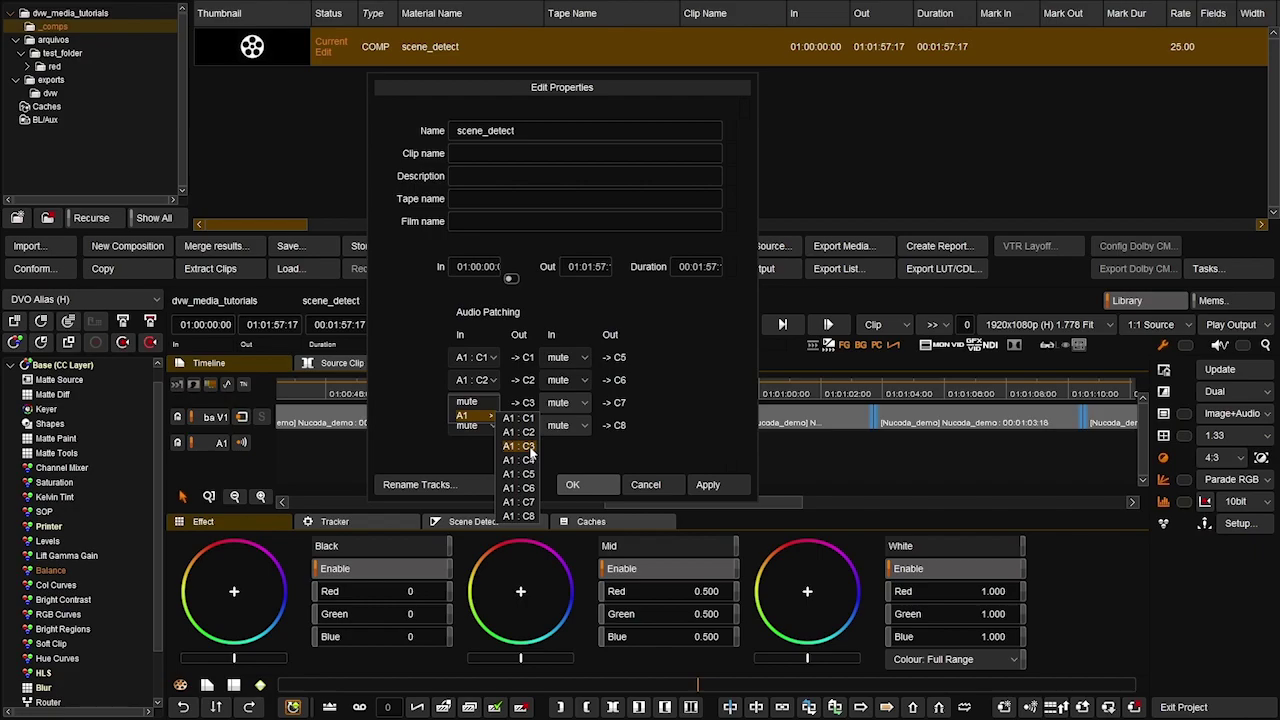
{"action": "left_click", "coordinate": [530, 446]}
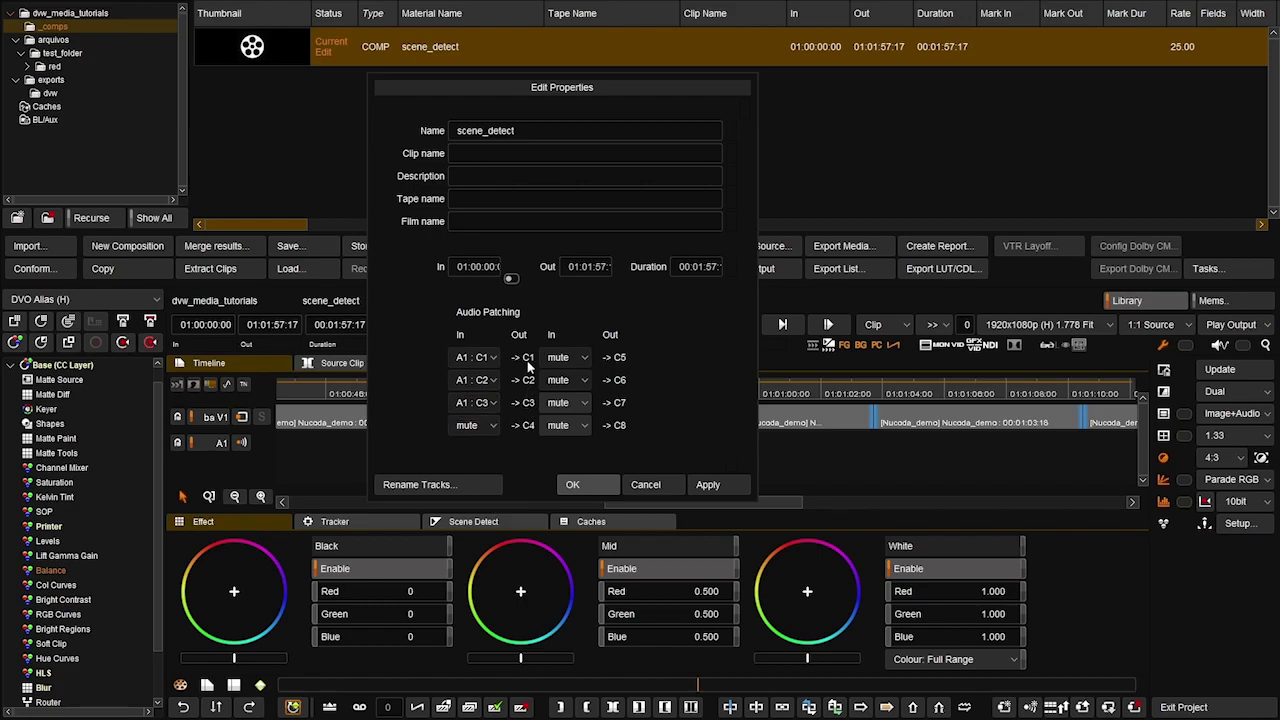
{"action": "left_click", "coordinate": [483, 425]}
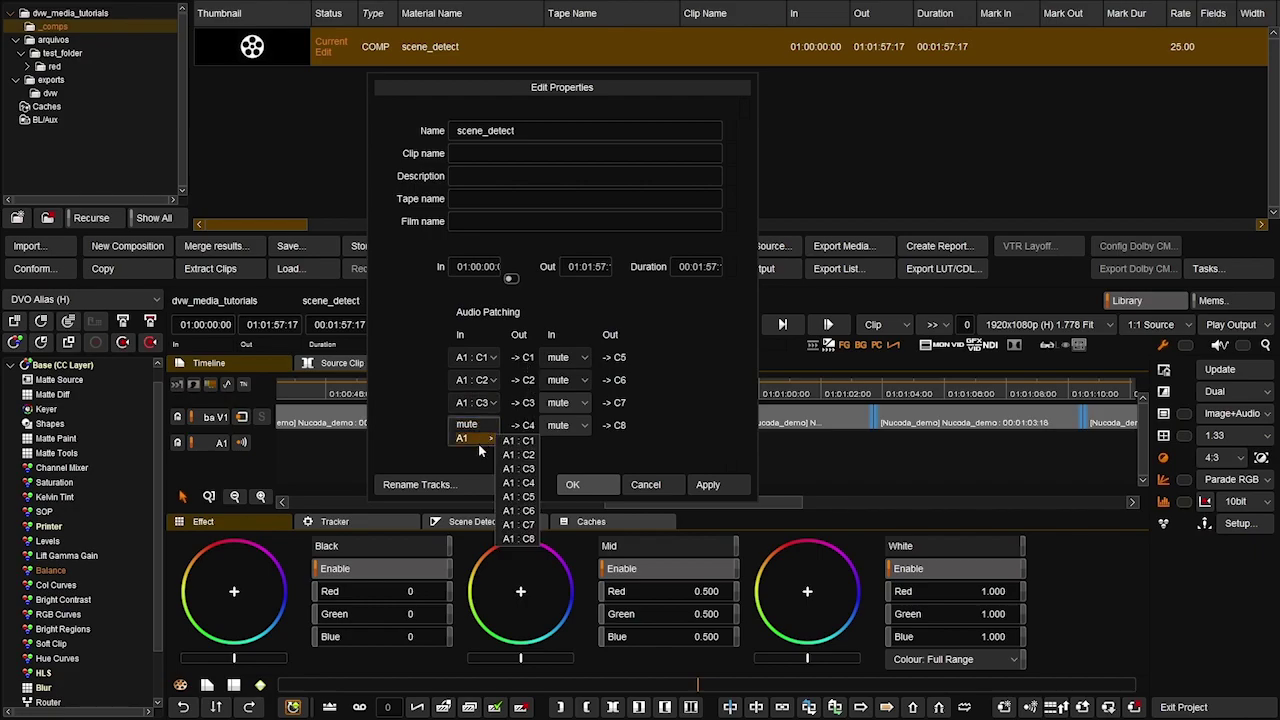
{"action": "left_click", "coordinate": [533, 487]}
{"action": "left_click", "coordinate": [584, 357]}
{"action": "mouse_move", "coordinate": [584, 372]}
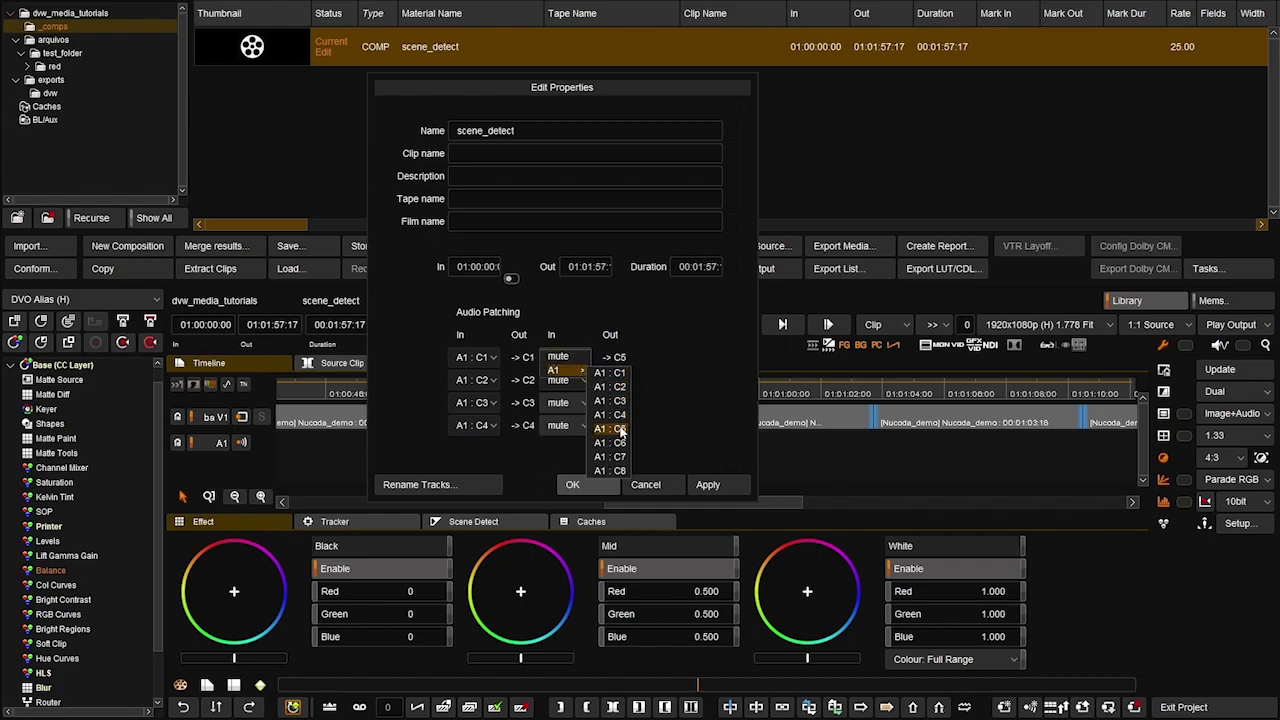
{"action": "left_click", "coordinate": [612, 428]}
{"action": "left_click", "coordinate": [577, 382]}
{"action": "mouse_move", "coordinate": [585, 395]}
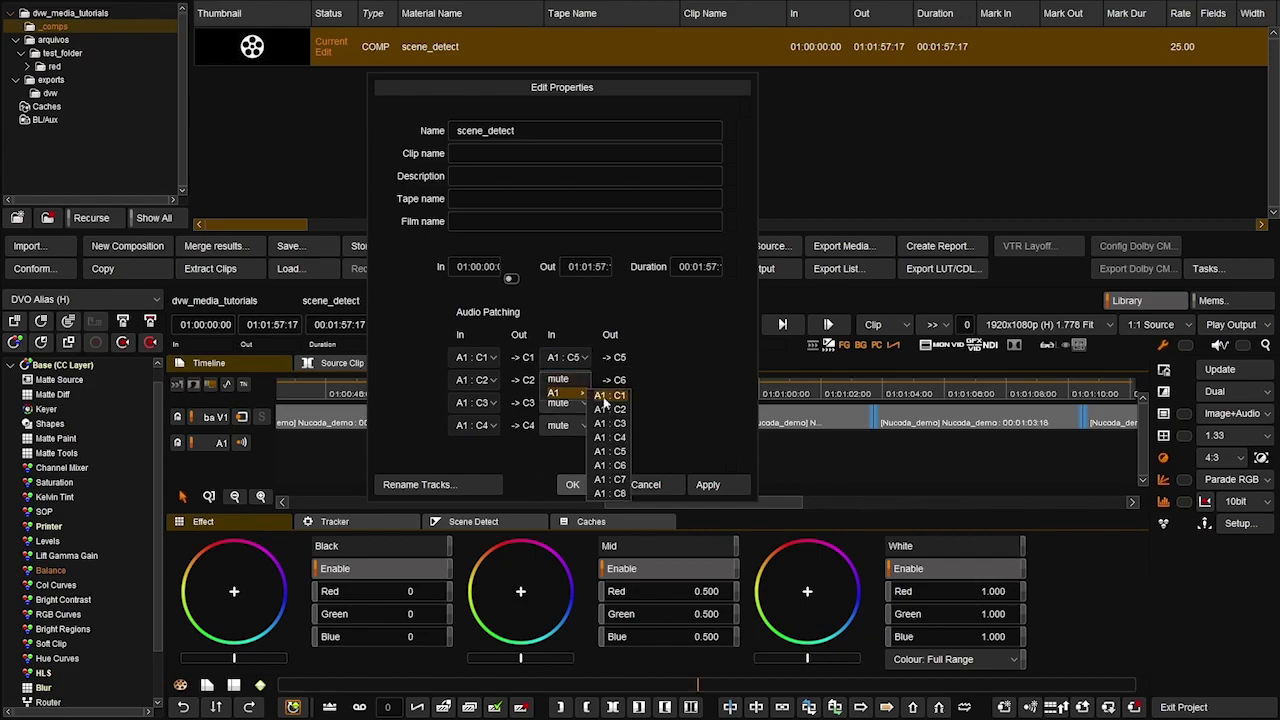
{"action": "left_click", "coordinate": [617, 466]}
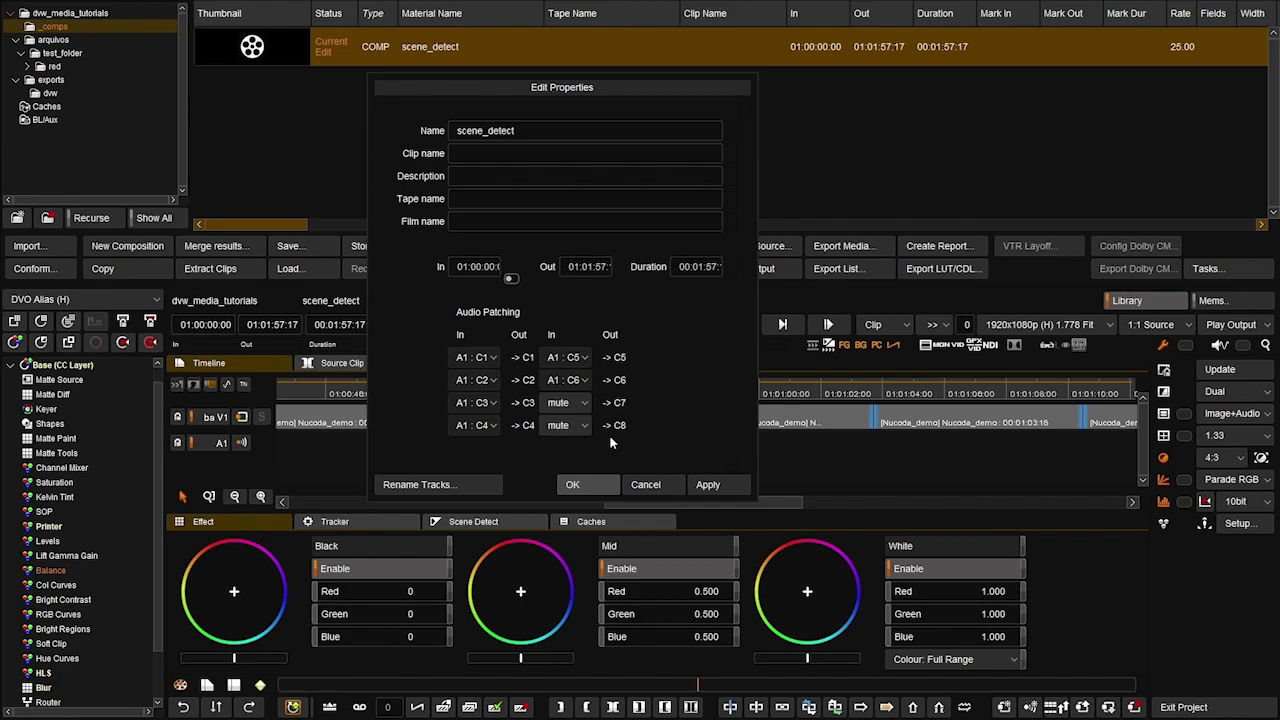
{"action": "left_click", "coordinate": [700, 485]}
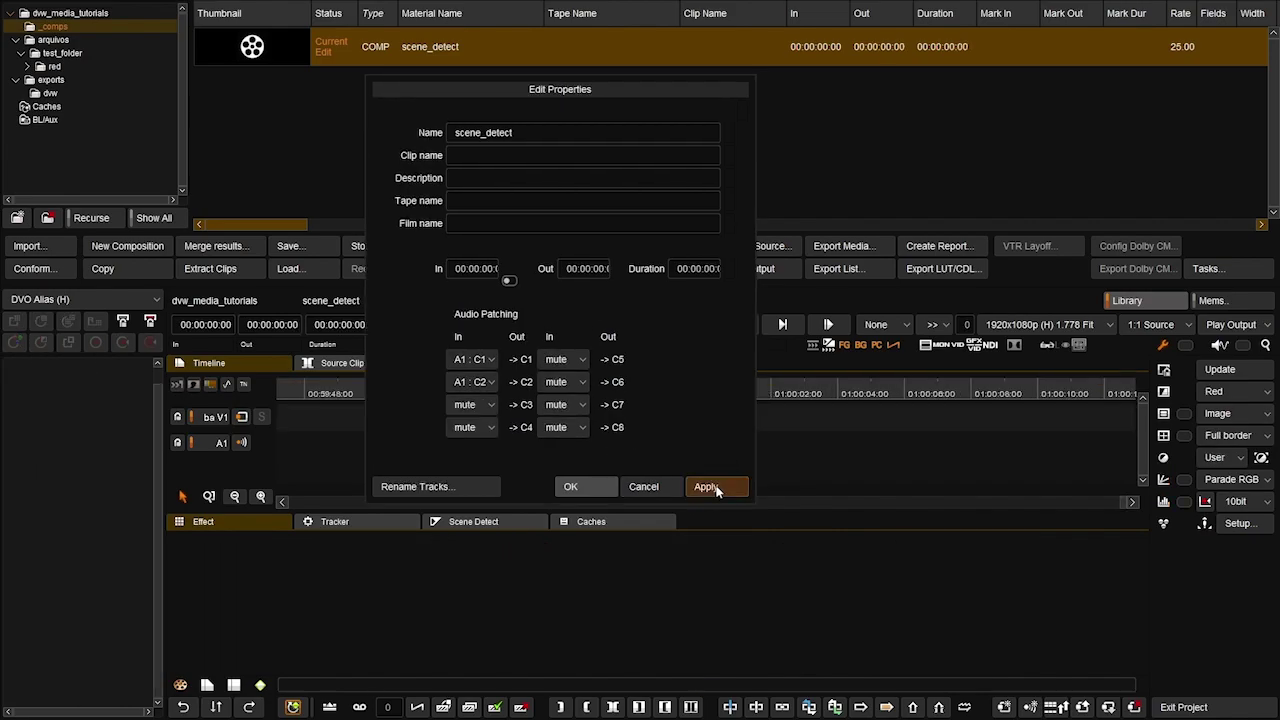
{"action": "left_click", "coordinate": [588, 486]}
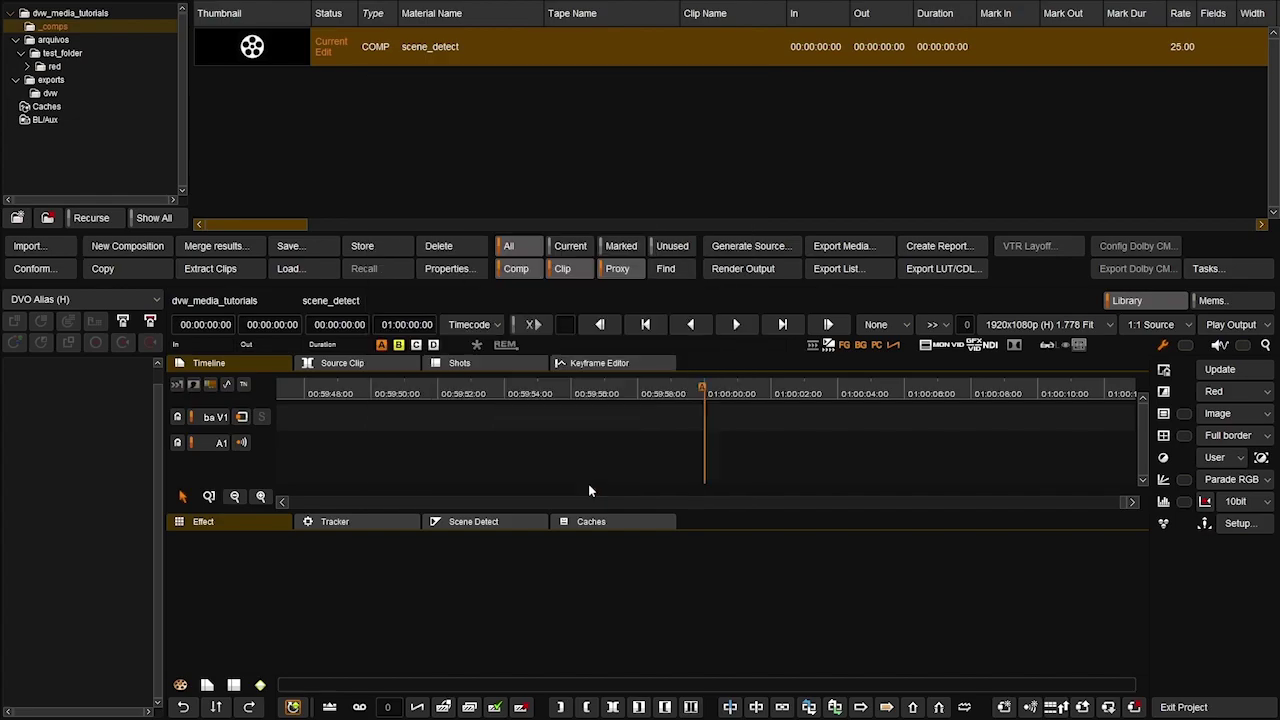
Step: Overwrite the Nucoda_demo movie from the exports/dvw folder onto the scene_detect timeline at 01:00:00:00
{"action": "left_click", "coordinate": [47, 92]}
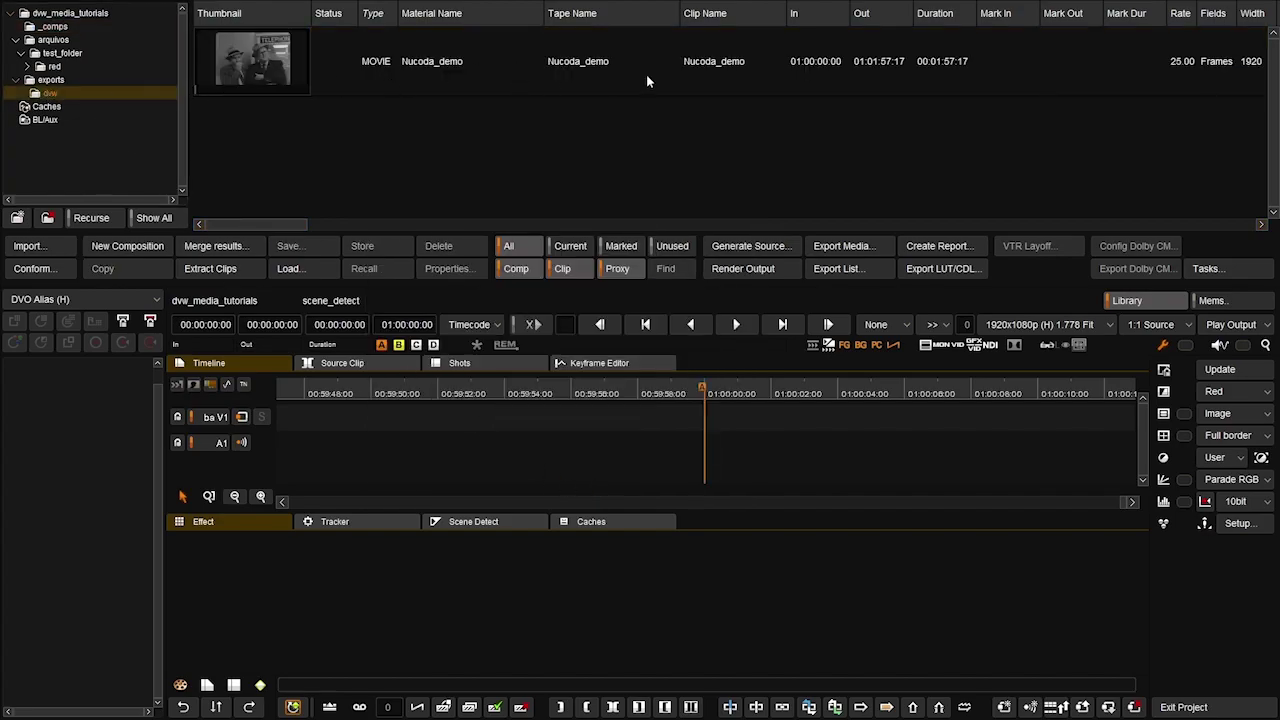
{"action": "left_click", "coordinate": [800, 66]}
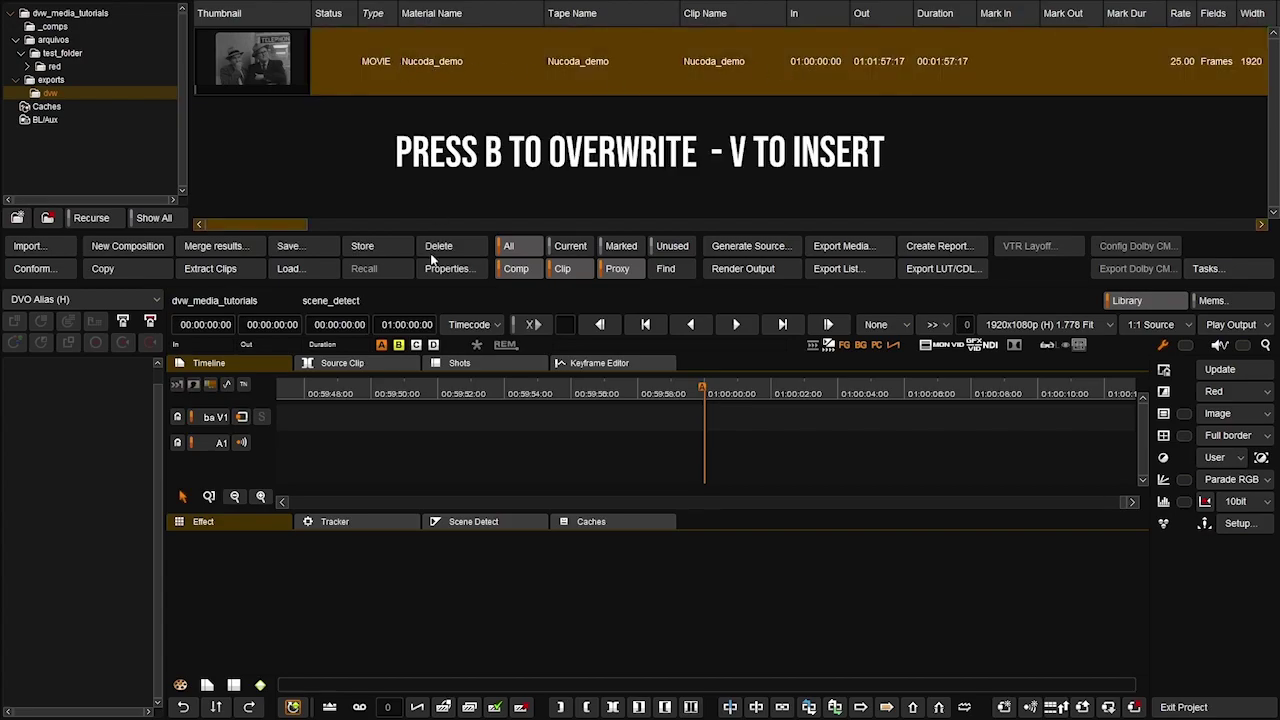
{"action": "key", "text": "b"}
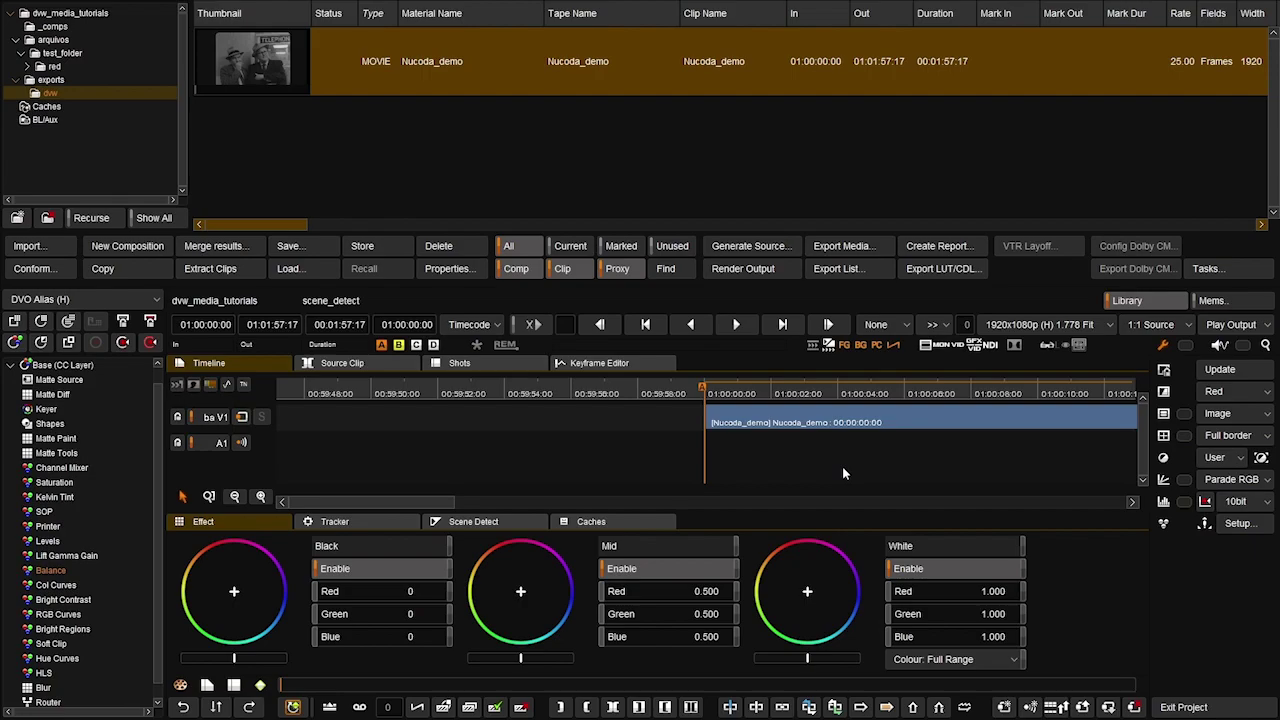
Step: Fit the whole timeline in view, zoom out and in several times, and end with the full Nucoda_demo clip fitted
{"action": "key", "text": "f"}
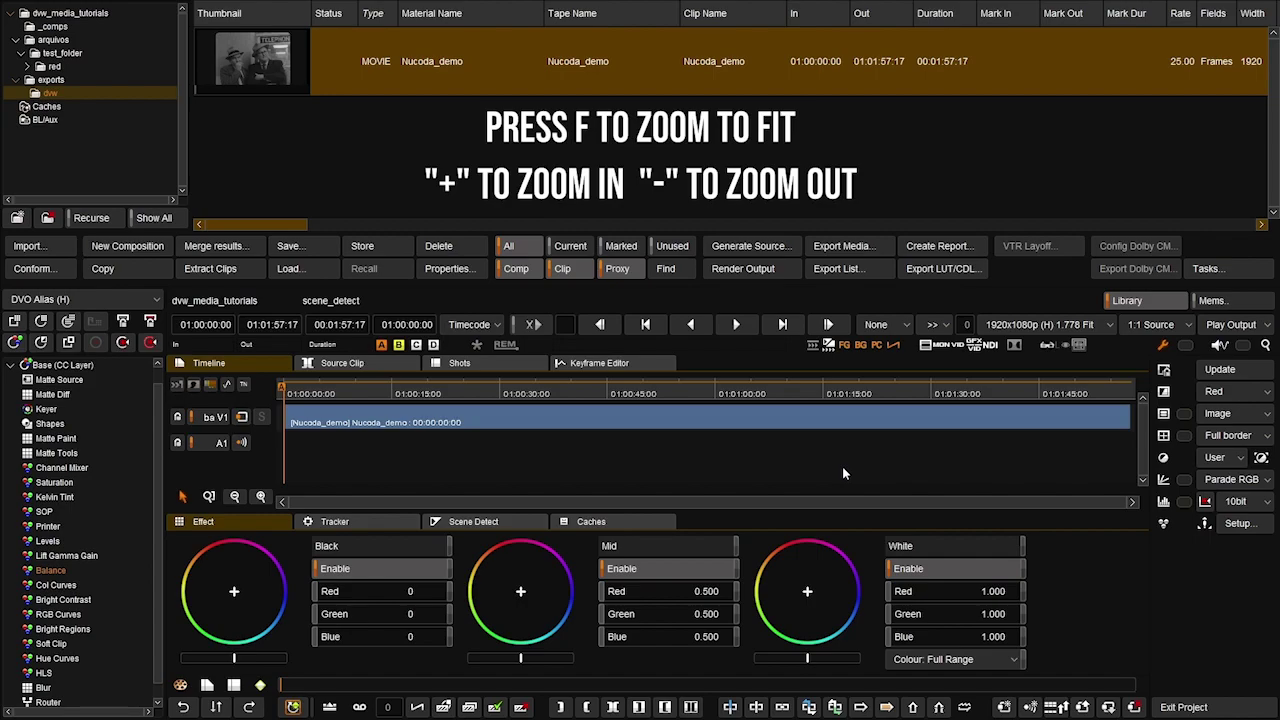
{"action": "key", "text": "minus"}
{"action": "key", "text": "minus"}
{"action": "key", "text": "minus"}
{"action": "key", "text": "plus"}
{"action": "key", "text": "plus"}
{"action": "key", "text": "plus"}
{"action": "key", "text": "minus"}
{"action": "key", "text": "minus"}
{"action": "key", "text": "minus"}
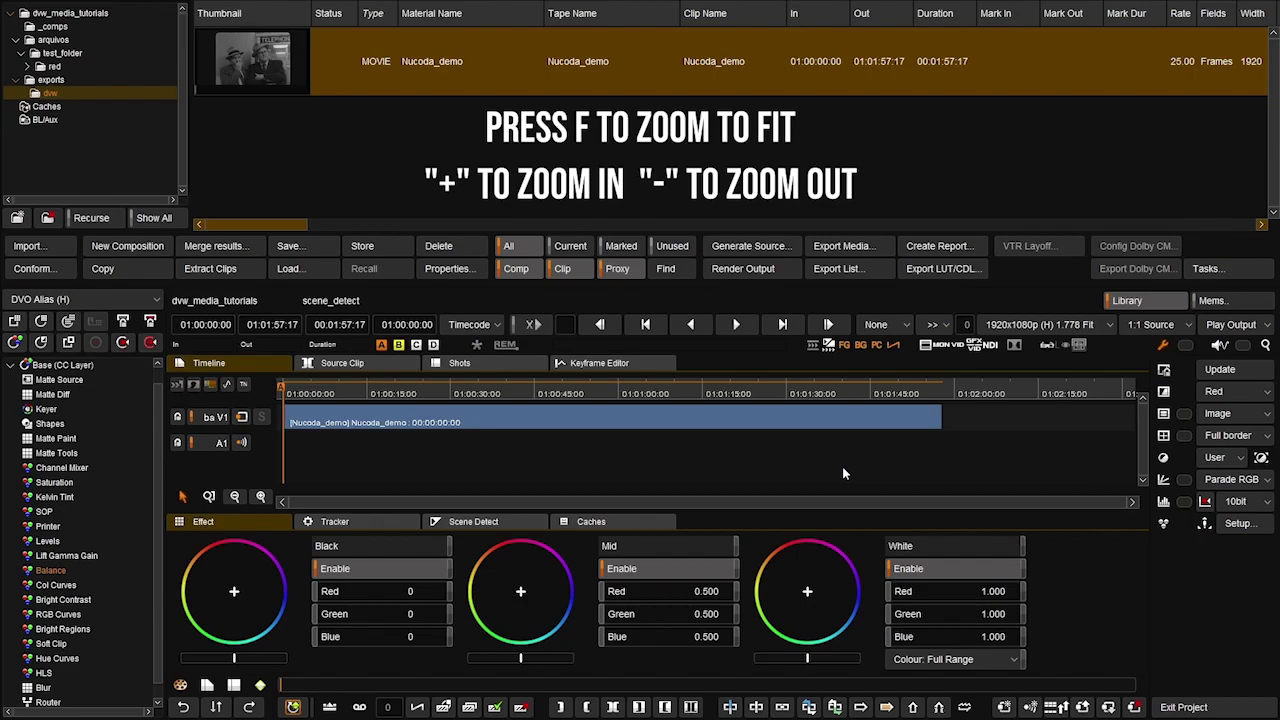
{"action": "key", "text": "plus"}
{"action": "key", "text": "minus"}
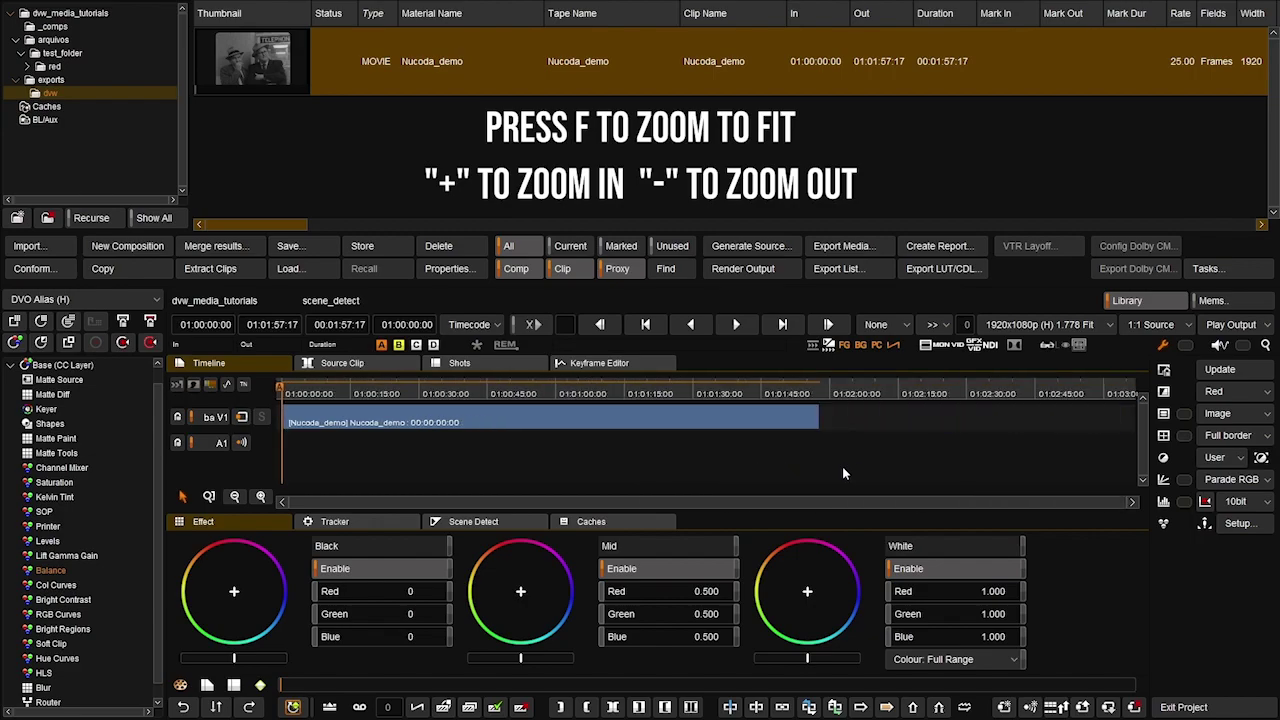
{"action": "key", "text": "plus"}
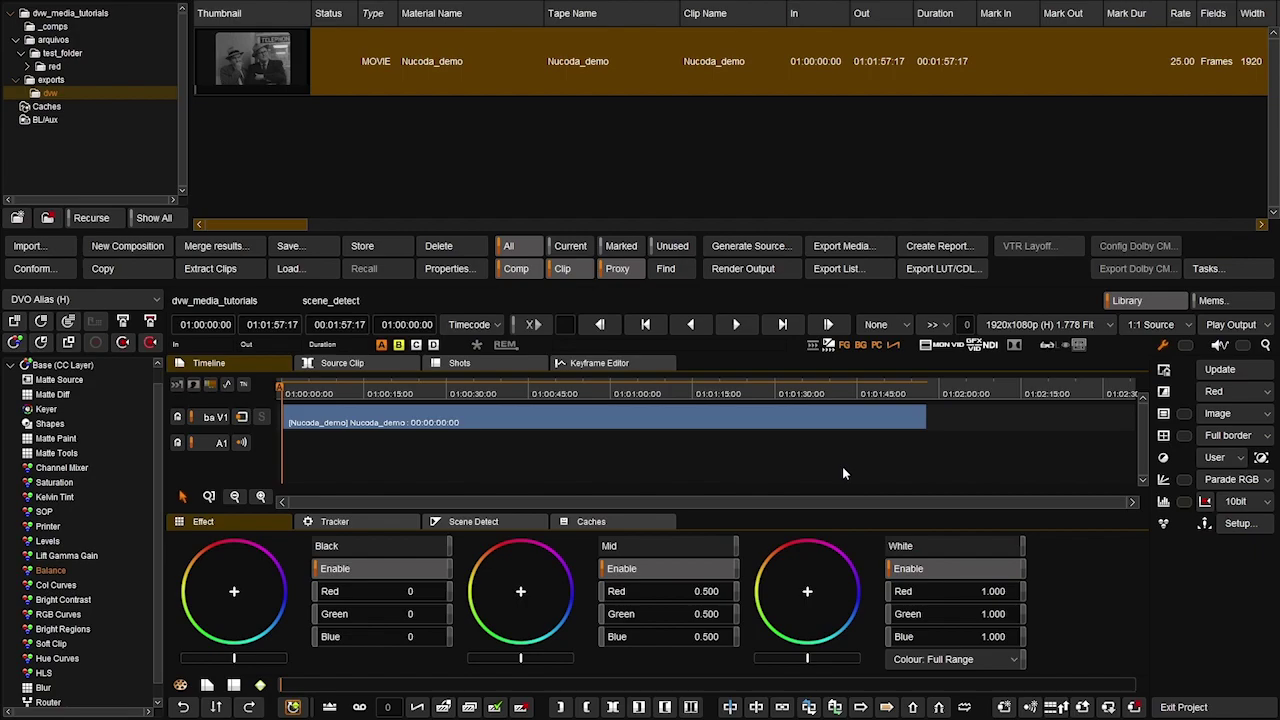
{"action": "key", "text": "plus"}
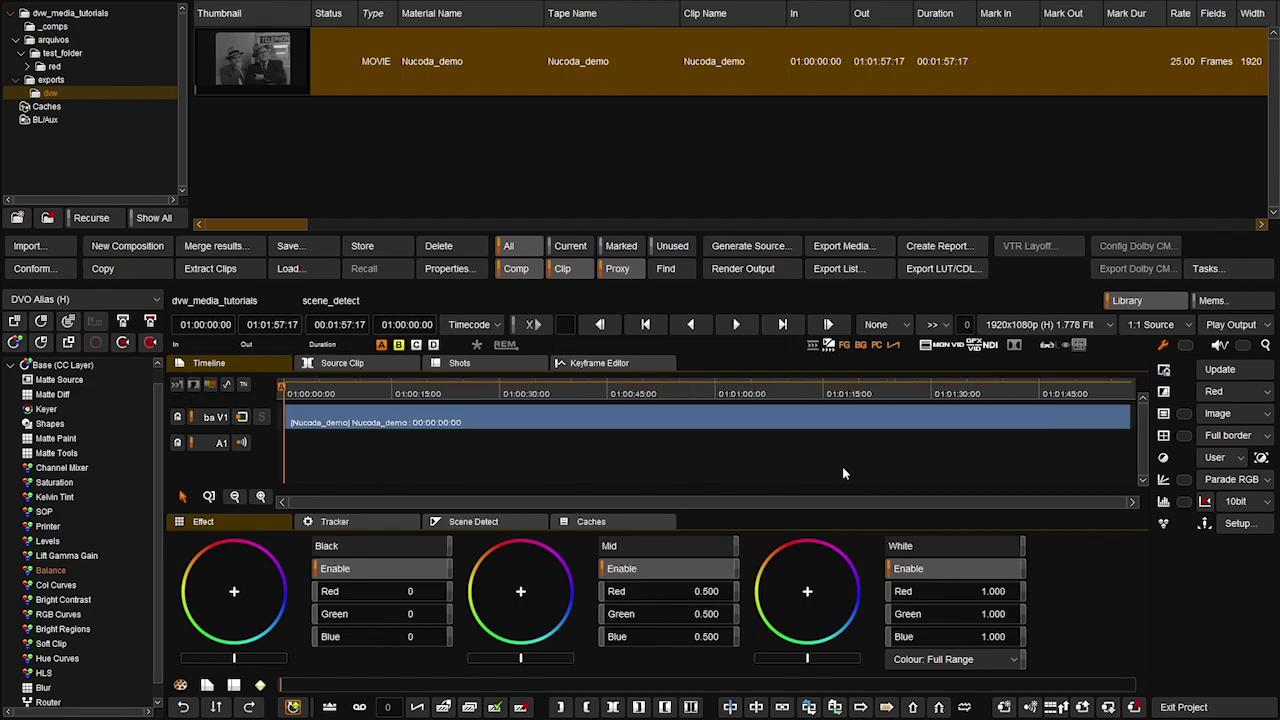
Step: Mark an in point at 01:00:41:08 and an out point at 01:01:01:23 on the scene_detect timeline
{"action": "left_click_drag", "start_coordinate": [532, 397], "coordinate": [645, 396]}
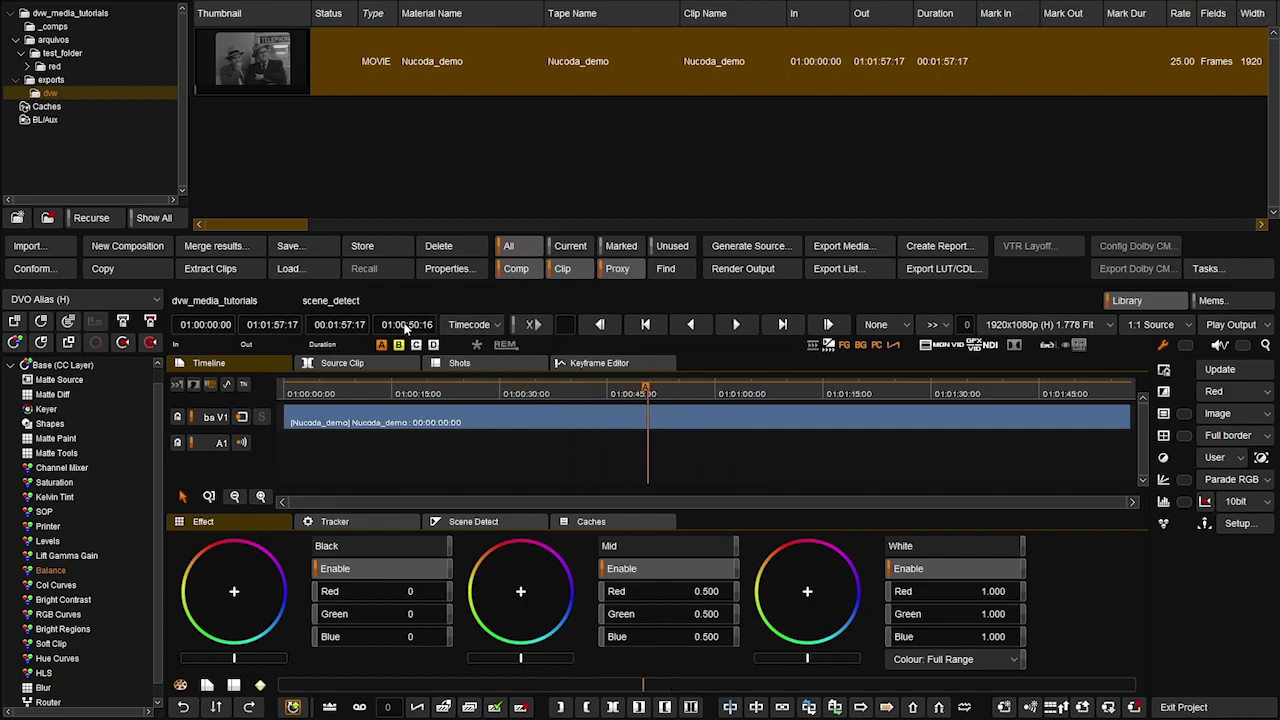
{"action": "left_click_drag", "start_coordinate": [645, 393], "coordinate": [582, 397]}
{"action": "key", "text": "i"}
{"action": "left_click_drag", "start_coordinate": [650, 398], "coordinate": [729, 397]}
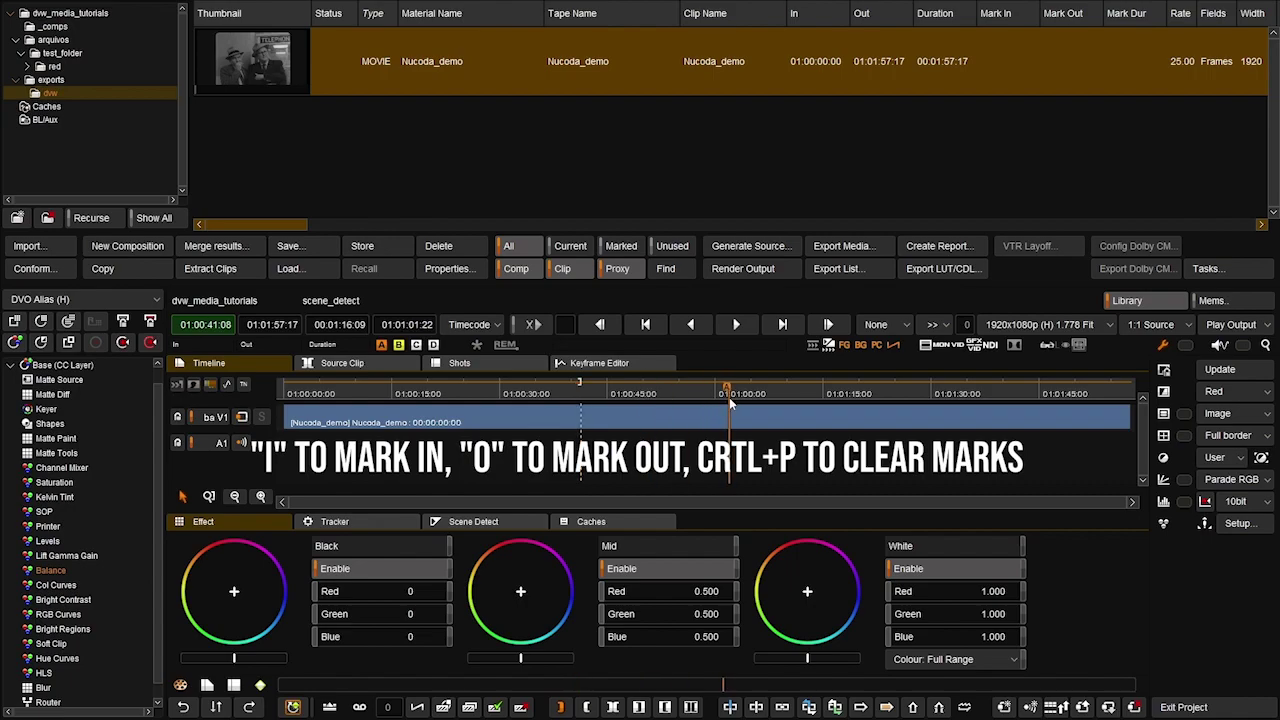
{"action": "key", "text": "o"}
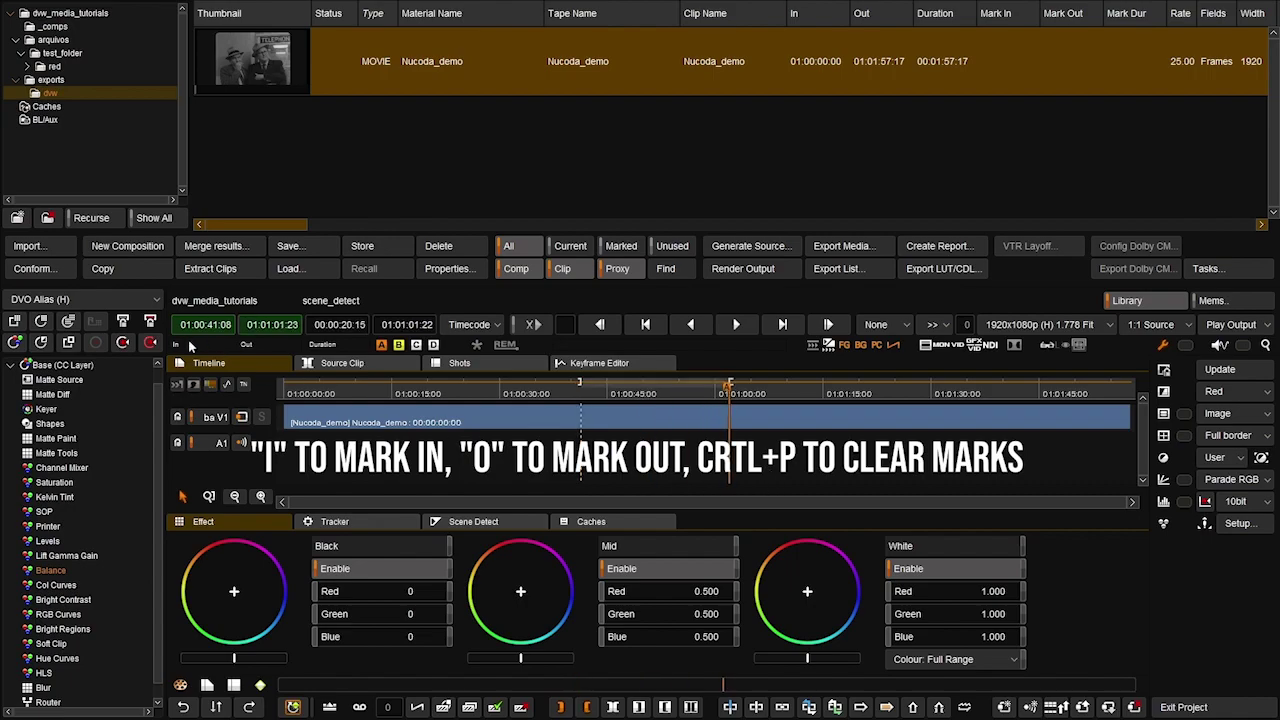
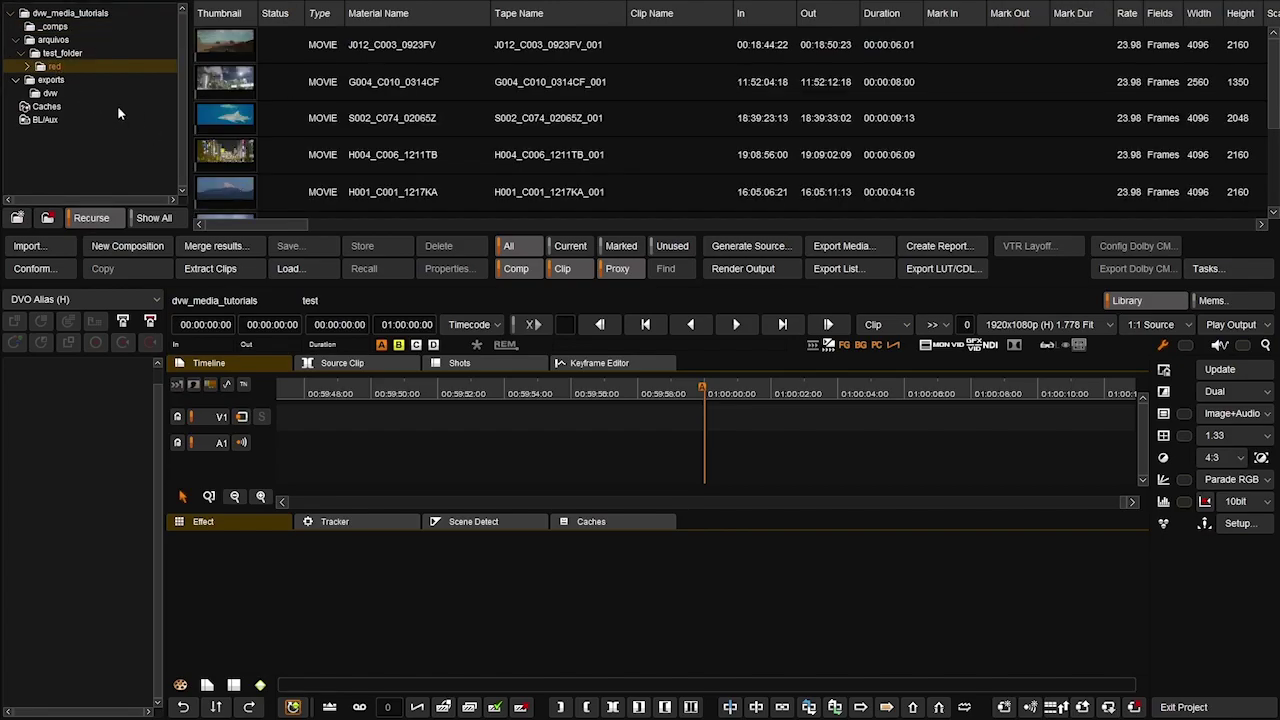
Step: Add the five clips J012_C003_0923FV through H001_C001_1217KA from the red folder to the test composition's timeline and fit them in view
{"action": "left_click", "coordinate": [304, 44]}
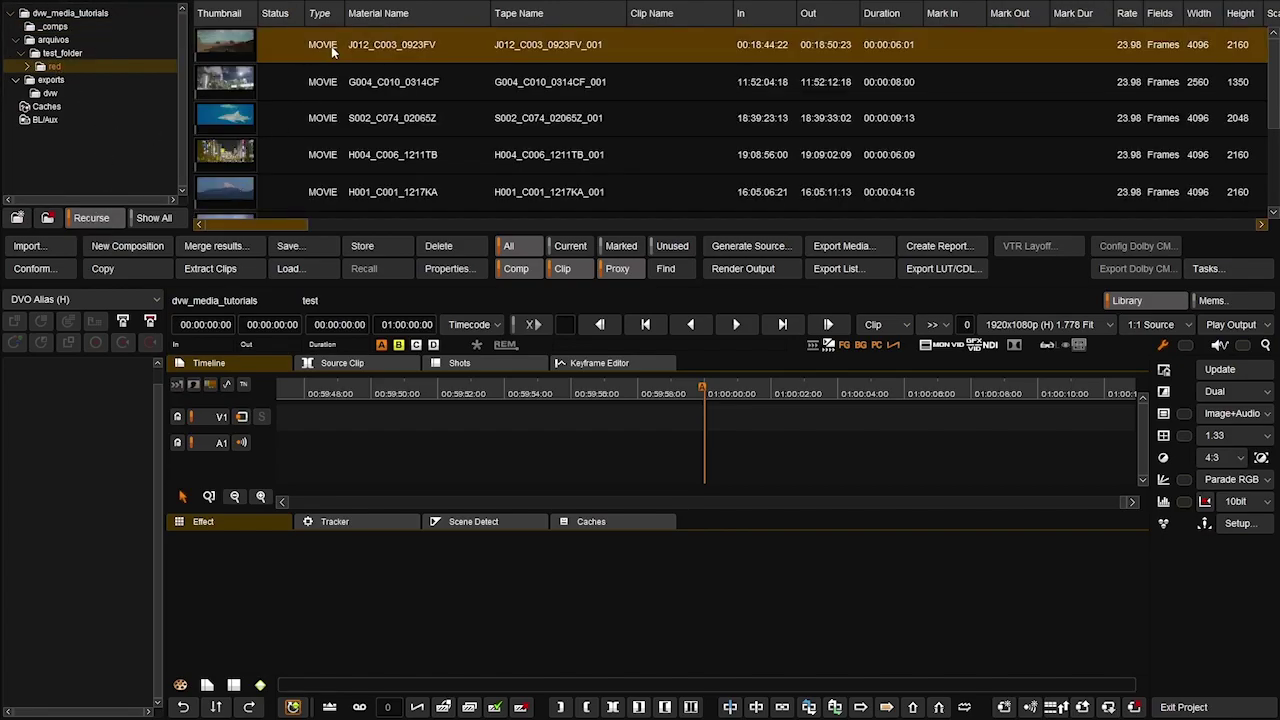
{"action": "left_click", "coordinate": [397, 196], "text": "shift"}
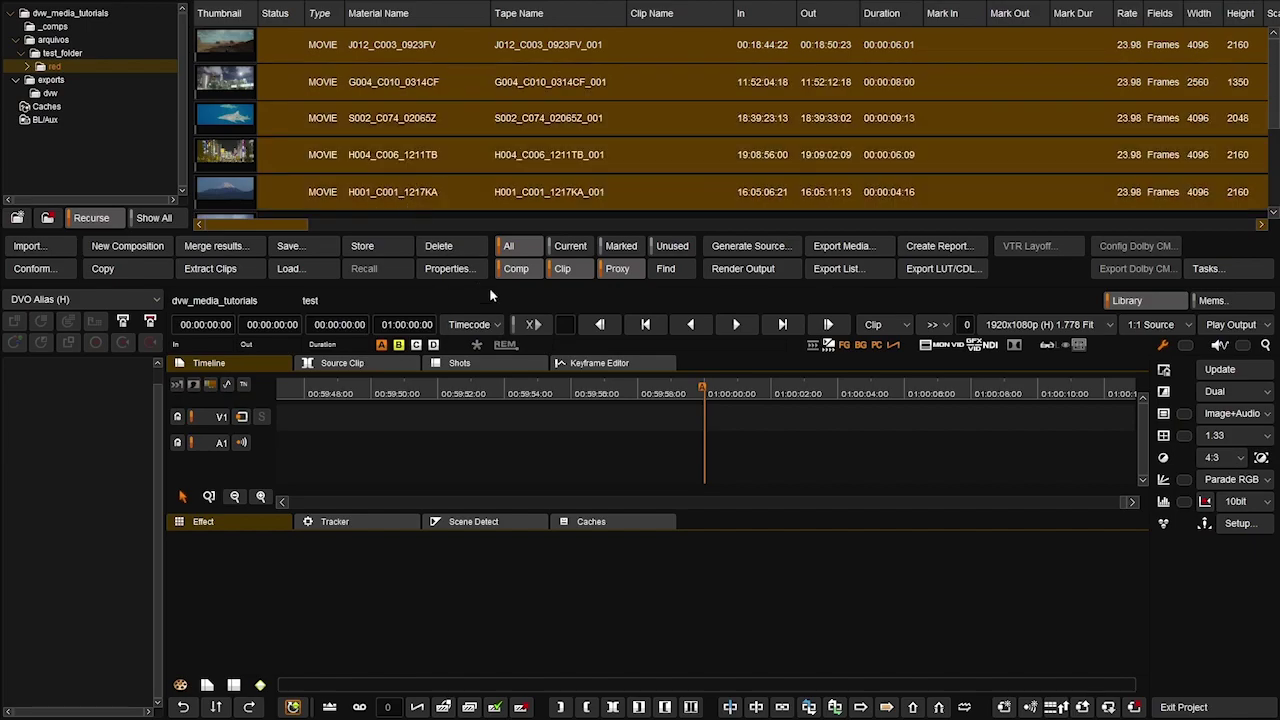
{"action": "left_click", "coordinate": [665, 463]}
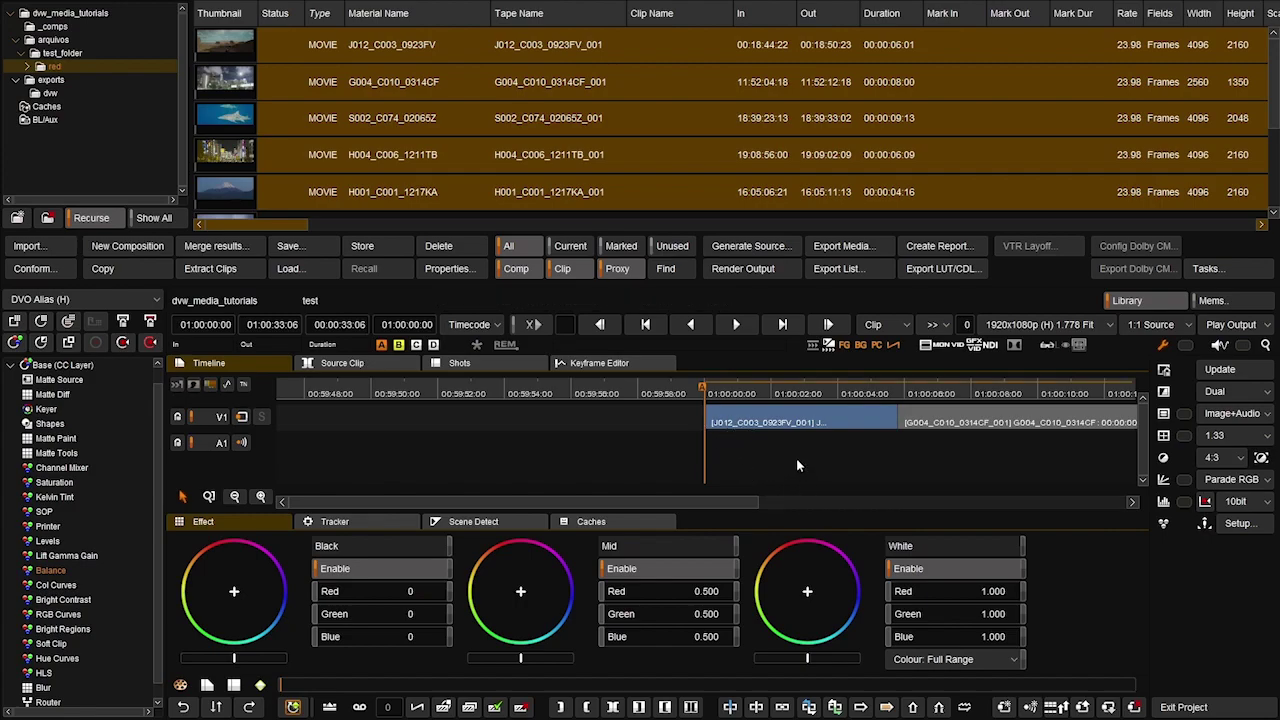
{"action": "key", "text": "f"}
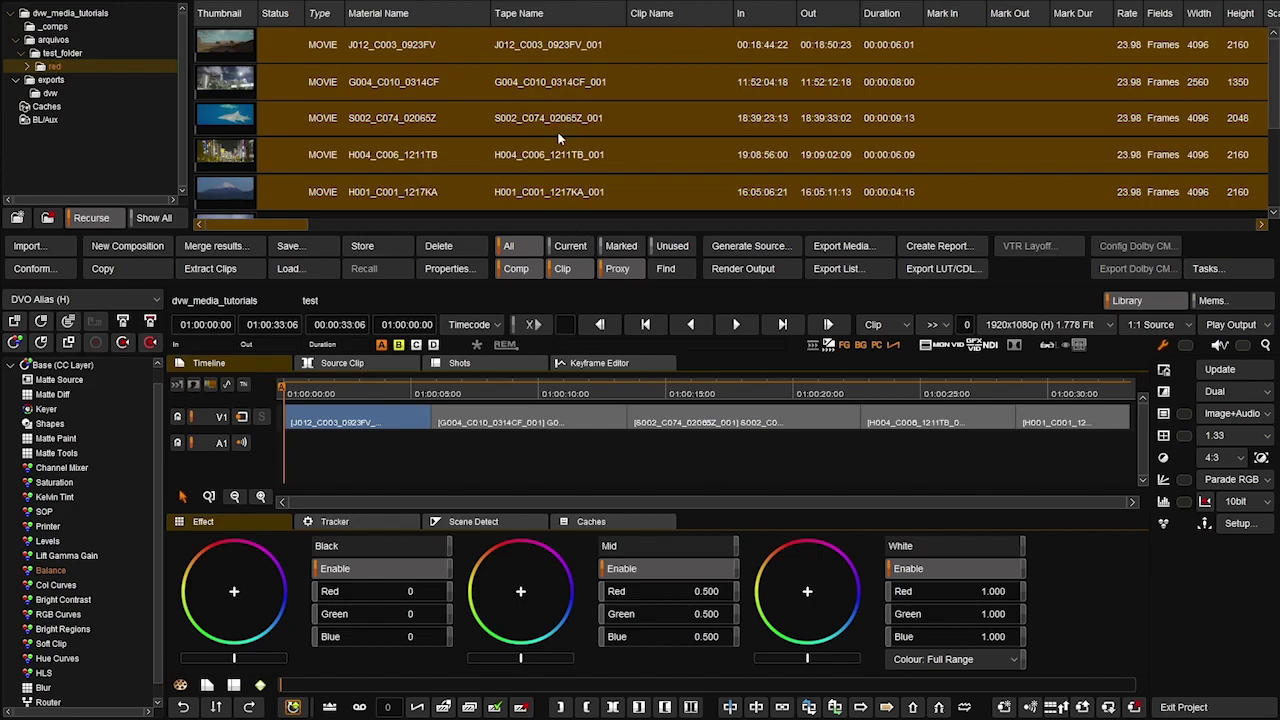
Step: Switch to the viewer, scrub through the opening clips of the test timeline, and return to the library
{"action": "key", "text": "F1"}
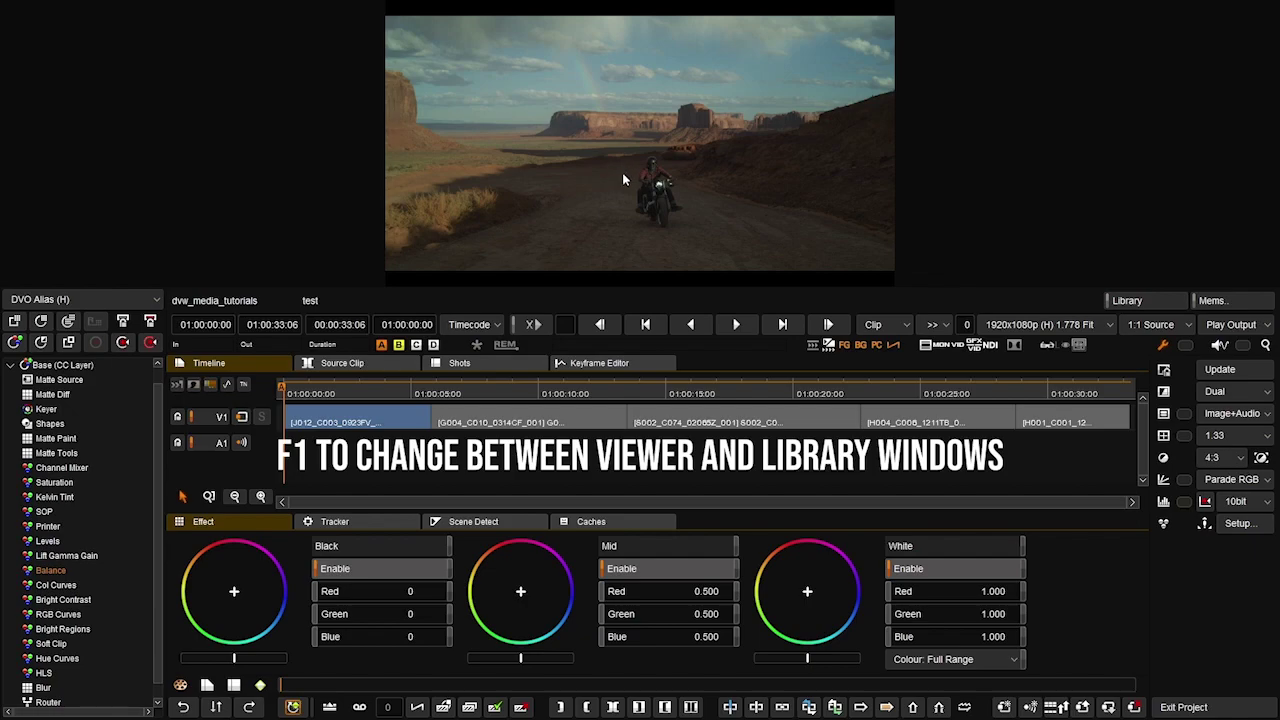
{"action": "left_click_drag", "start_coordinate": [580, 392], "coordinate": [437, 412]}
{"action": "key", "text": "F1"}
Step: Filter the library by the current timeline clip and step between clips from H001_C001_1217KA back to G004_C010_0314CF and on to S002_C074_02065Z
{"action": "left_click_drag", "start_coordinate": [726, 394], "coordinate": [1049, 384]}
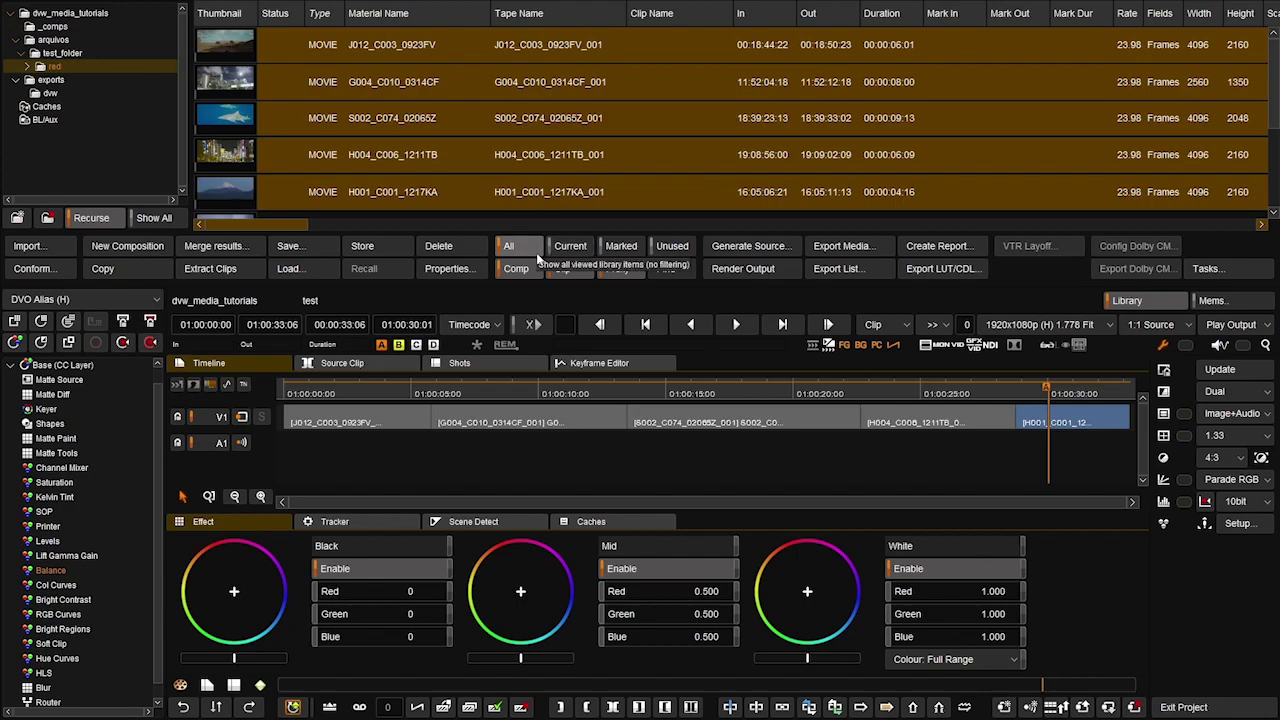
{"action": "left_click", "coordinate": [573, 248]}
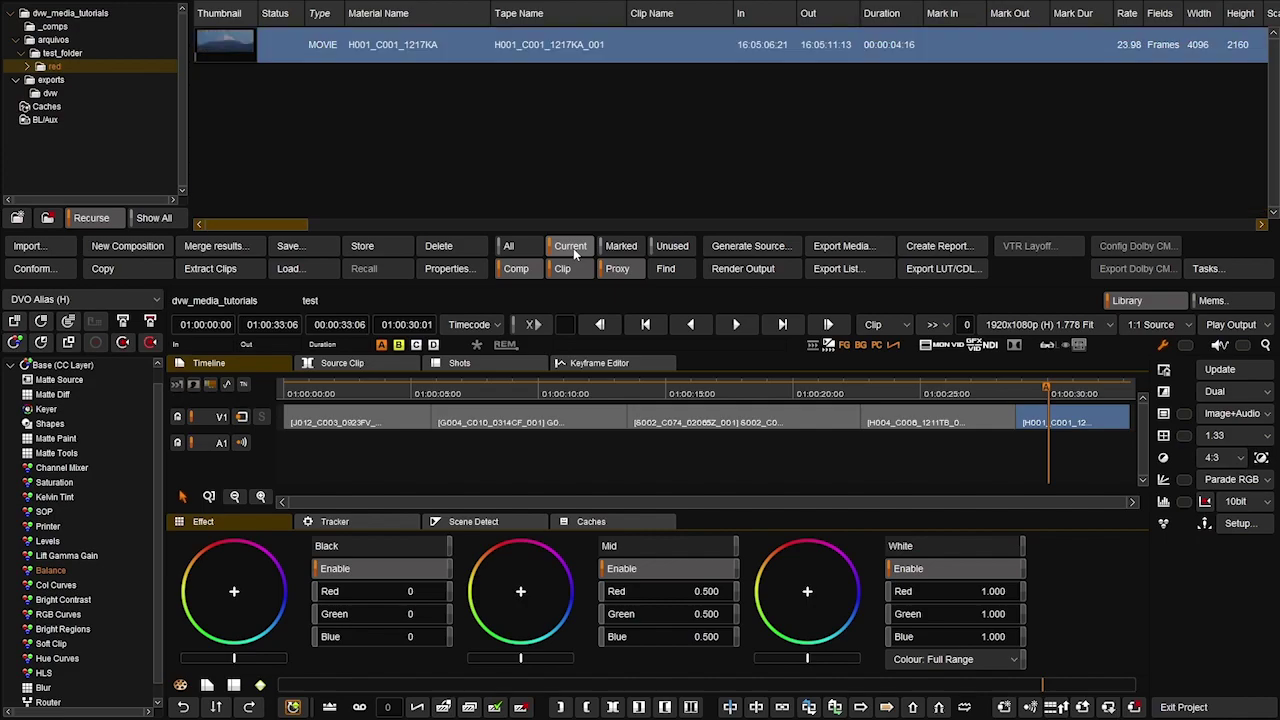
{"action": "key", "text": "Up"}
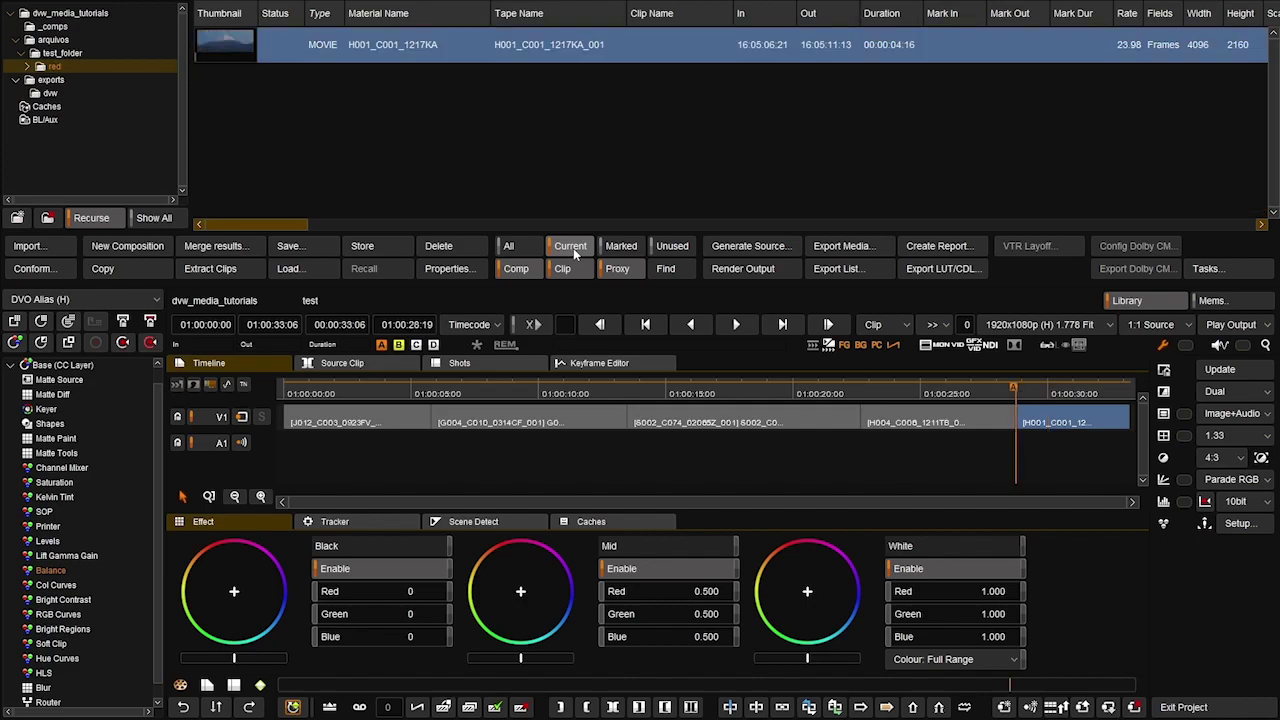
{"action": "key", "text": "Up"}
{"action": "key", "text": "Up"}
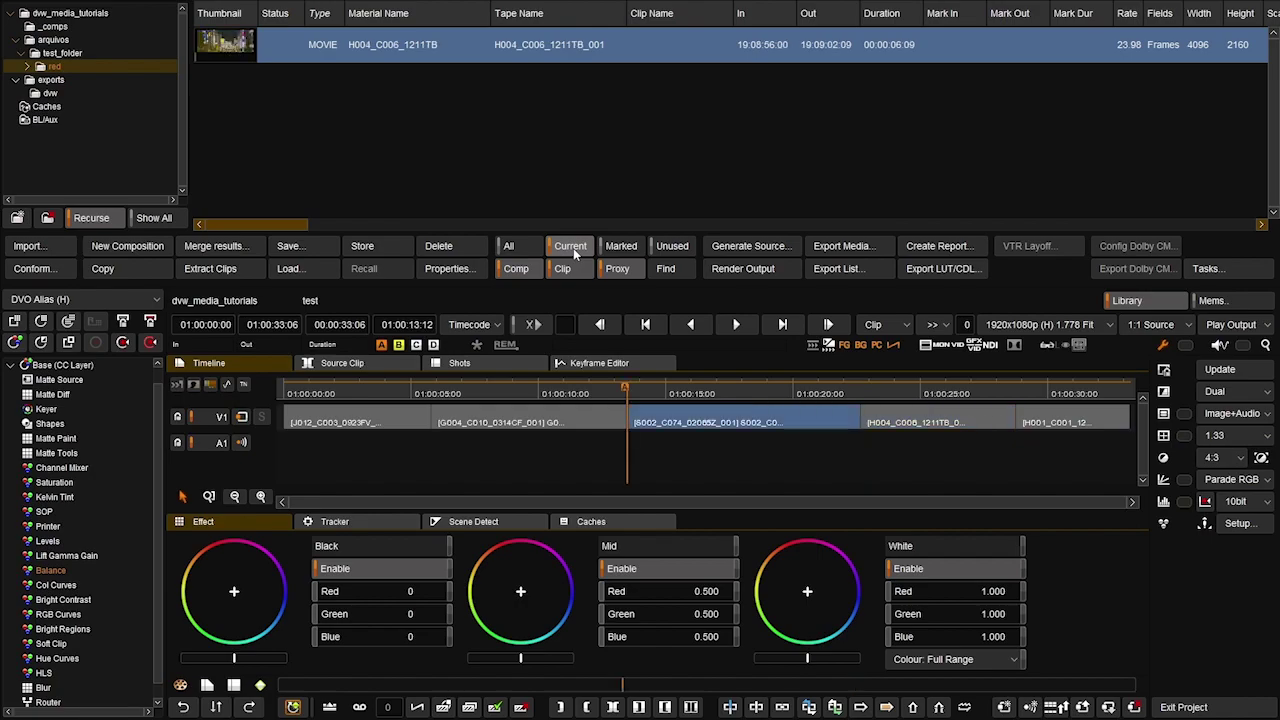
{"action": "key", "text": "Up"}
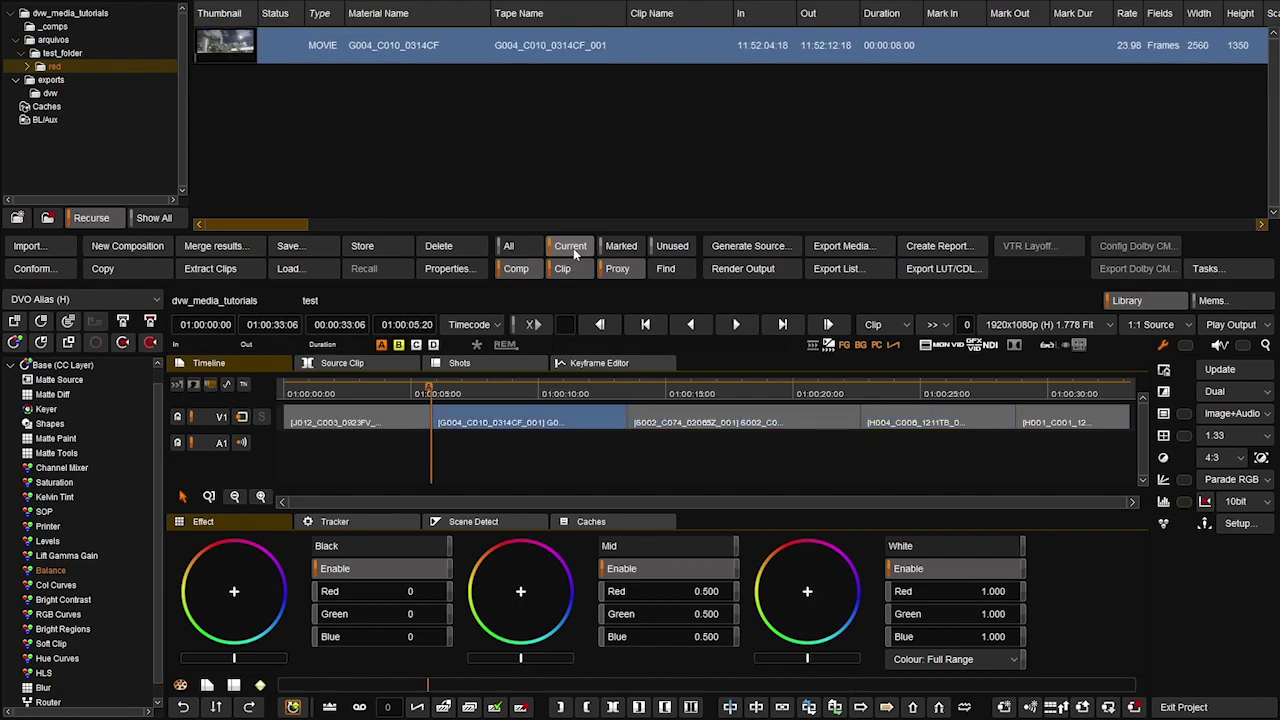
{"action": "key", "text": "Down"}
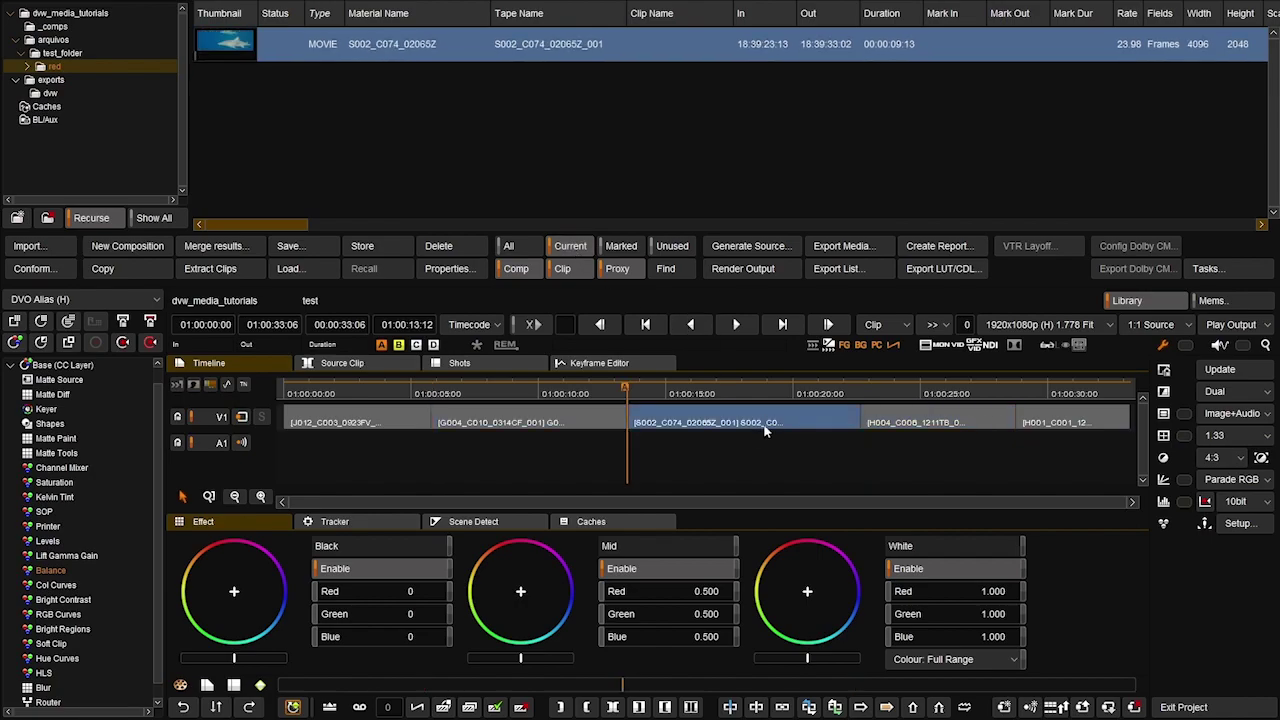
Step: Mark the range of the H001_C001_1217KA clip on the timeline, and filter the library by marked and by unused items in turn
{"action": "left_click", "coordinate": [1058, 395]}
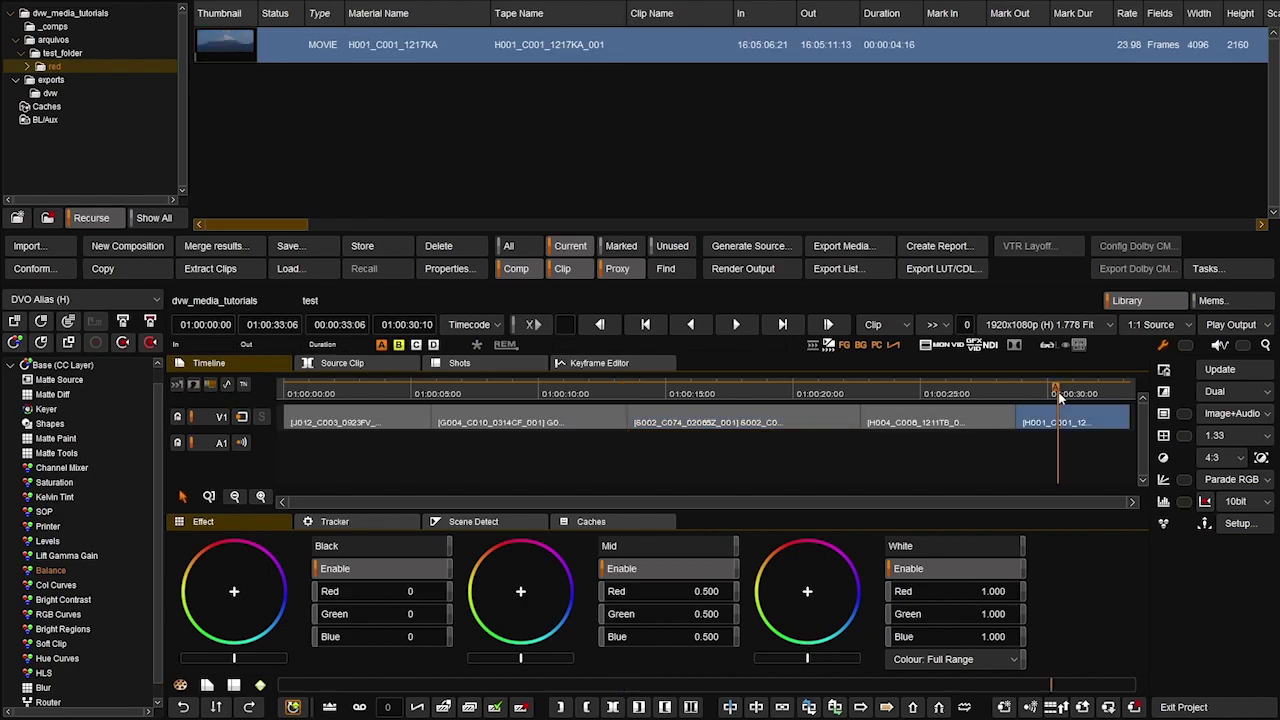
{"action": "key", "text": "x"}
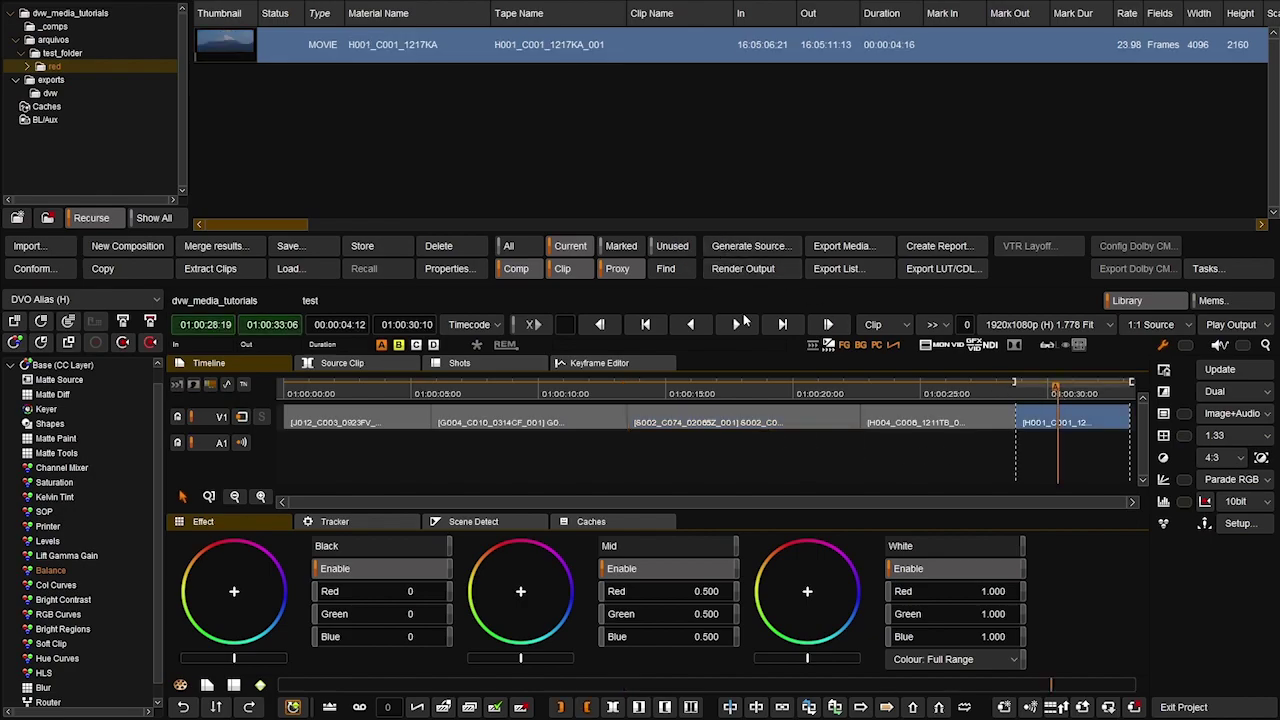
{"action": "key", "text": "Up"}
{"action": "key", "text": "Up"}
{"action": "key", "text": "Up"}
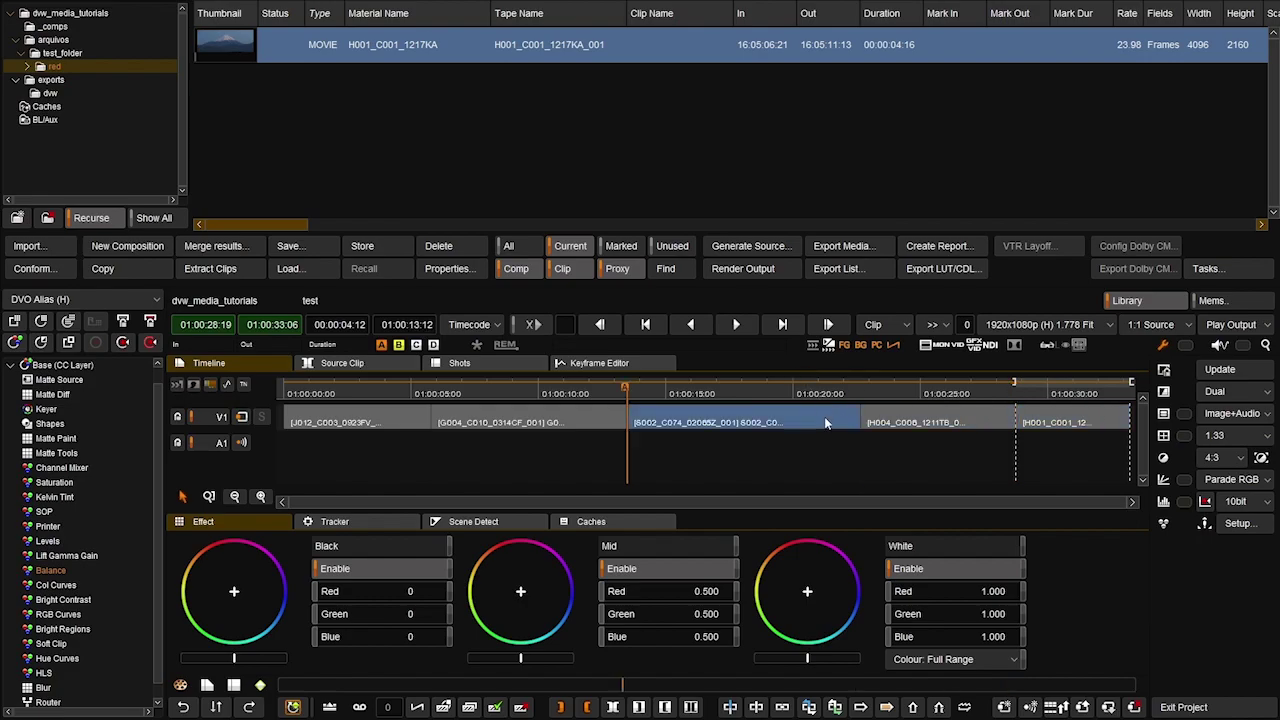
{"action": "left_click", "coordinate": [621, 248]}
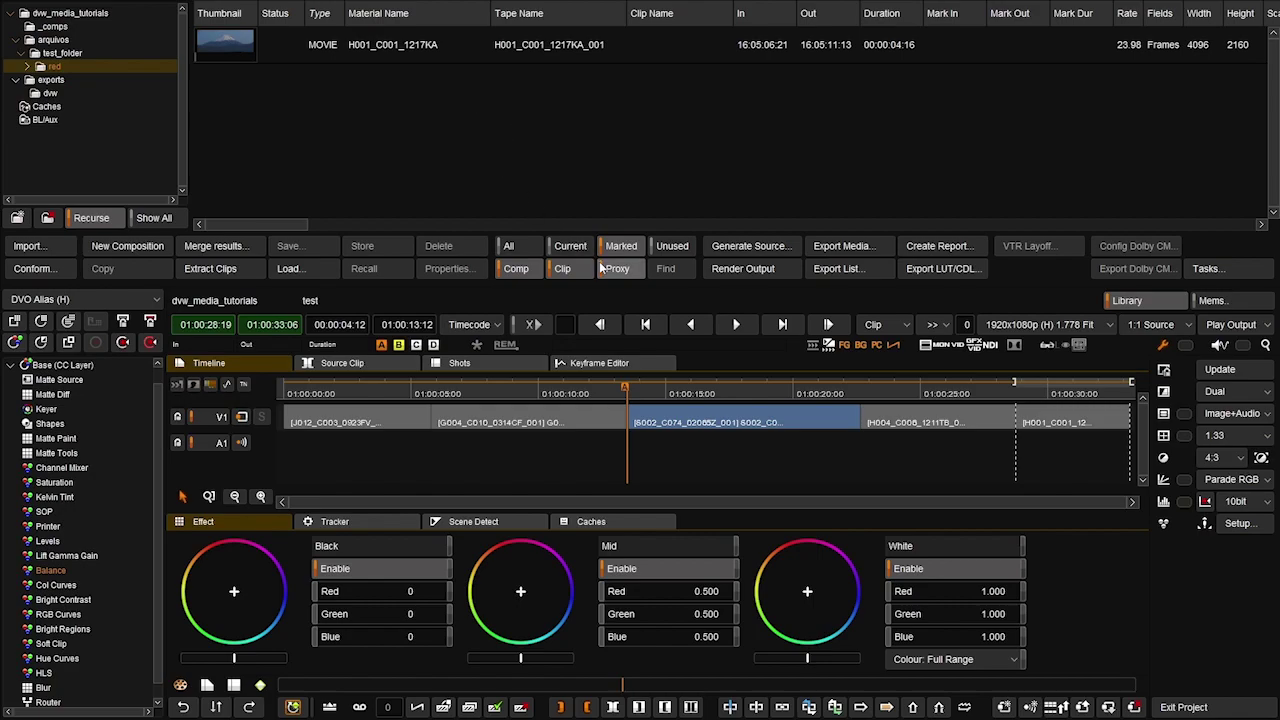
{"action": "left_click", "coordinate": [667, 248]}
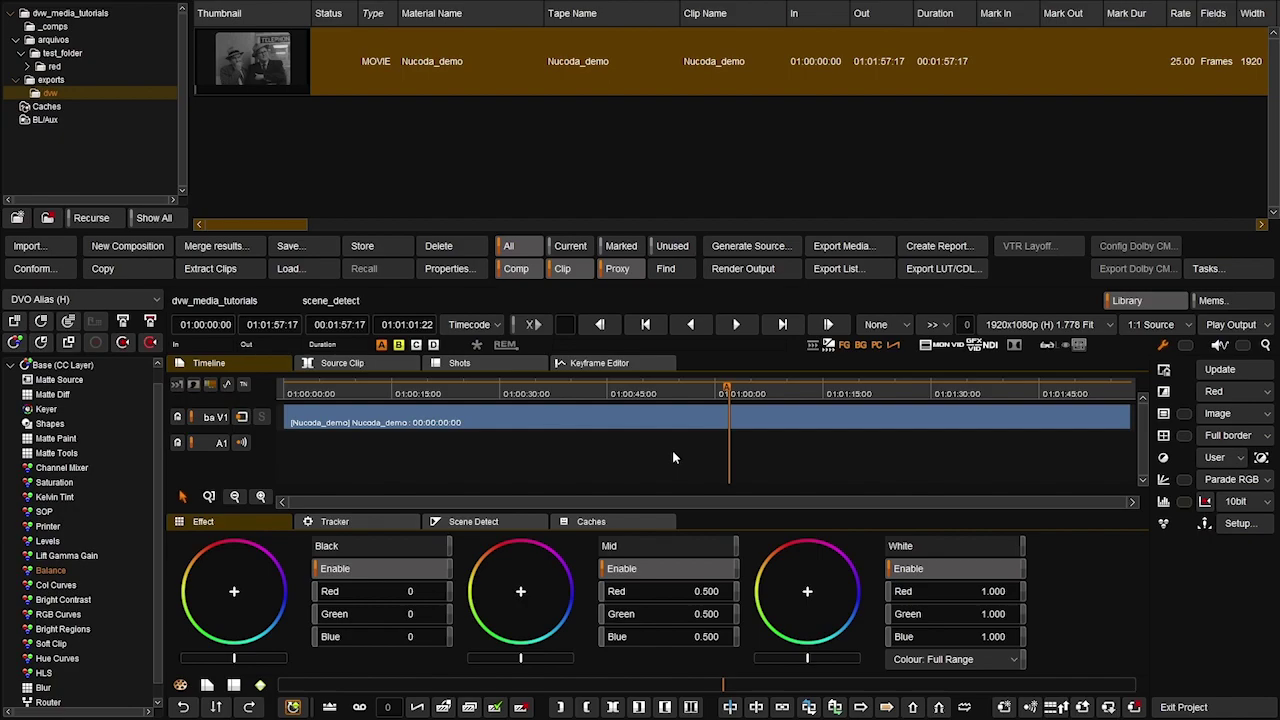
Step: Show the scene_detect image in the viewer and scrub the playhead to 01:00:41:08
{"action": "key", "text": "l"}
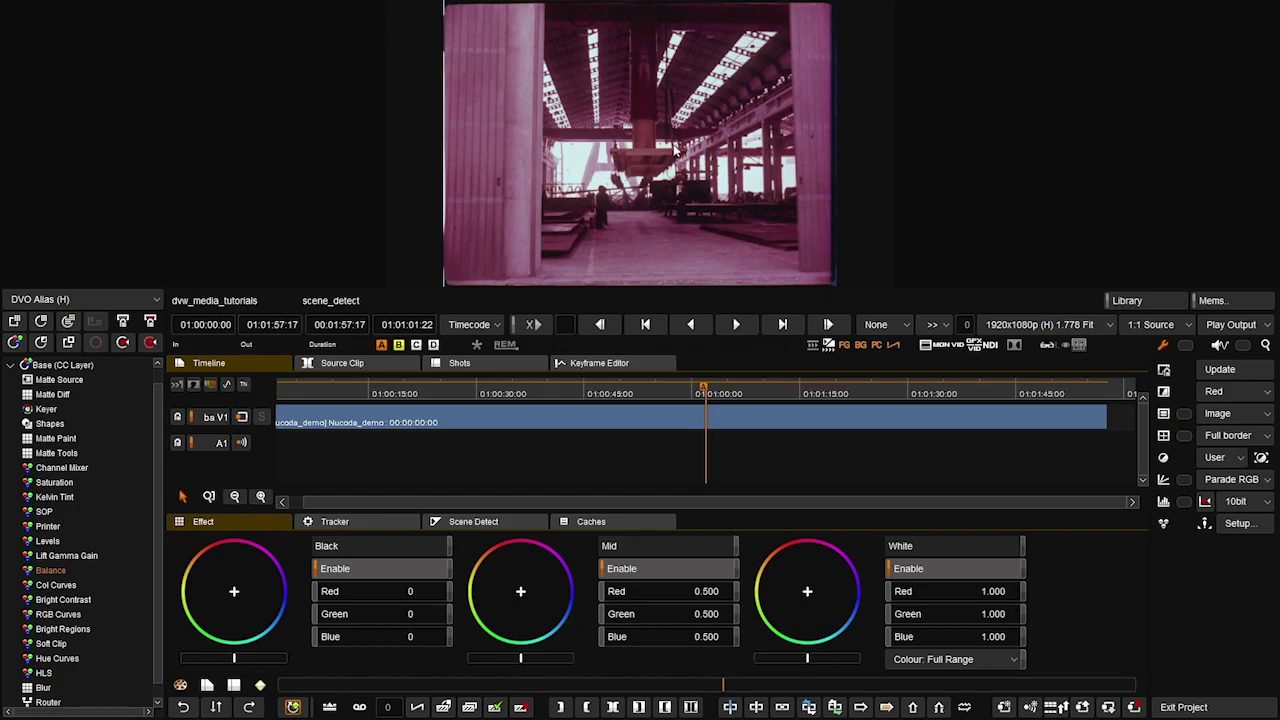
{"action": "left_click_drag", "start_coordinate": [742, 392], "coordinate": [557, 377]}
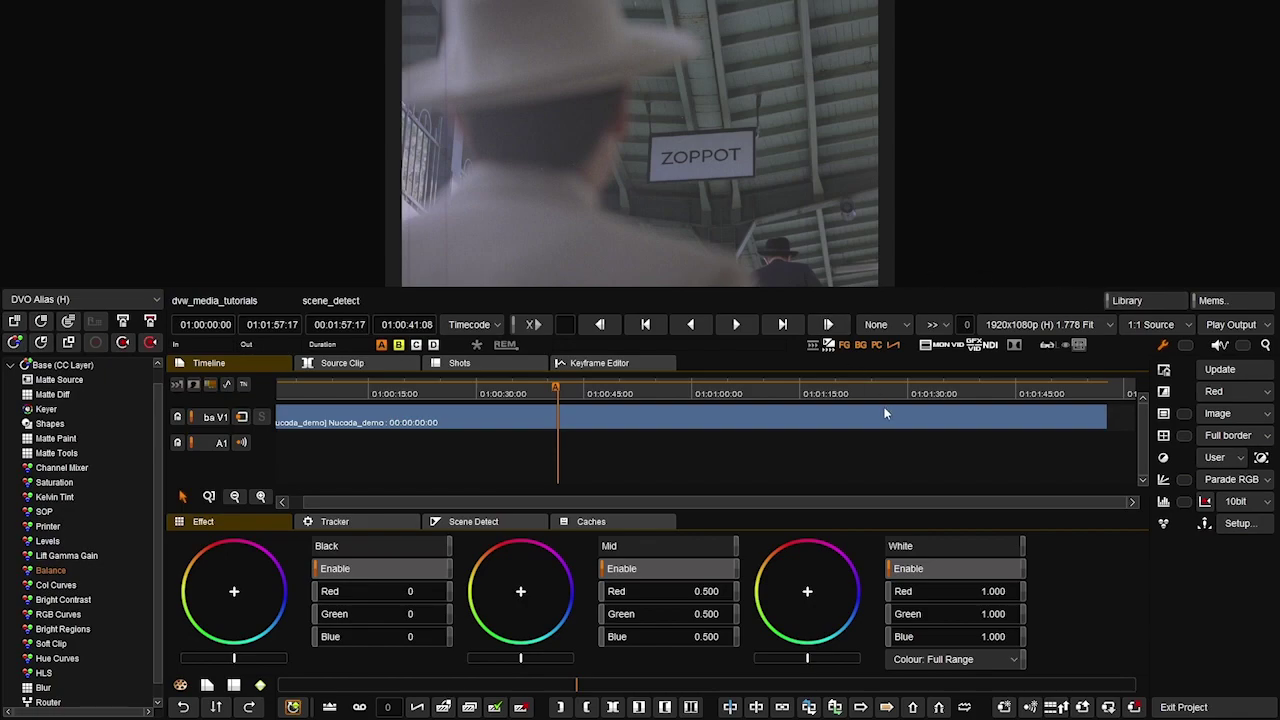
Step: Alternate between the library and the viewer, and display the Mems view with its memory slots for scene_detect
{"action": "left_click", "coordinate": [1140, 302]}
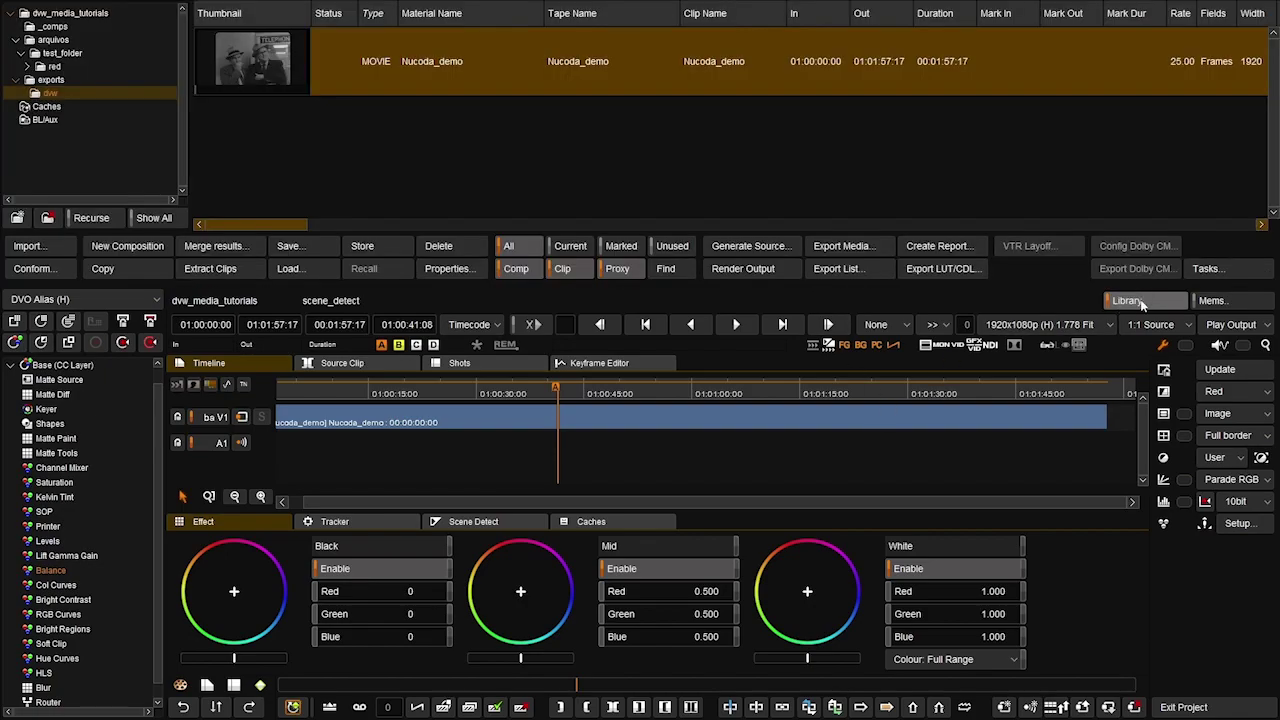
{"action": "left_click", "coordinate": [1141, 304]}
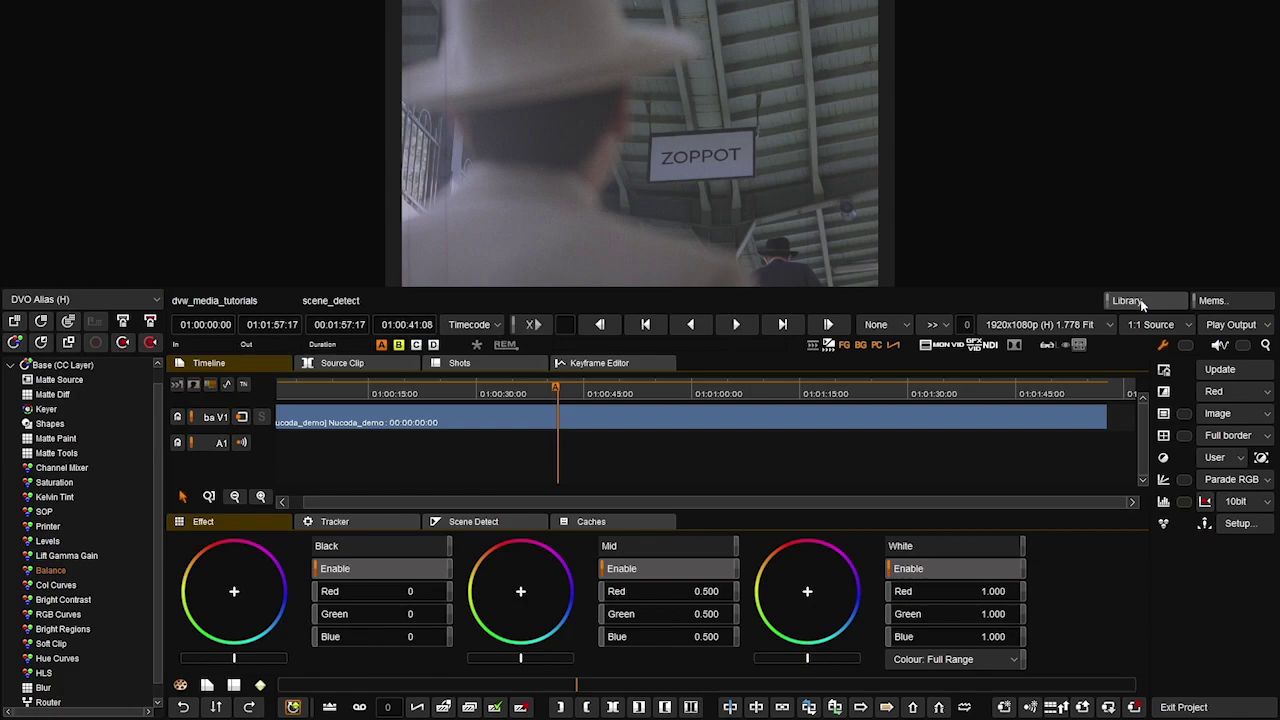
{"action": "left_click", "coordinate": [1141, 304]}
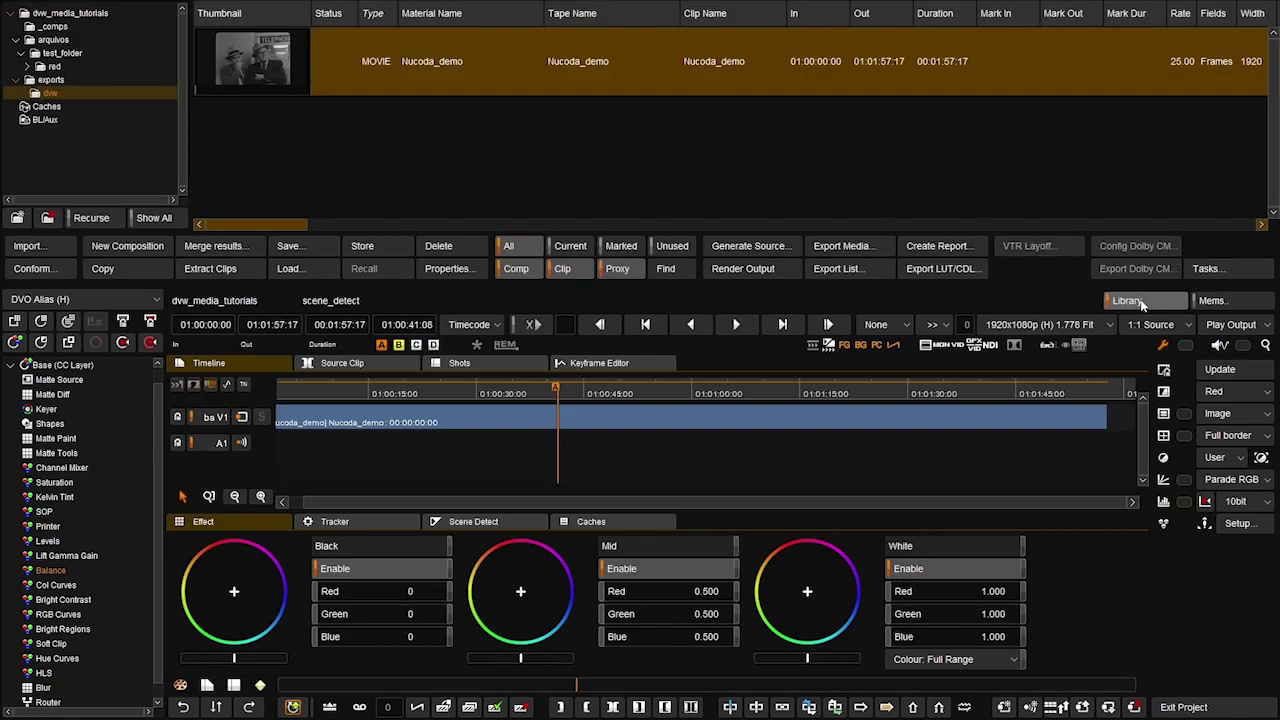
{"action": "left_click", "coordinate": [1141, 304]}
{"action": "left_click", "coordinate": [1141, 304]}
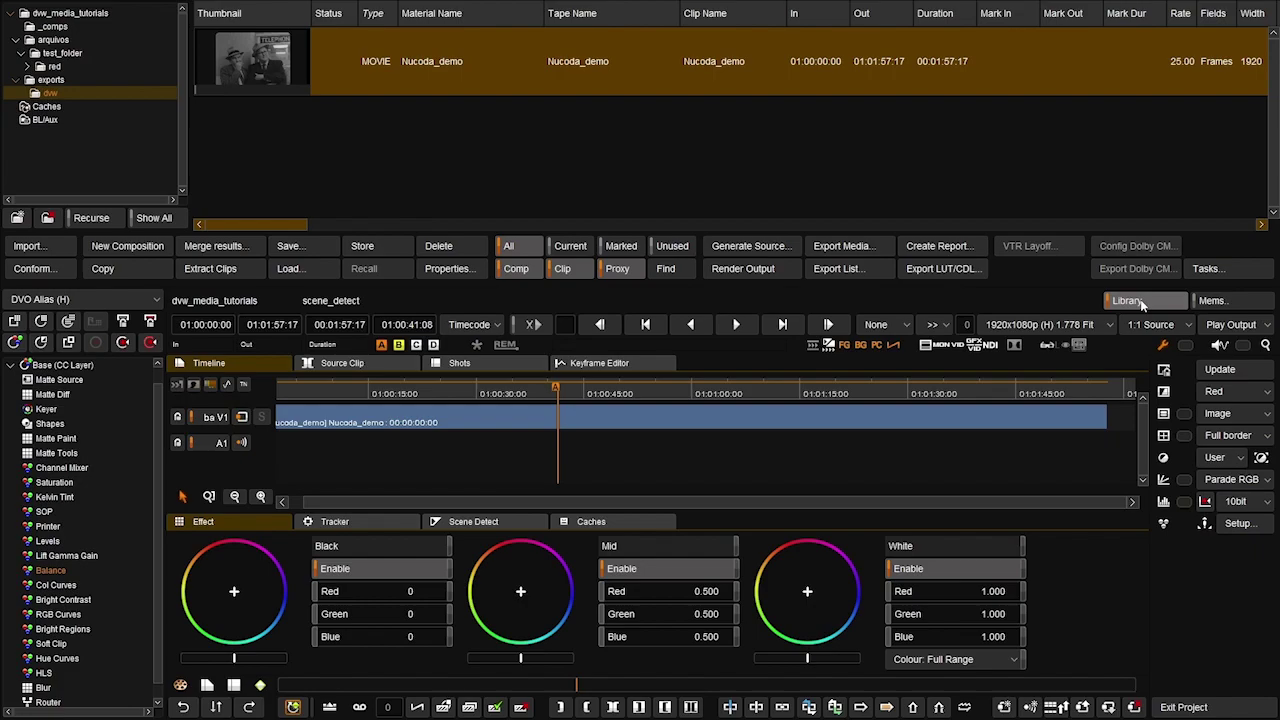
{"action": "left_click", "coordinate": [1212, 301]}
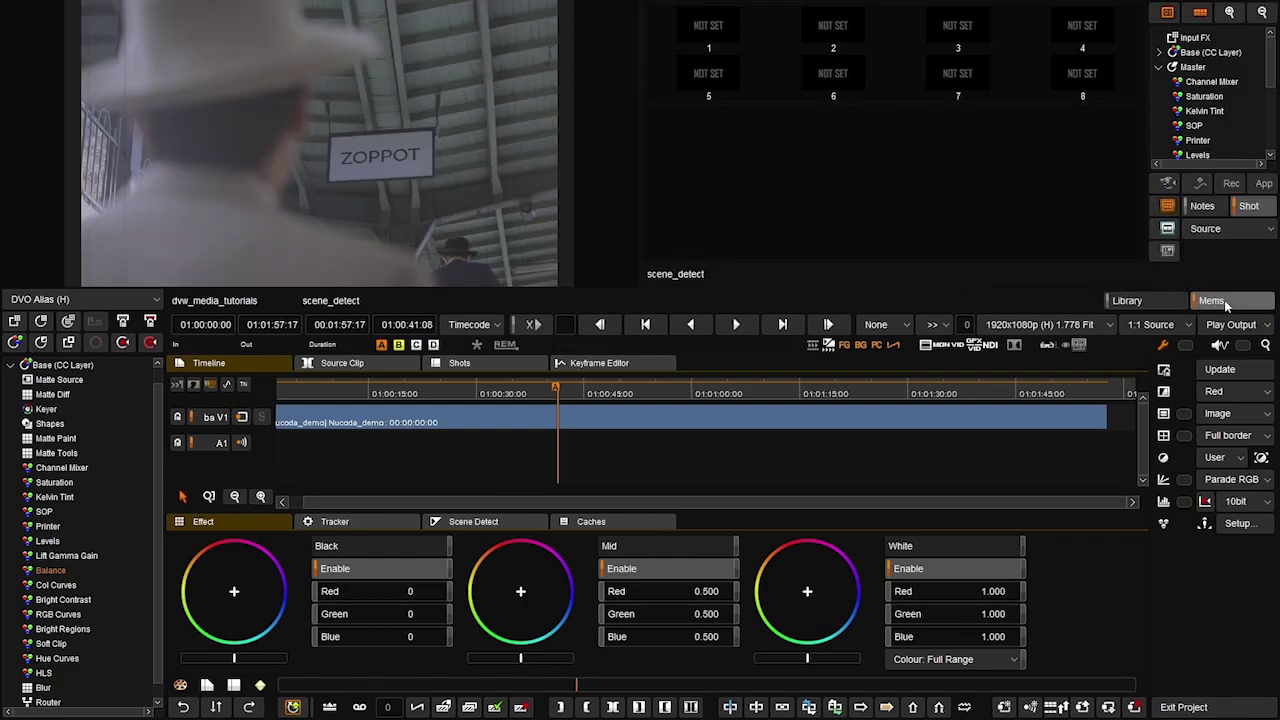
Step: Show the source clip in the Mems view, switch to the library and back, and close the Mems view
{"action": "left_click", "coordinate": [1228, 303]}
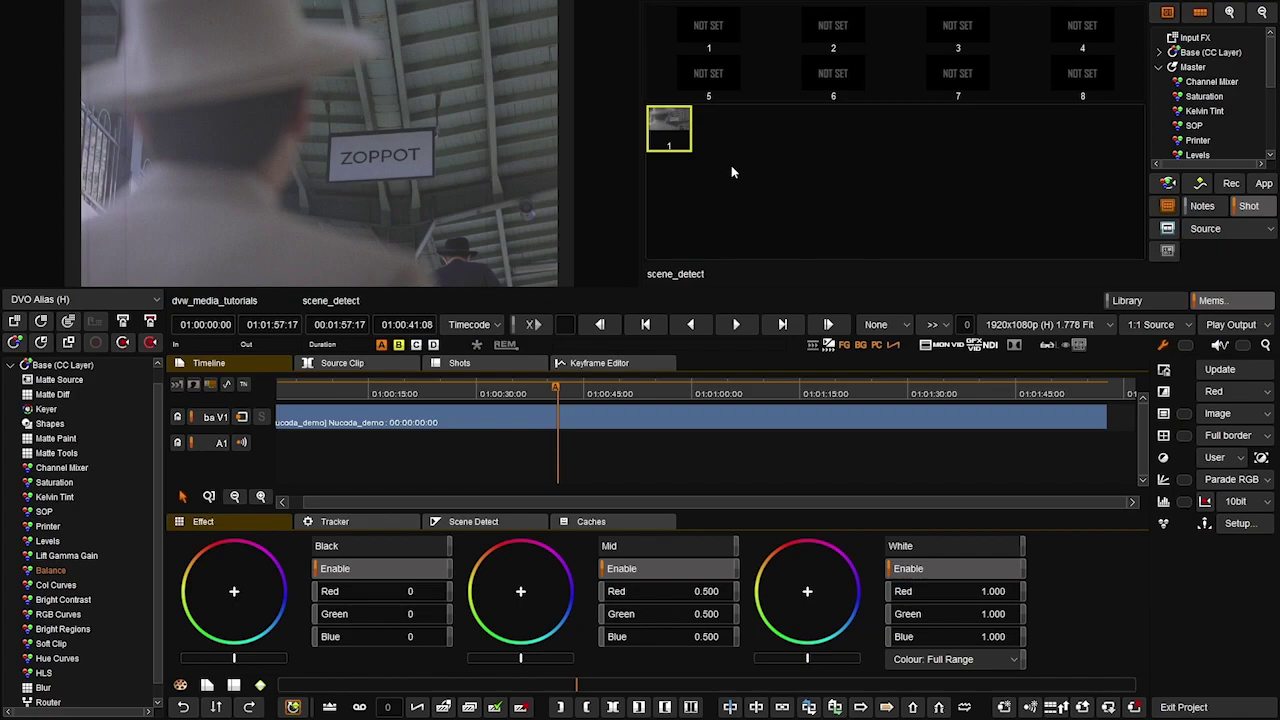
{"action": "key", "text": "l"}
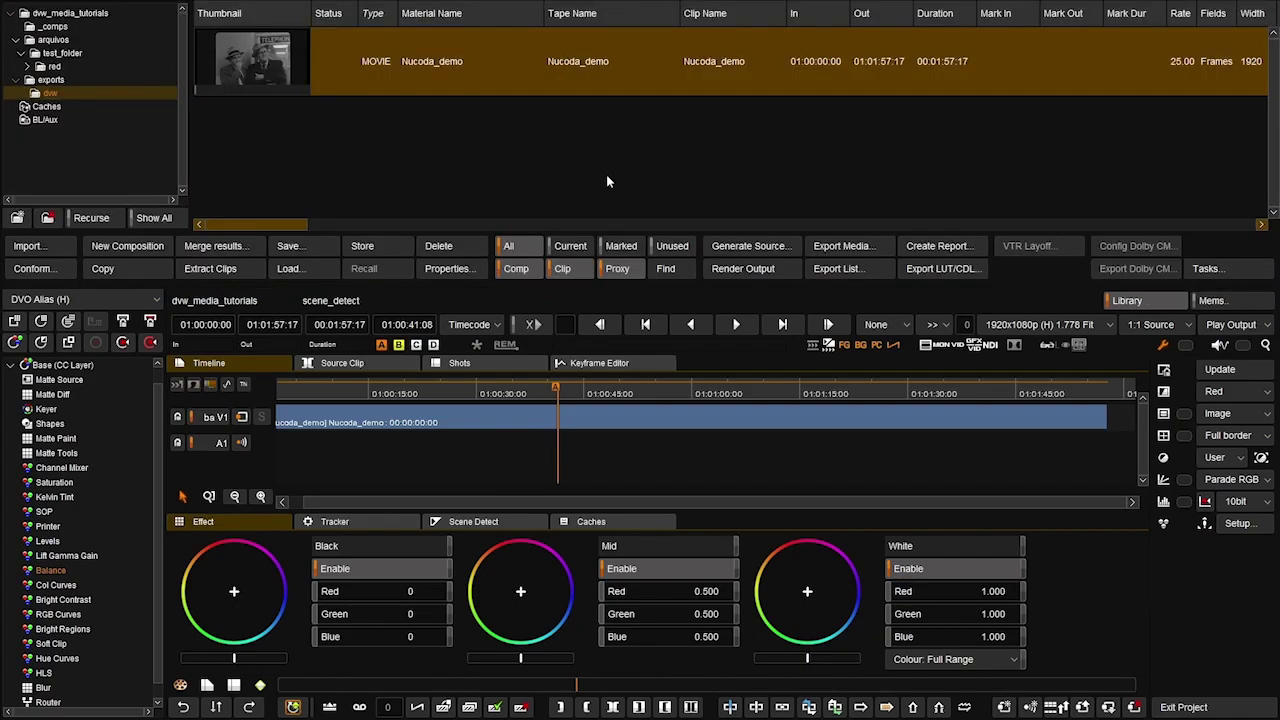
{"action": "key", "text": "l"}
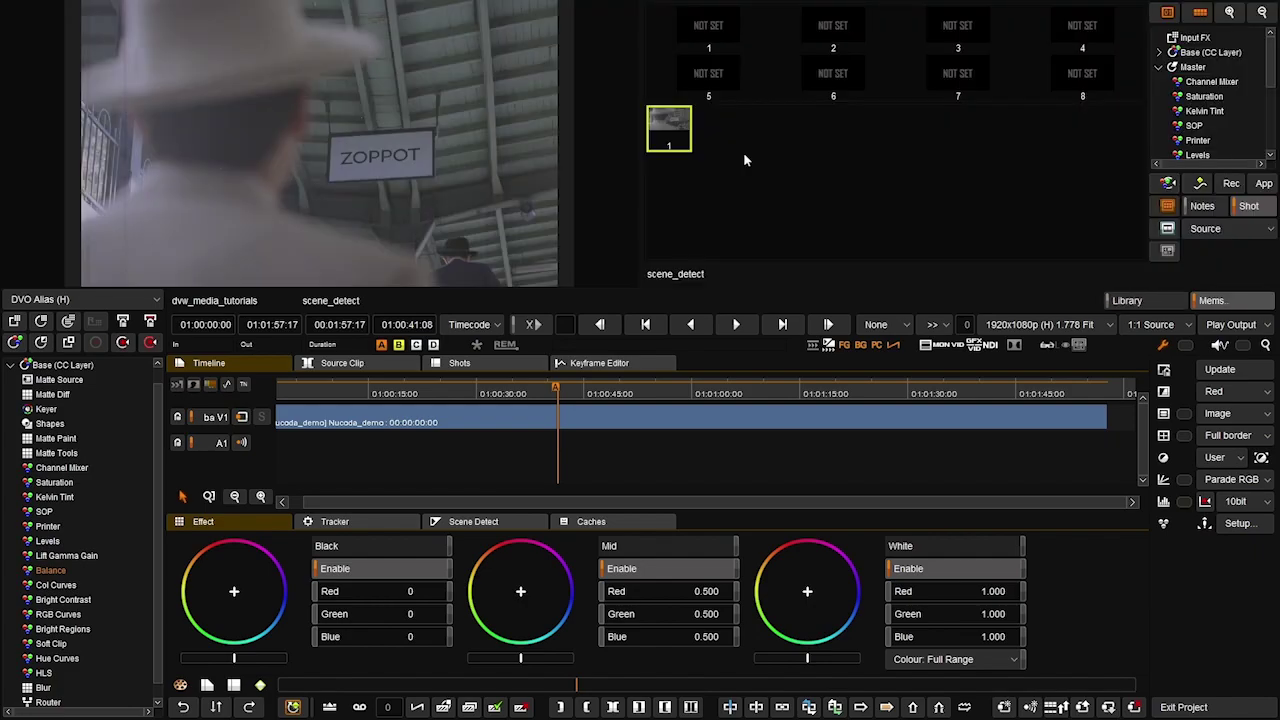
{"action": "left_click", "coordinate": [1237, 302]}
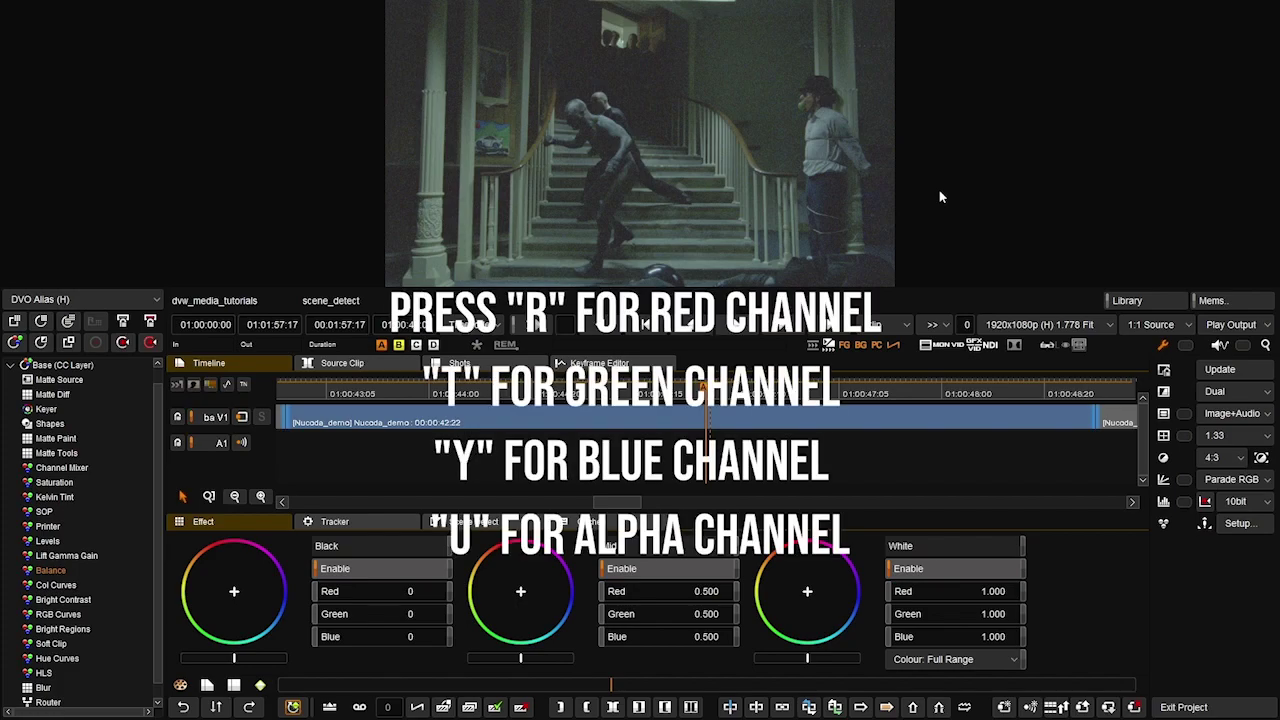
Step: View the red, green, blue and alpha channels of the staircase shot in turn, returning to full colour after each
{"action": "key", "text": "r"}
{"action": "key", "text": "r"}
{"action": "key", "text": "t"}
{"action": "key", "text": "t"}
{"action": "key", "text": "y"}
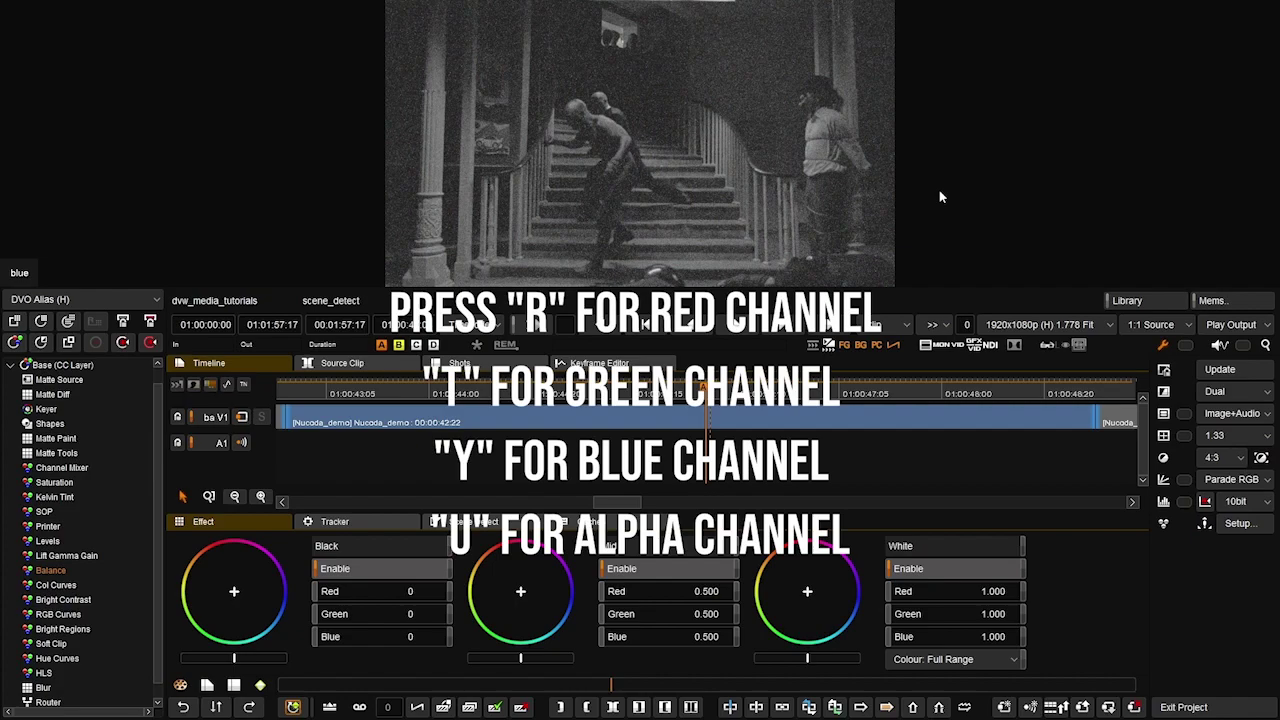
{"action": "key", "text": "y"}
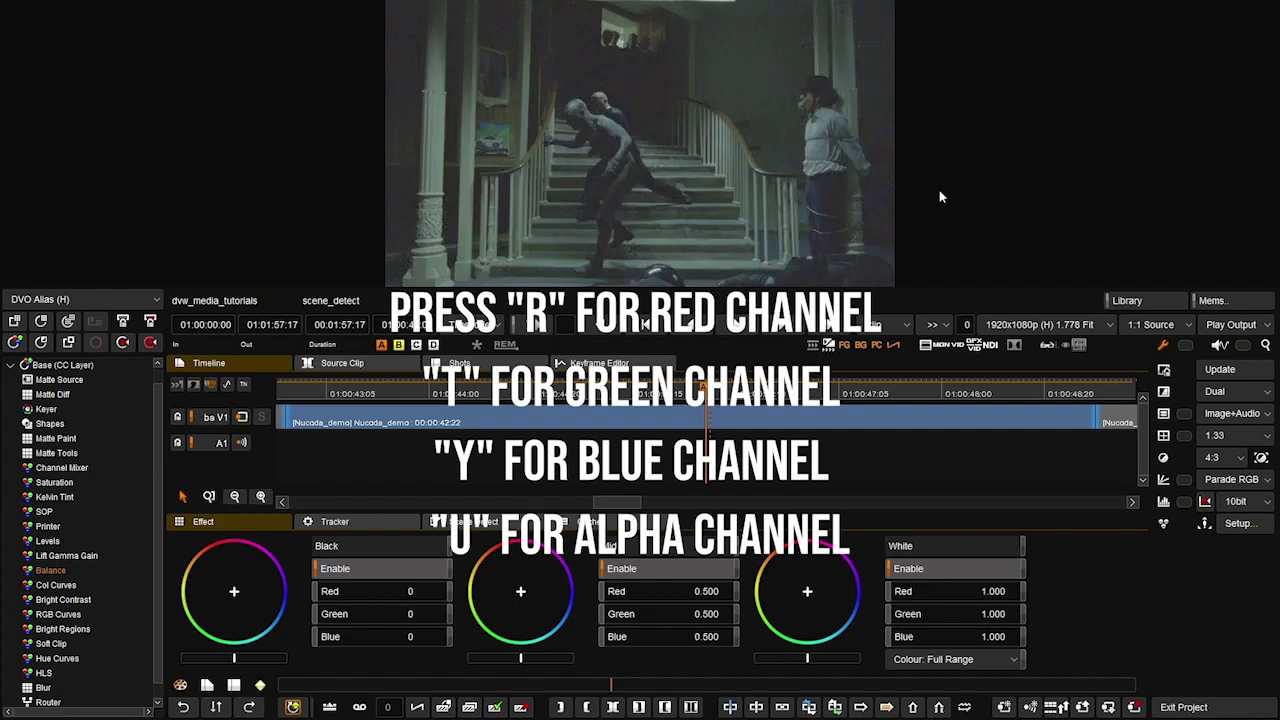
{"action": "key", "text": "u"}
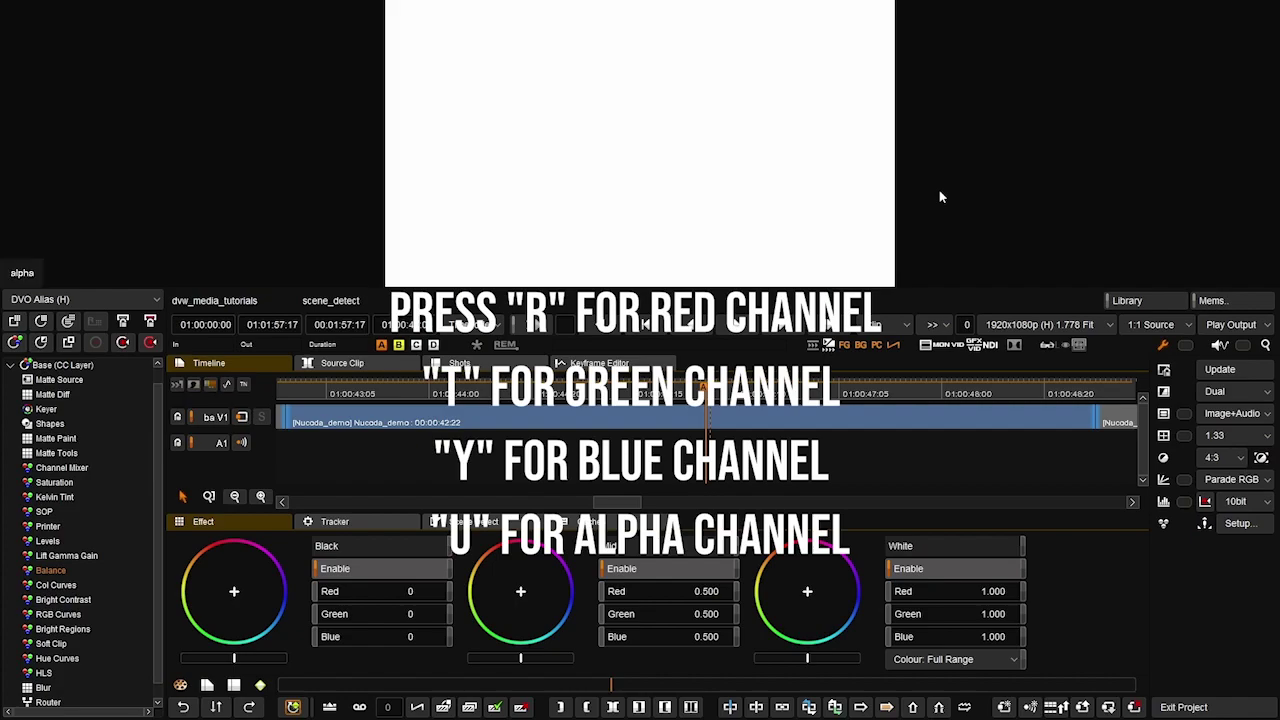
{"action": "key", "text": "u"}
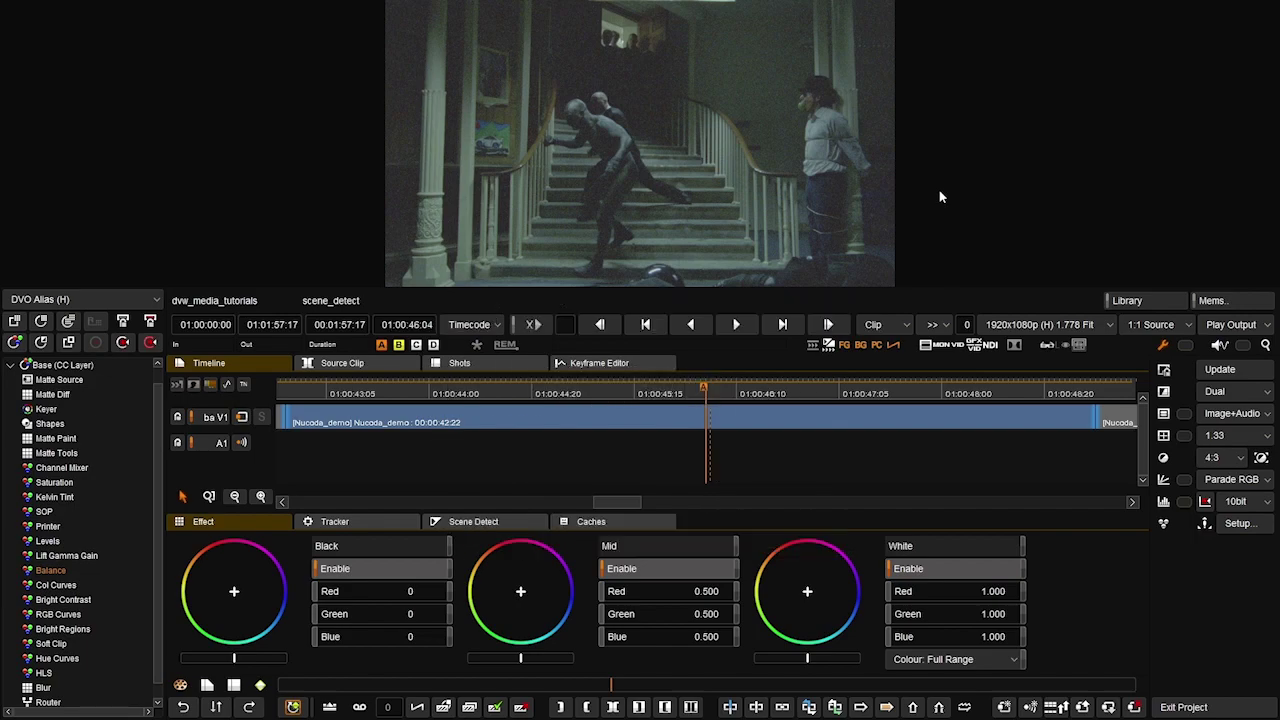
{"action": "key", "text": "shift+r"}
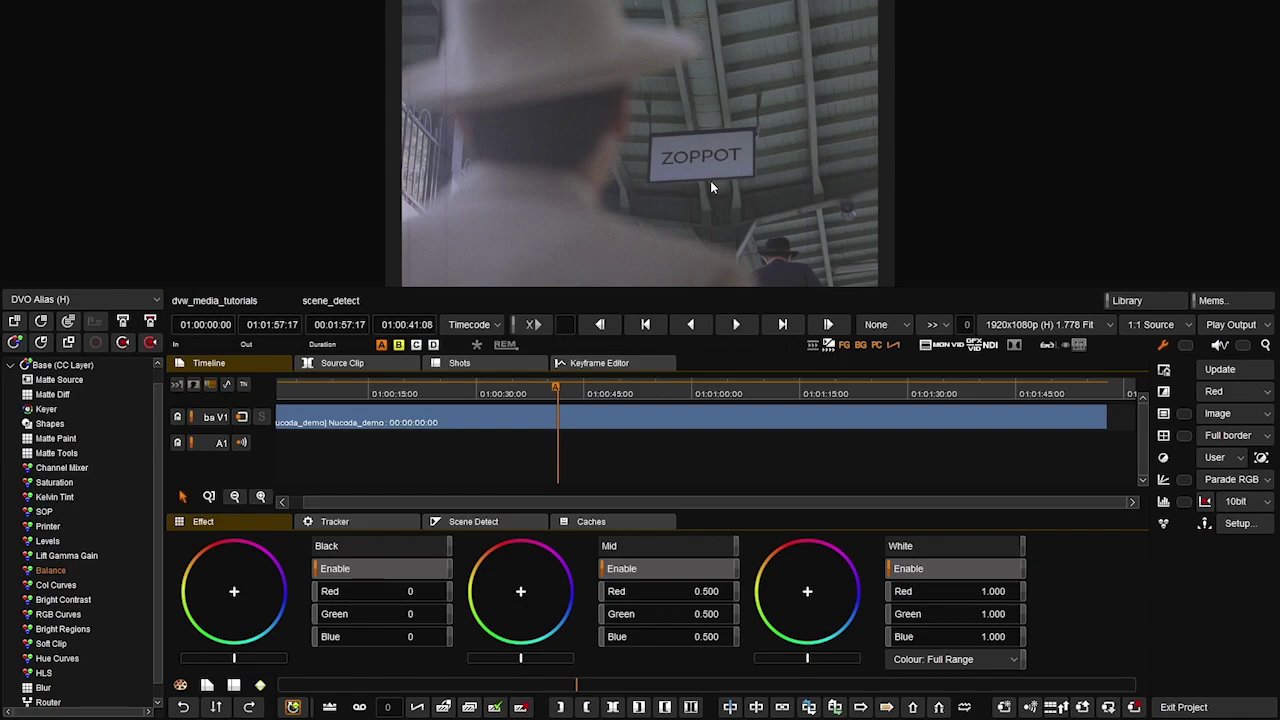
Step: Start background scene detection on the scene_detect composition and bring up the colour options in the Scene Detect settings
{"action": "left_click", "coordinate": [828, 345]}
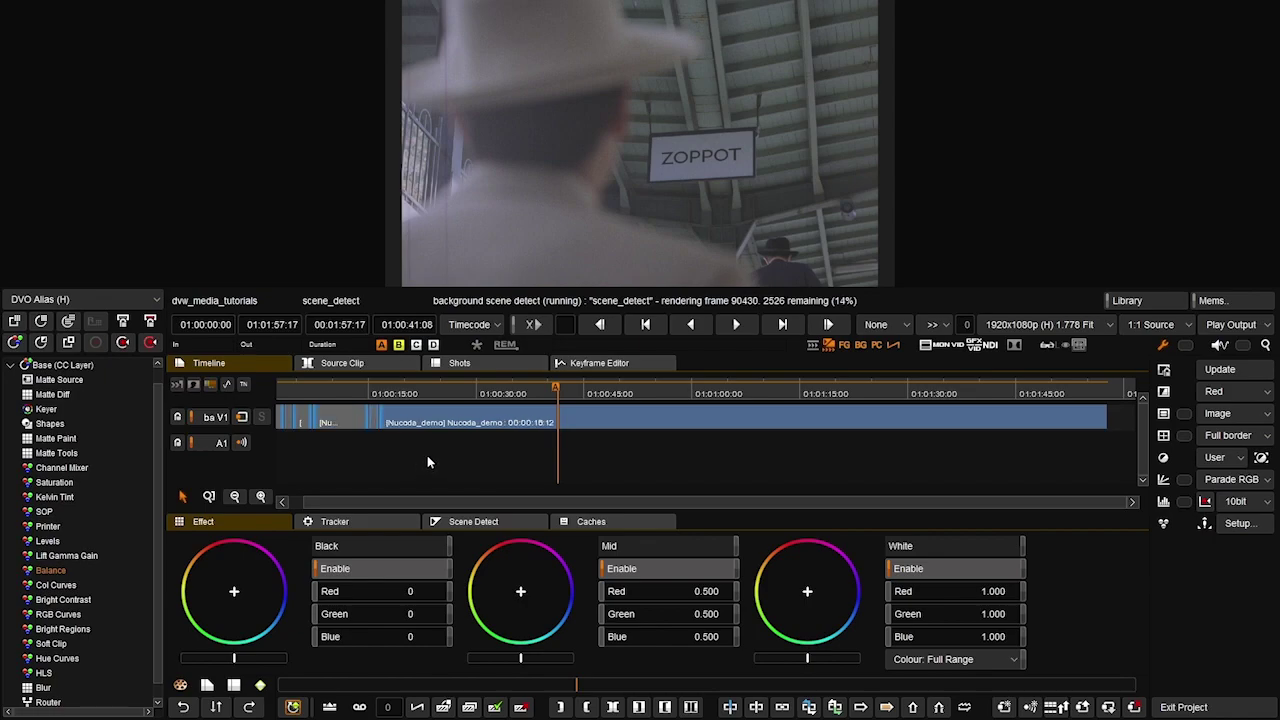
{"action": "left_click", "coordinate": [485, 523]}
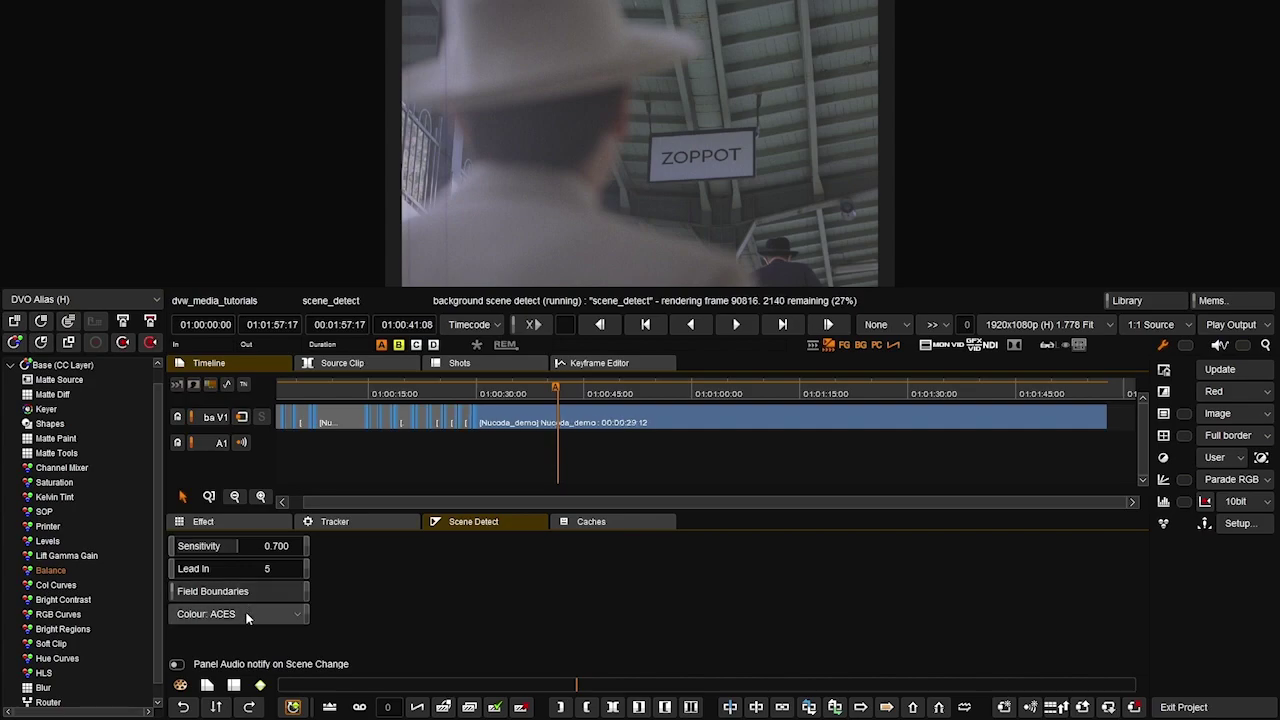
{"action": "left_click", "coordinate": [247, 618]}
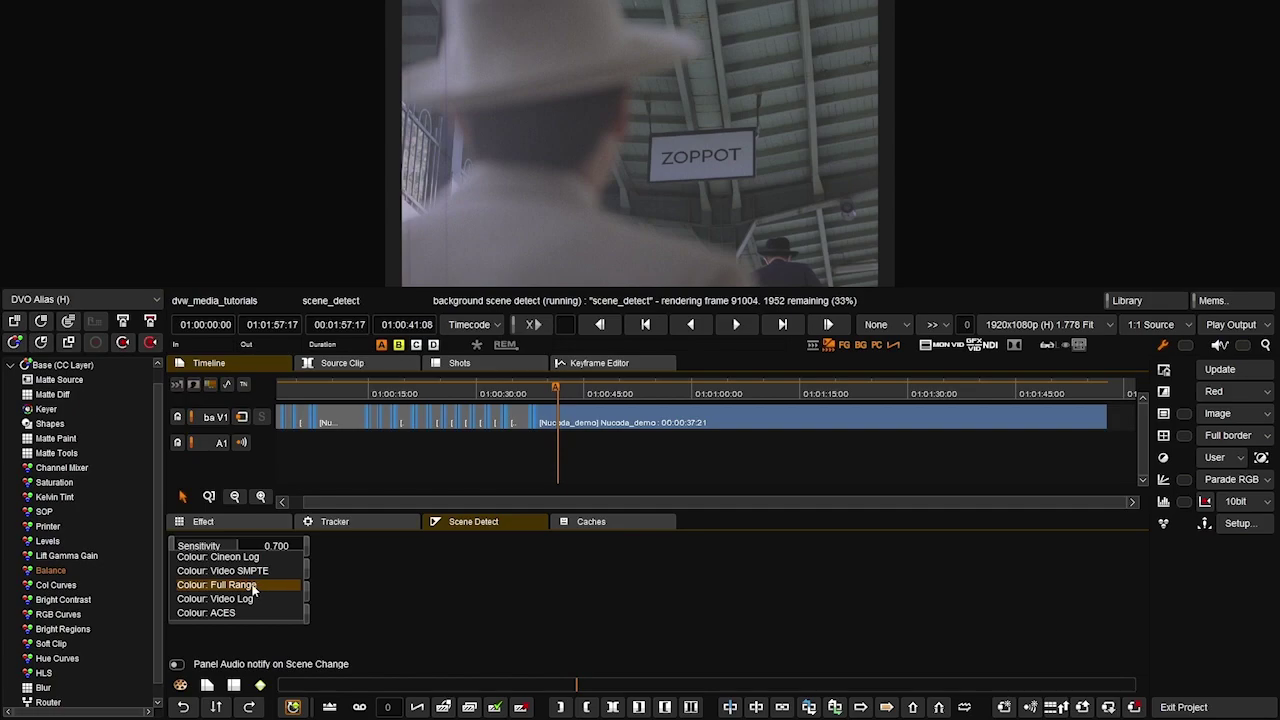
{"action": "left_click", "coordinate": [254, 586]}
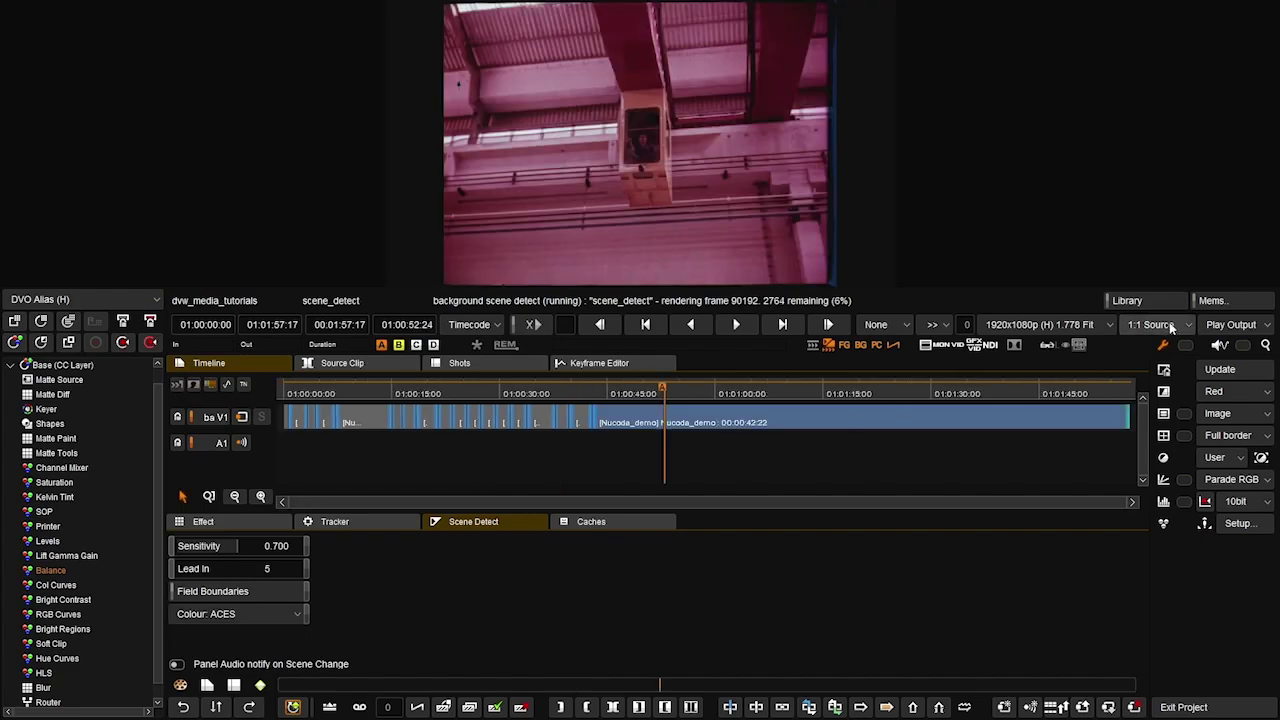
Step: Display the scene_detect shots in the Mems view by Event and look through their thumbnails
{"action": "left_click", "coordinate": [1235, 301]}
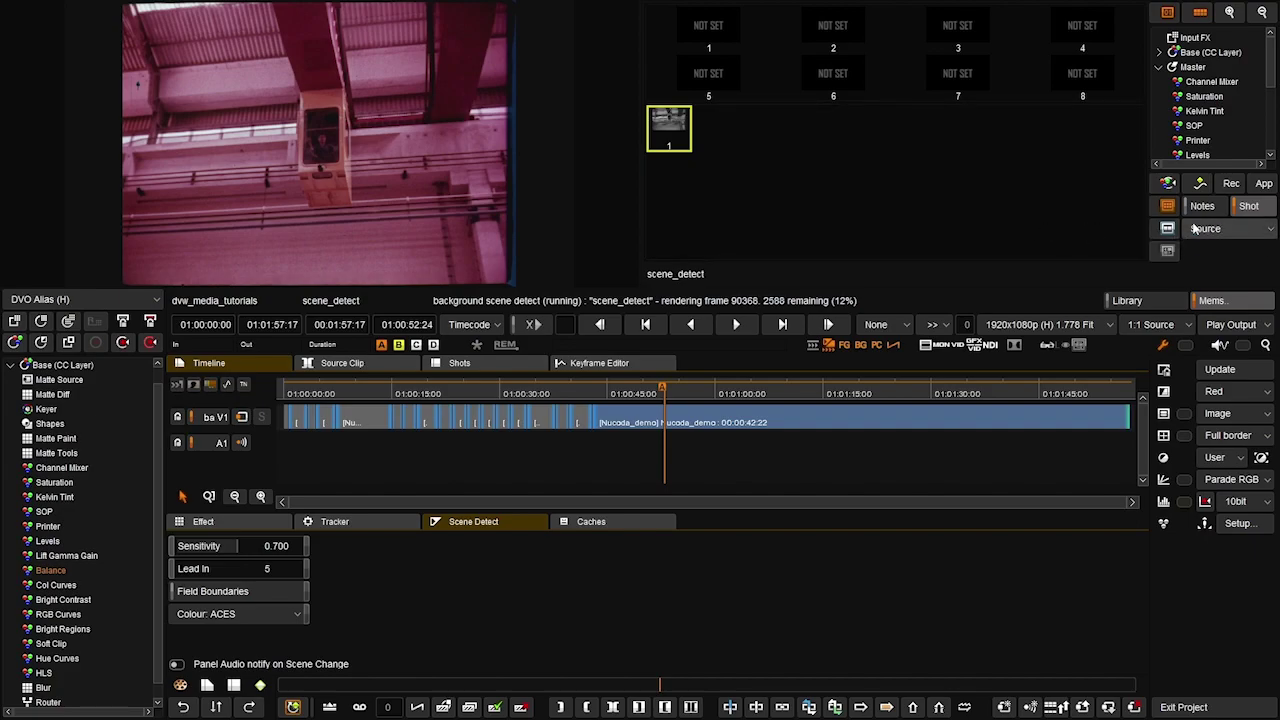
{"action": "left_click", "coordinate": [1213, 230]}
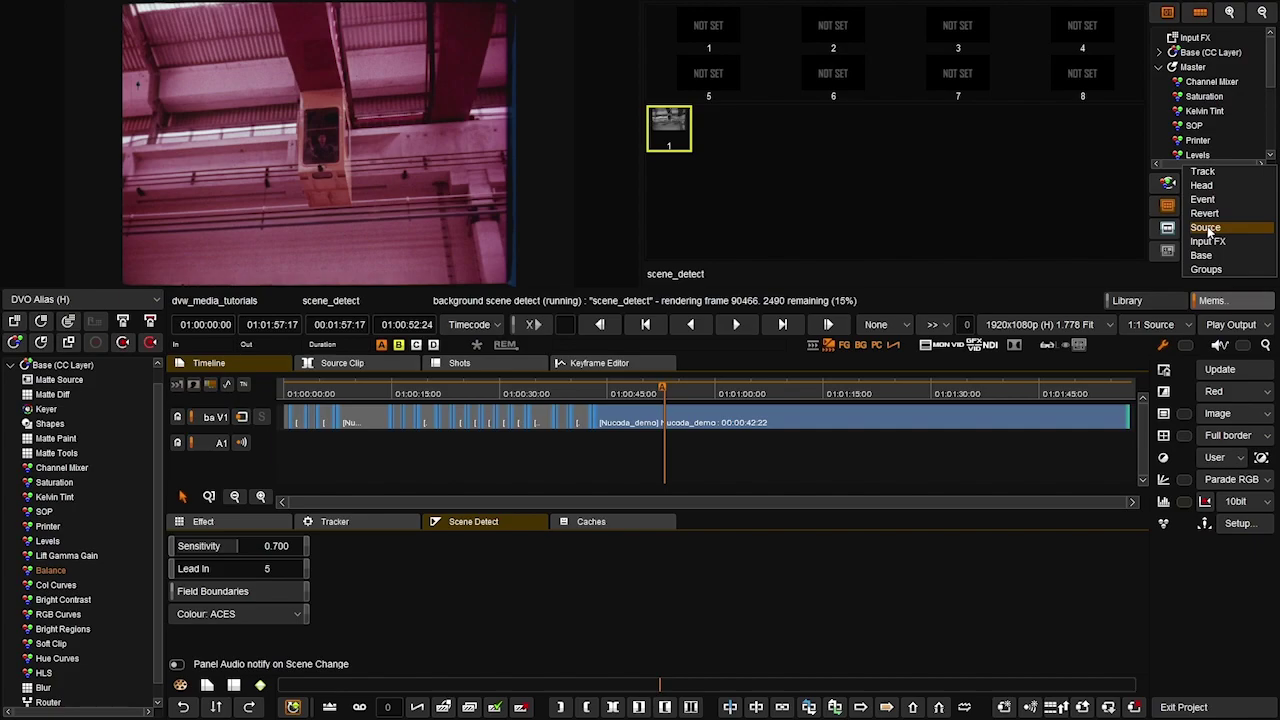
{"action": "left_click", "coordinate": [1217, 204]}
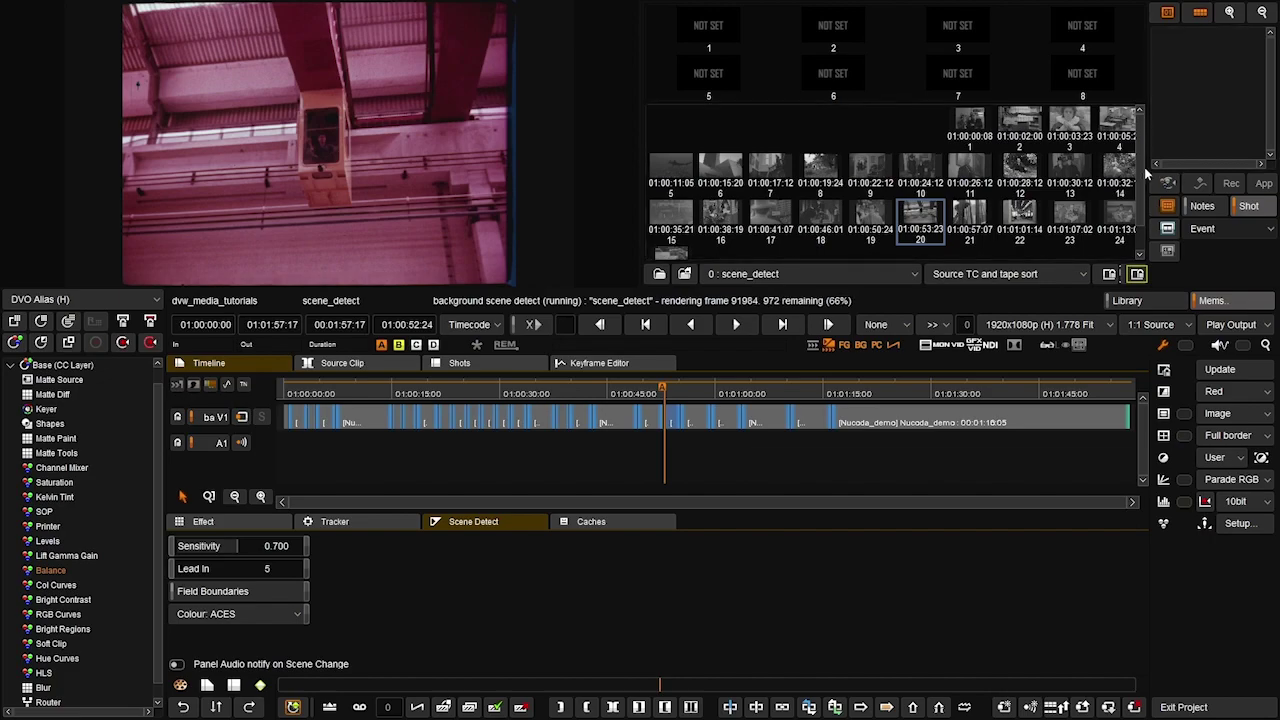
{"action": "scroll", "coordinate": [1141, 190], "scroll_direction": "down", "scroll_amount": 1}
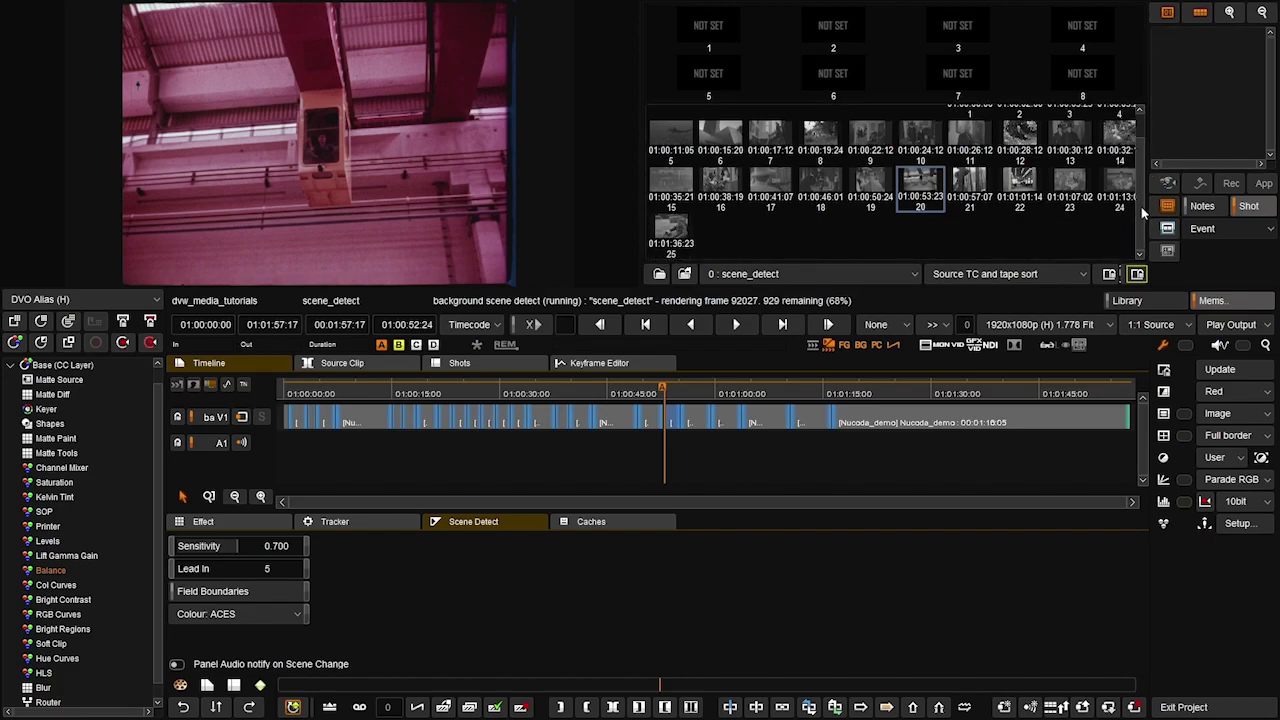
Step: Switch the Mems view's shot display to Track, to Head, and back to Event
{"action": "left_click", "coordinate": [1238, 230]}
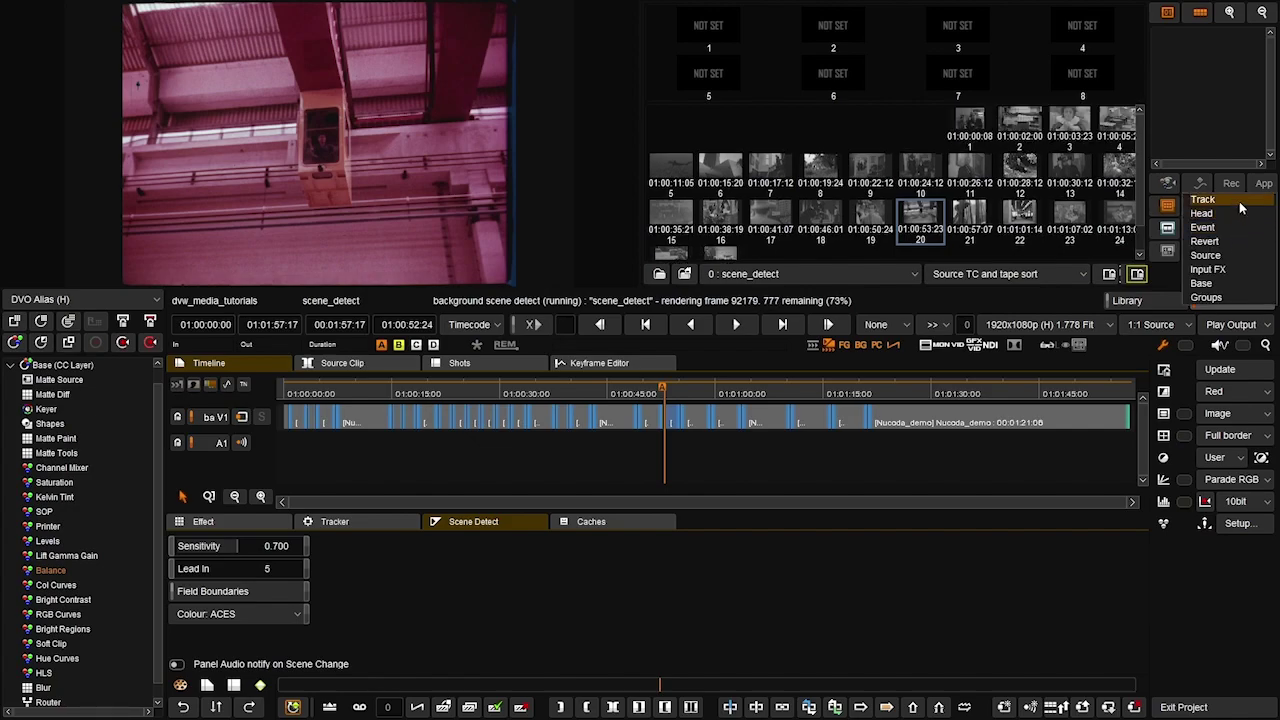
{"action": "left_click", "coordinate": [1238, 201]}
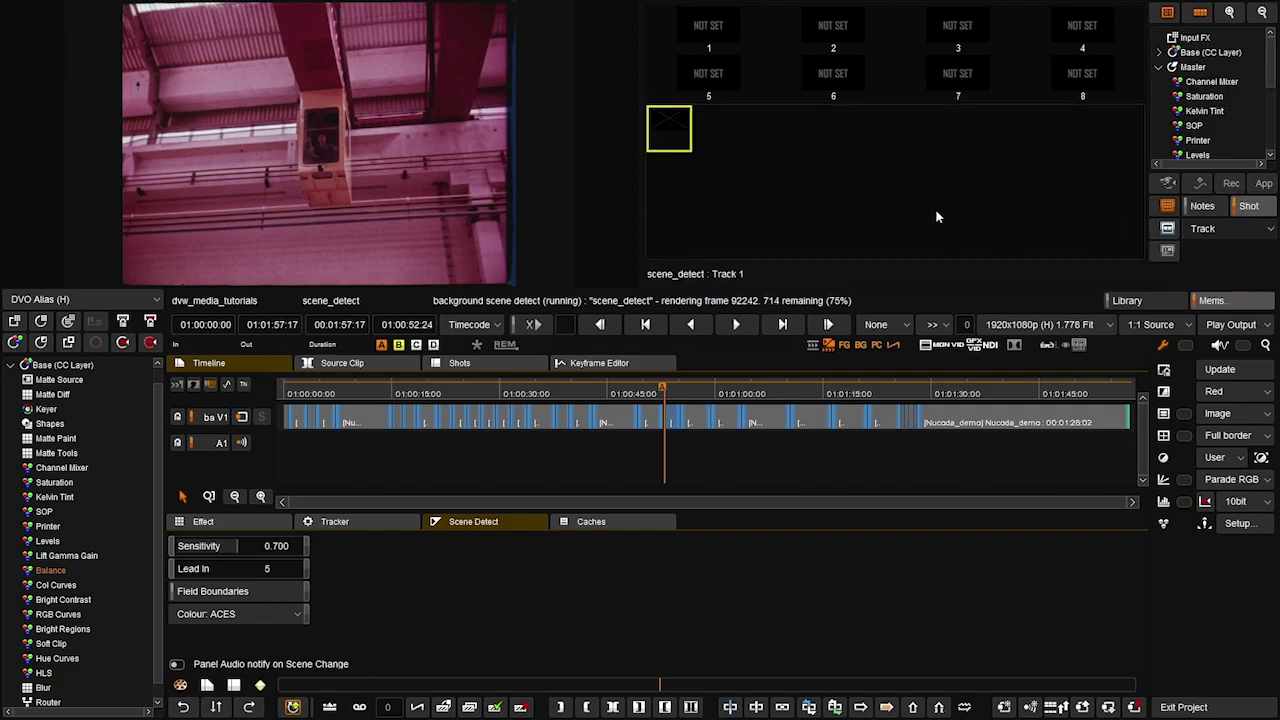
{"action": "left_click", "coordinate": [1226, 229]}
{"action": "left_click", "coordinate": [1226, 243]}
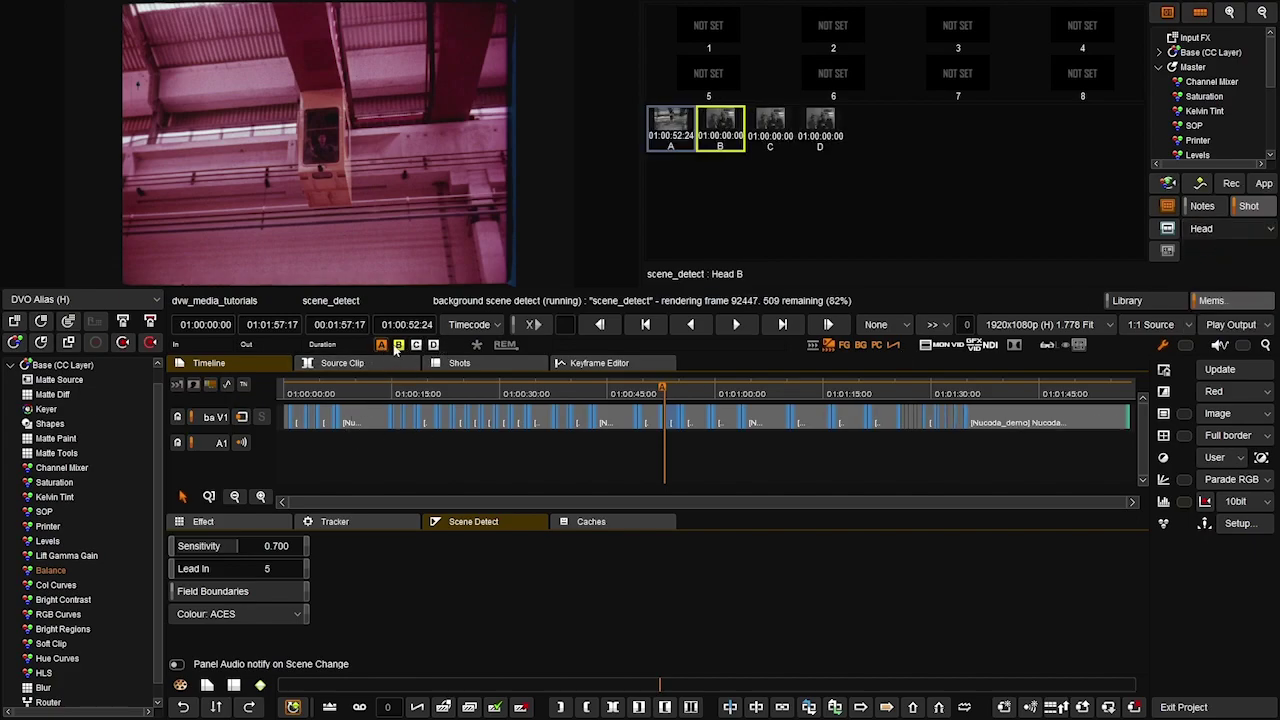
{"action": "left_click", "coordinate": [1255, 231]}
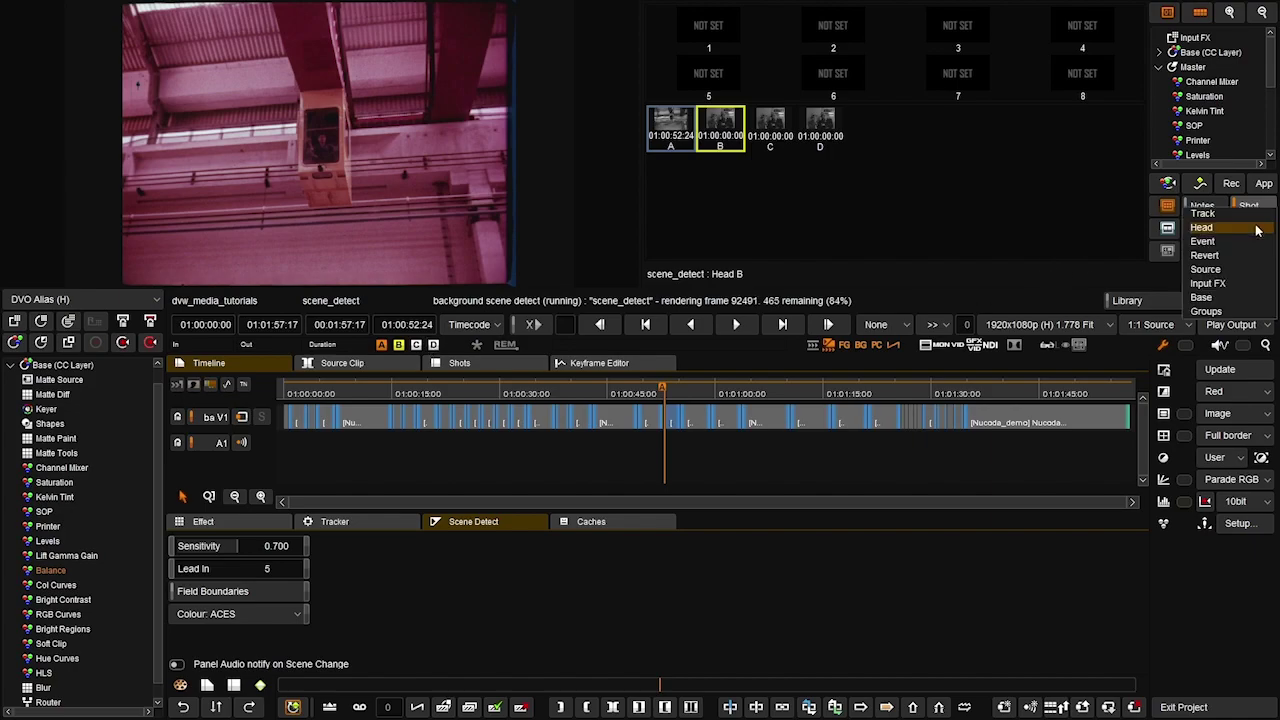
{"action": "left_click", "coordinate": [1211, 240]}
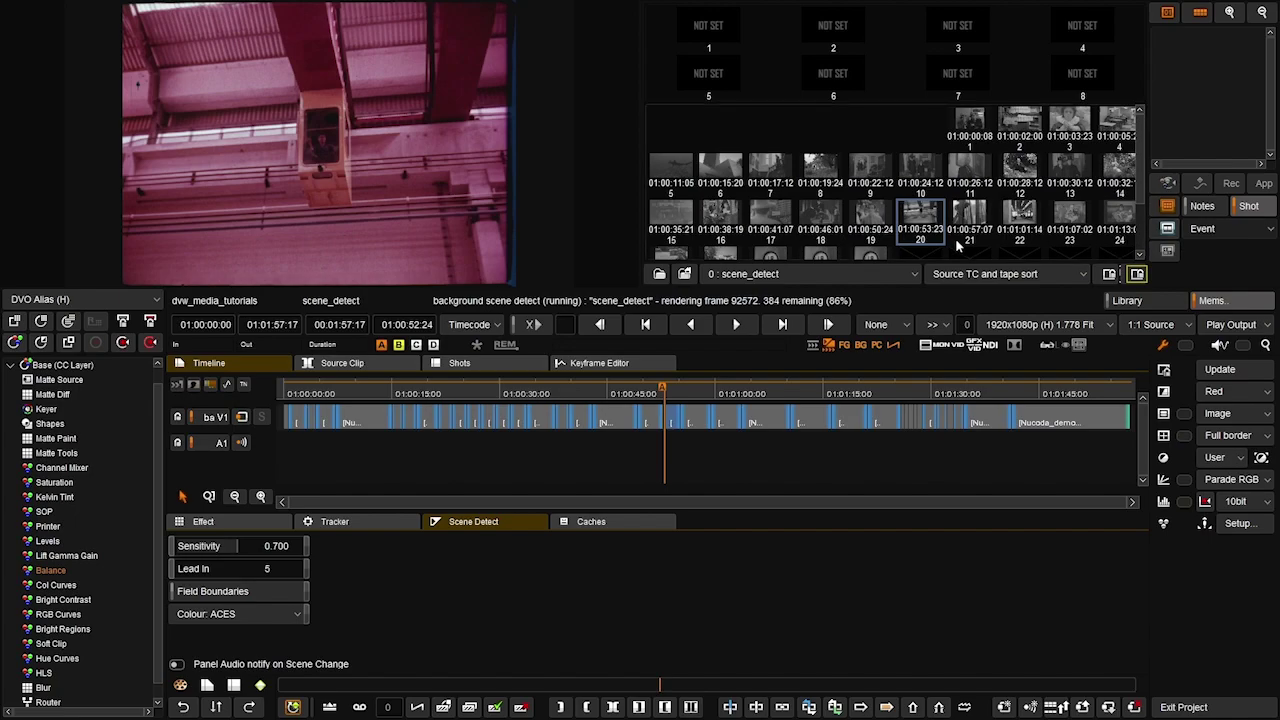
Step: Switch the Mems shot display to Source, Input FX and back to Event, and close the Mems view
{"action": "left_click", "coordinate": [1255, 230]}
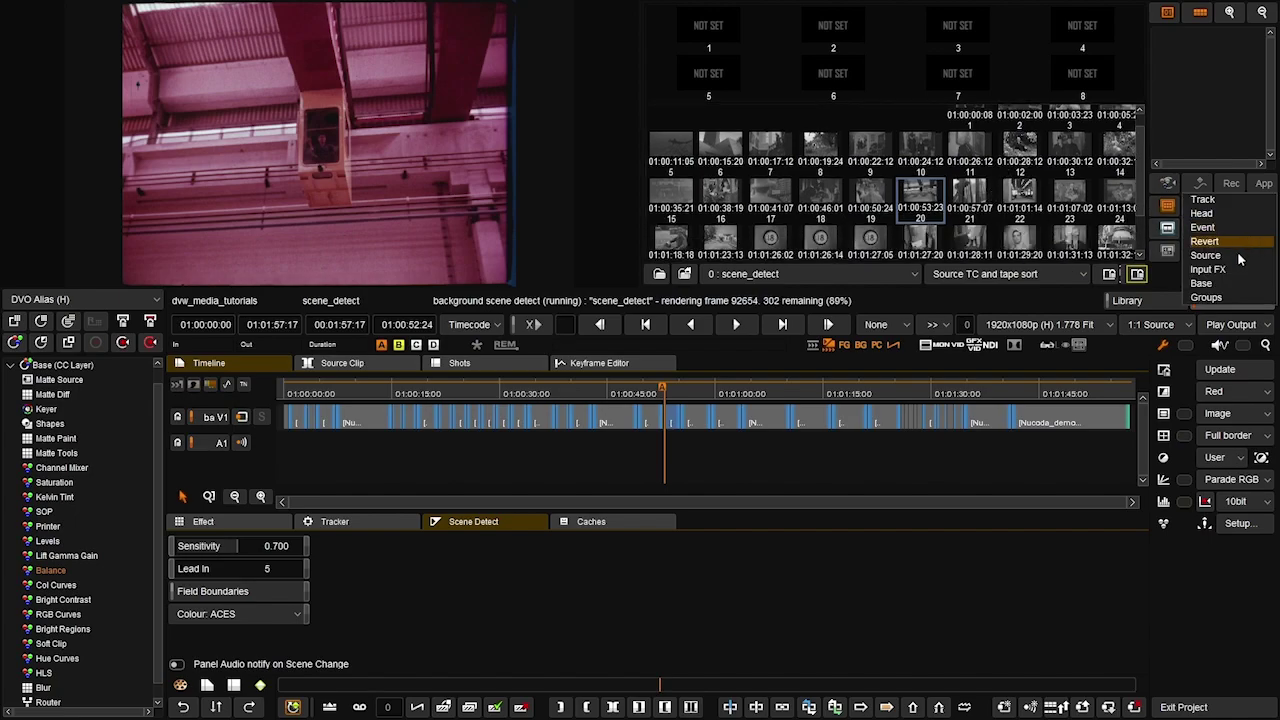
{"action": "left_click", "coordinate": [1231, 257]}
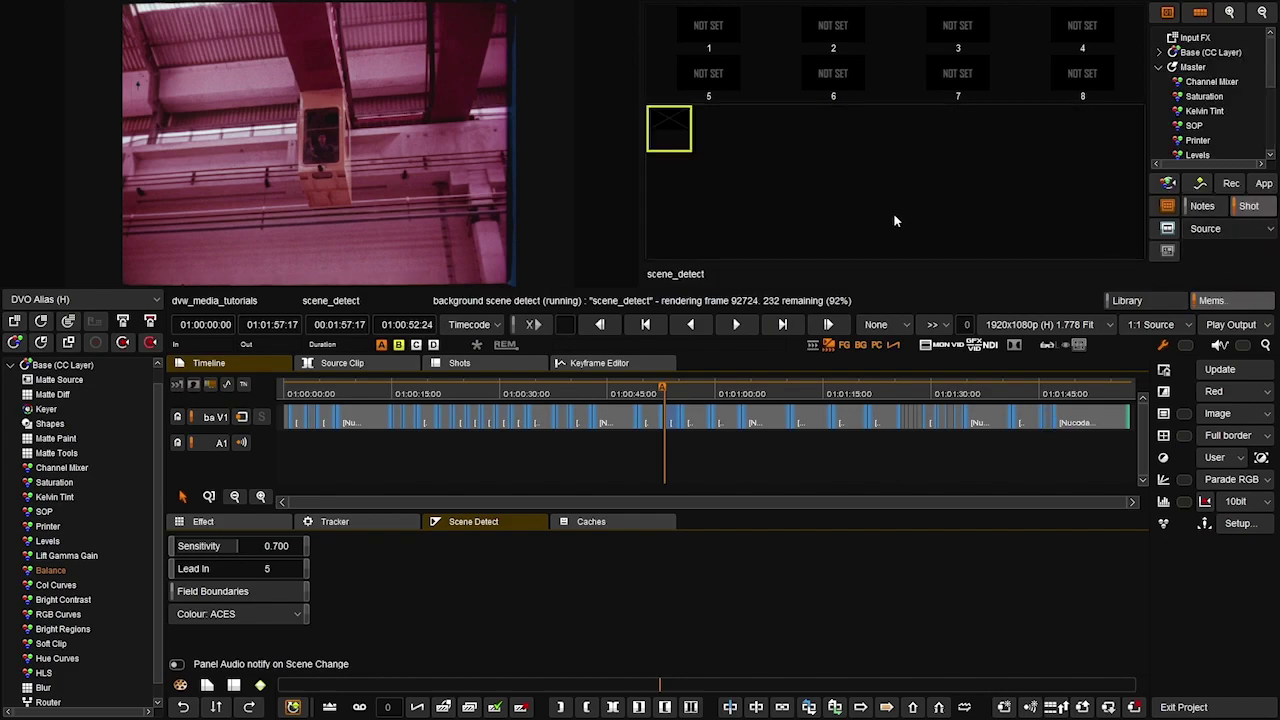
{"action": "left_click", "coordinate": [1240, 234]}
{"action": "left_click", "coordinate": [1240, 243]}
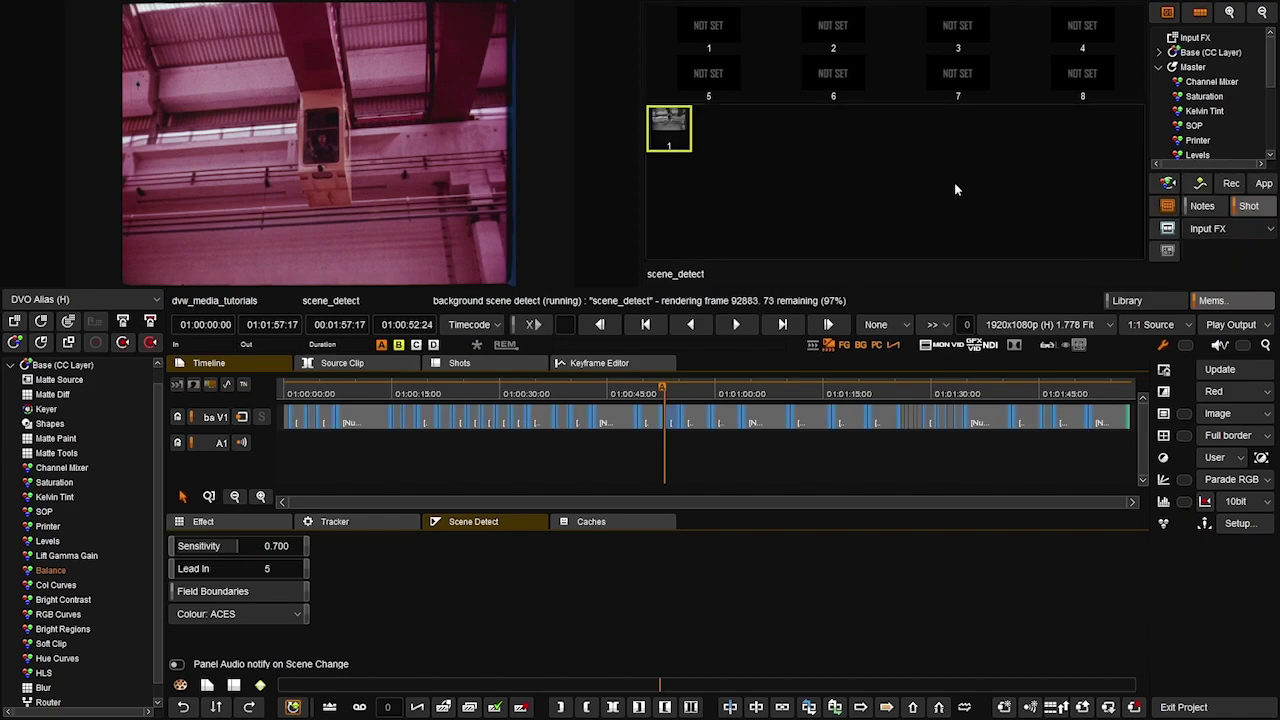
{"action": "left_click", "coordinate": [1222, 228]}
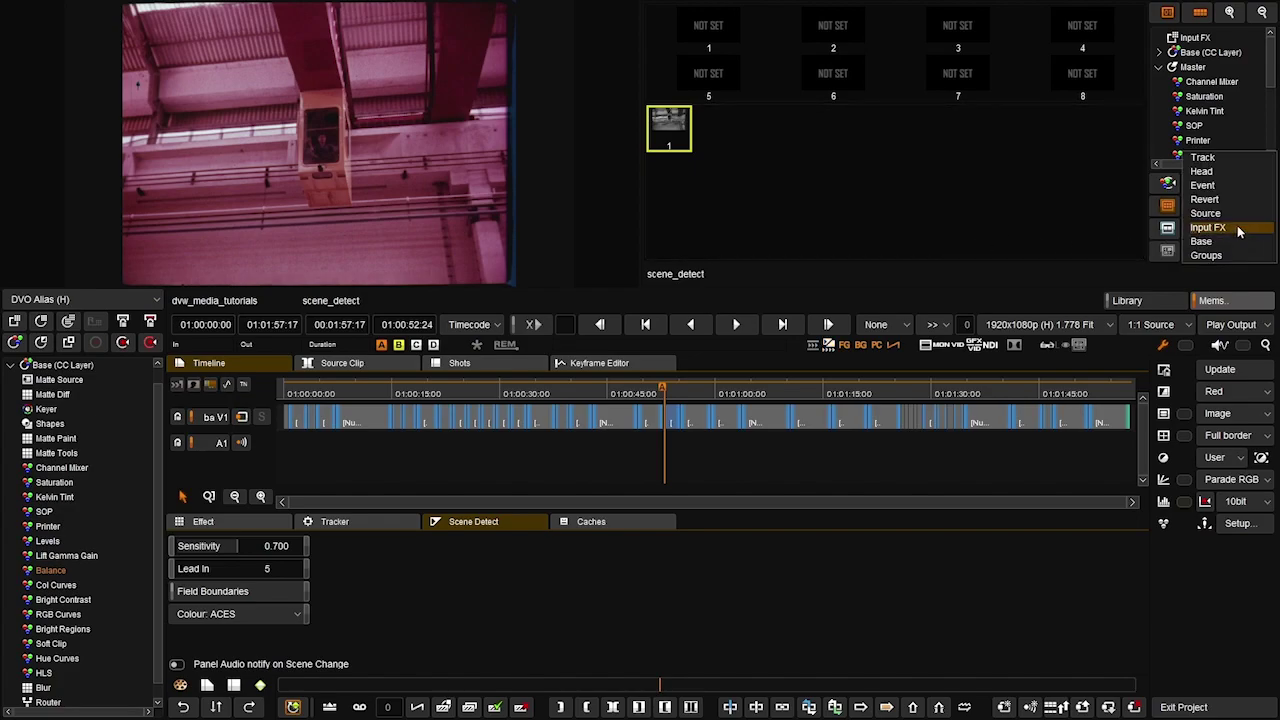
{"action": "left_click", "coordinate": [1229, 187]}
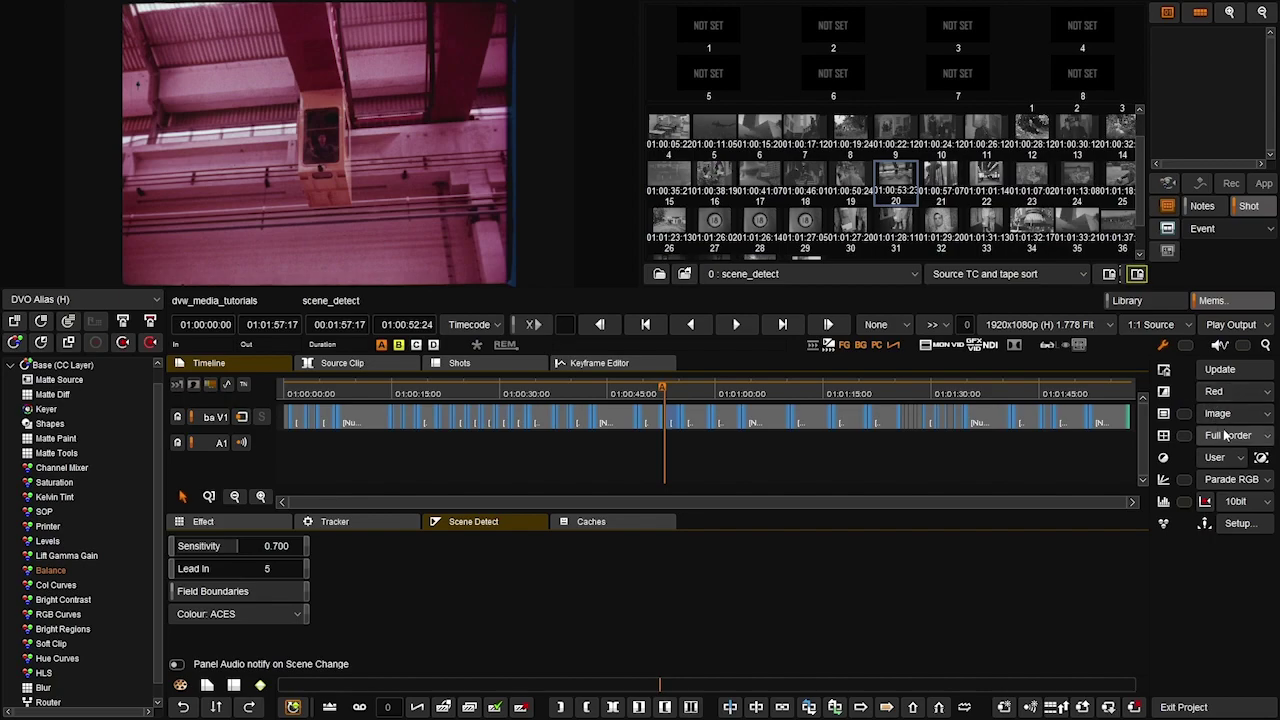
{"action": "left_click", "coordinate": [1236, 304]}
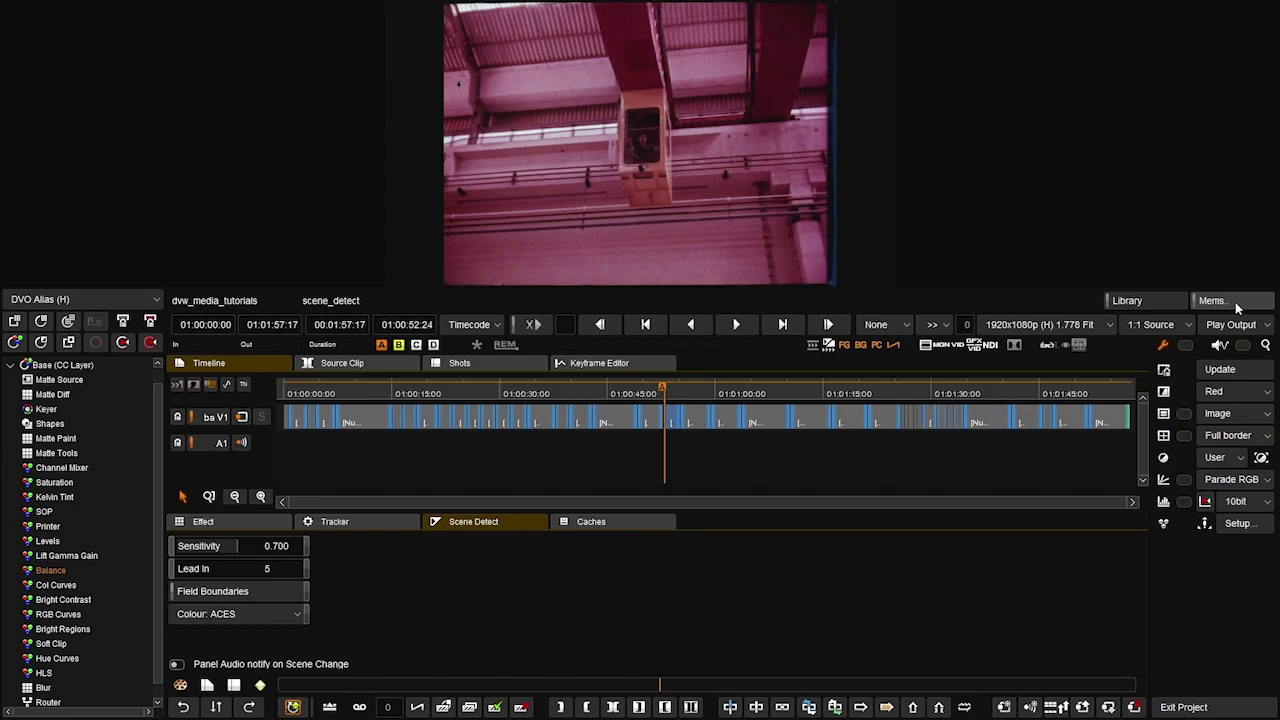
Step: Turn on the information overlay in the viewer, set it to File Location, and enlarge the image to read it
{"action": "left_click", "coordinate": [1165, 415]}
{"action": "left_click", "coordinate": [1226, 414]}
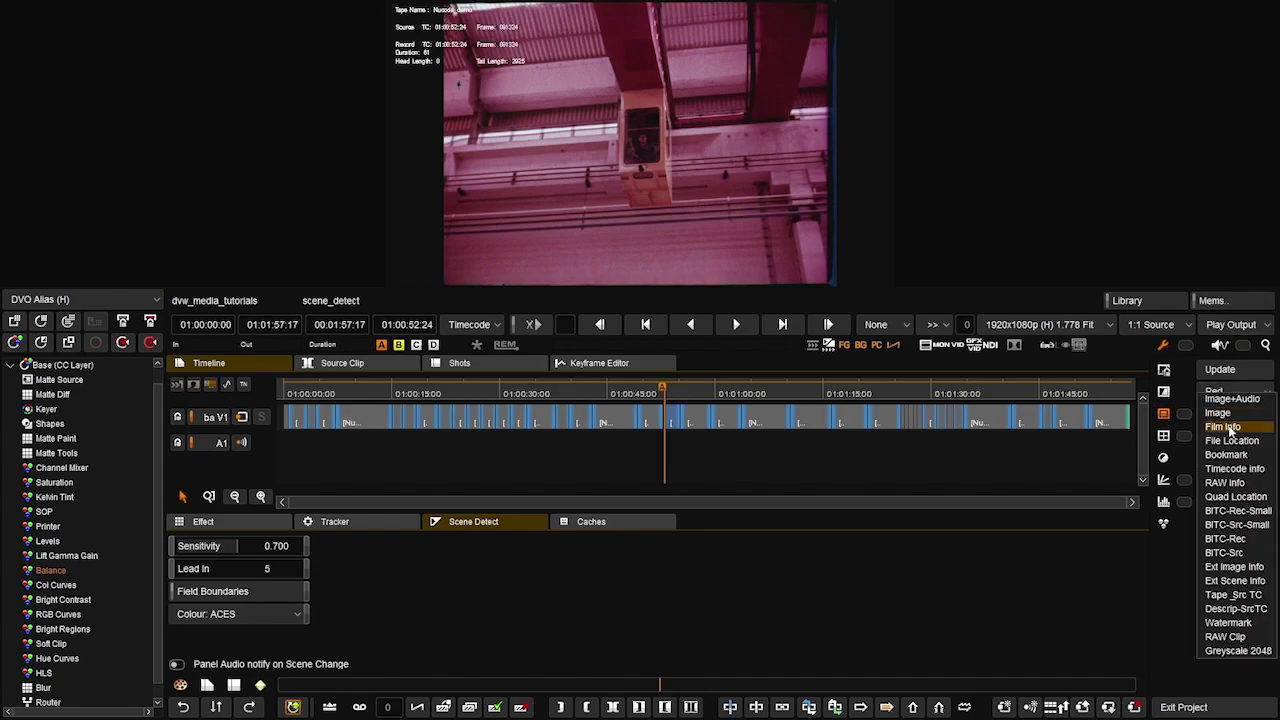
{"action": "left_click", "coordinate": [1232, 441]}
{"action": "scroll", "coordinate": [590, 180], "scroll_direction": "up", "scroll_amount": 5}
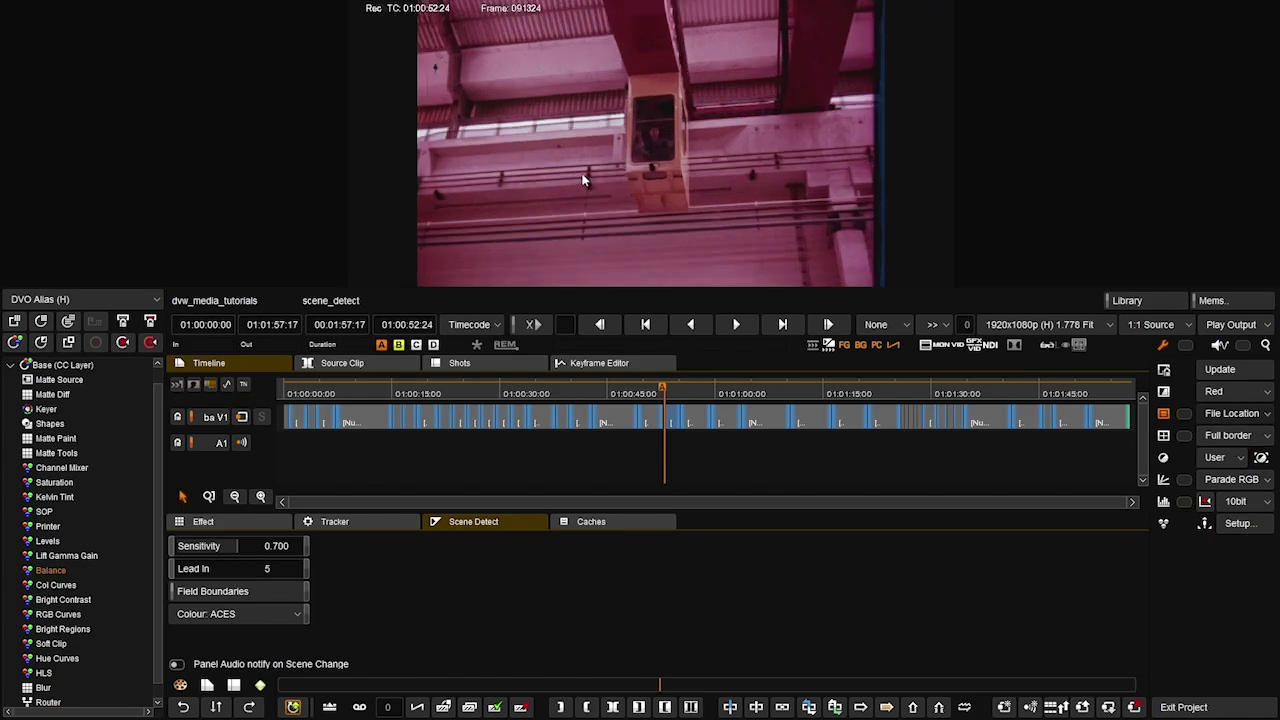
{"action": "scroll", "coordinate": [553, 114], "scroll_direction": "down", "scroll_amount": 5}
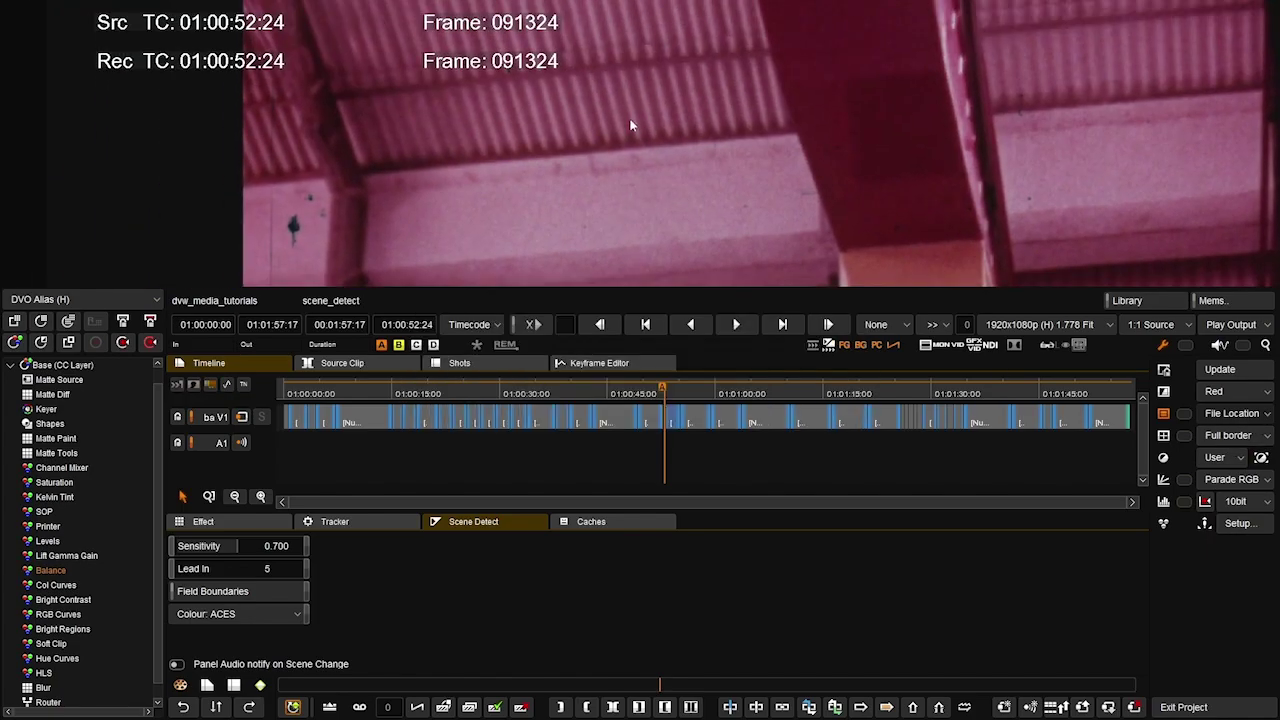
{"action": "scroll", "coordinate": [695, 177], "scroll_direction": "down", "scroll_amount": 3}
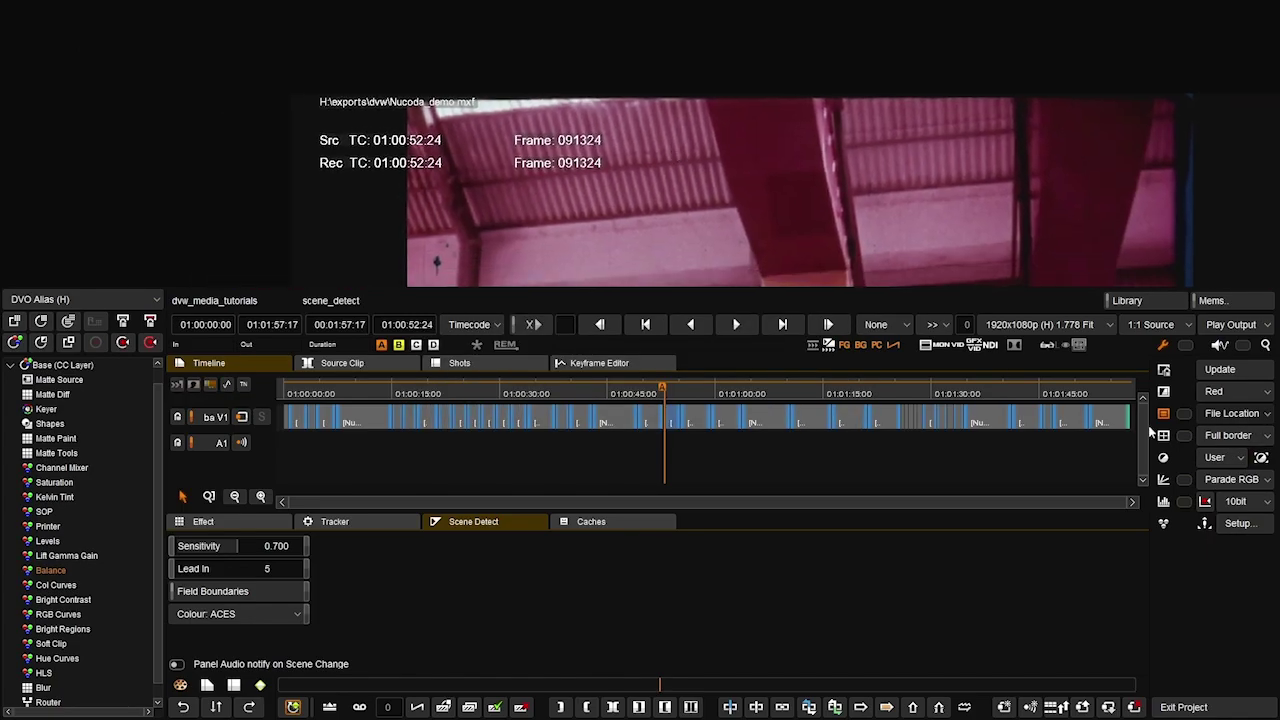
Step: Change the viewer's information overlay to Image, and to Image+Audio
{"action": "left_click", "coordinate": [1264, 417]}
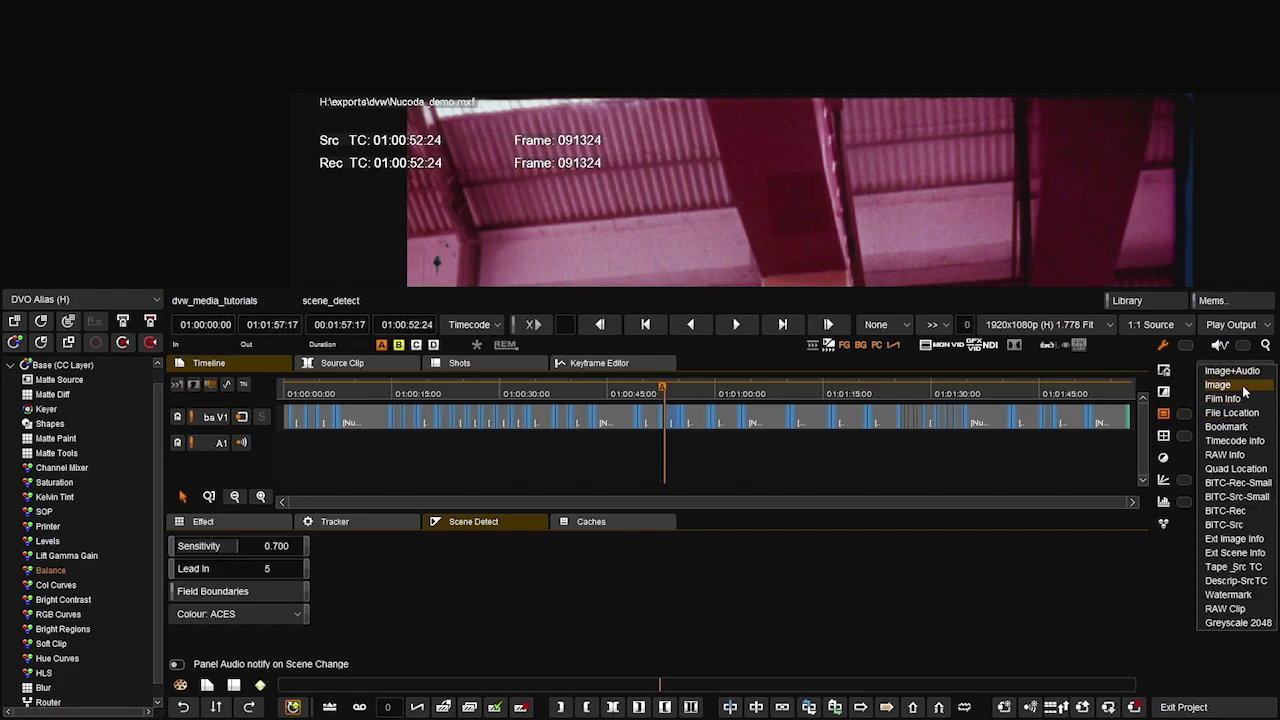
{"action": "left_click", "coordinate": [1245, 391]}
{"action": "left_click", "coordinate": [1245, 413]}
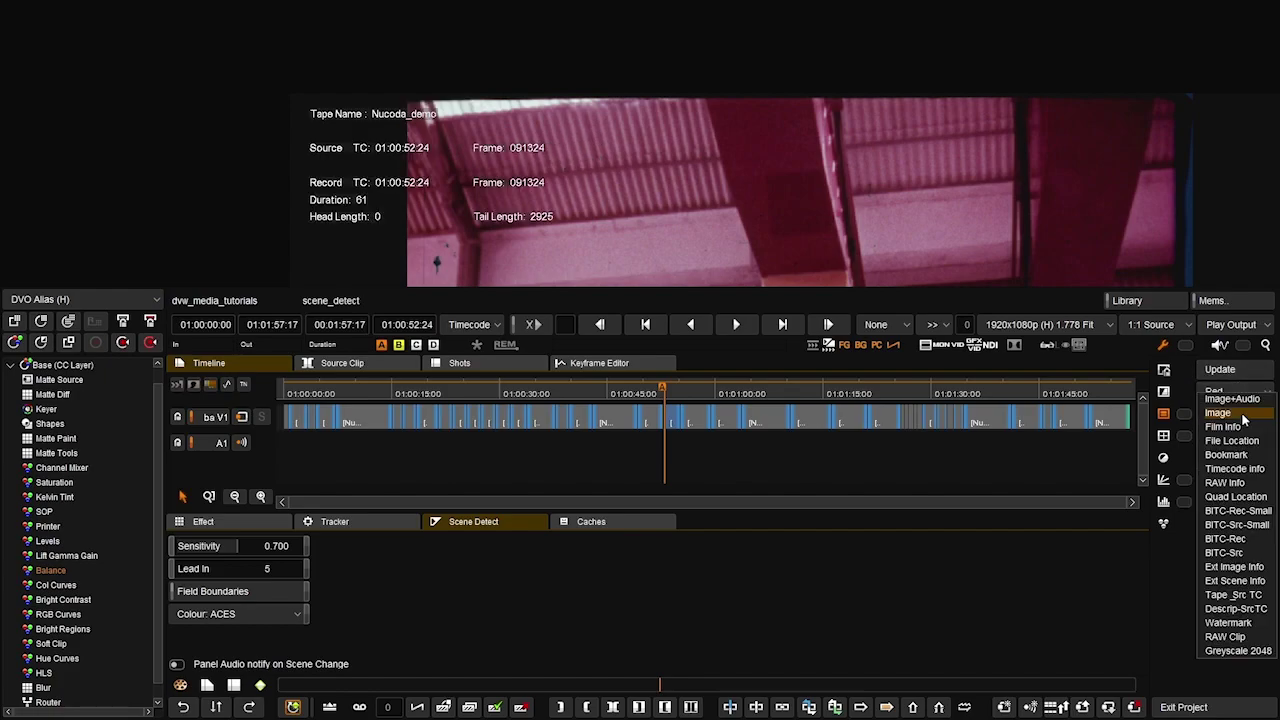
{"action": "left_click", "coordinate": [1232, 398]}
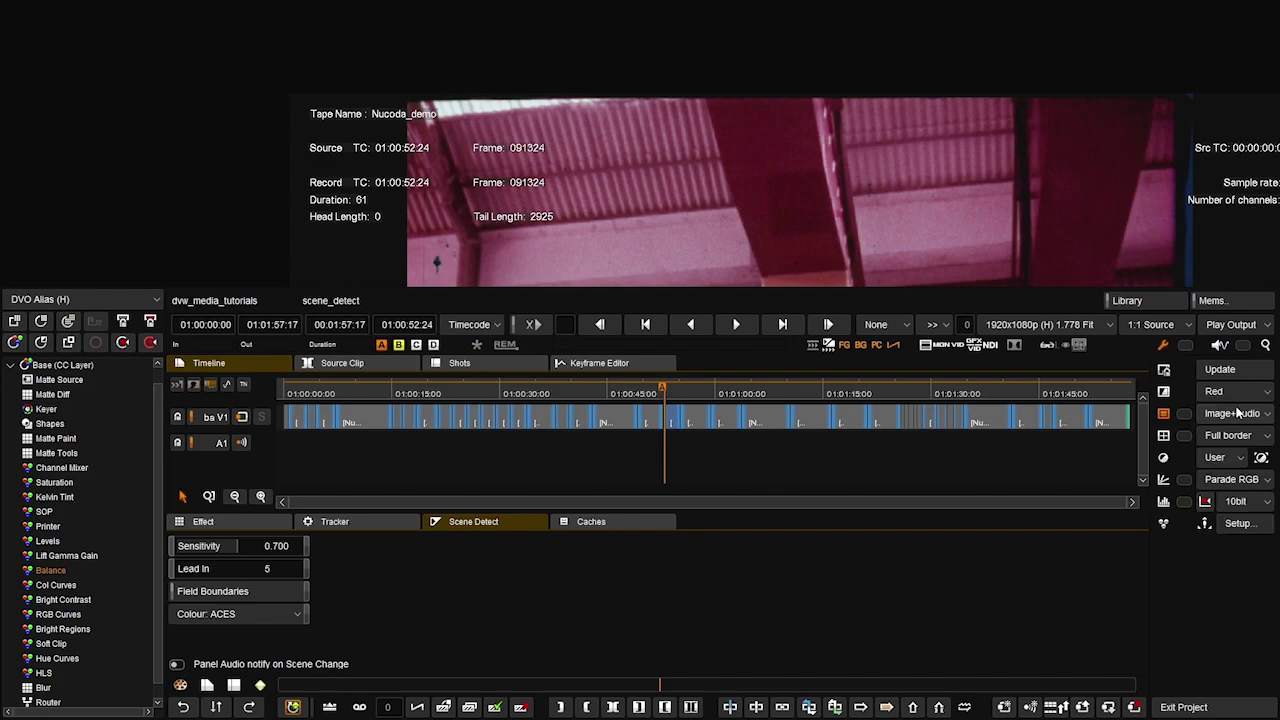
Step: Read the Image+Audio information overlay in the viewer, and turn the information overlay off
{"action": "scroll", "coordinate": [791, 172], "scroll_direction": "down", "scroll_amount": 3}
{"action": "scroll", "coordinate": [737, 168], "scroll_direction": "up", "scroll_amount": 2}
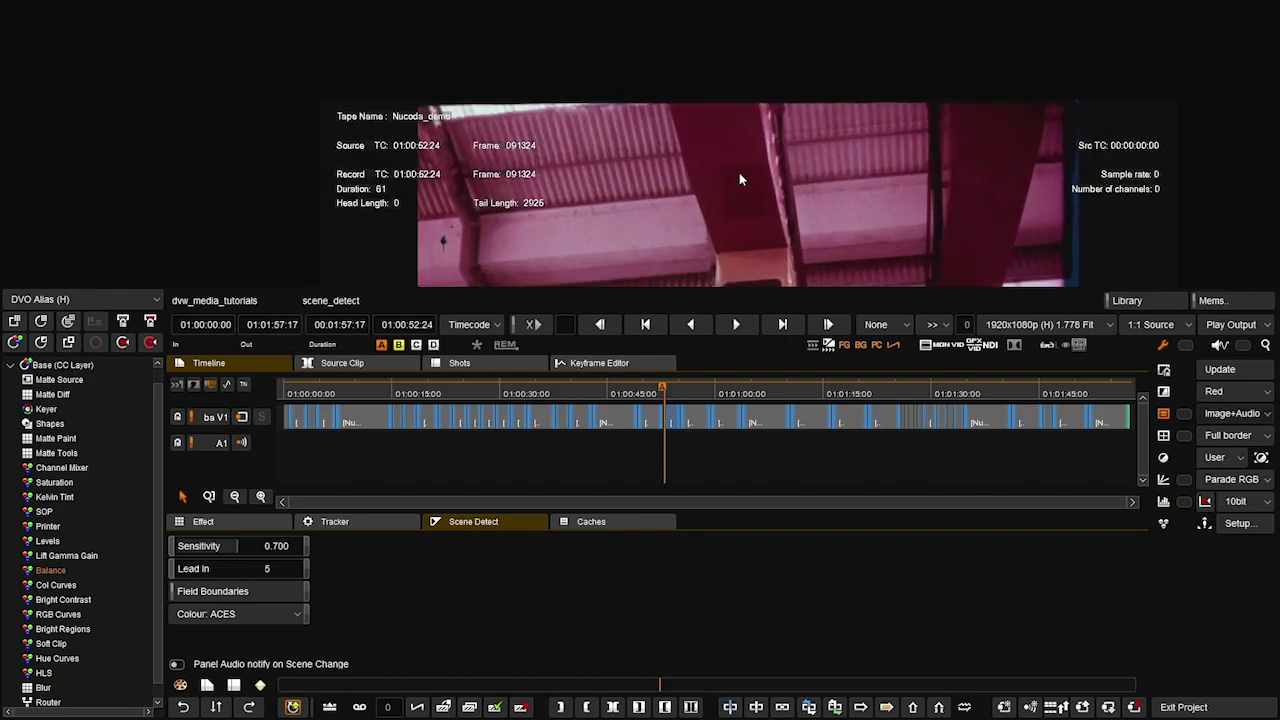
{"action": "scroll", "coordinate": [726, 177], "scroll_direction": "up", "scroll_amount": 1}
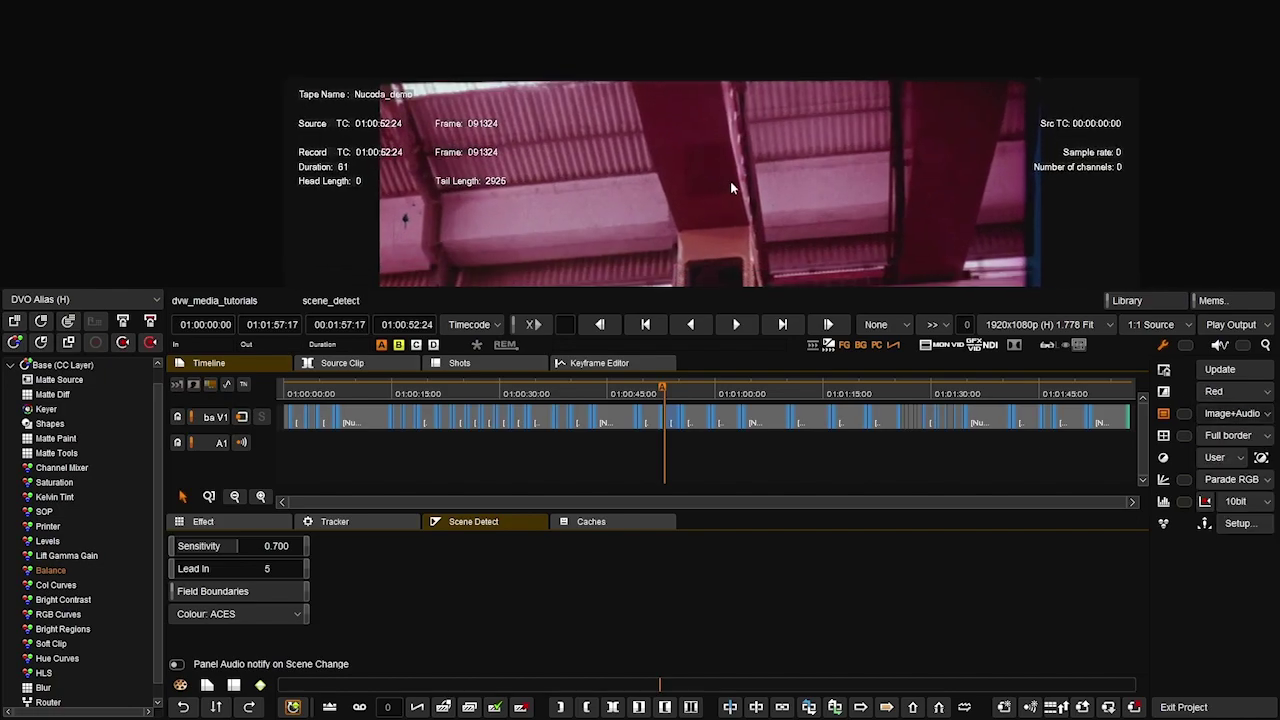
{"action": "left_click", "coordinate": [1163, 413]}
Step: Turn on the viewer's full border grid overlay, change the grid to 1.33, and turn it off again
{"action": "left_click", "coordinate": [1163, 435]}
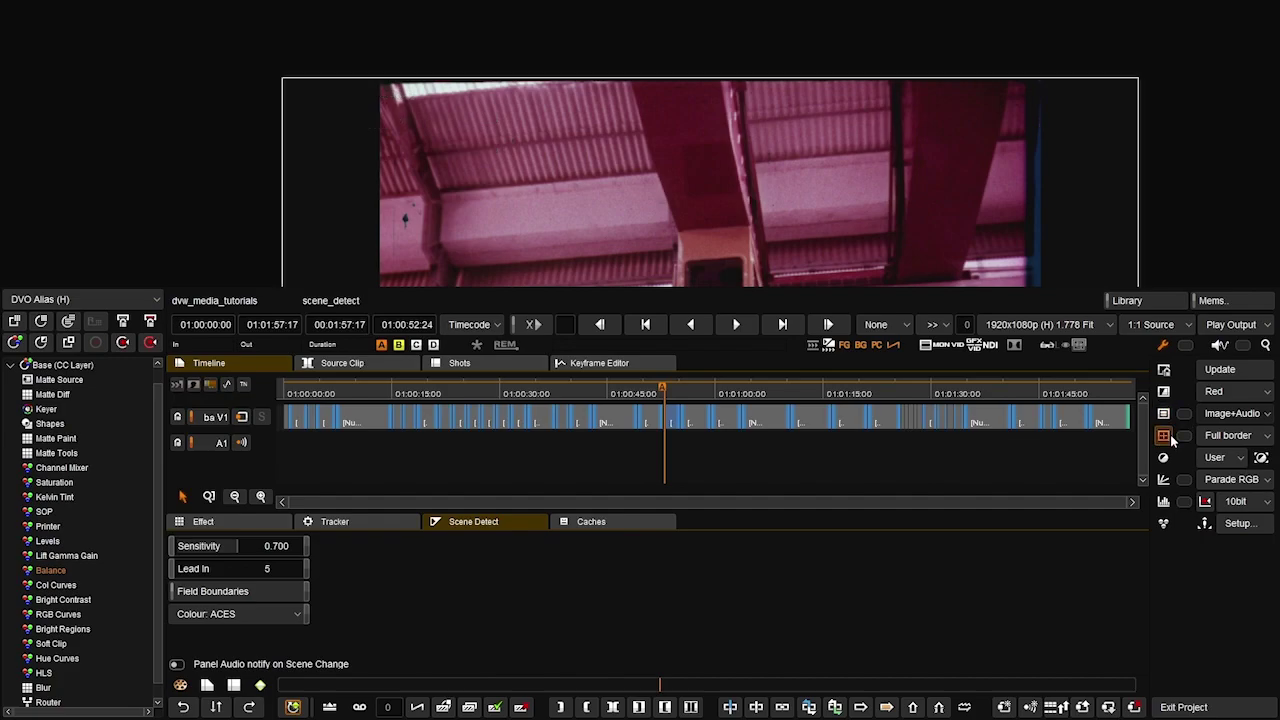
{"action": "scroll", "coordinate": [870, 195], "scroll_direction": "down", "scroll_amount": 4}
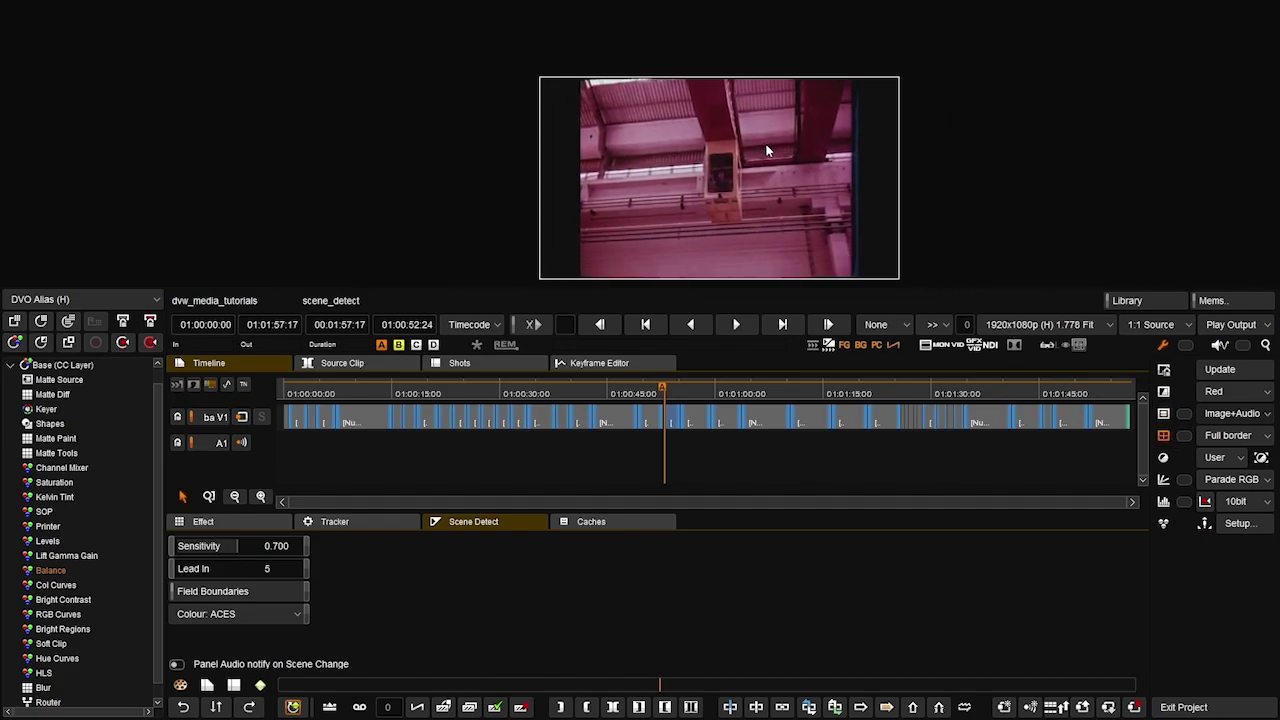
{"action": "scroll", "coordinate": [768, 151], "scroll_direction": "up", "scroll_amount": 2}
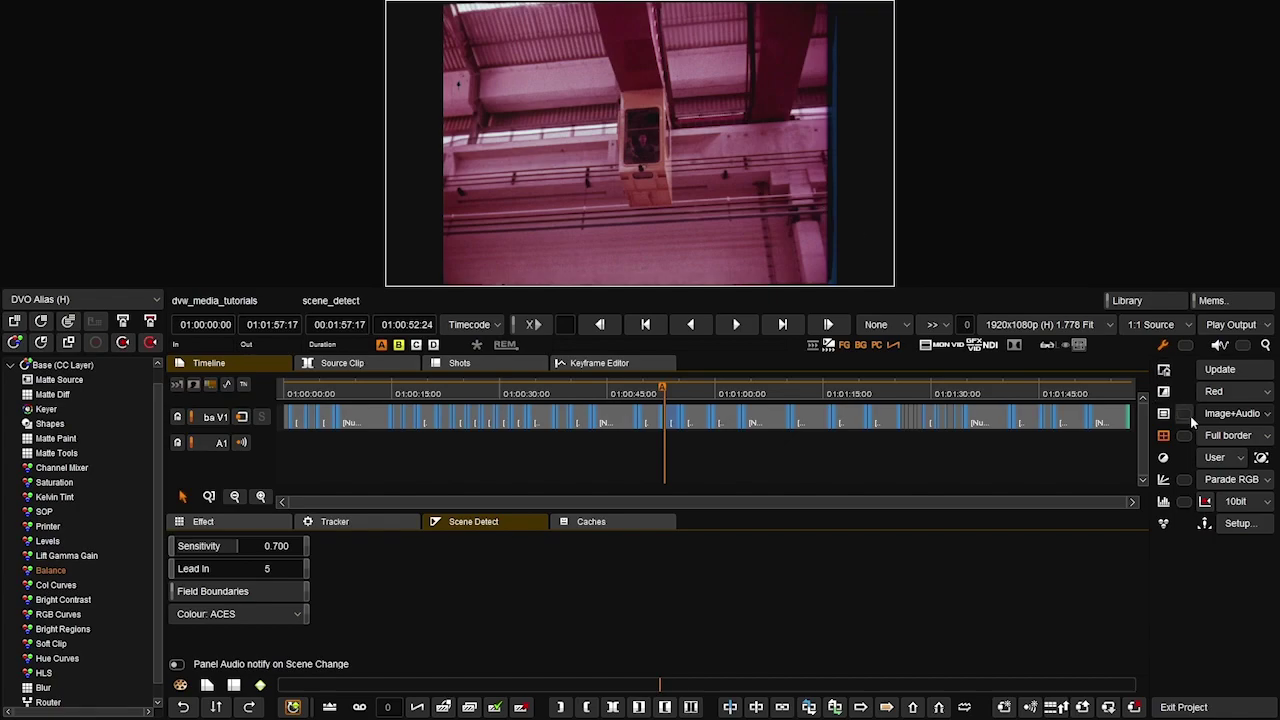
{"action": "left_click", "coordinate": [1234, 434]}
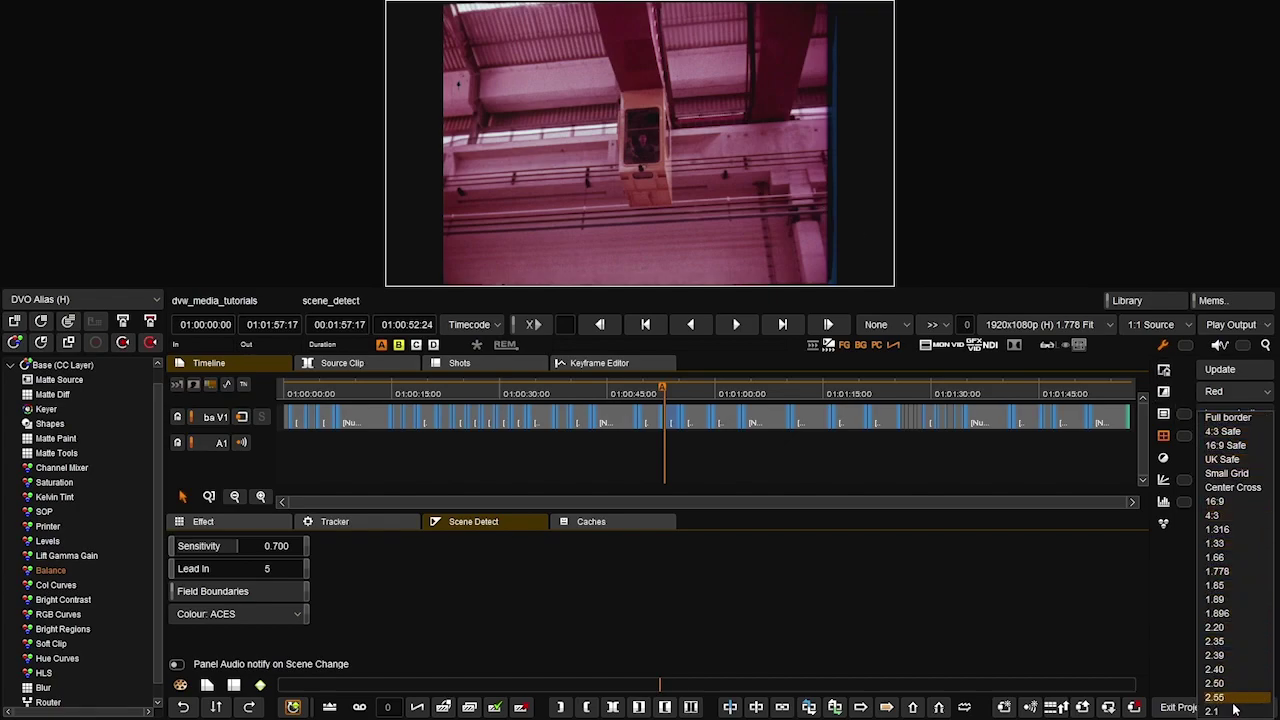
{"action": "left_click", "coordinate": [1229, 545]}
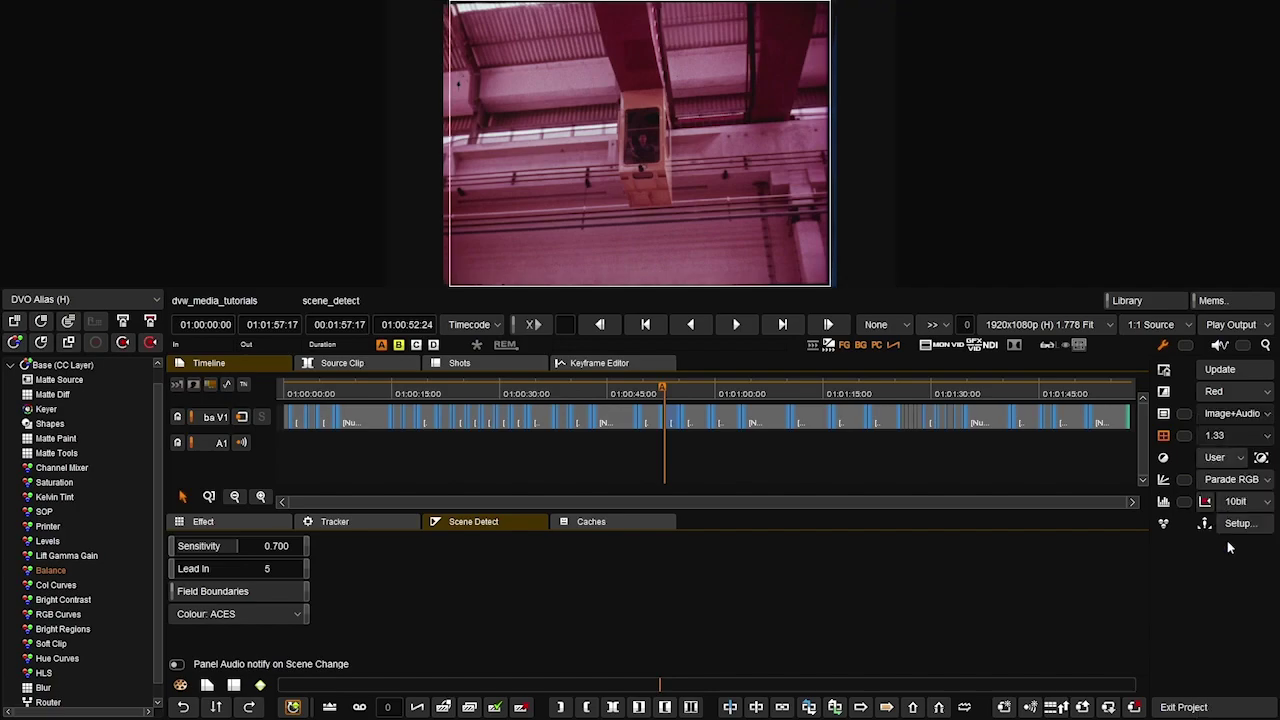
{"action": "left_click", "coordinate": [1163, 435]}
Step: Set the viewer's mask ratio to 1.896 and turn the mask on
{"action": "left_click", "coordinate": [1215, 437]}
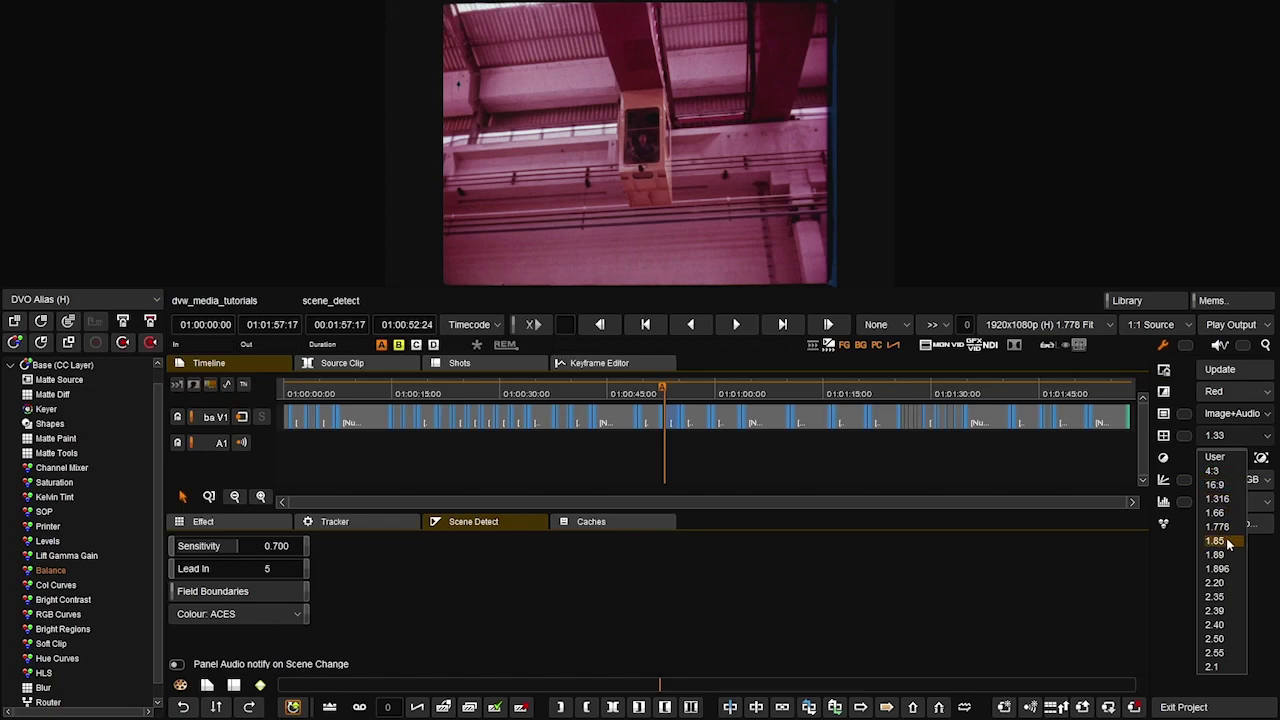
{"action": "left_click", "coordinate": [1187, 474]}
{"action": "left_click", "coordinate": [1228, 437]}
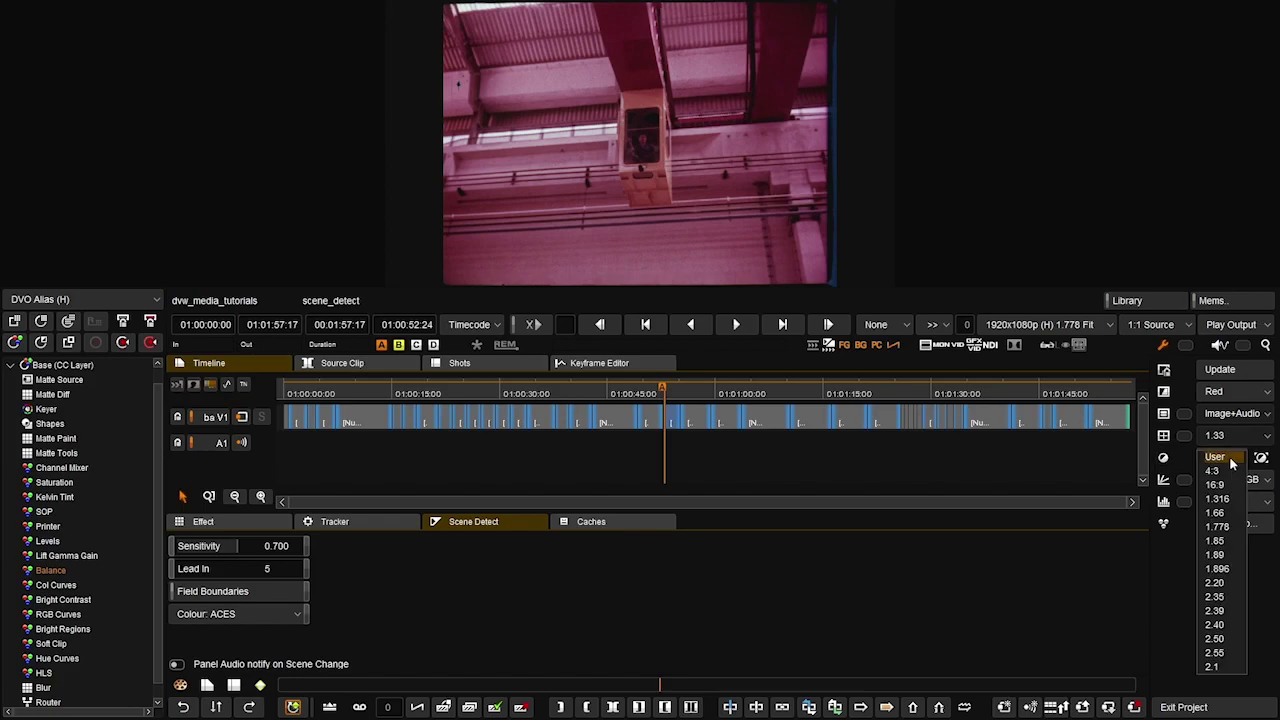
{"action": "left_click", "coordinate": [1218, 568]}
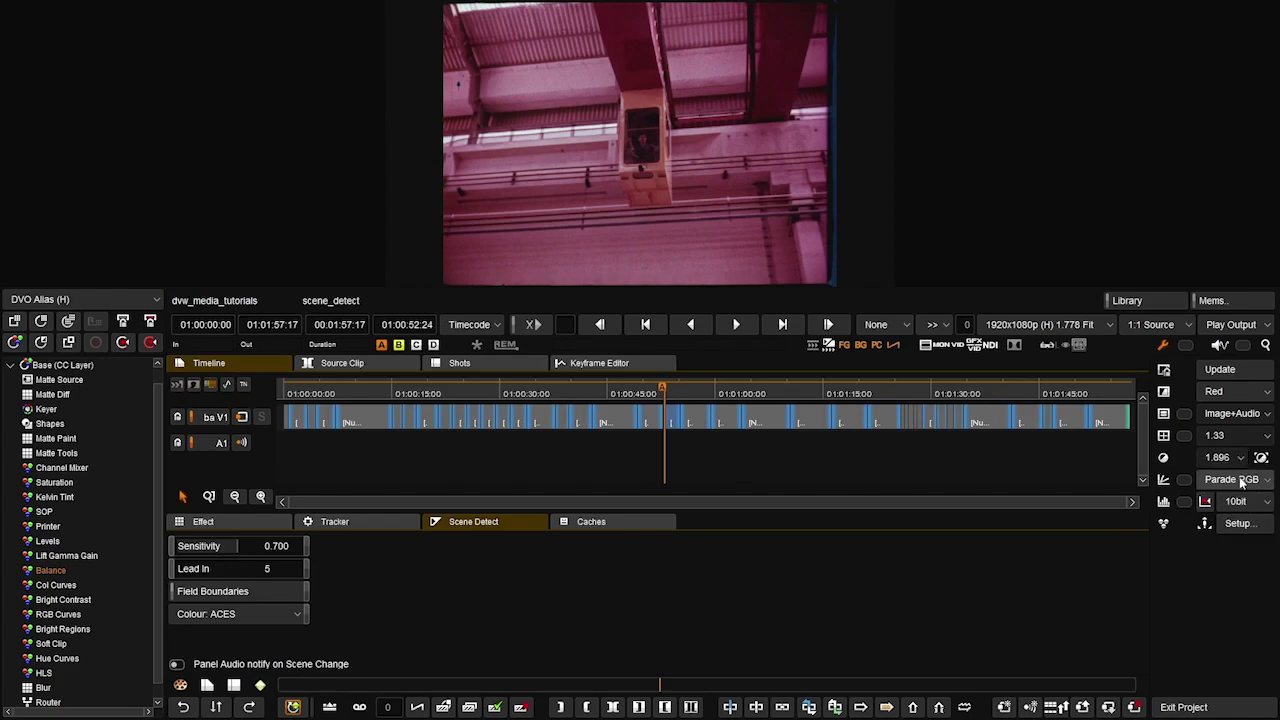
{"action": "left_click", "coordinate": [1161, 458]}
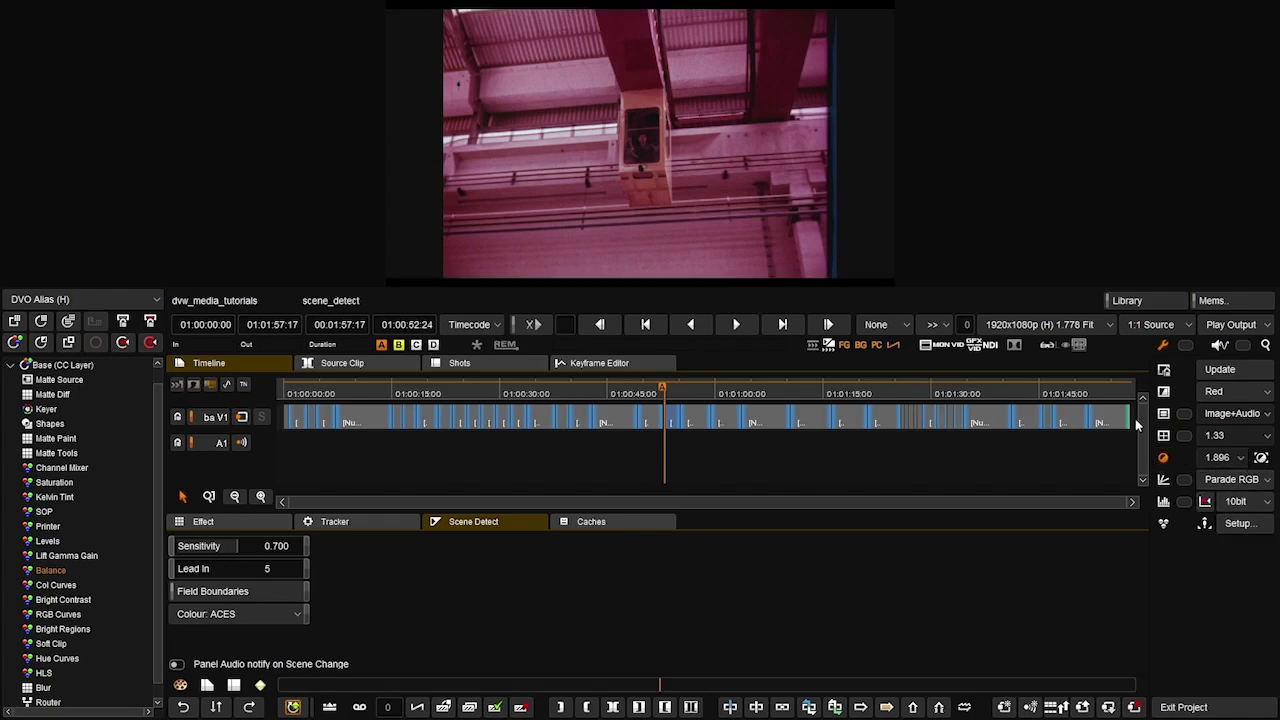
Step: Change the viewer's mask ratio to 2.40 and turn the mask off
{"action": "left_click", "coordinate": [1218, 457]}
{"action": "left_click", "coordinate": [1226, 513]}
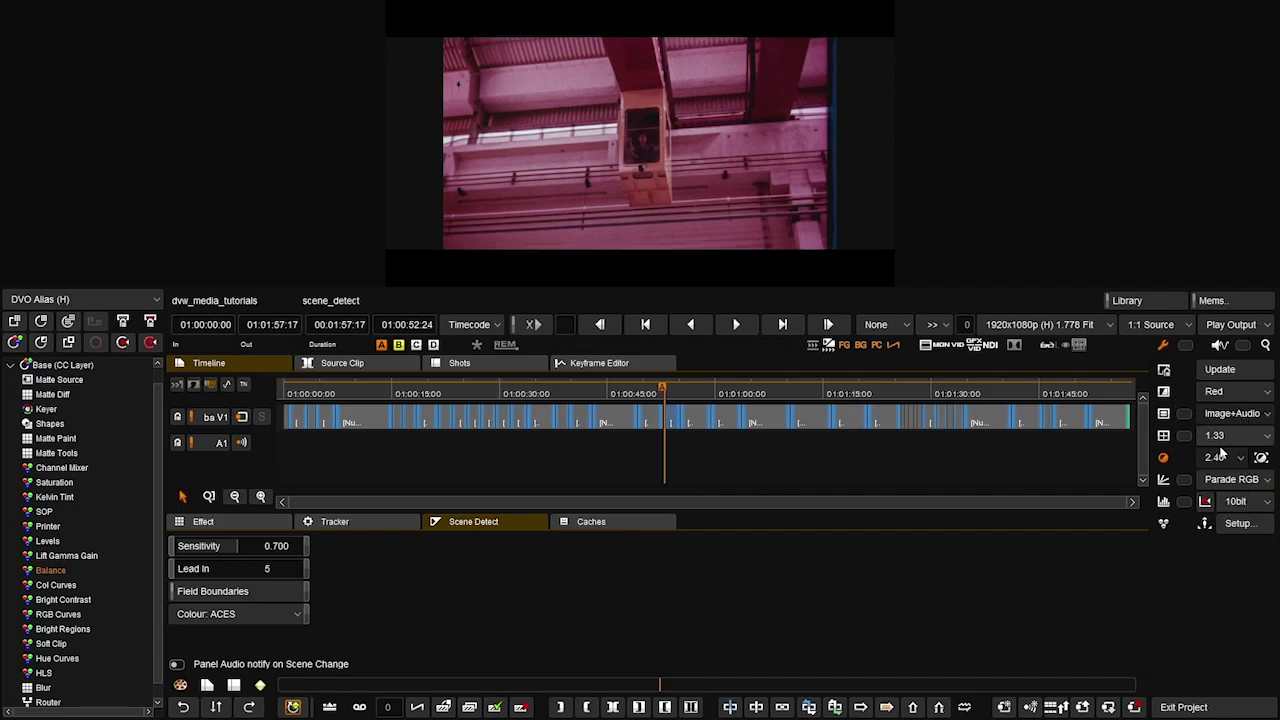
{"action": "left_click", "coordinate": [1165, 458]}
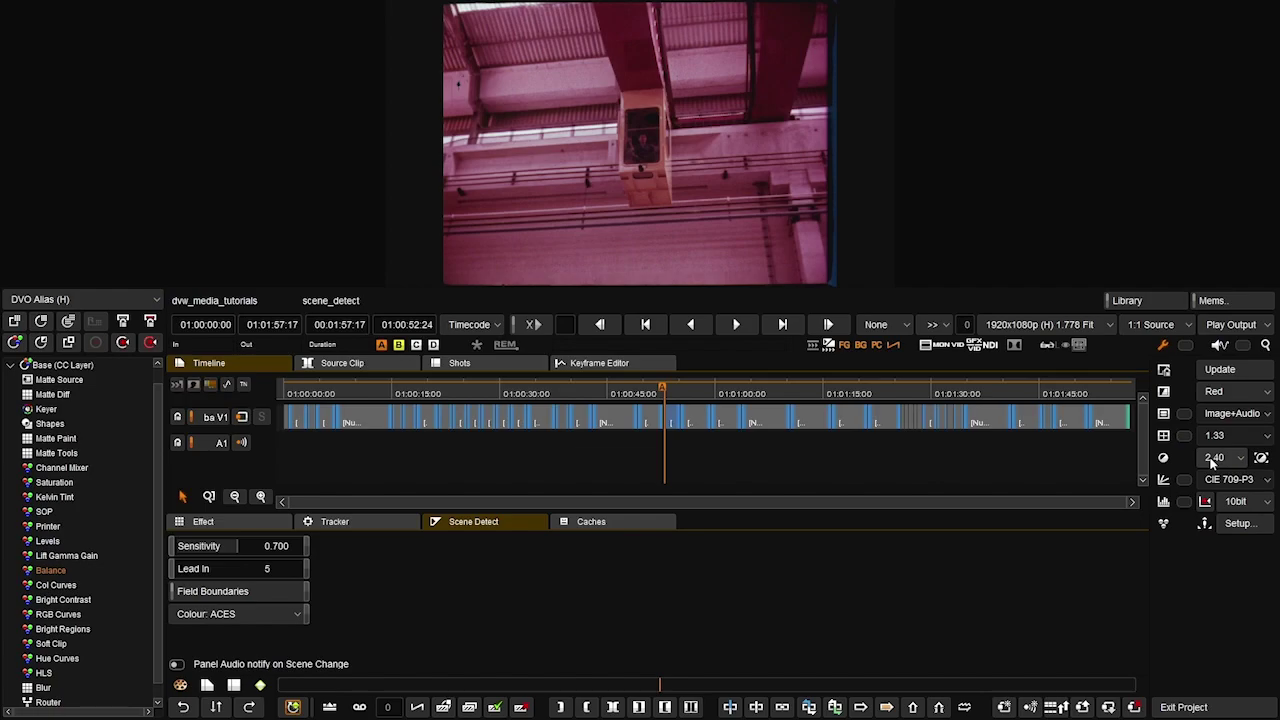
Step: Turn on the scope overlay with CIE 709-P3, and change the scope to Histogram
{"action": "left_click", "coordinate": [1164, 502]}
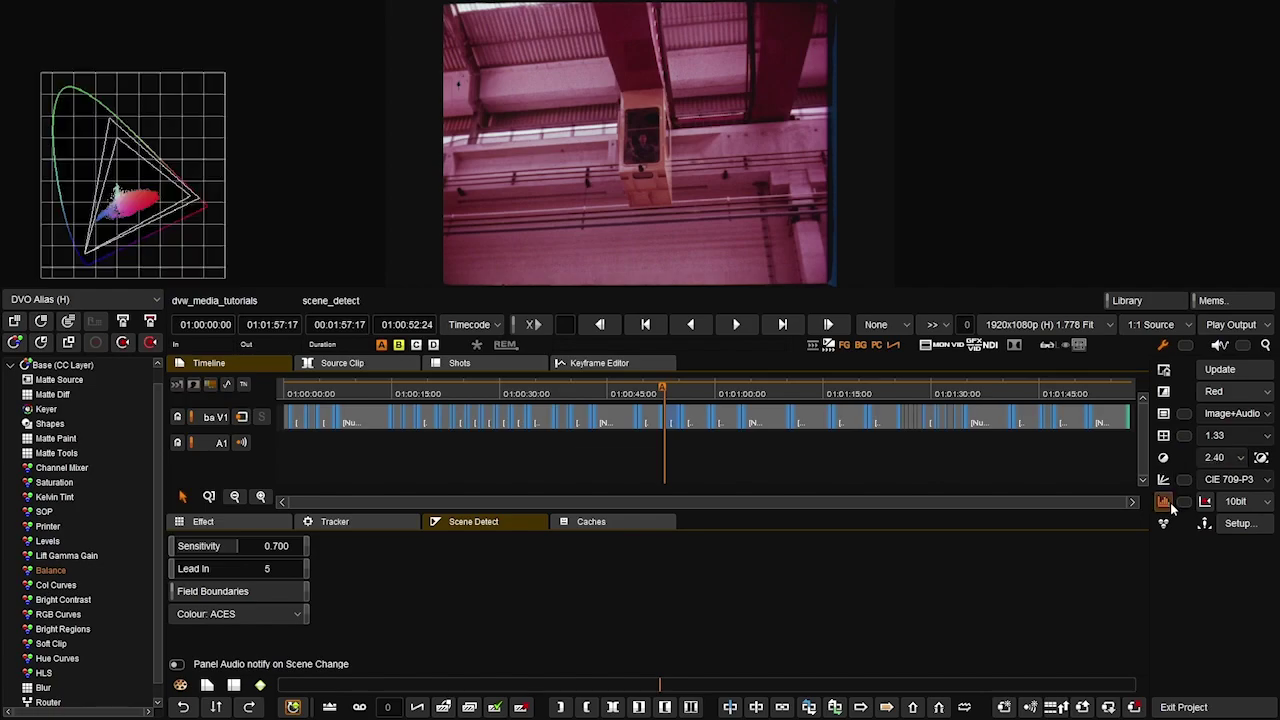
{"action": "left_click", "coordinate": [1246, 481]}
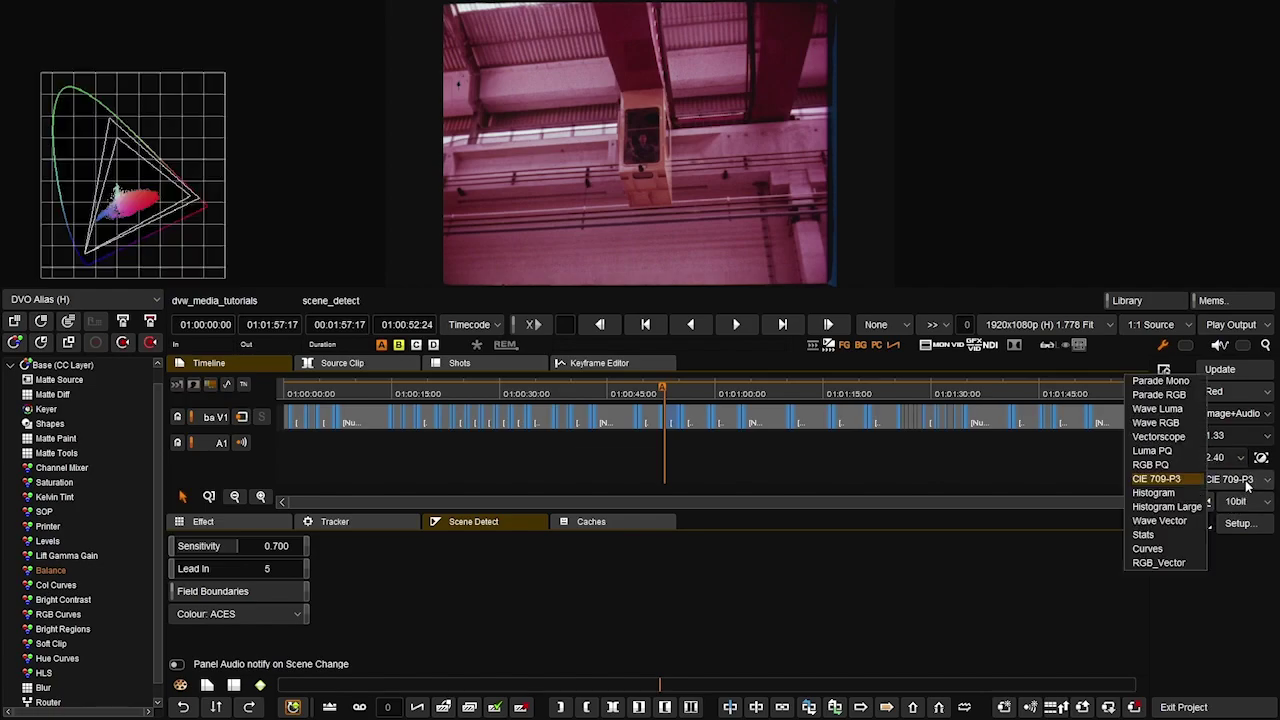
{"action": "left_click", "coordinate": [1178, 493]}
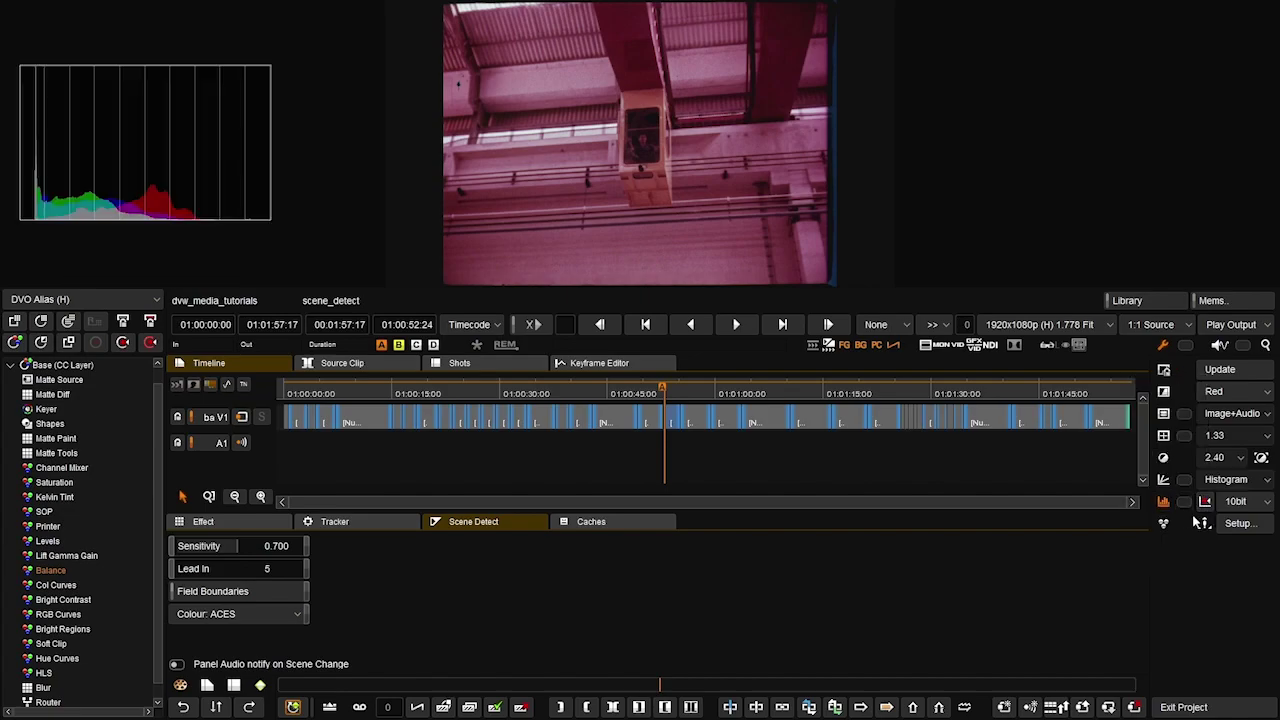
Step: Switch the scope overlay to Vectorscope, and back to Parade RGB
{"action": "left_click", "coordinate": [1235, 482]}
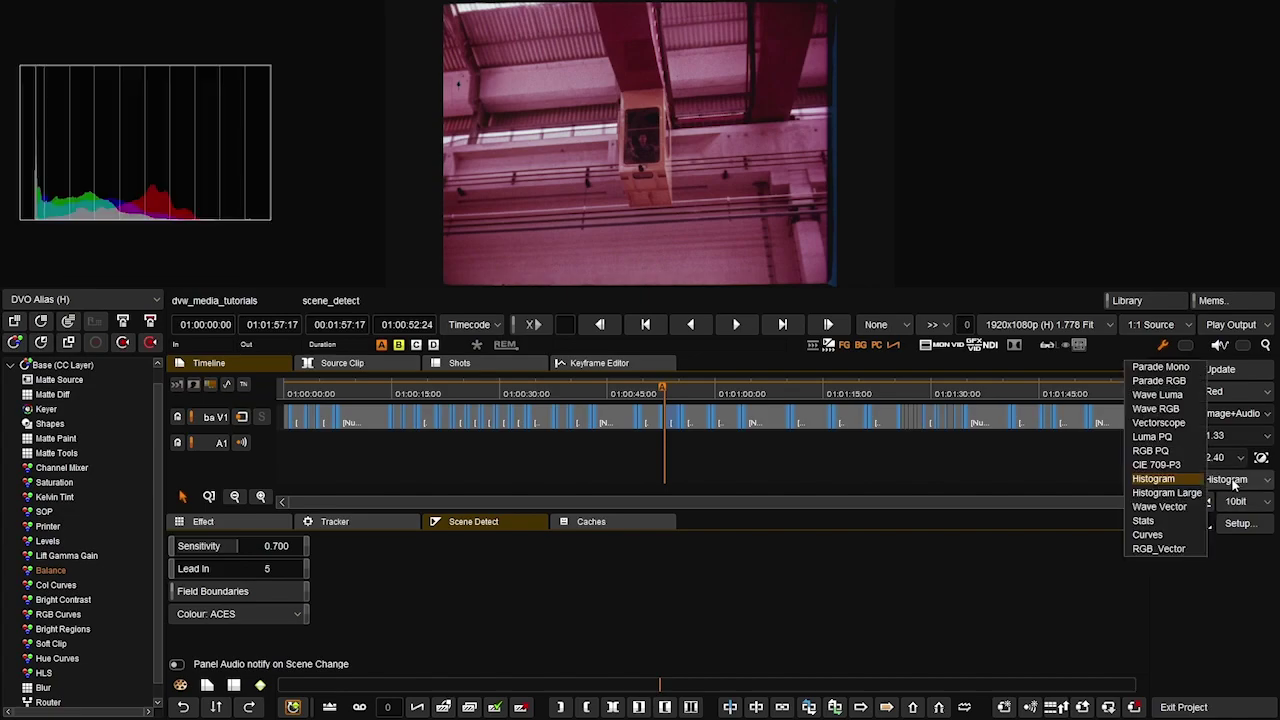
{"action": "left_click", "coordinate": [1158, 422]}
{"action": "left_click", "coordinate": [1251, 482]}
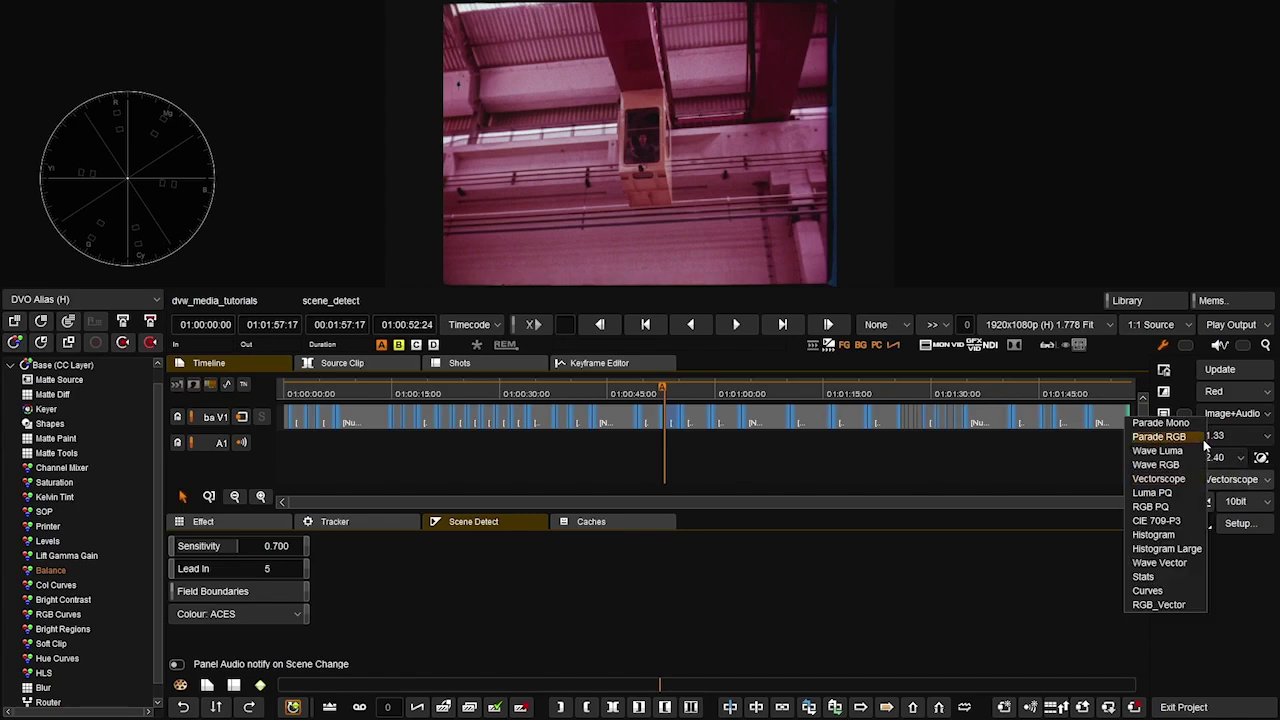
{"action": "left_click", "coordinate": [1186, 438]}
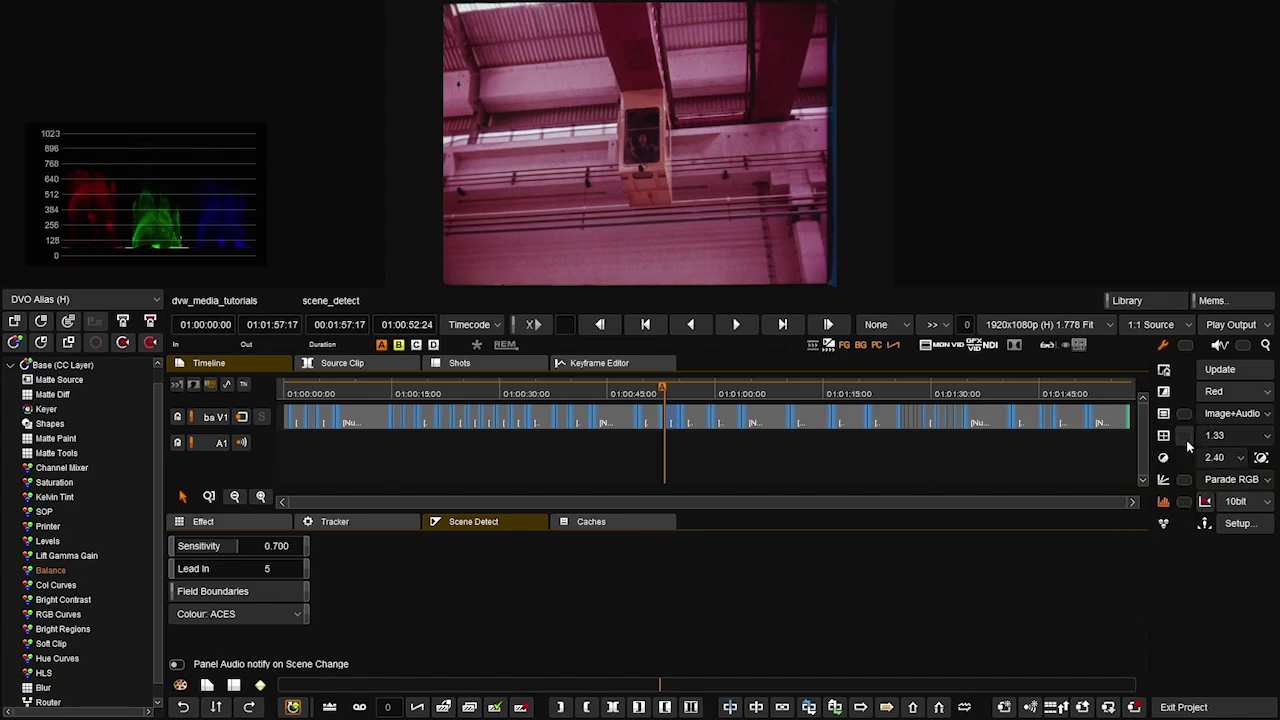
Step: Turn on the curve overlay and lower Red to 9.200 in the Base layer's Printer effect
{"action": "left_click", "coordinate": [1163, 482]}
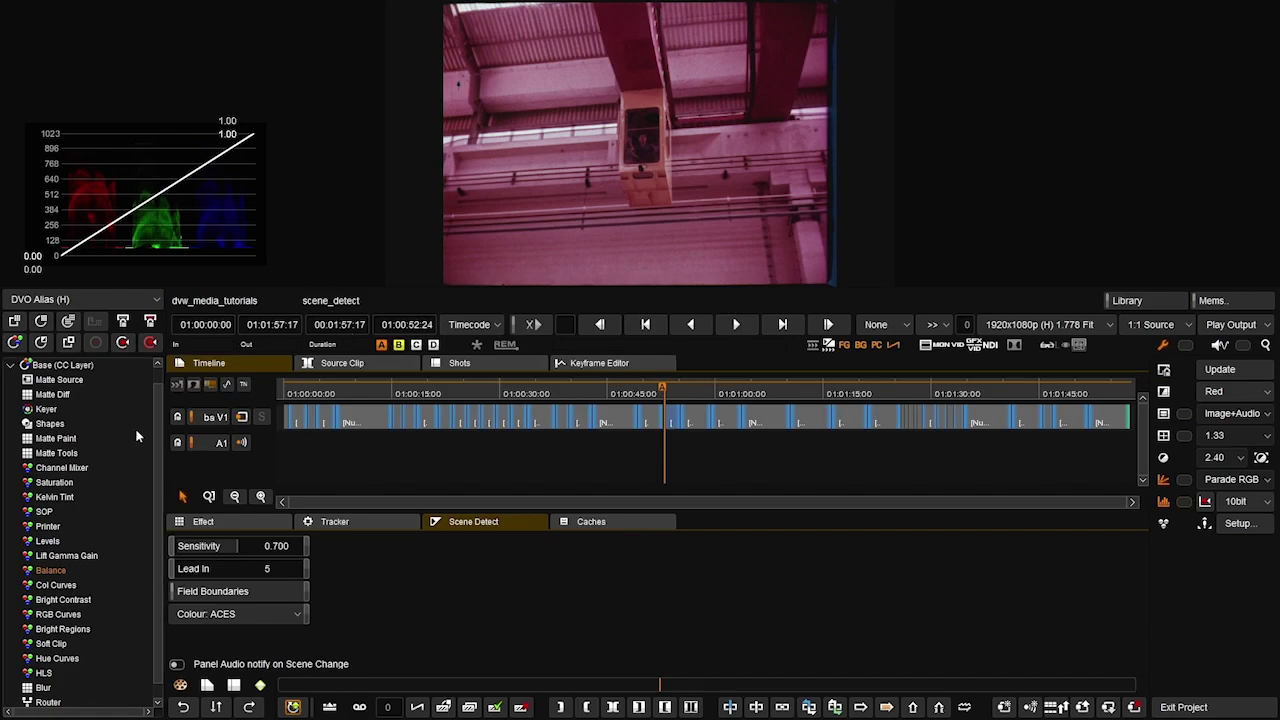
{"action": "left_click", "coordinate": [63, 367]}
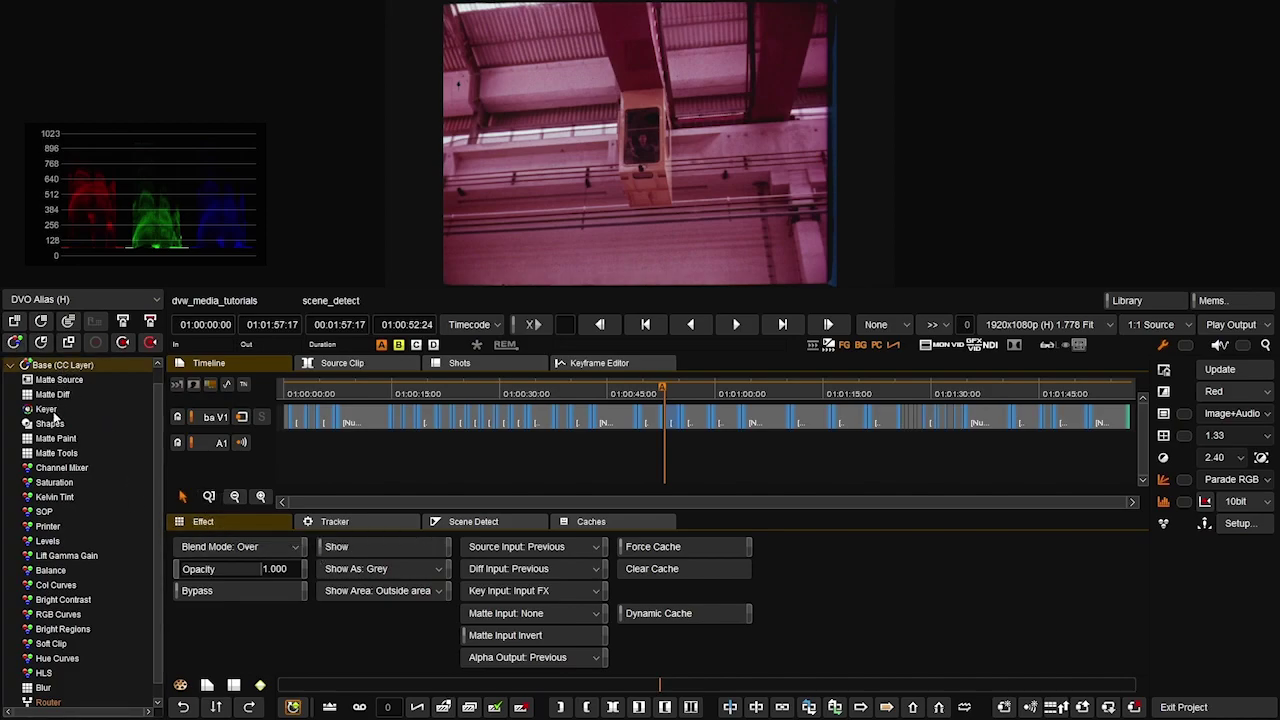
{"action": "left_click", "coordinate": [57, 528]}
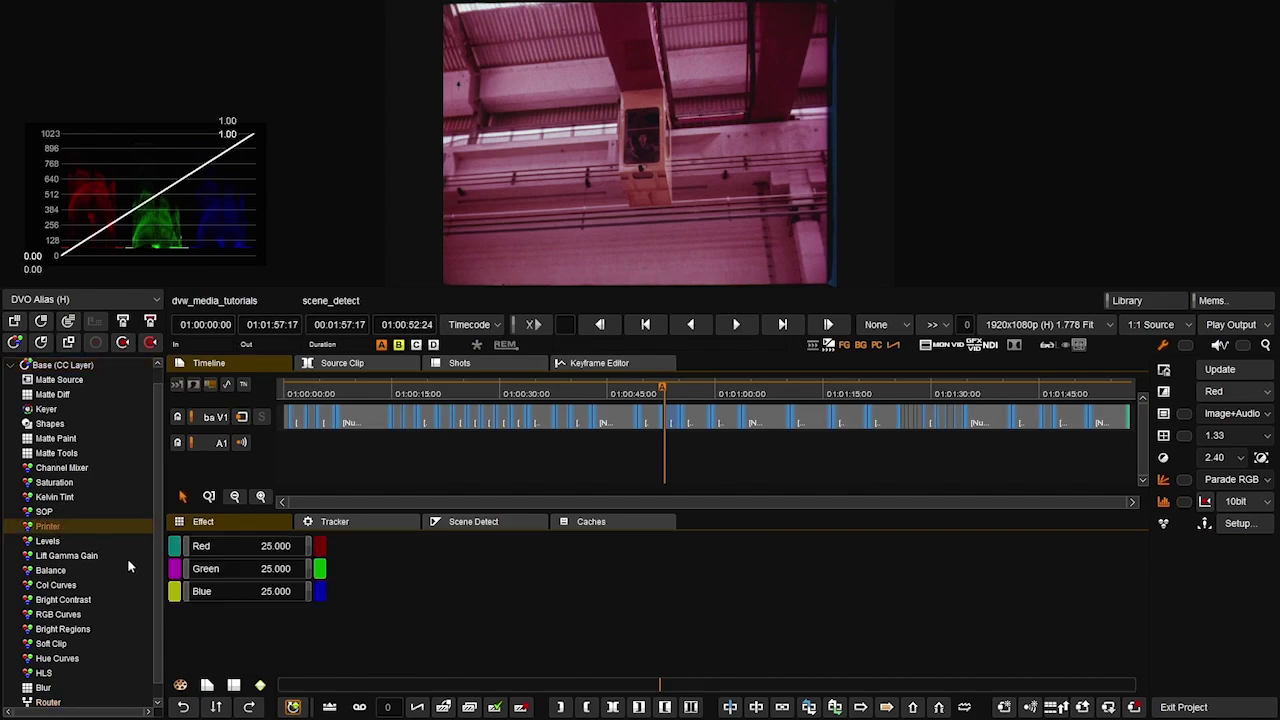
{"action": "left_click_drag", "start_coordinate": [230, 552], "coordinate": [124, 554]}
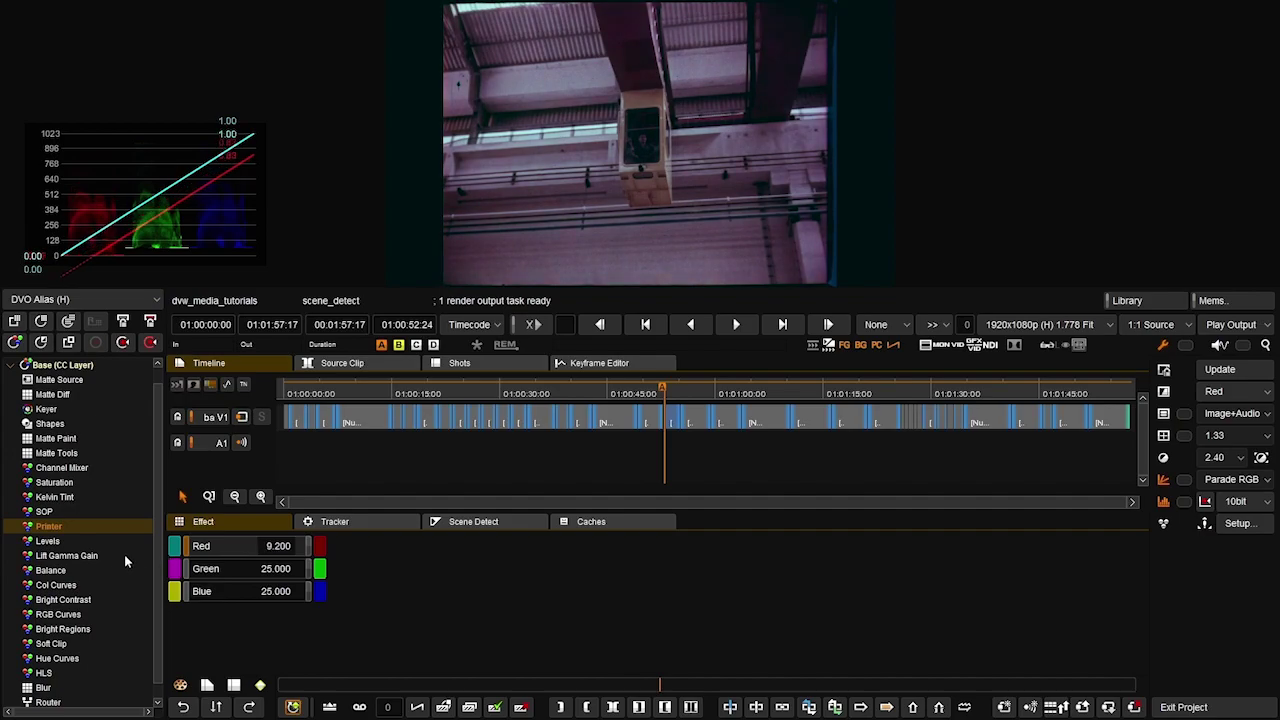
Step: Lower the Balance effect's Black level to -0.017 for red, green and blue
{"action": "left_click", "coordinate": [52, 570]}
{"action": "mouse_move", "coordinate": [234, 658]}
{"action": "left_mouse_down"}
{"action": "mouse_move", "coordinate": [216, 660]}
{"action": "mouse_move", "coordinate": [280, 660]}
{"action": "mouse_move", "coordinate": [204, 658]}
{"action": "mouse_move", "coordinate": [263, 662]}
{"action": "mouse_move", "coordinate": [210, 660]}
{"action": "mouse_move", "coordinate": [256, 657]}
{"action": "mouse_move", "coordinate": [232, 660]}
{"action": "left_mouse_up"}
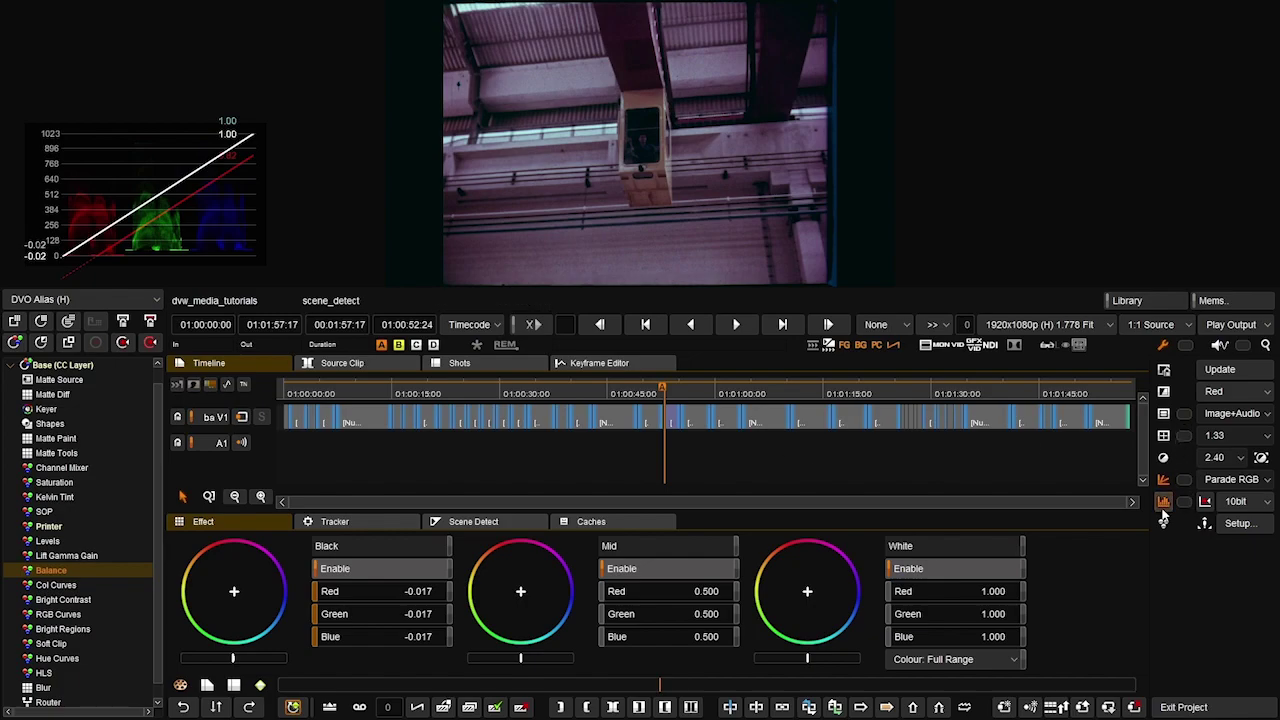
Step: Turn off the curve and scope overlays, and switch the viewer LUT on and back off
{"action": "left_click", "coordinate": [1163, 480]}
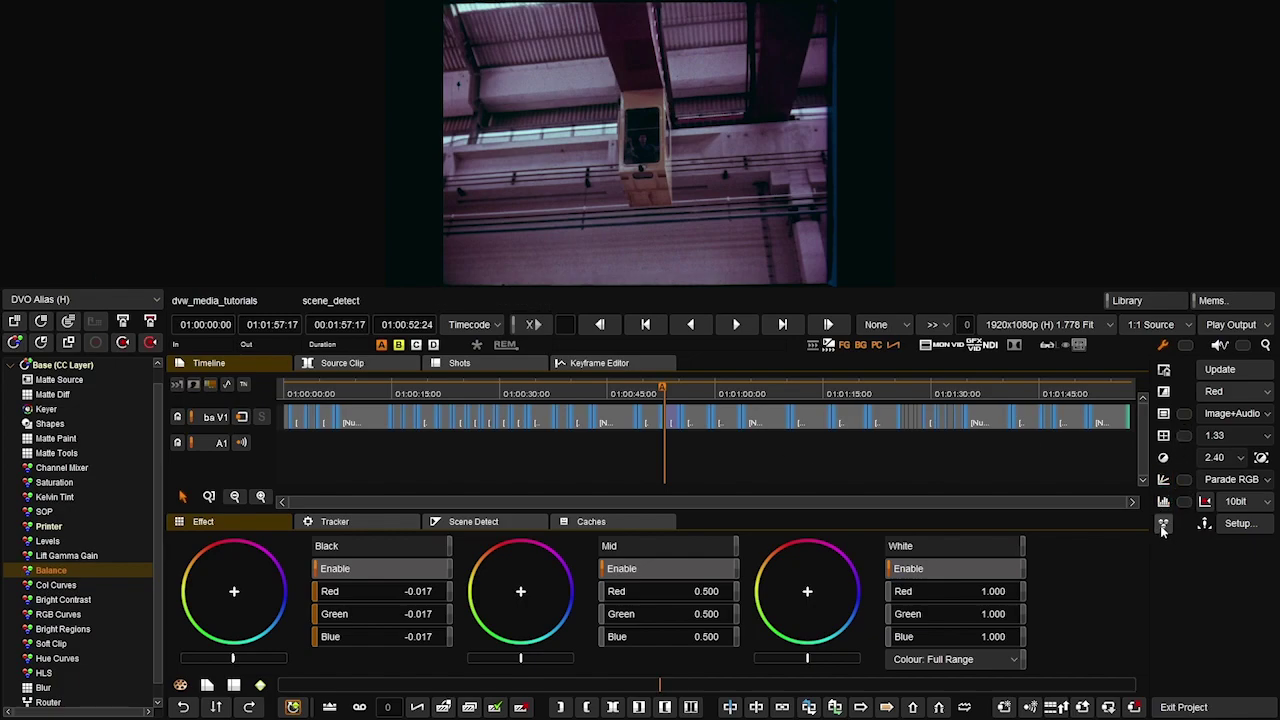
{"action": "left_click", "coordinate": [1163, 525]}
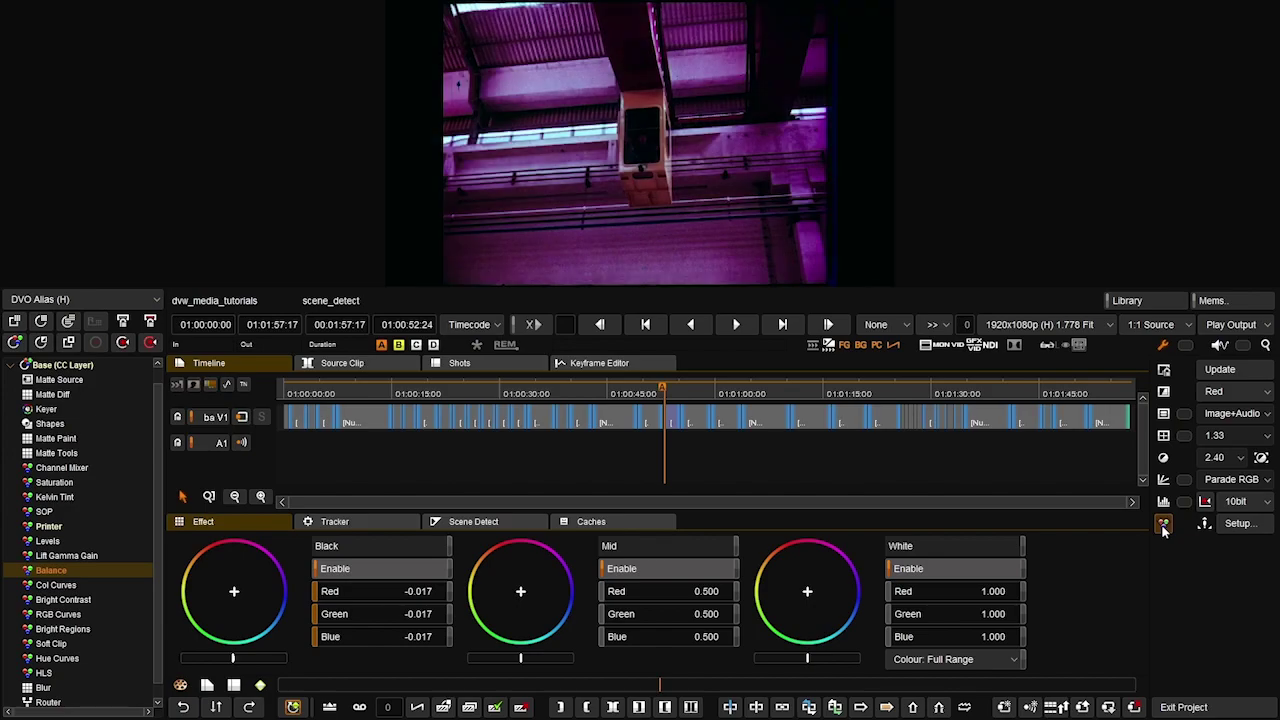
{"action": "left_click", "coordinate": [1163, 526]}
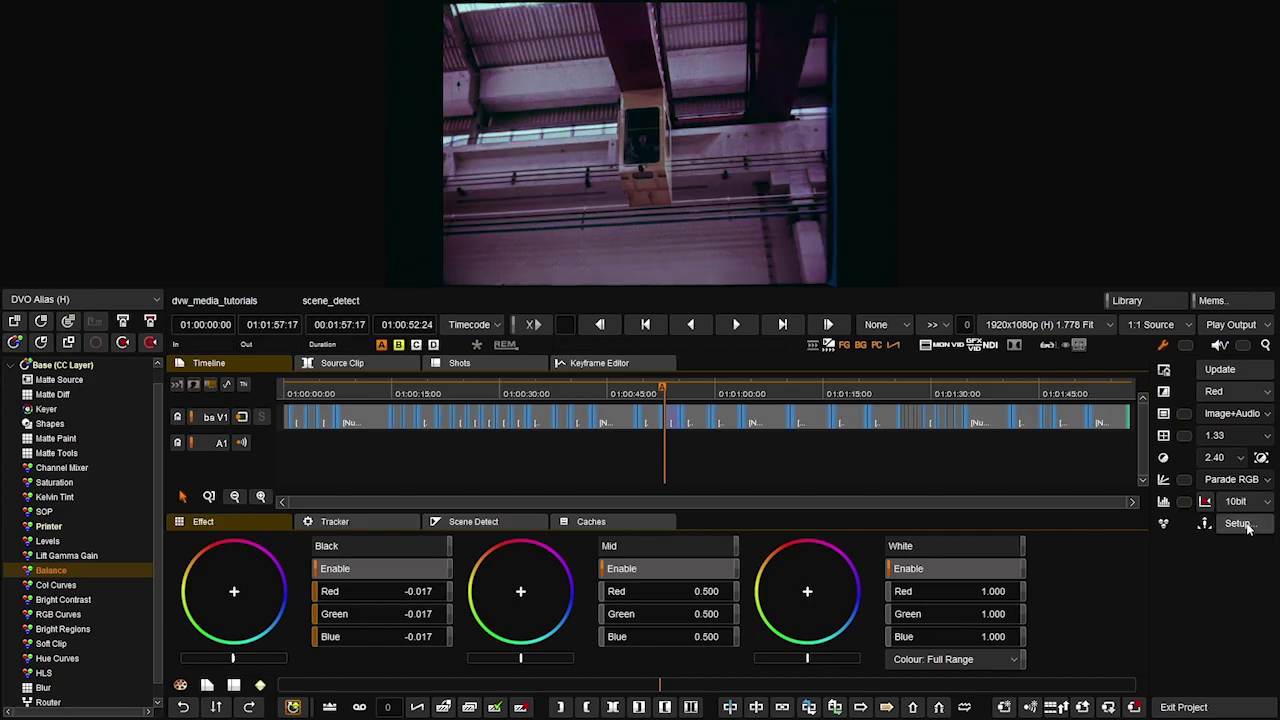
Step: Open the overlay configuration and review its scope, LUT, grid and mask settings
{"action": "left_click", "coordinate": [1240, 524]}
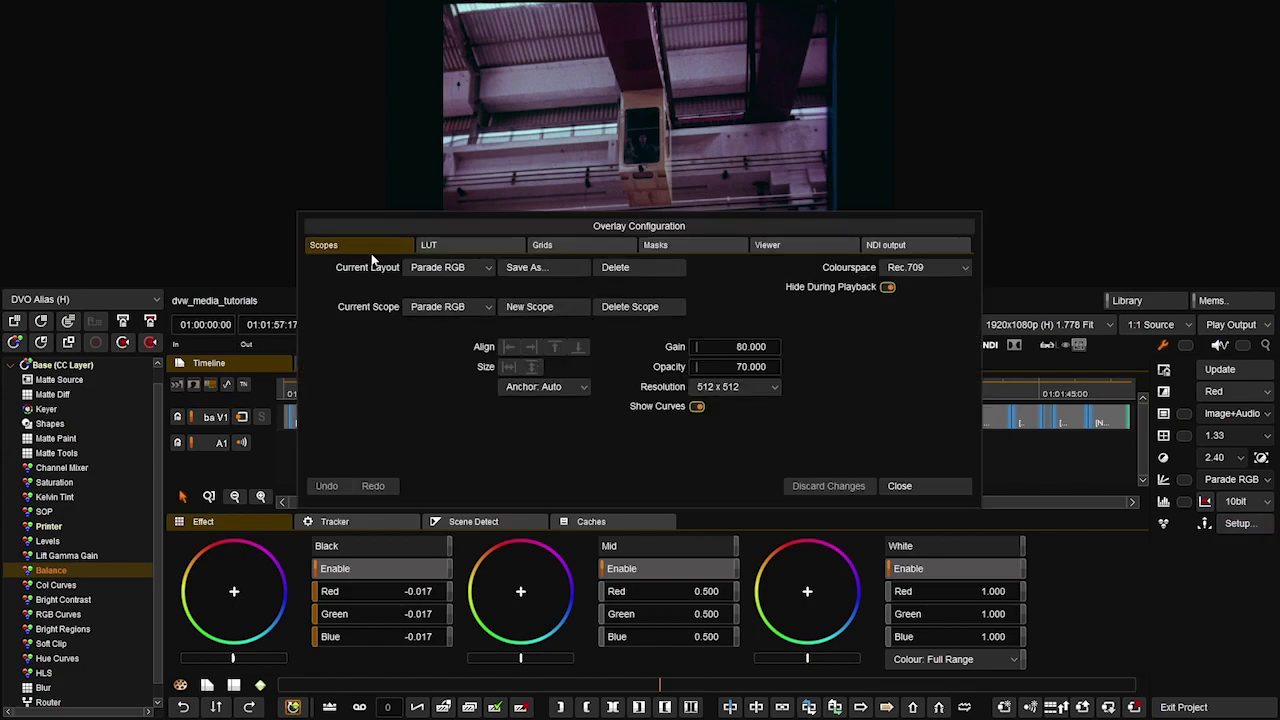
{"action": "left_click", "coordinate": [481, 249]}
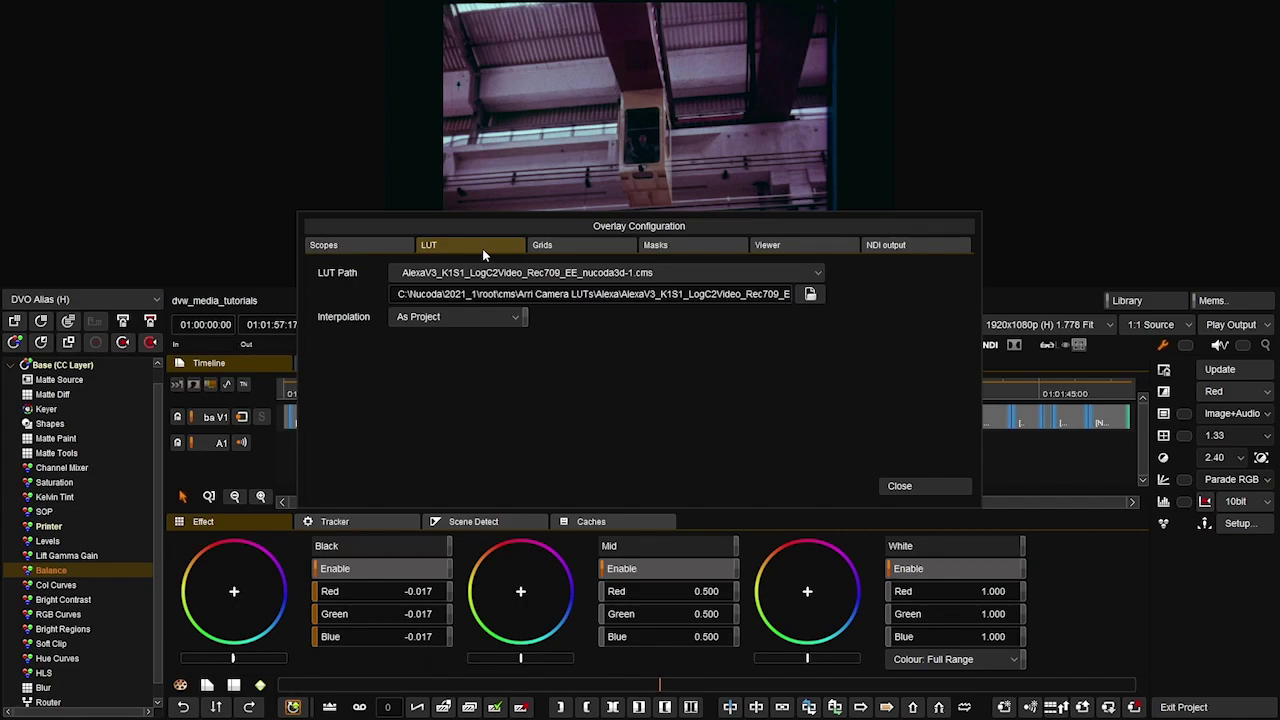
{"action": "left_click", "coordinate": [577, 244]}
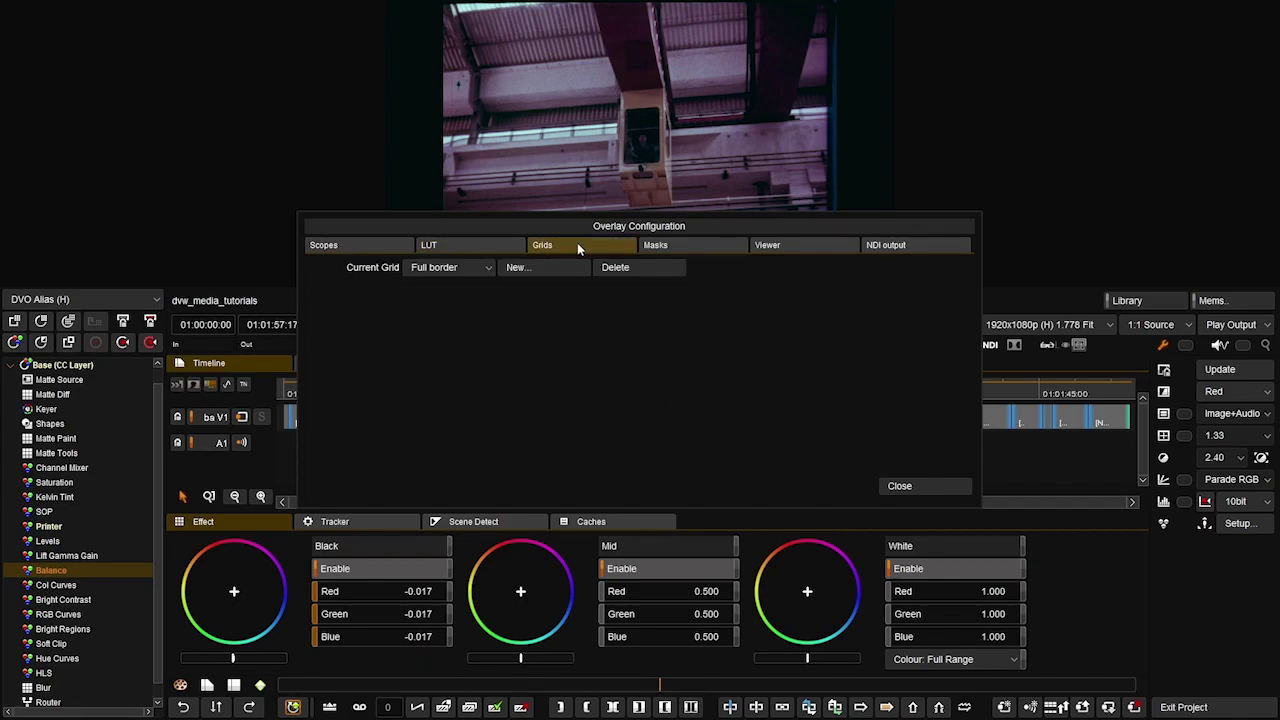
{"action": "left_click", "coordinate": [673, 246]}
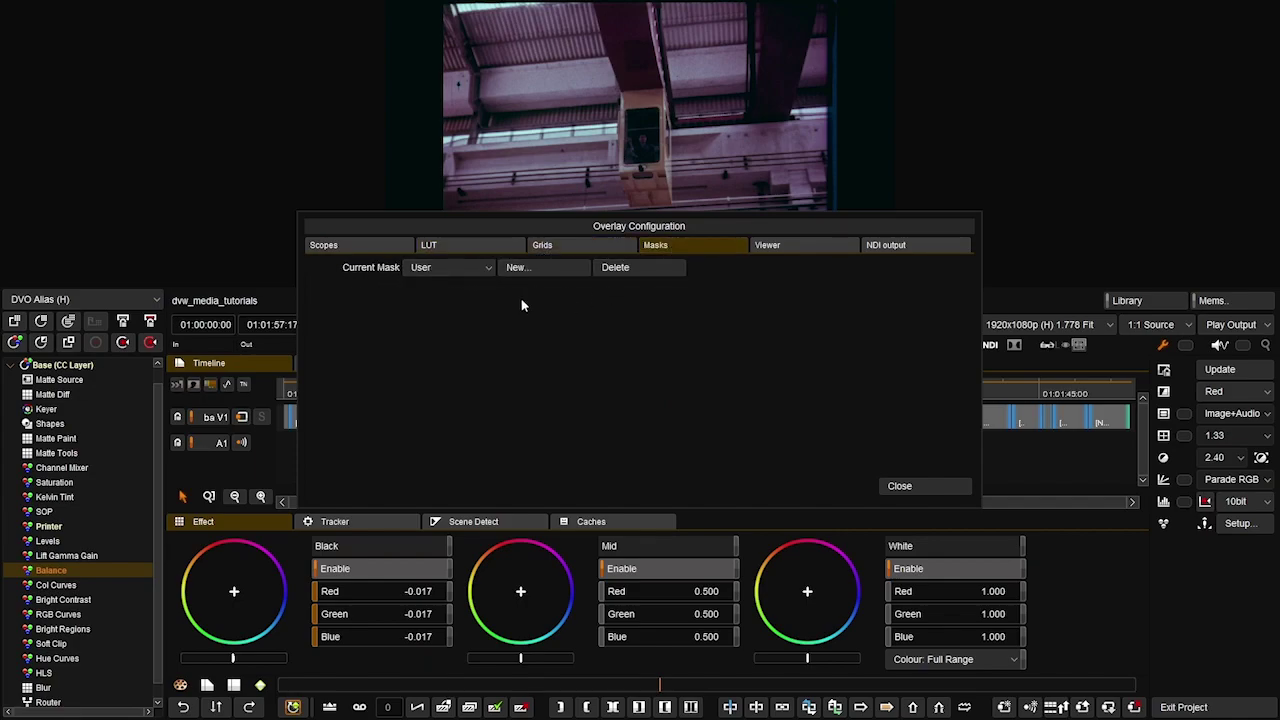
Step: Review the overlay configuration's Viewer settings, keeping Rec.709 as the colour space, and its NDI output settings
{"action": "left_click", "coordinate": [803, 247]}
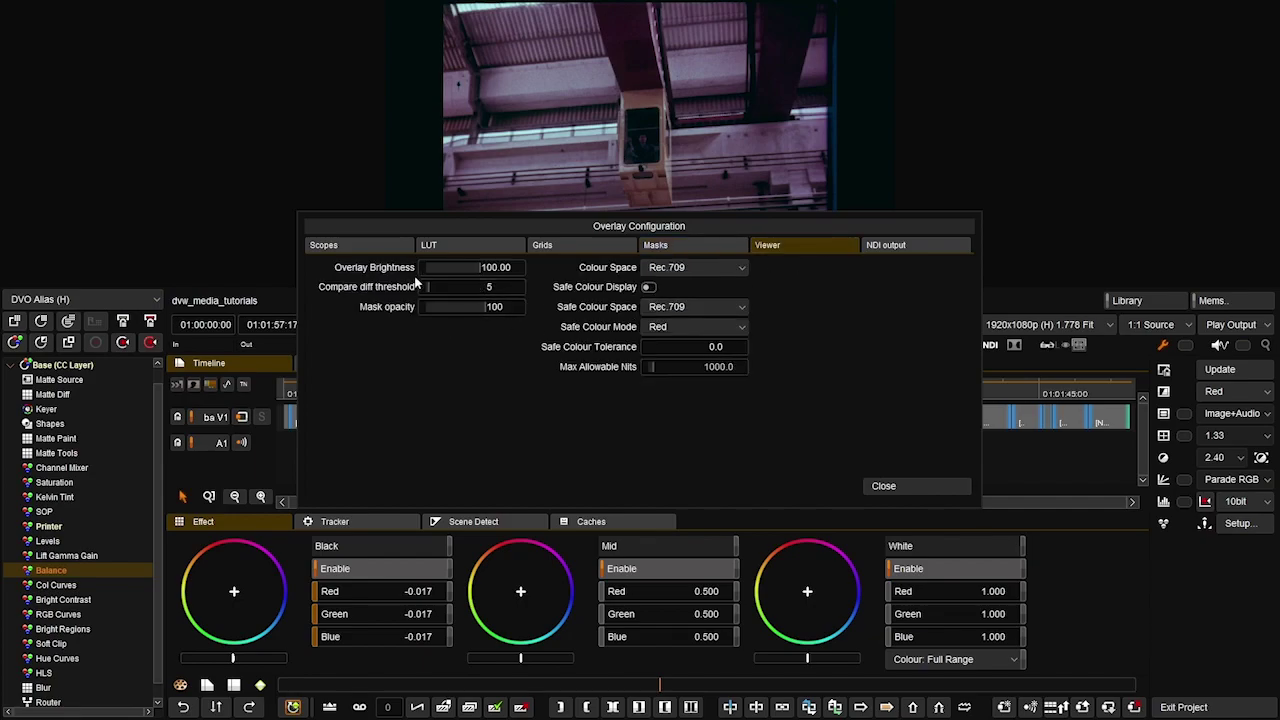
{"action": "left_click", "coordinate": [708, 268]}
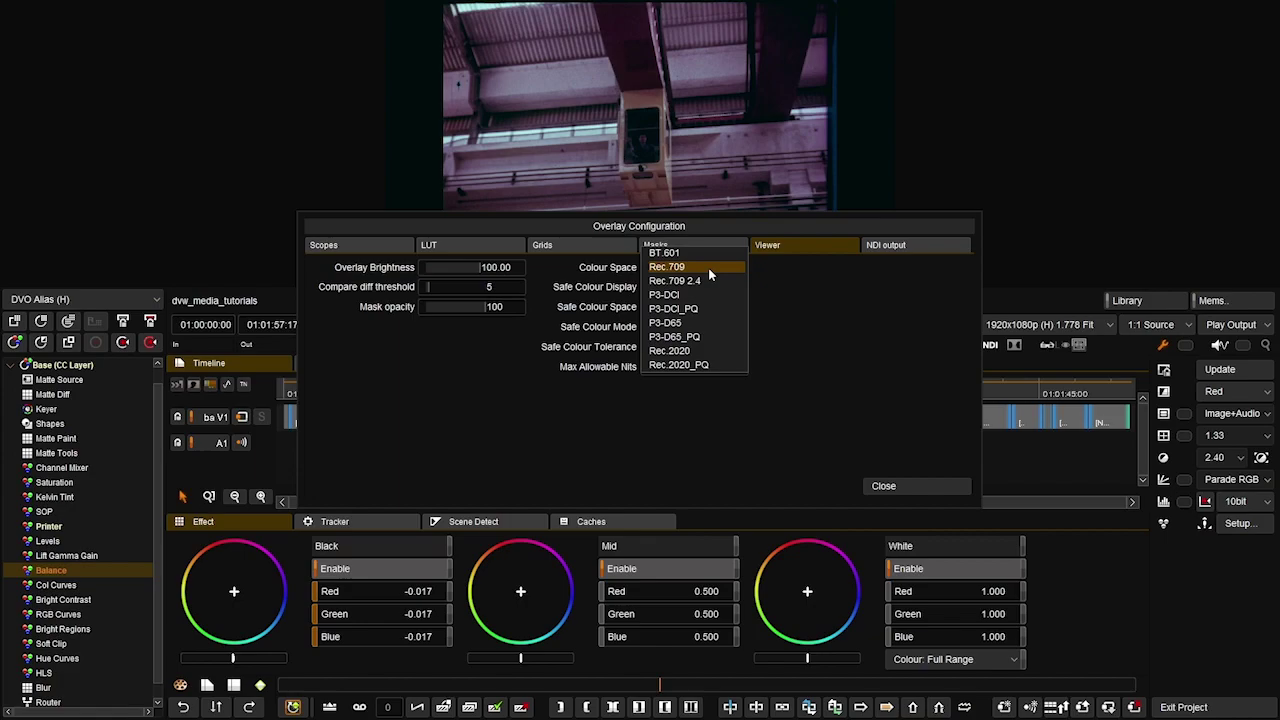
{"action": "left_click", "coordinate": [660, 270]}
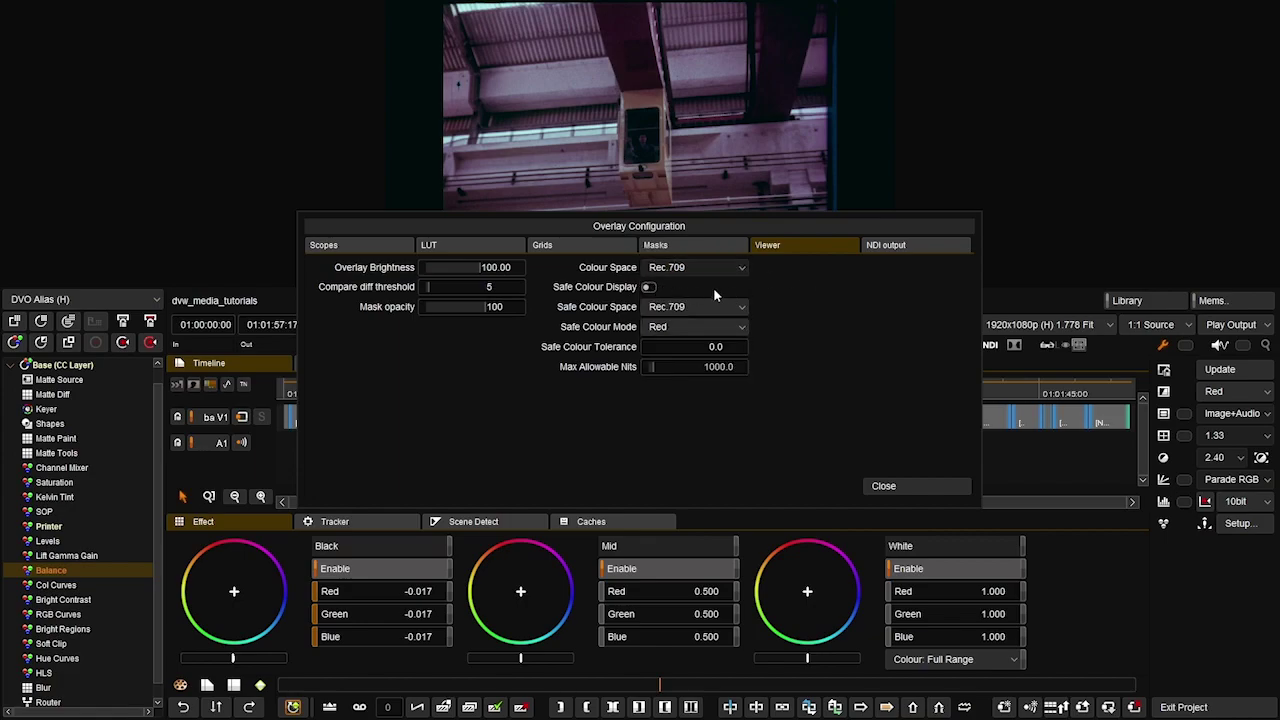
{"action": "left_click", "coordinate": [913, 244]}
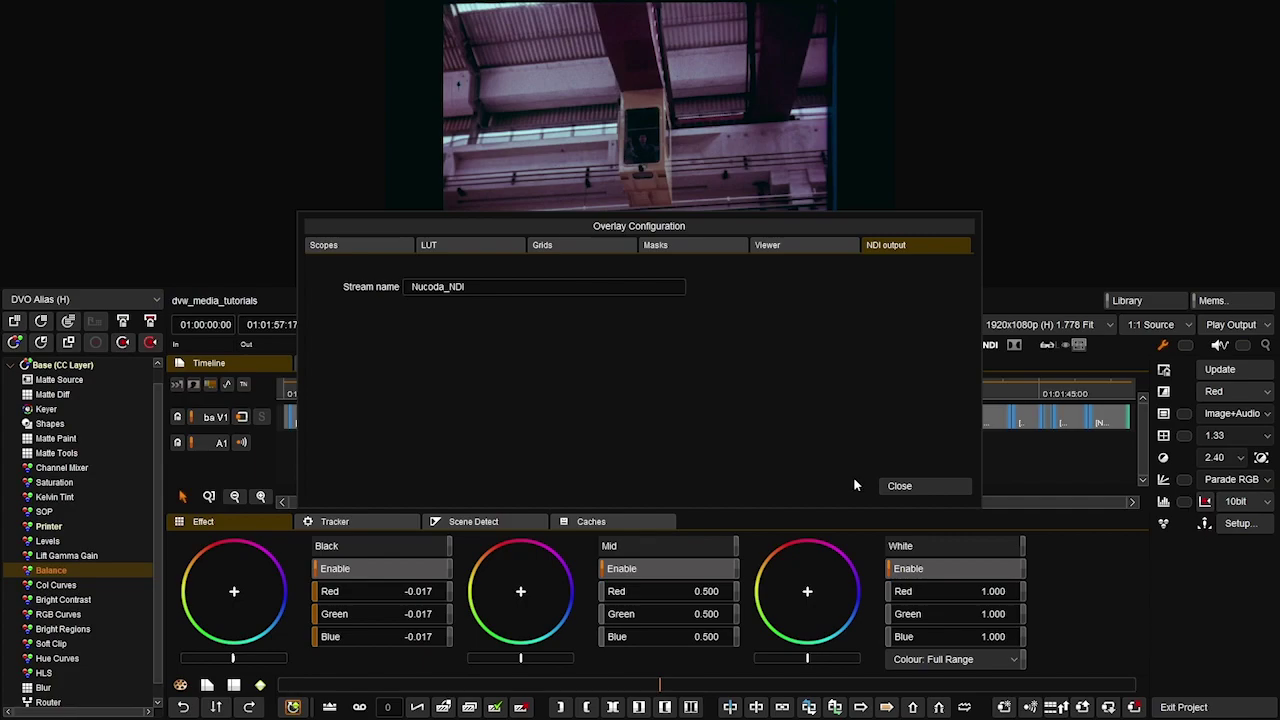
Step: Close the overlay configuration and switch the viewer's playback stage to Play Source and on to Play Input FX
{"action": "left_click", "coordinate": [900, 486]}
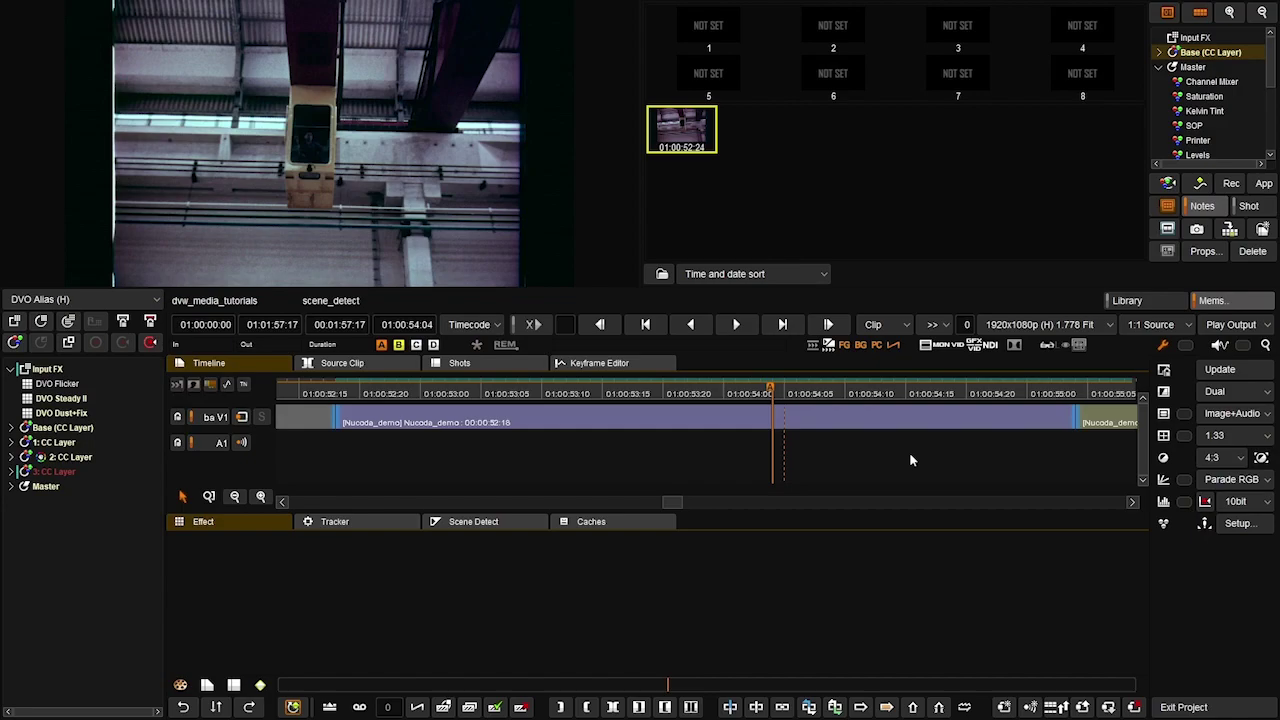
{"action": "key", "text": "s"}
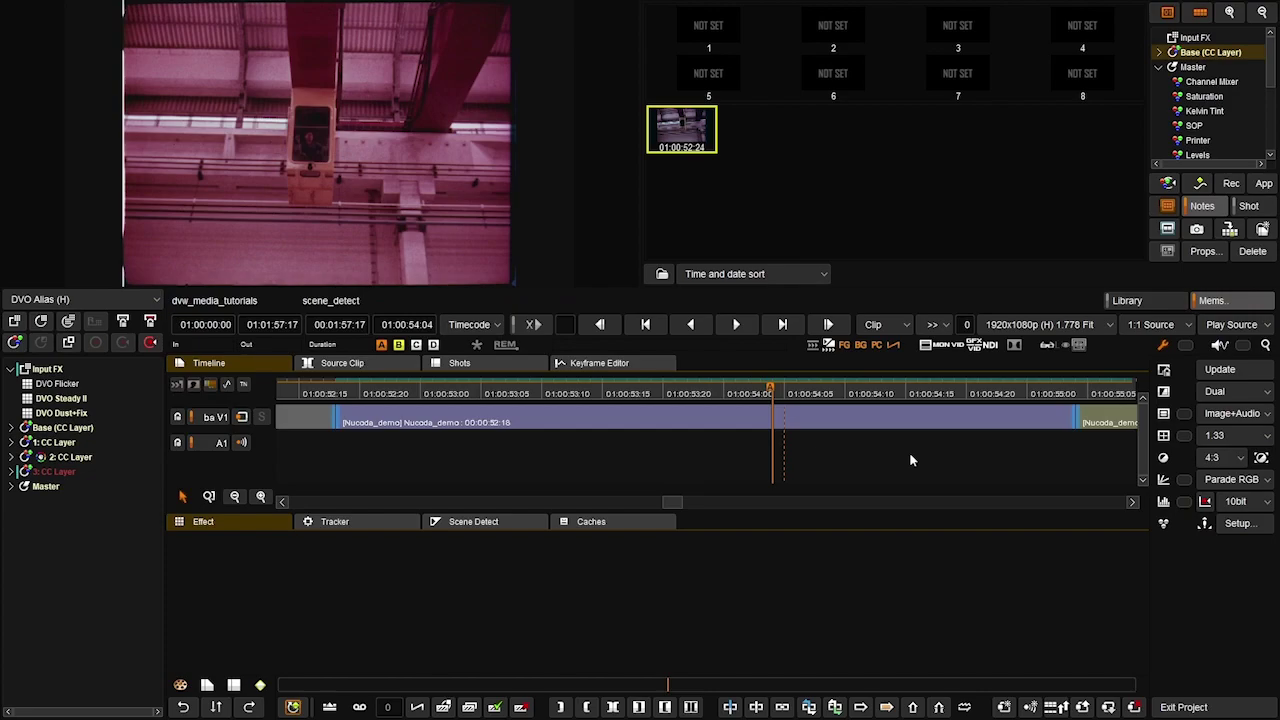
{"action": "key", "text": "i"}
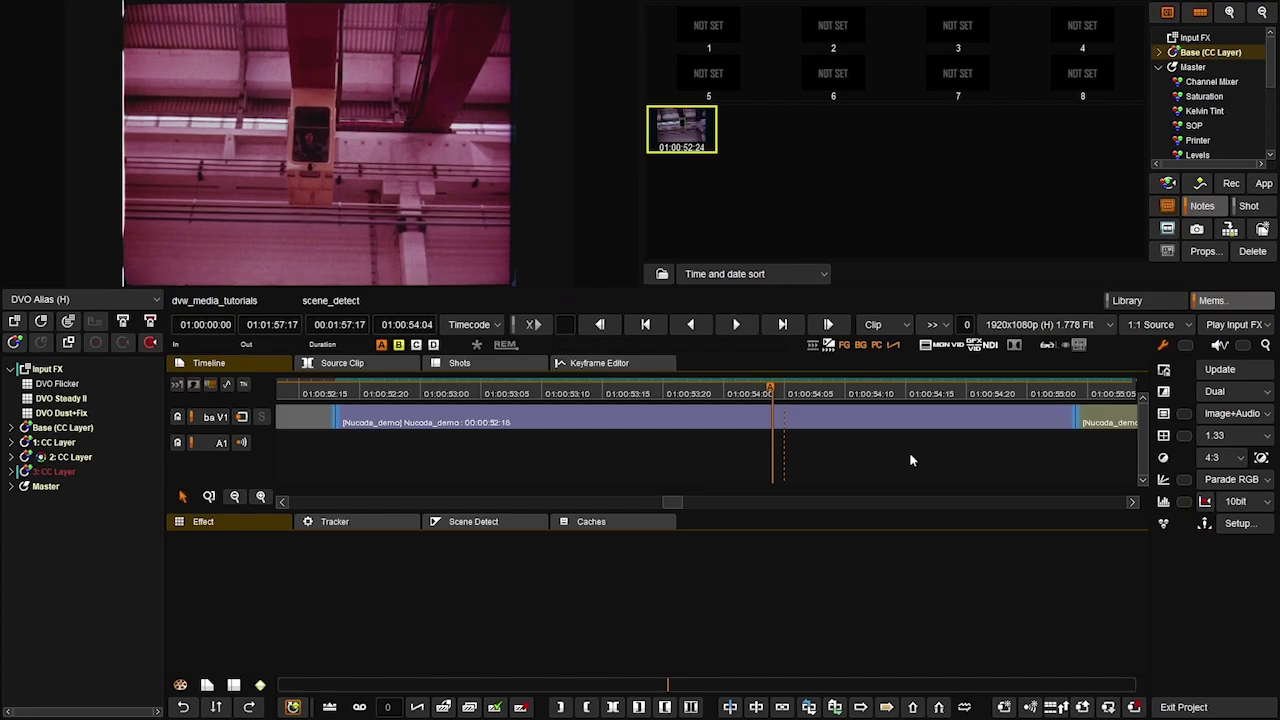
{"action": "key", "text": "b"}
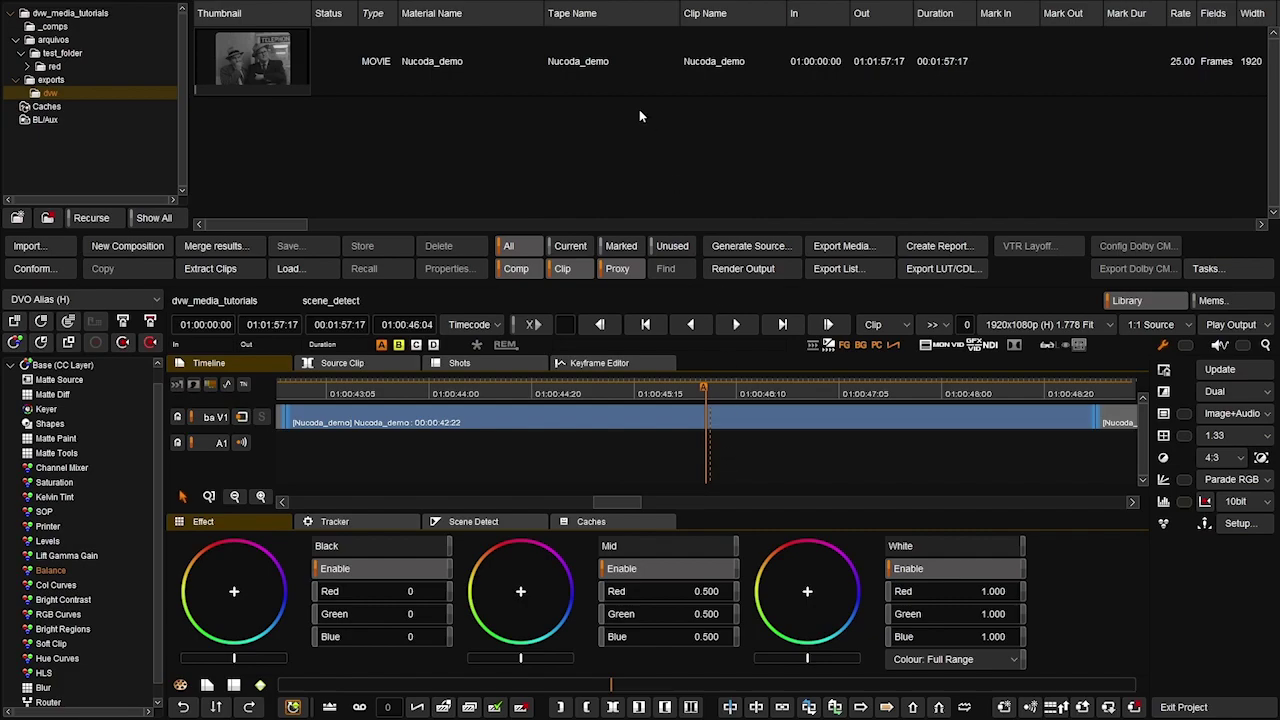
Step: Hide the library, shrink and shift the picture in the viewer, and fit it back to the interface size
{"action": "key", "text": "l"}
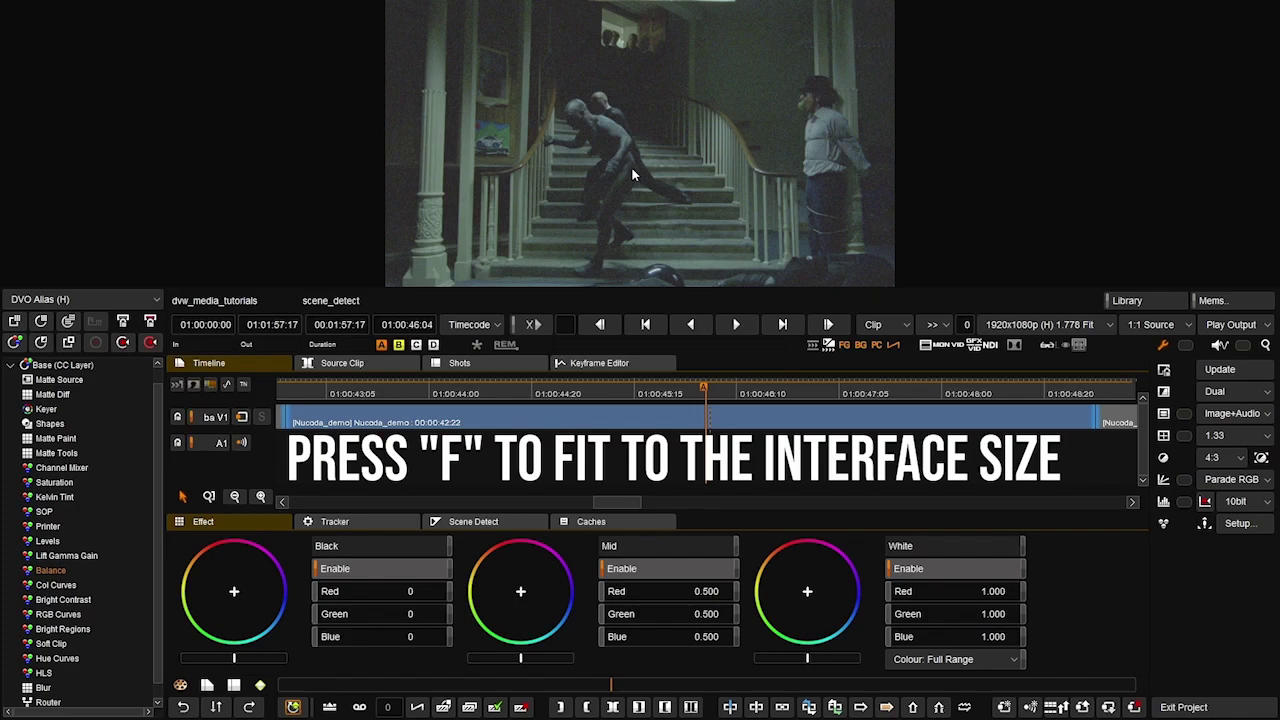
{"action": "scroll", "coordinate": [632, 175], "scroll_direction": "down", "scroll_amount": 5}
{"action": "left_click_drag", "start_coordinate": [632, 175], "coordinate": [861, 302]}
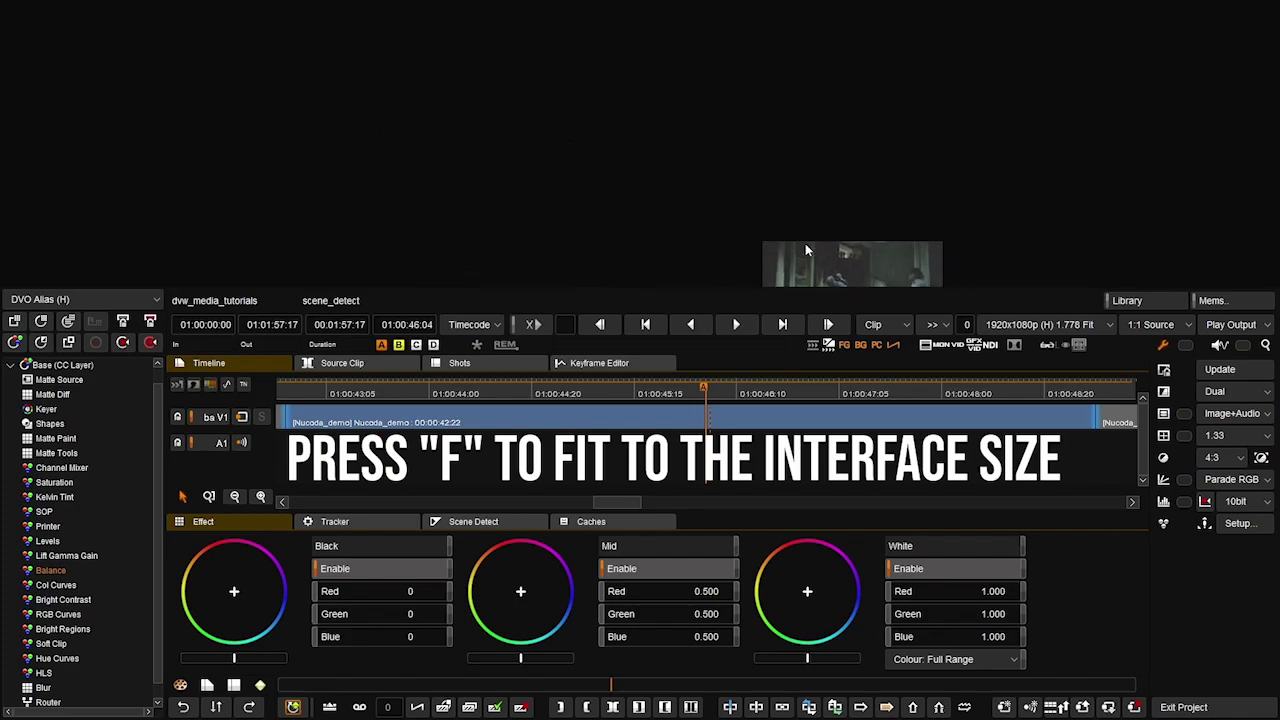
{"action": "key", "text": "f"}
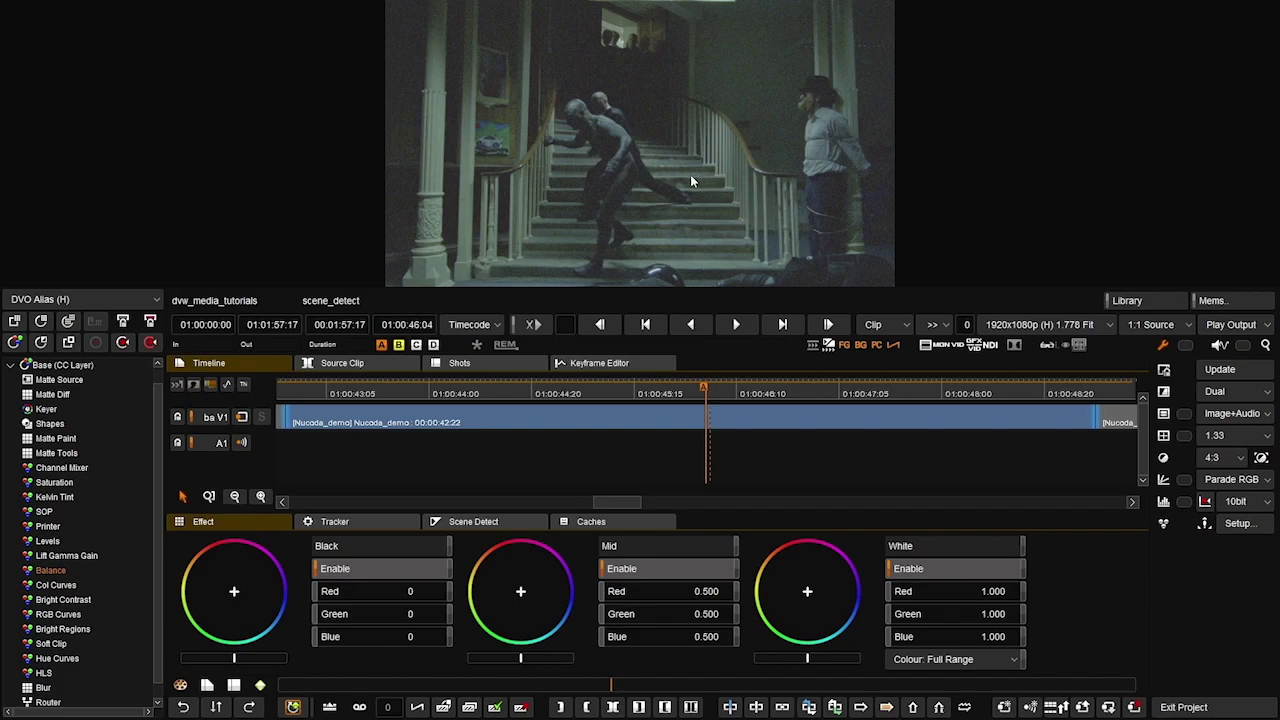
{"action": "key", "text": "g"}
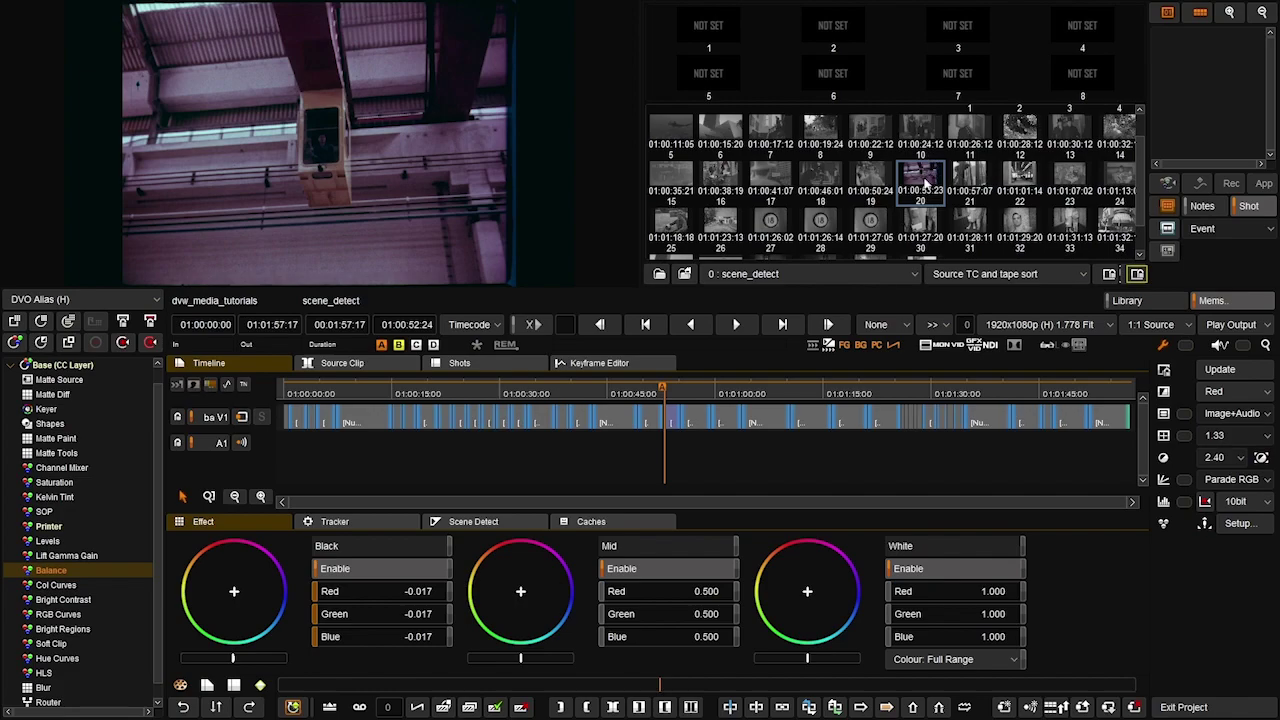
Step: Enlarge the shot thumbnails and review their sort options, keeping Source TC and tape sort
{"action": "left_click", "coordinate": [1232, 12]}
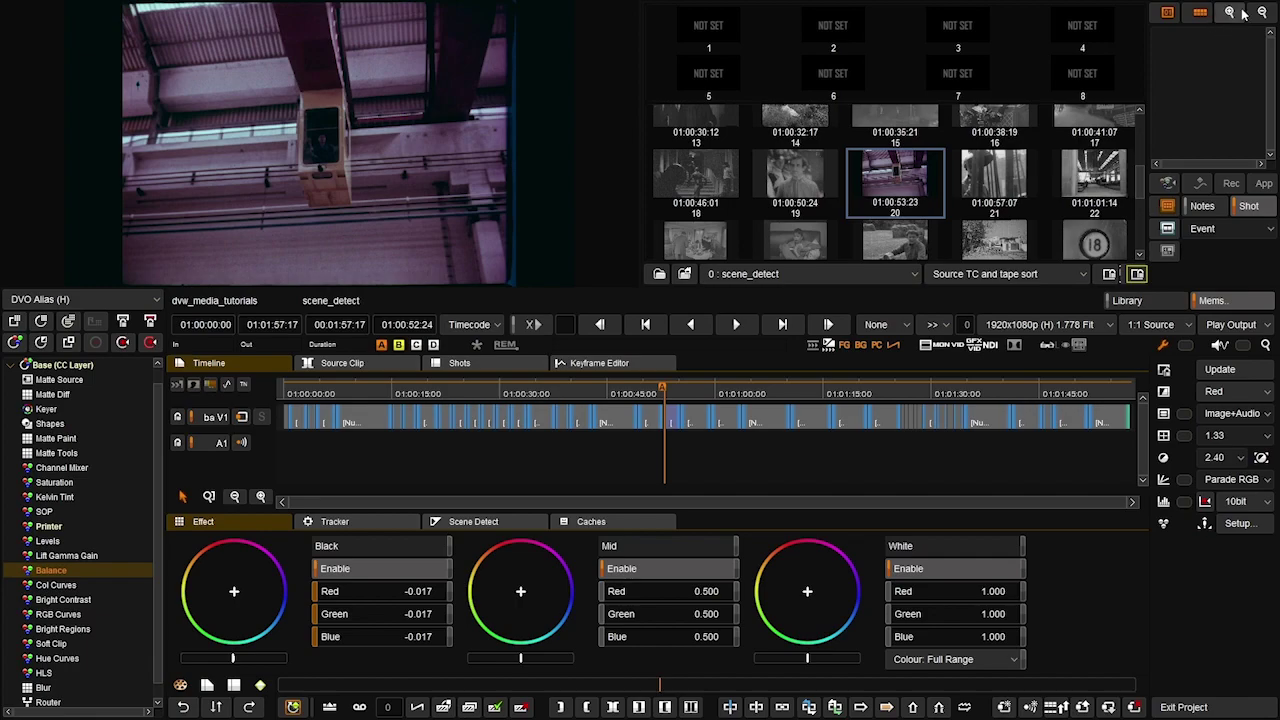
{"action": "mouse_move", "coordinate": [1143, 190]}
{"action": "left_mouse_down"}
{"action": "mouse_move", "coordinate": [1128, 233]}
{"action": "mouse_move", "coordinate": [1143, 188]}
{"action": "left_mouse_up"}
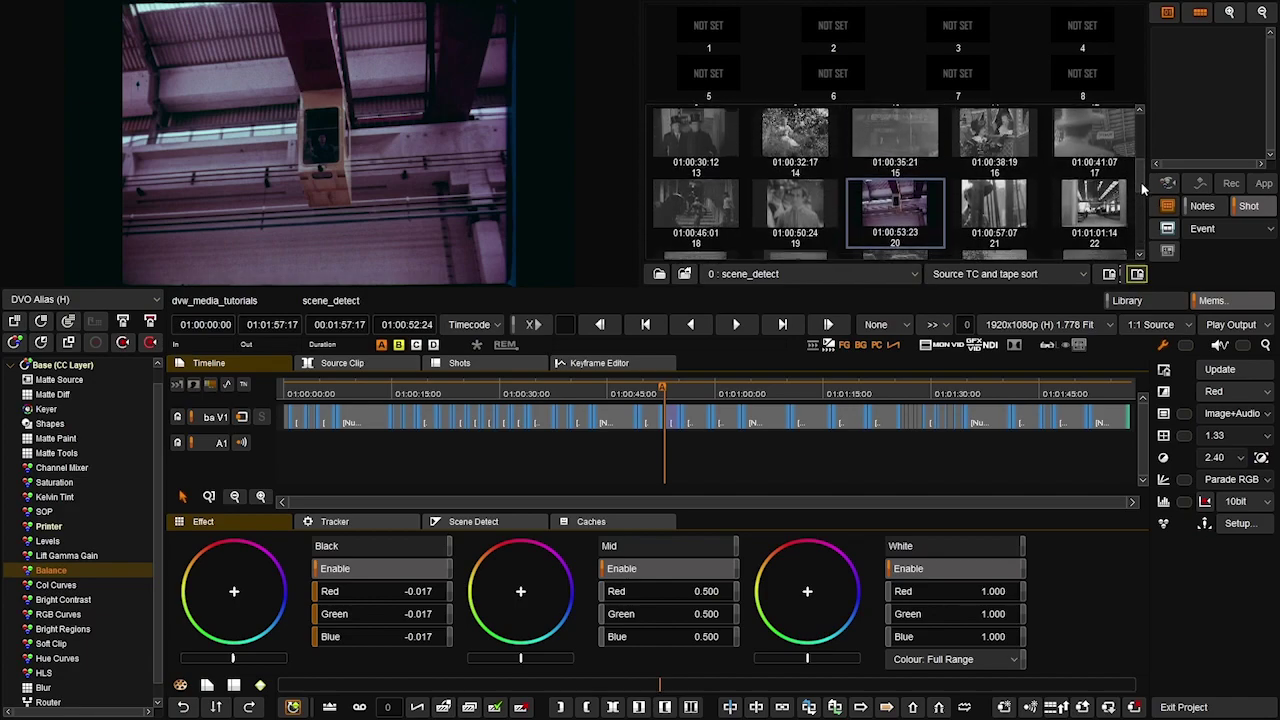
{"action": "left_click", "coordinate": [988, 278]}
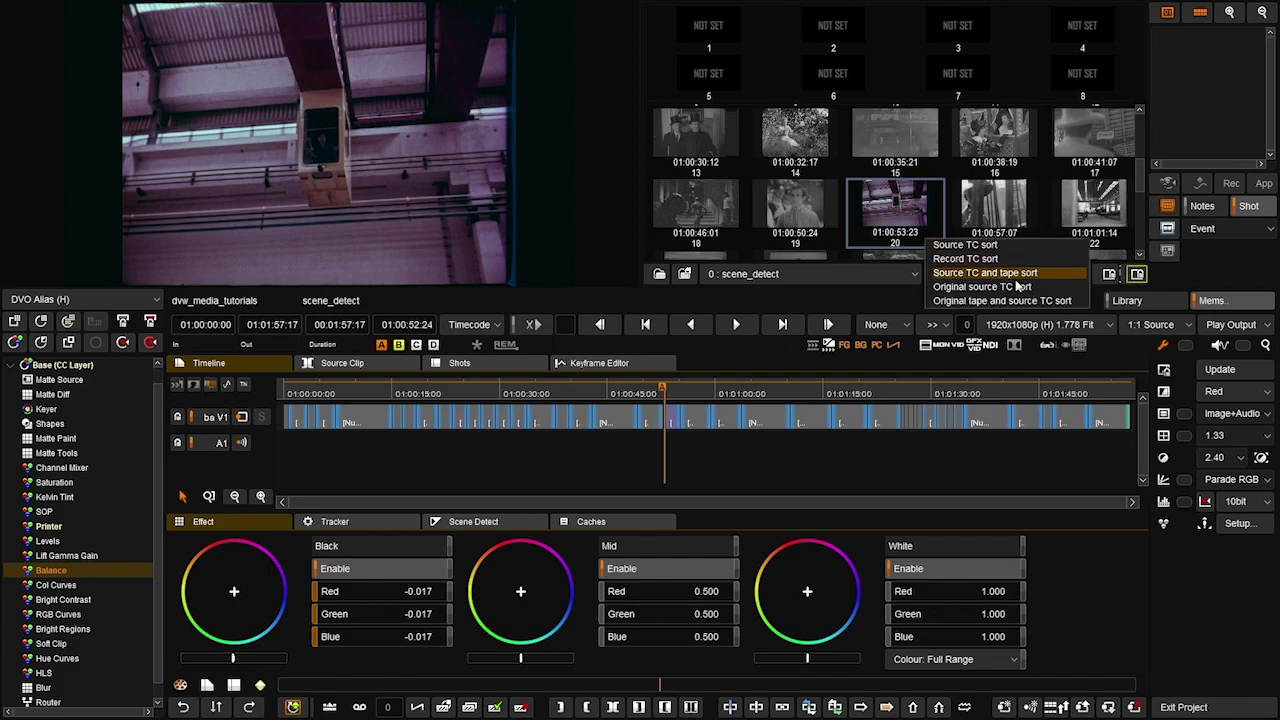
{"action": "left_click", "coordinate": [849, 296]}
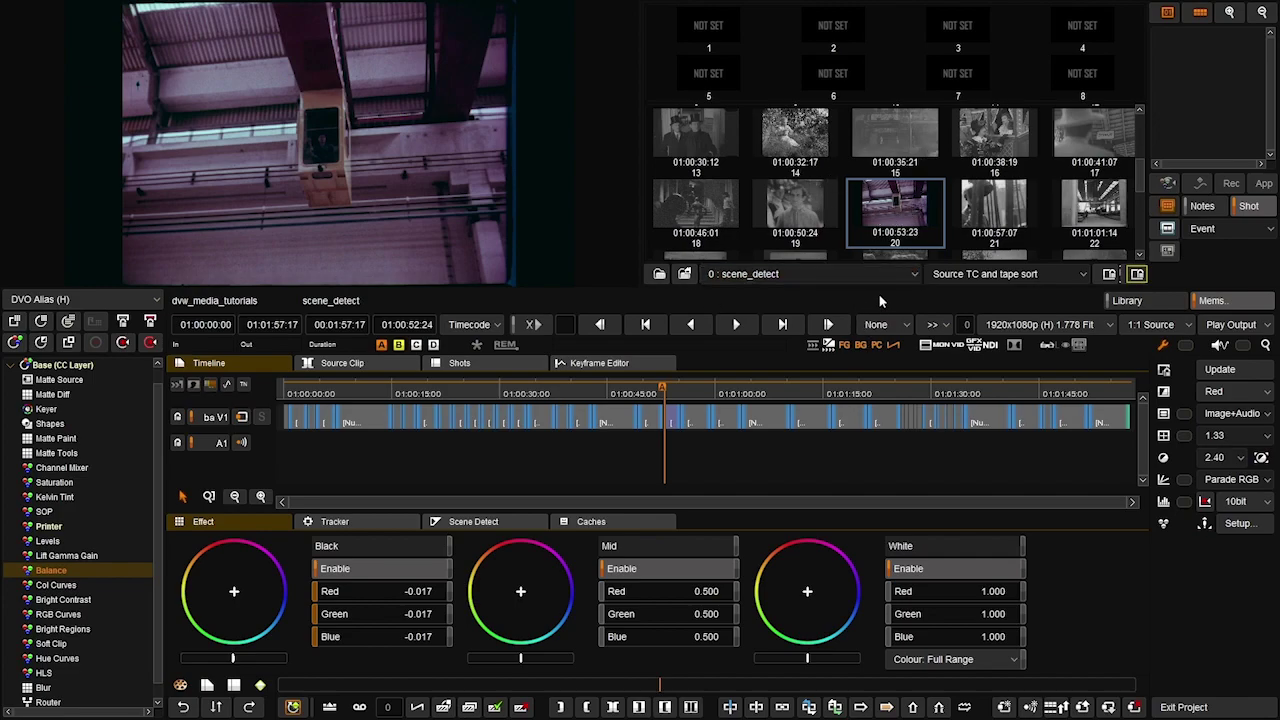
Step: Store the shot at 01:00:52:24 in Notes and compare it with the following shot in Dual mode
{"action": "left_click", "coordinate": [1202, 206]}
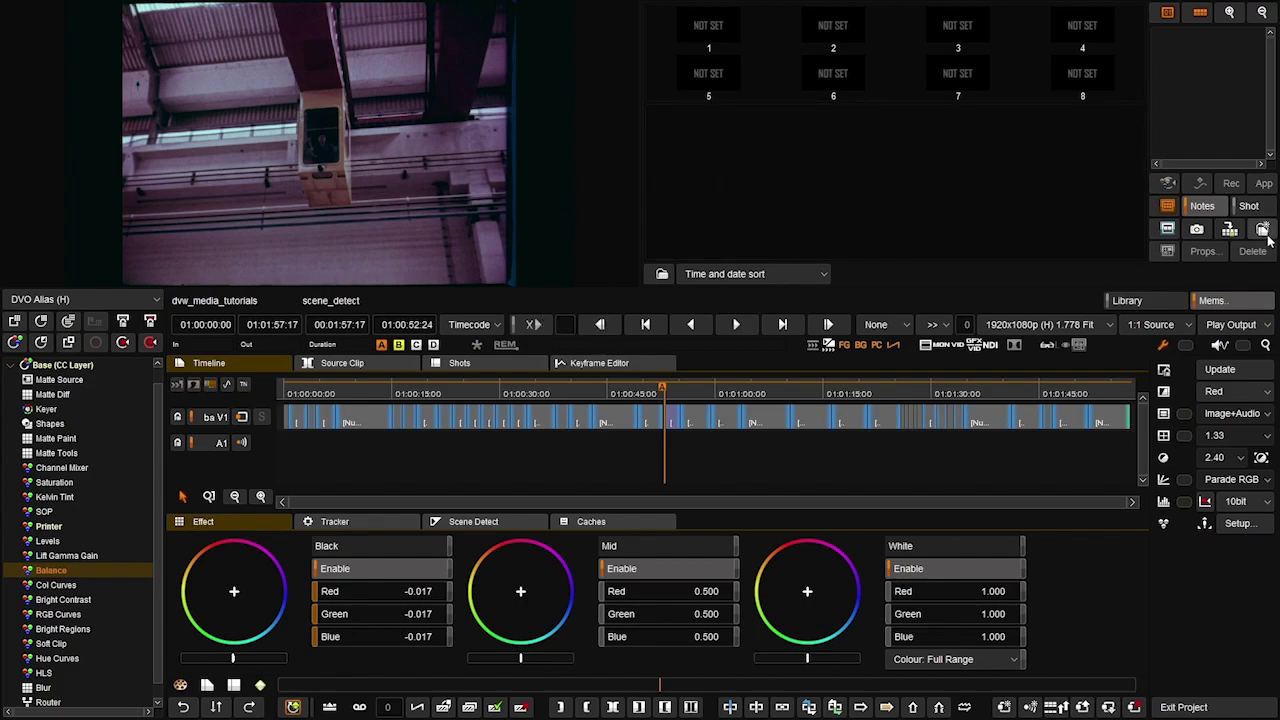
{"action": "left_click", "coordinate": [1231, 230]}
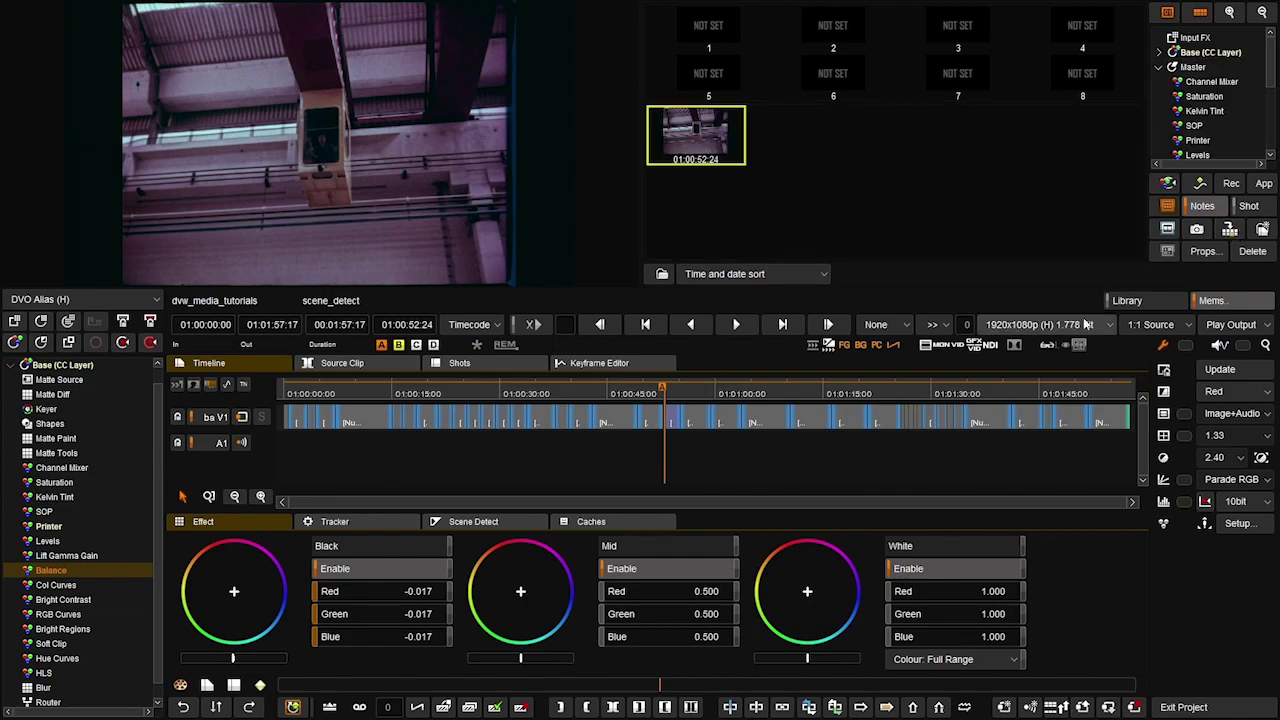
{"action": "key", "text": "Down"}
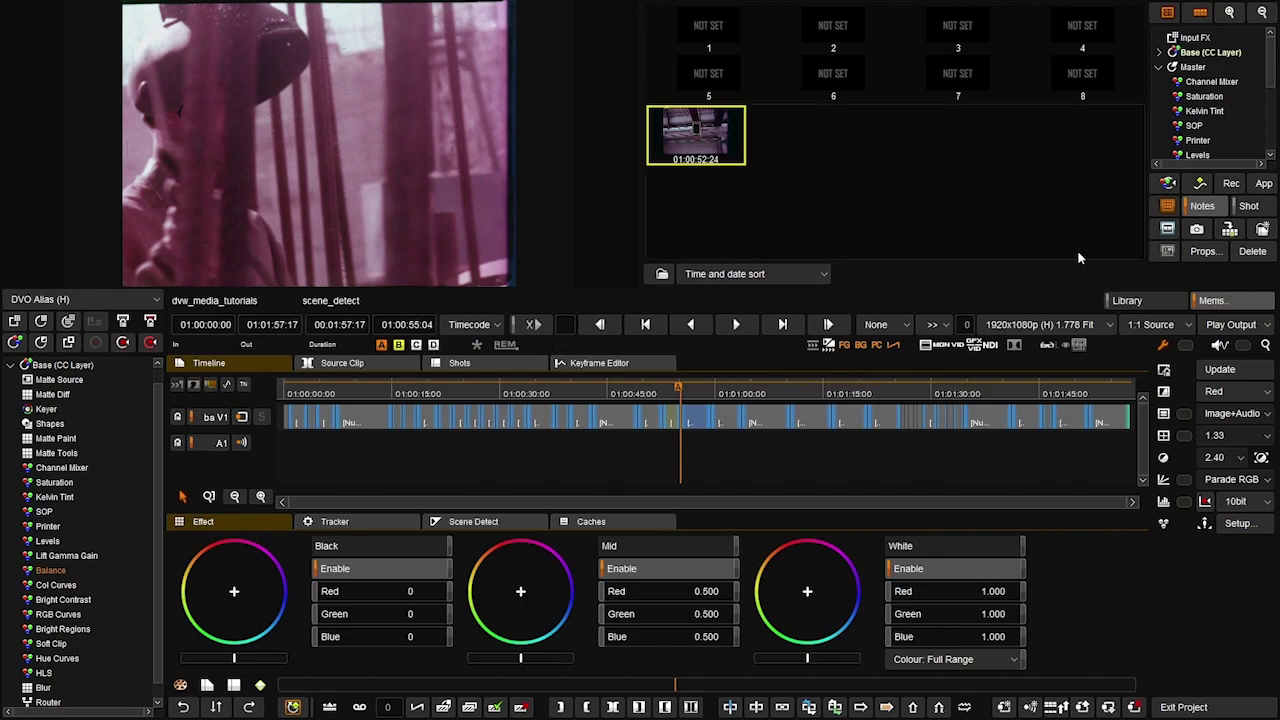
{"action": "left_click", "coordinate": [1248, 395]}
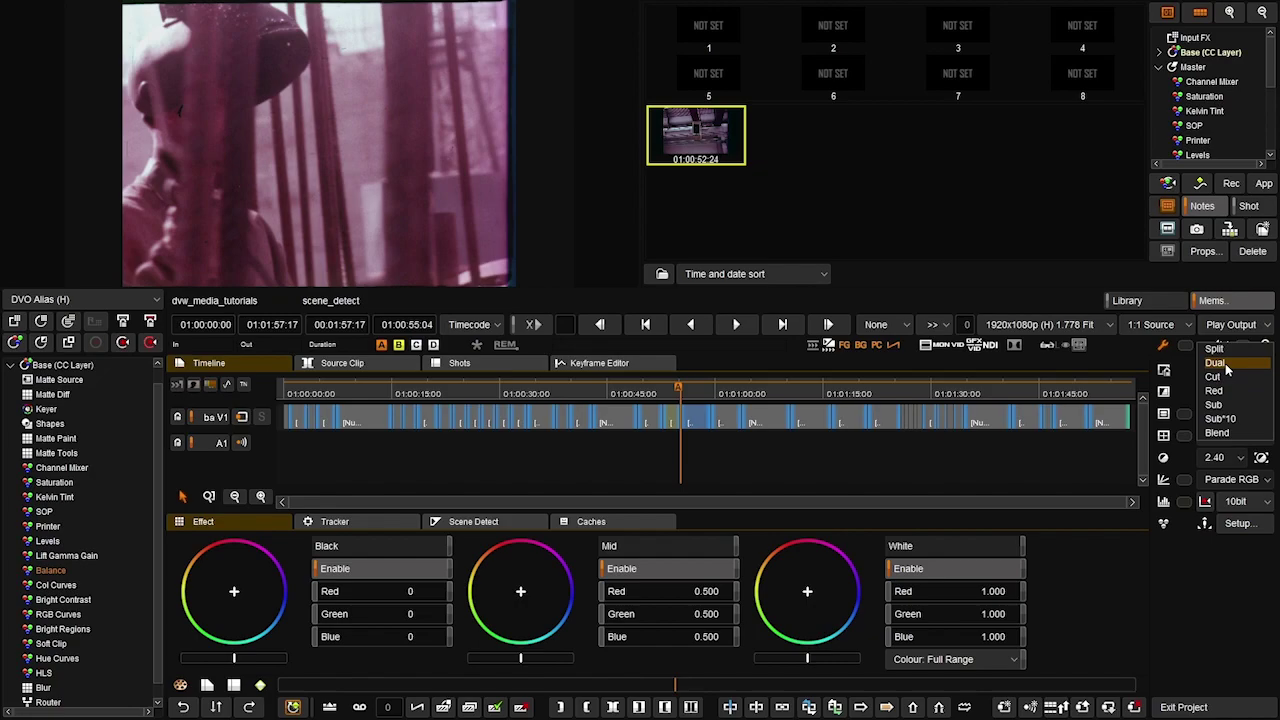
{"action": "left_click", "coordinate": [1216, 363]}
{"action": "left_click", "coordinate": [1222, 369]}
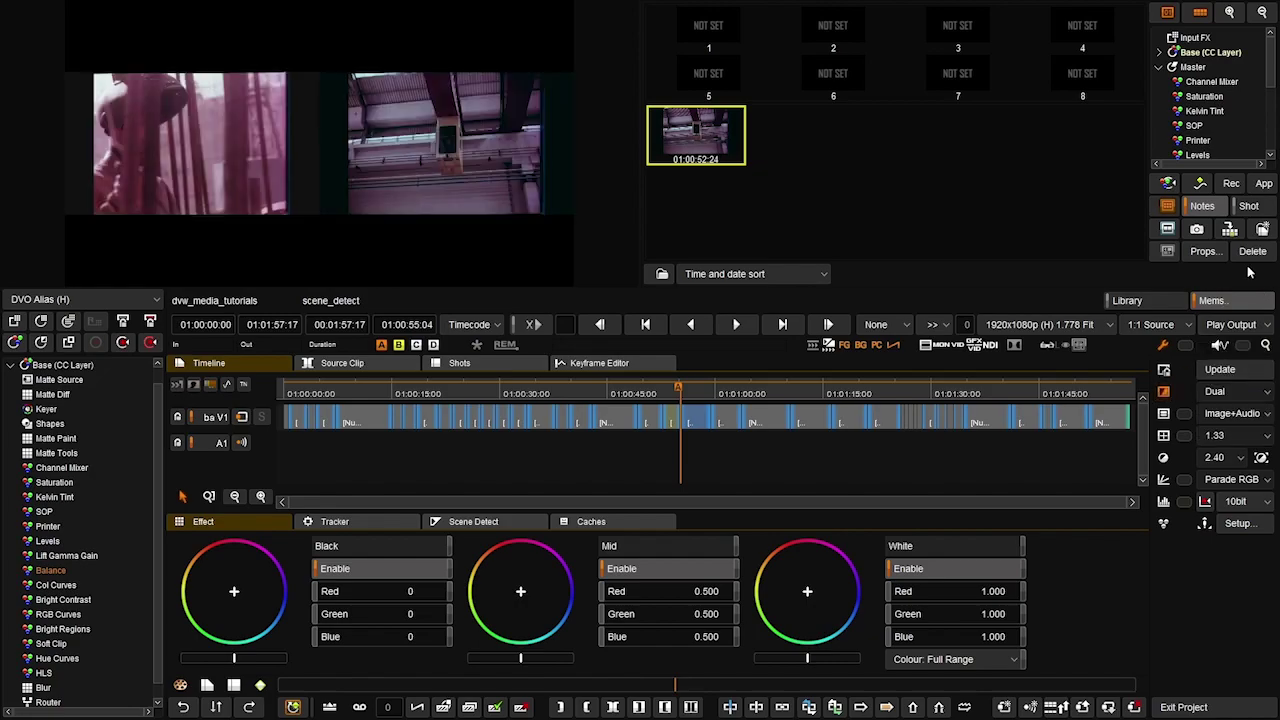
Step: Show the dual comparison in a full-screen viewer with the scopes turned on and the Mems area hidden
{"action": "left_click", "coordinate": [1231, 302]}
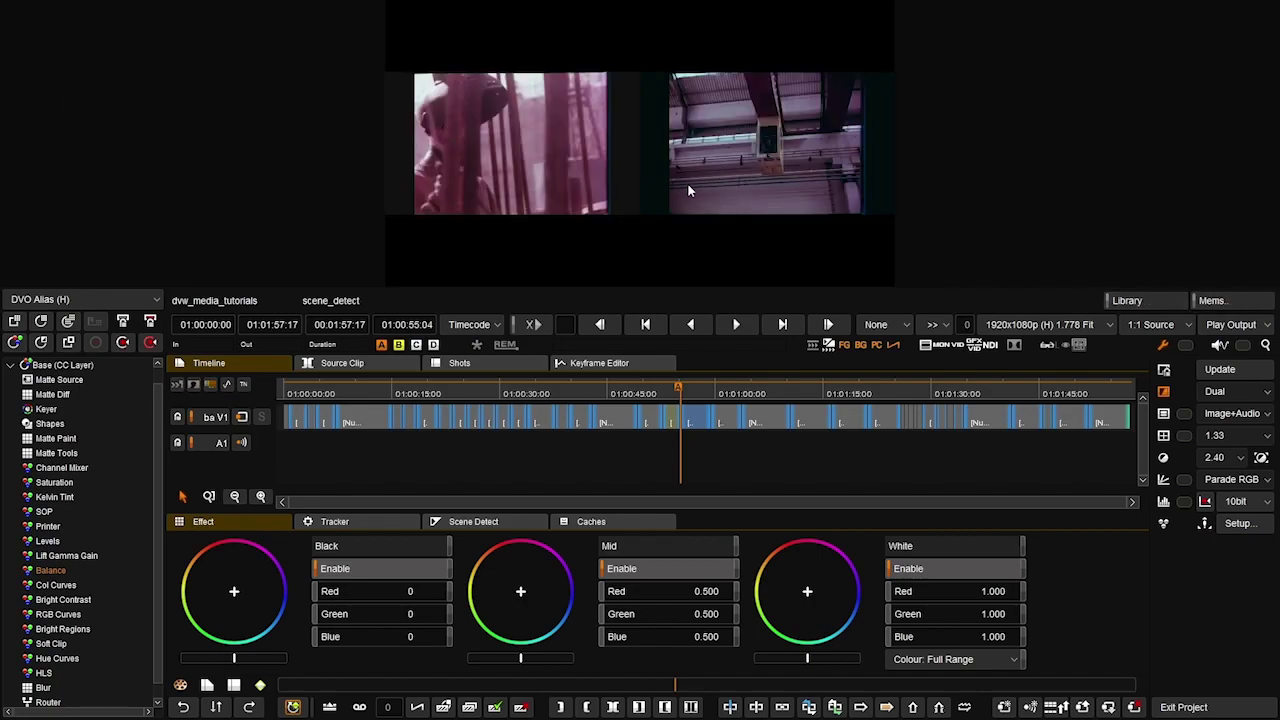
{"action": "left_click", "coordinate": [1163, 502]}
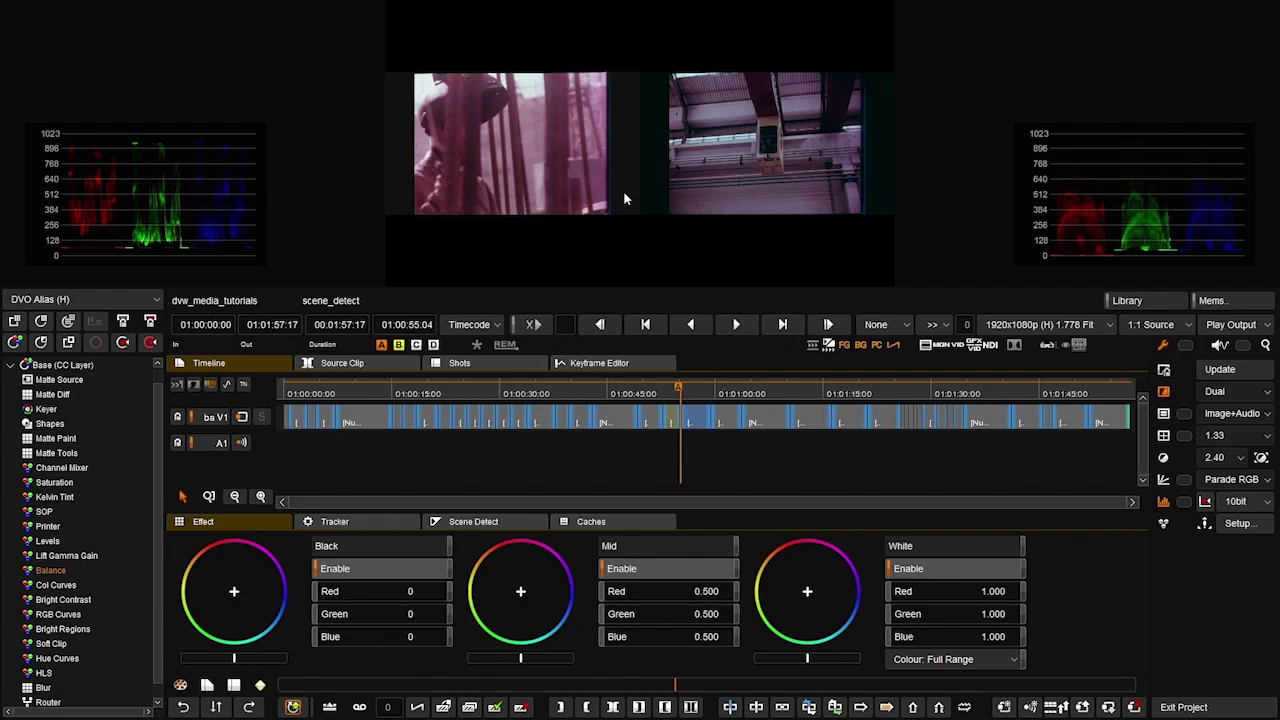
{"action": "key", "text": "Tab"}
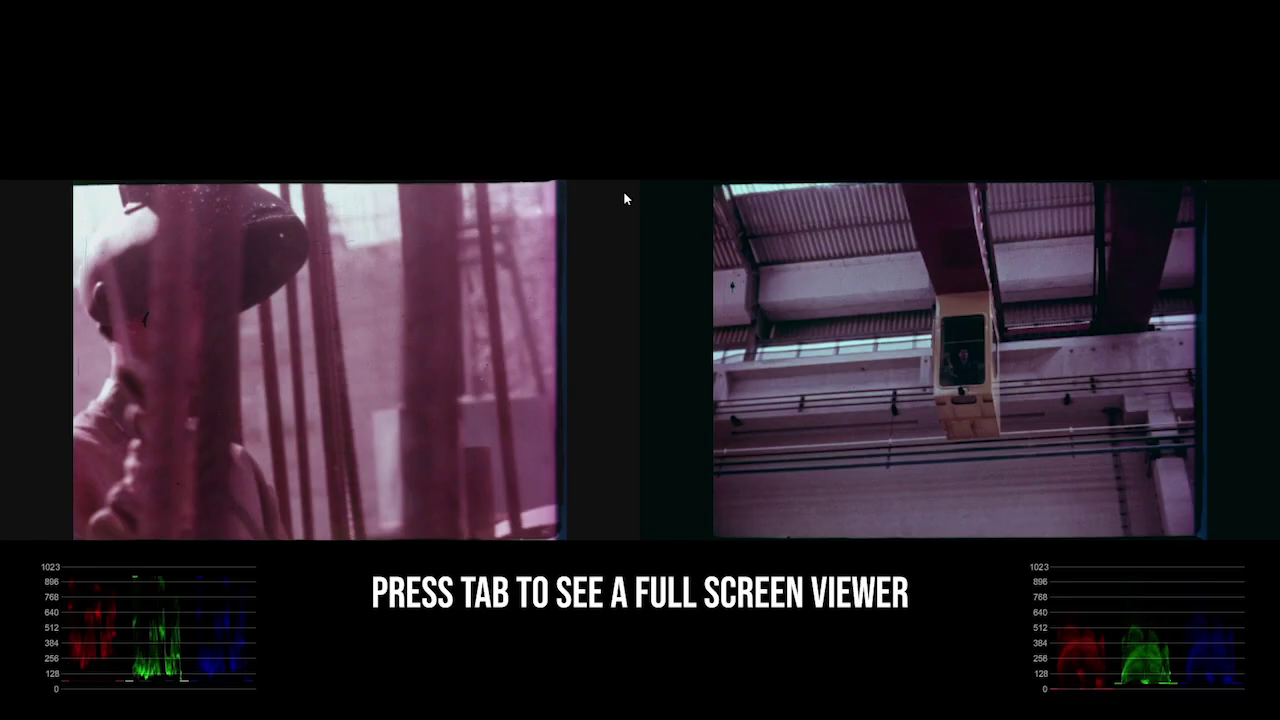